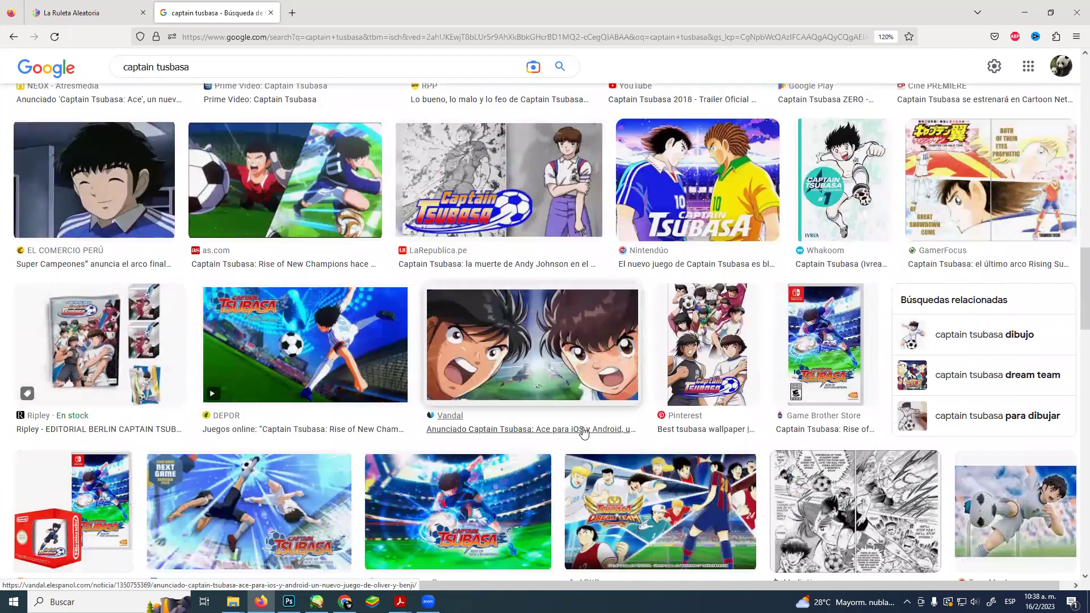
Open the Wikipedia image of Captain Tsubasa in the image results and capture a screen clip of its preview.
scroll(457, 391, "down", 4)
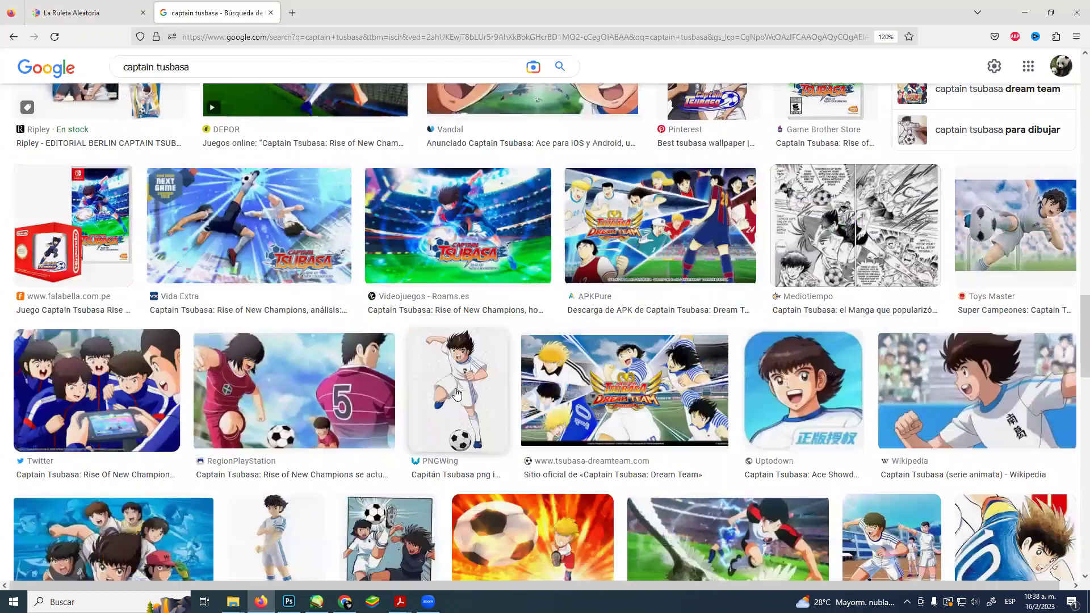
scroll(464, 396, "down", 2)
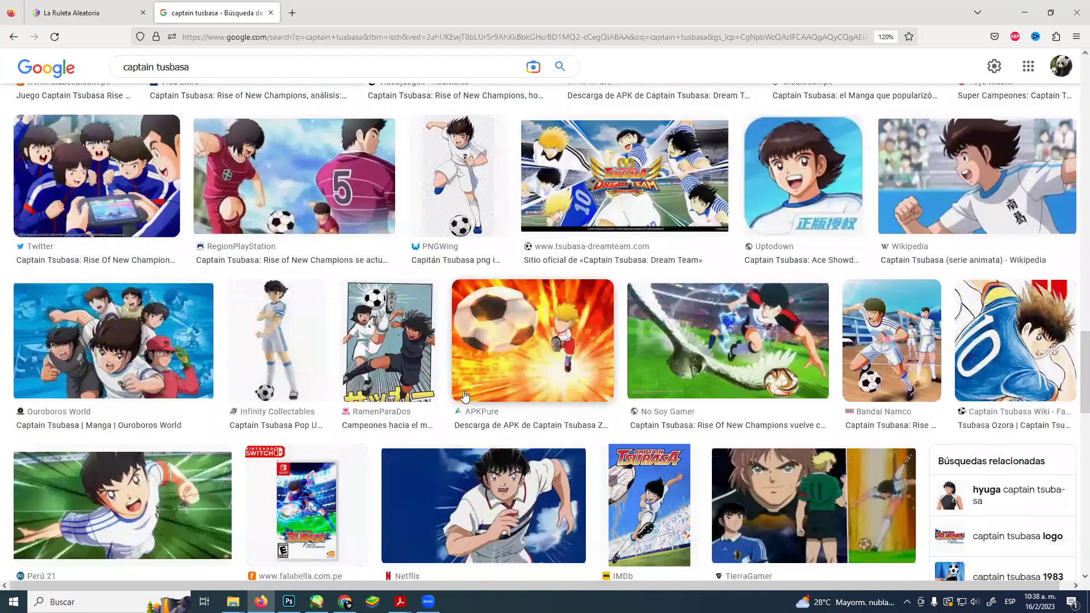
scroll(464, 396, "down", 1)
scroll(958, 270, "up", 2)
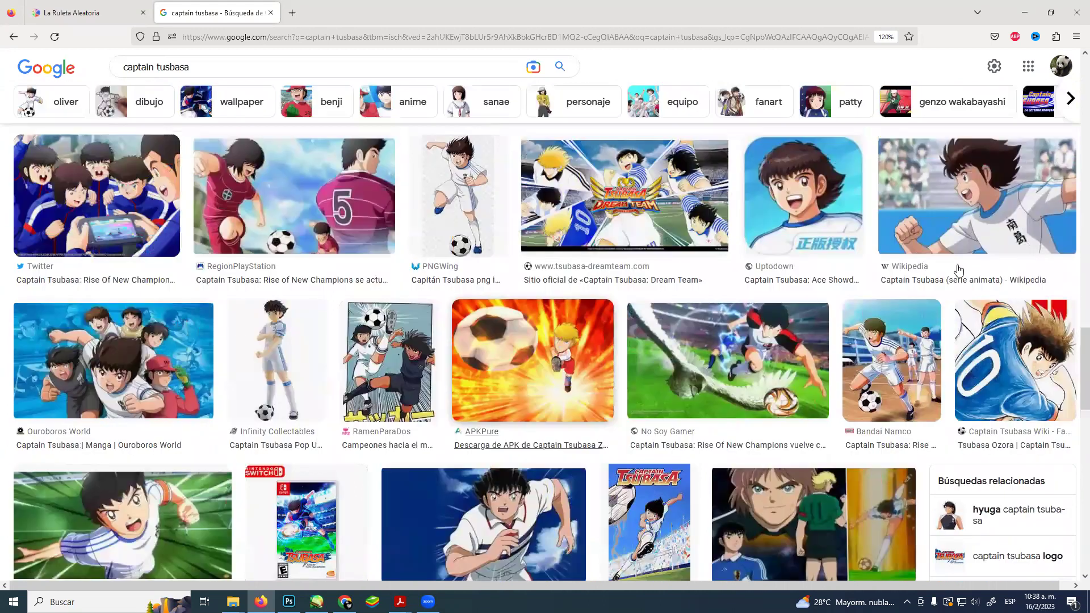
left_click(937, 295)
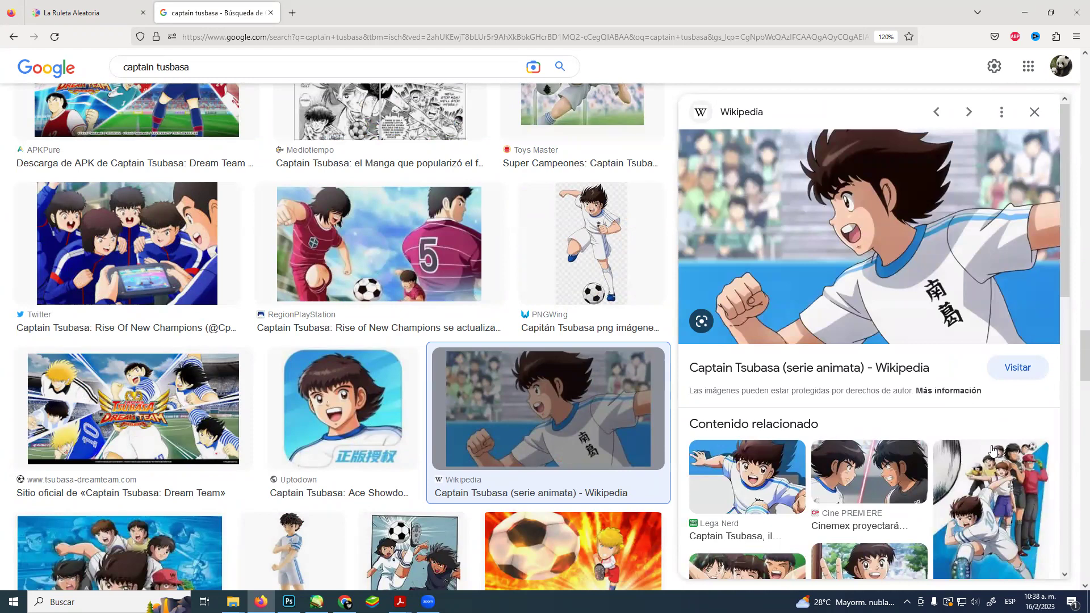
key("super+shift+s")
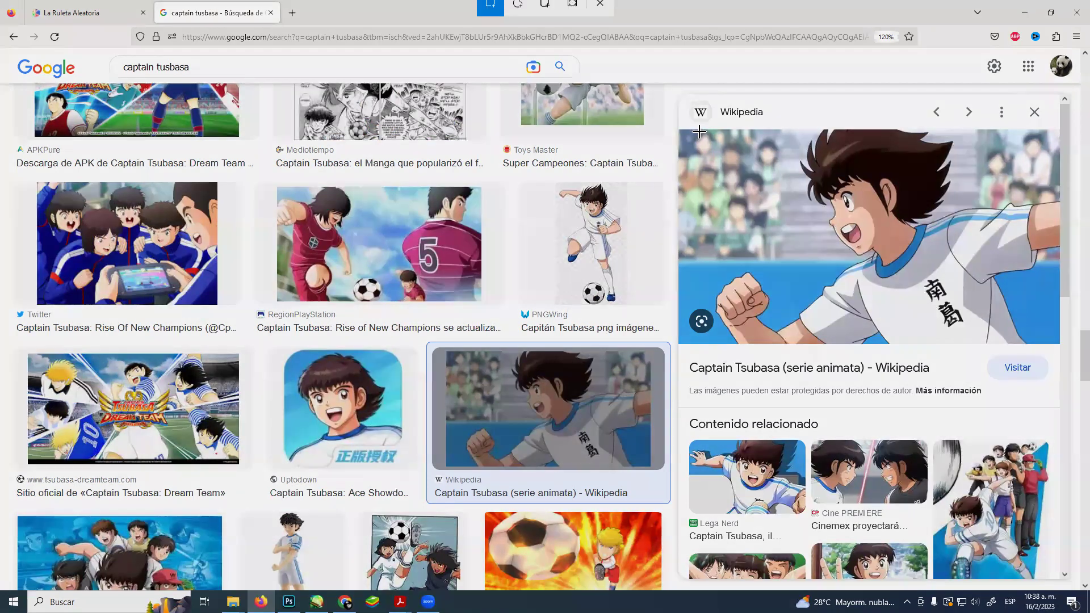
left_click_drag(689, 127, 1056, 347)
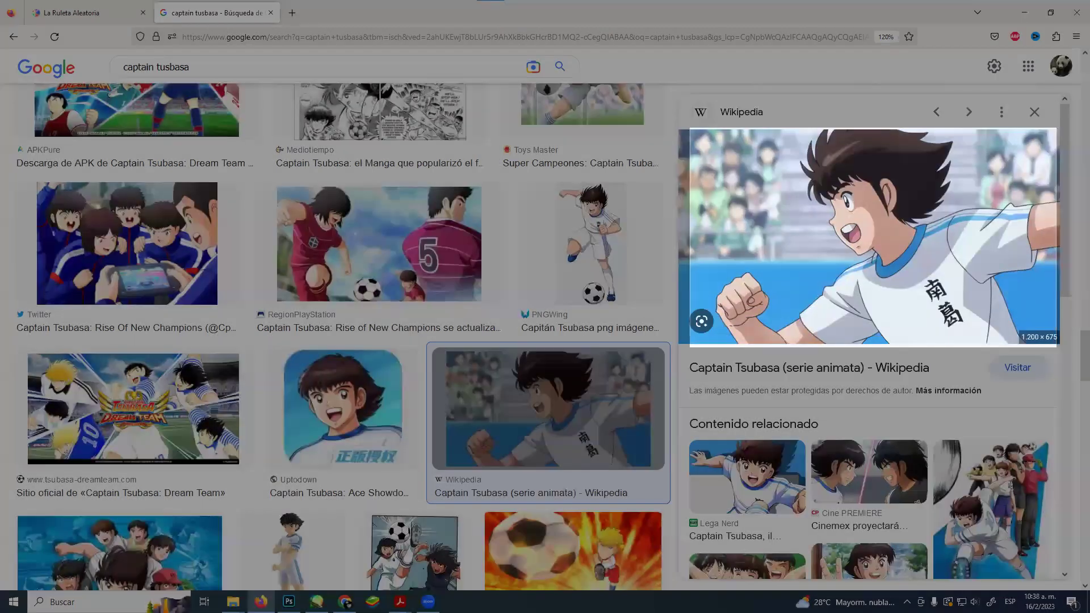
In PaintTool SAI, paste the captured image into the upper panel's top-left corner and move its layer to the top of the stack.
key("alt+Tab")
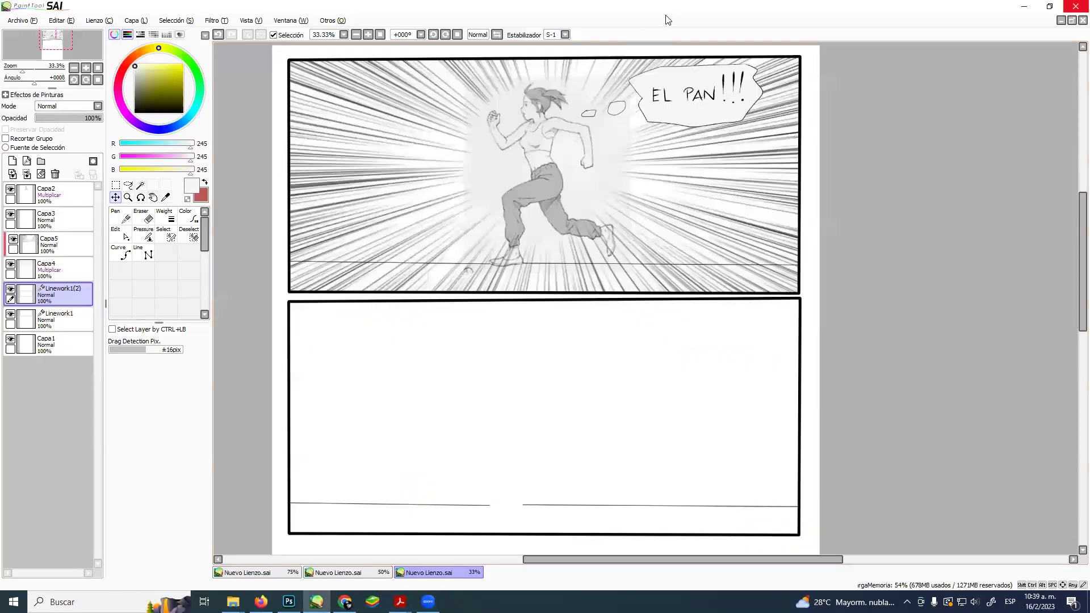
key("ctrl+v")
key("ctrl+t")
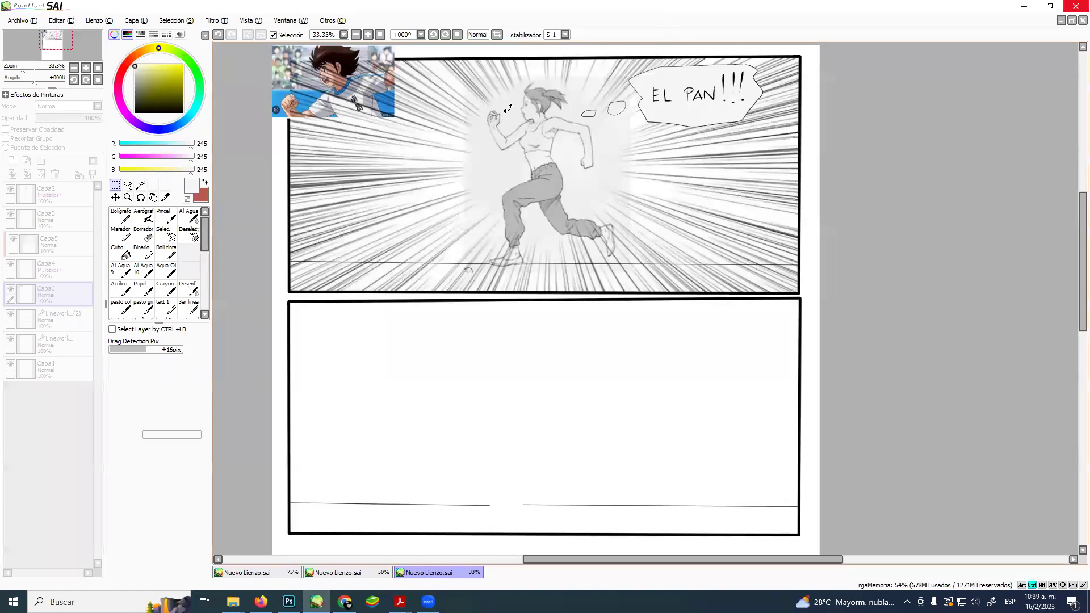
left_click_drag(302, 66, 310, 88)
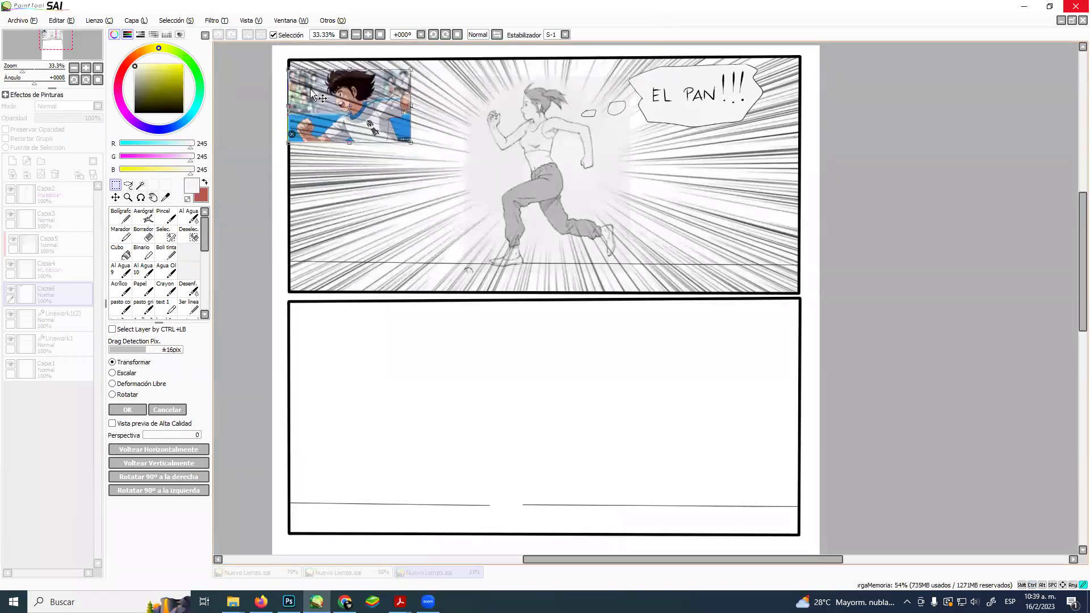
key("Return")
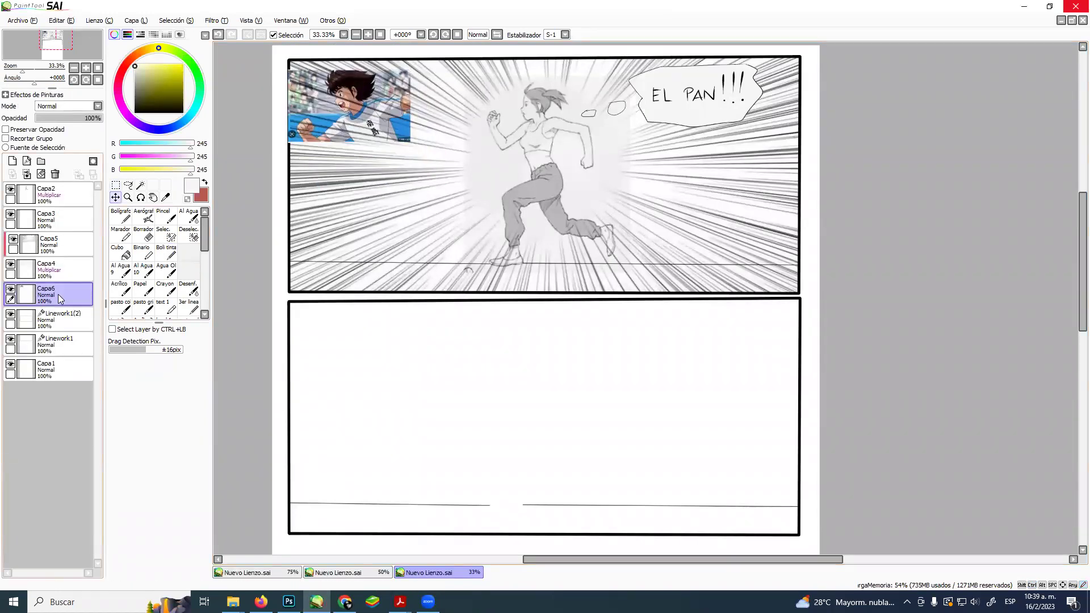
left_click_drag(73, 186, 72, 185)
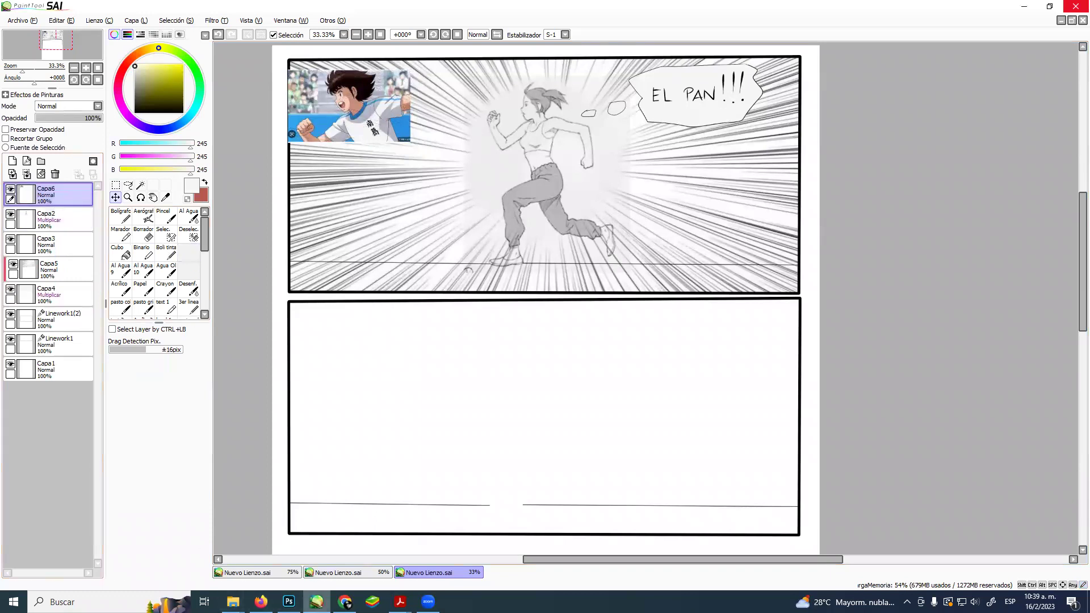
Switch to the browser and look through more Captain Tsubasa results and related images for another reference.
key("alt+Tab")
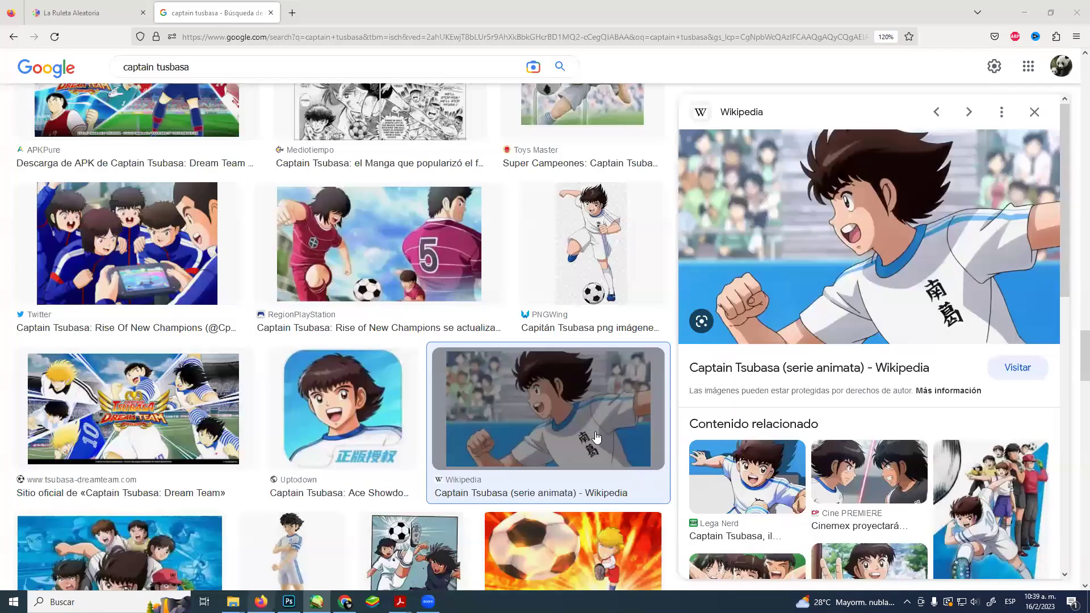
scroll(488, 420, "down", 10)
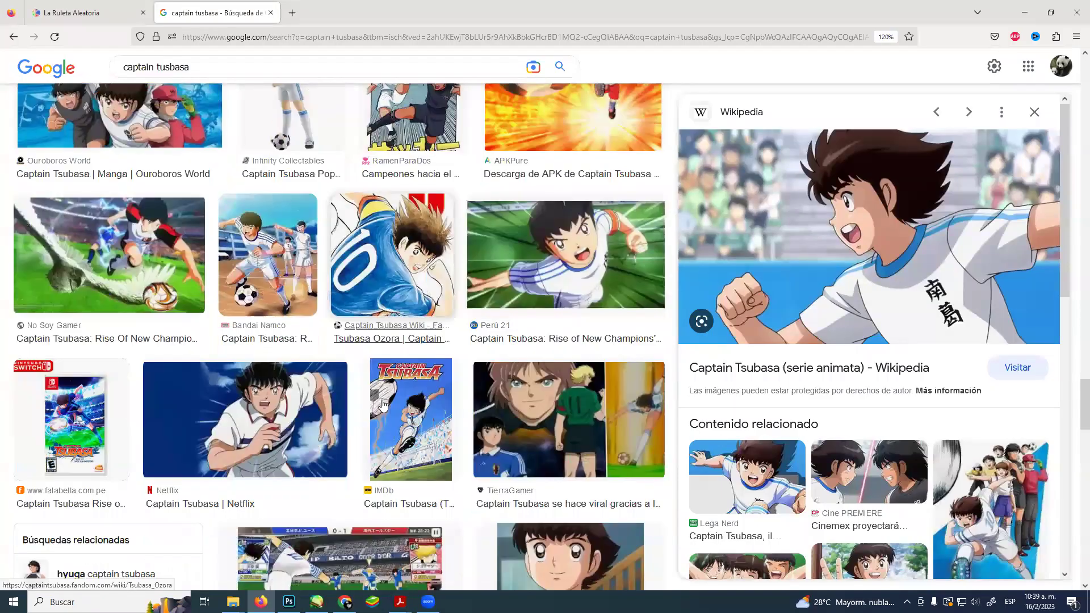
scroll(383, 404, "up", 3)
scroll(381, 405, "down", 10)
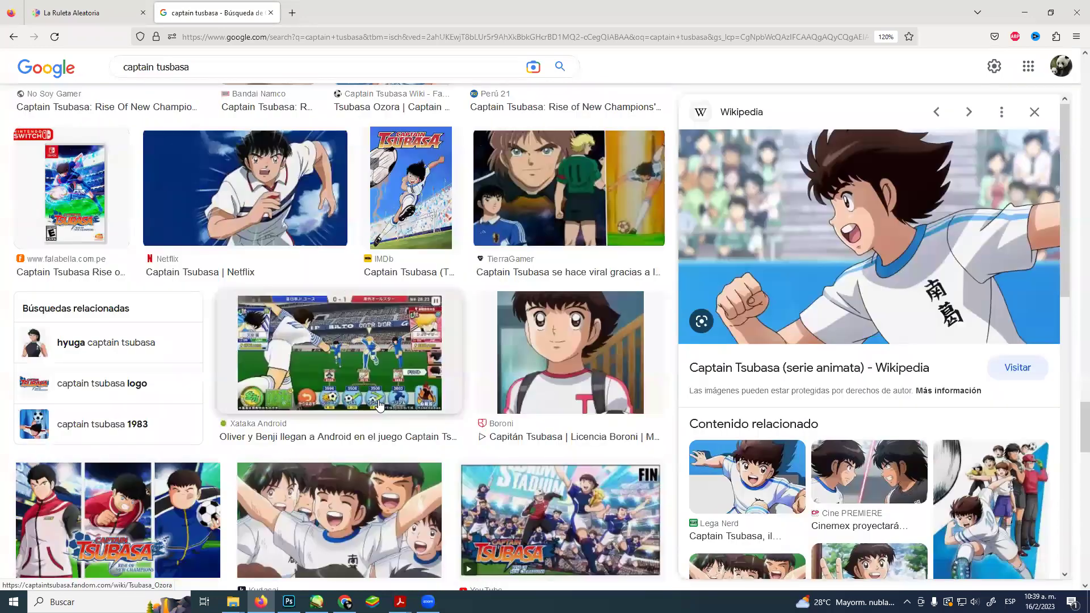
scroll(295, 419, "down", 5)
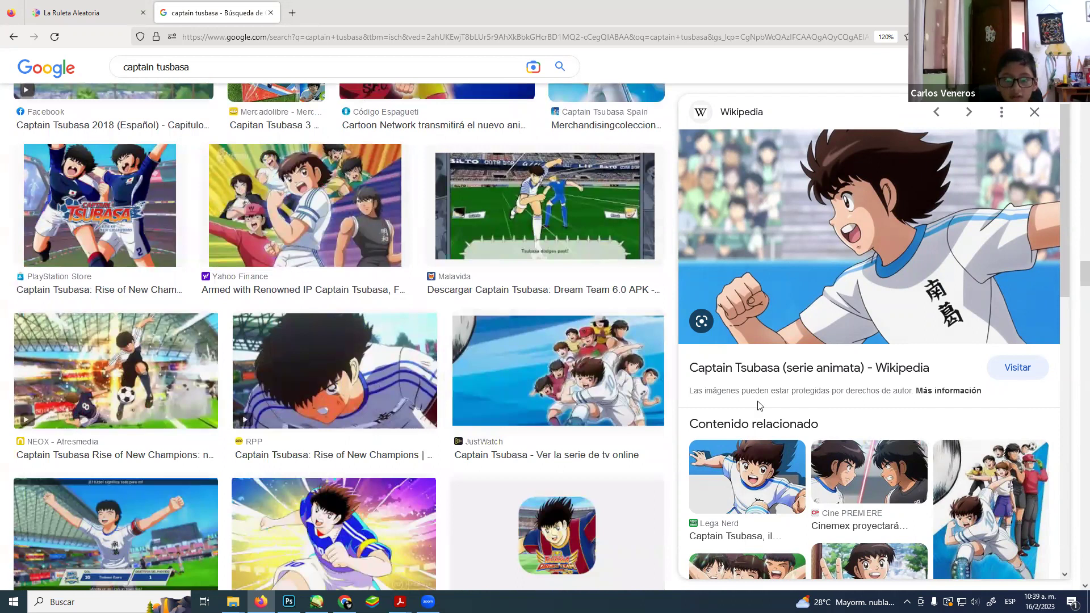
scroll(726, 407, "down", 1)
scroll(725, 407, "down", 3)
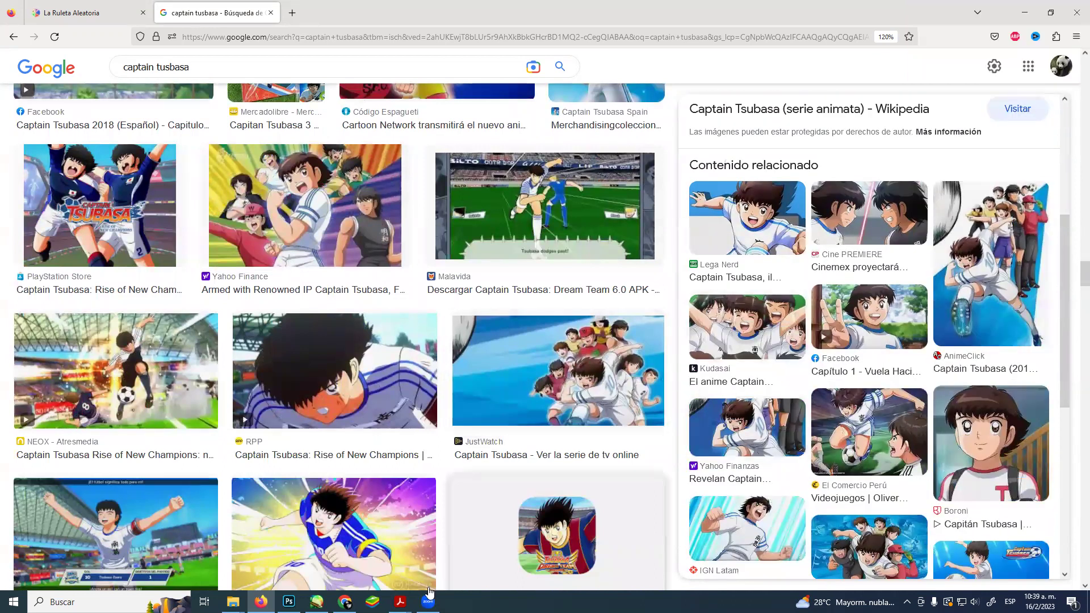
In PaintTool SAI, close the gap in the lower panel's ground line on the Linework1(2) layer by moving its end point to the other segment.
key("alt+Tab")
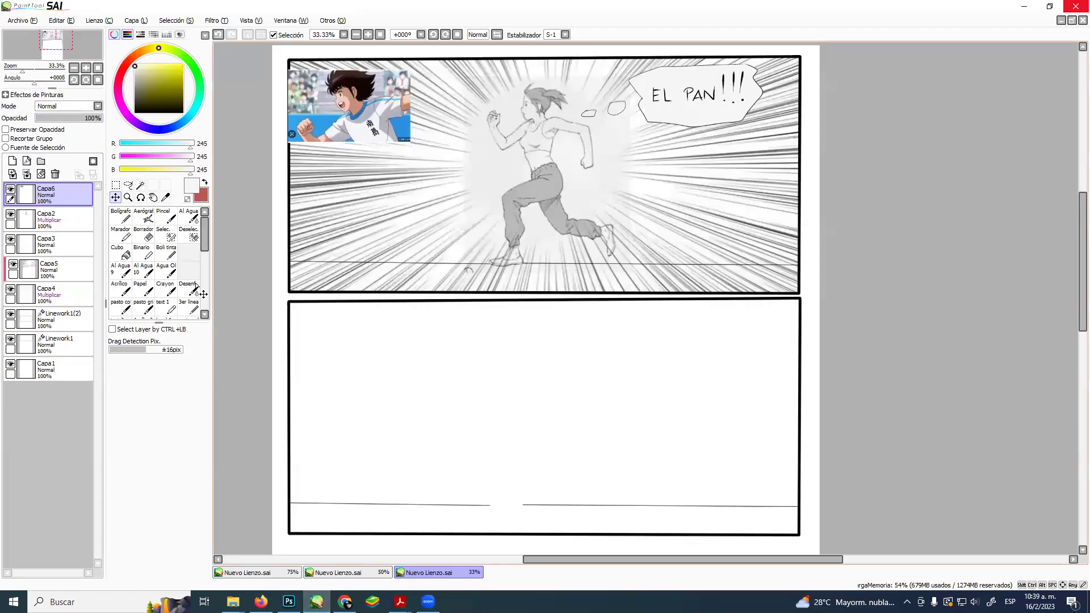
left_click(128, 197)
scroll(560, 289, "down", 3)
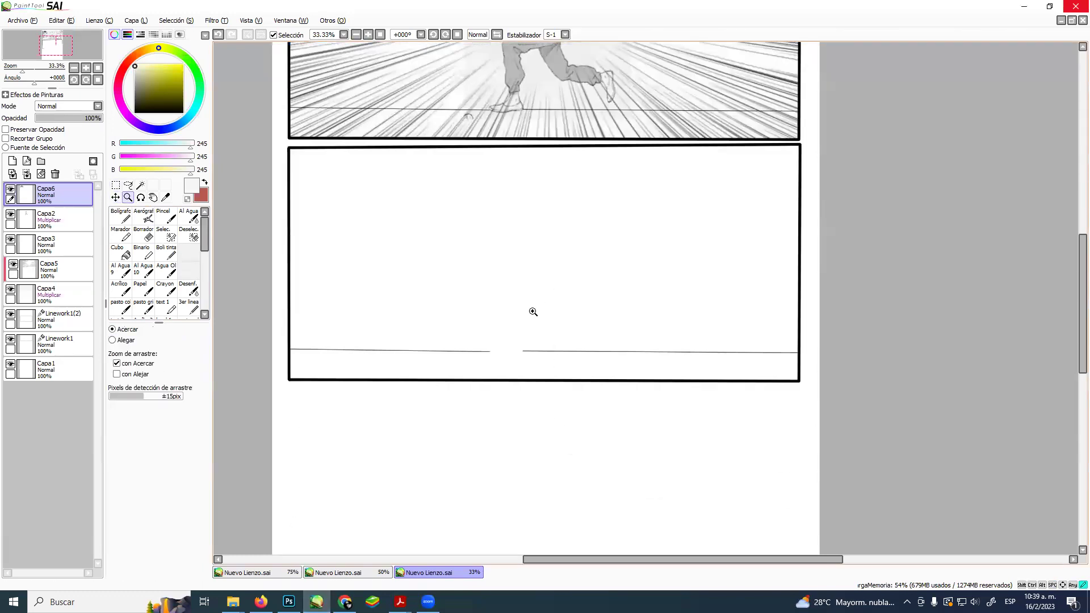
double_click(533, 312)
left_click(543, 359, "alt")
left_click_drag(552, 384, 606, 397)
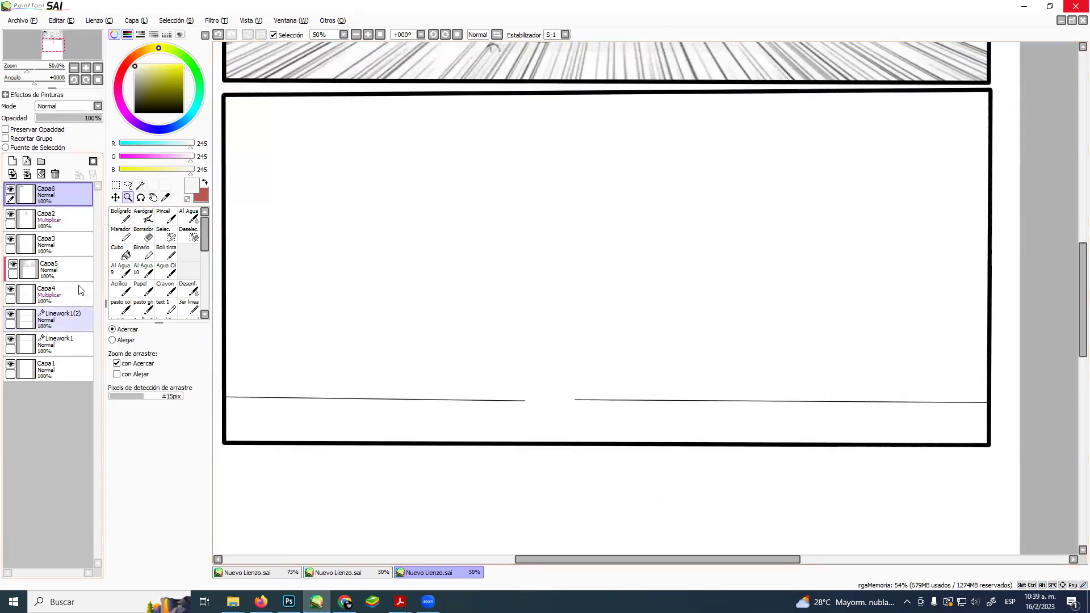
left_click(78, 317)
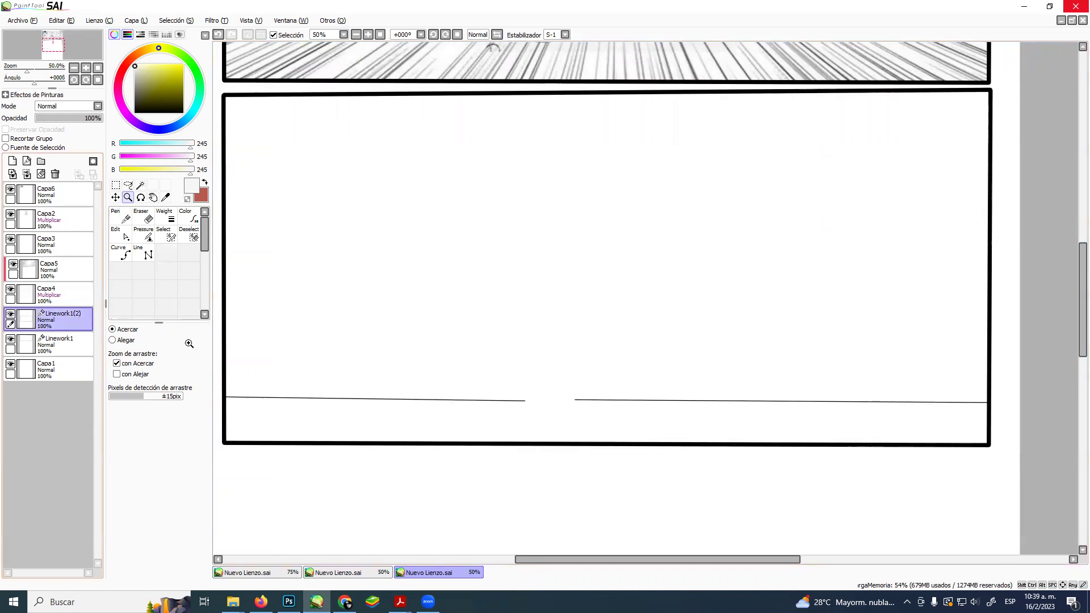
left_click(121, 234)
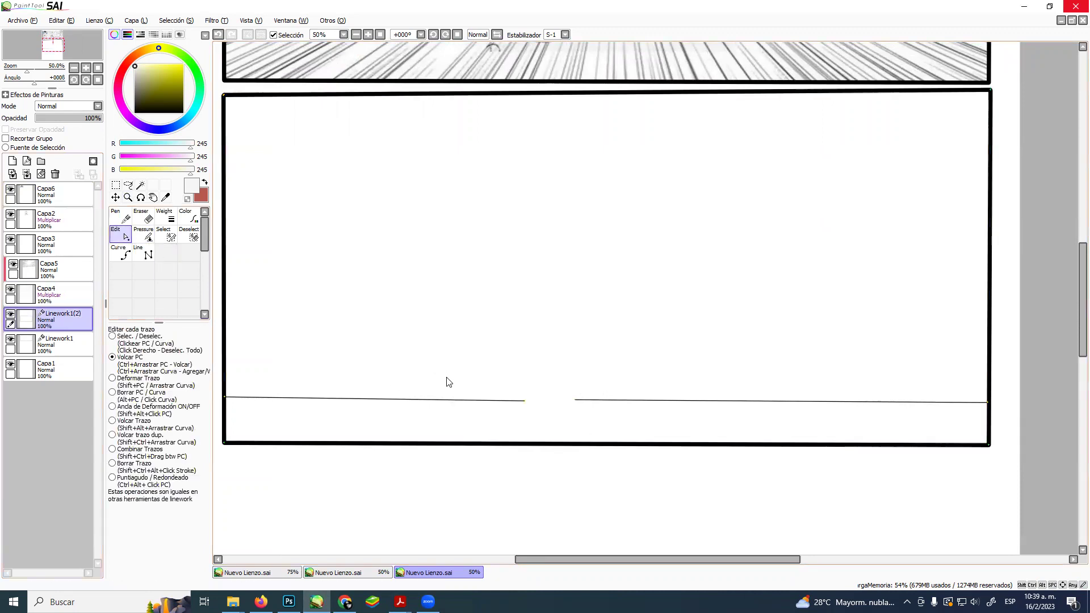
left_click_drag(525, 401, 575, 402)
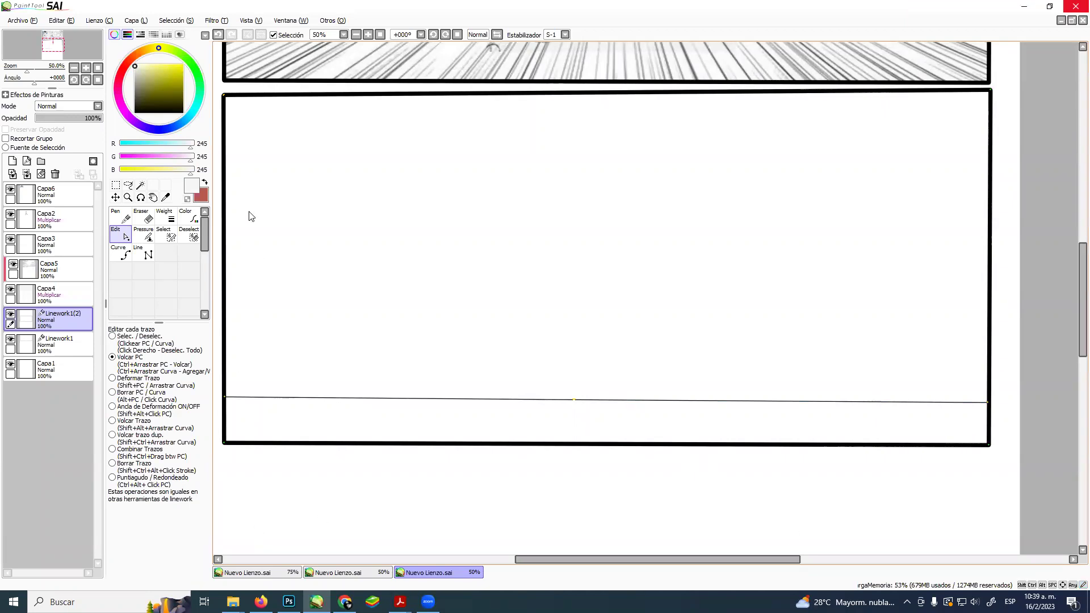
left_click(80, 195)
left_click(115, 186)
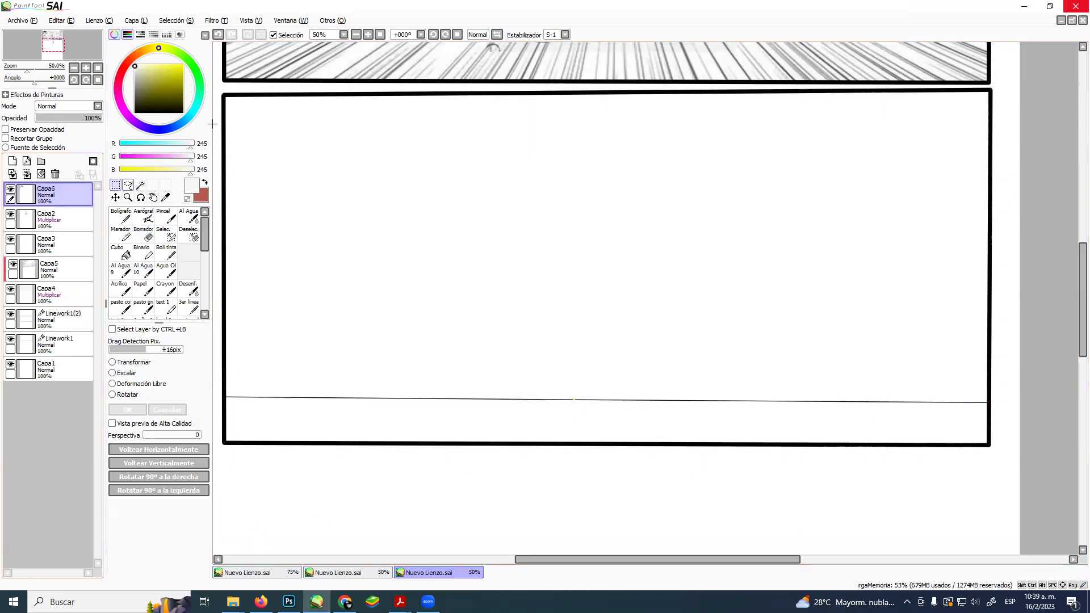
left_click_drag(220, 89, 1000, 446)
key("ctrl+d")
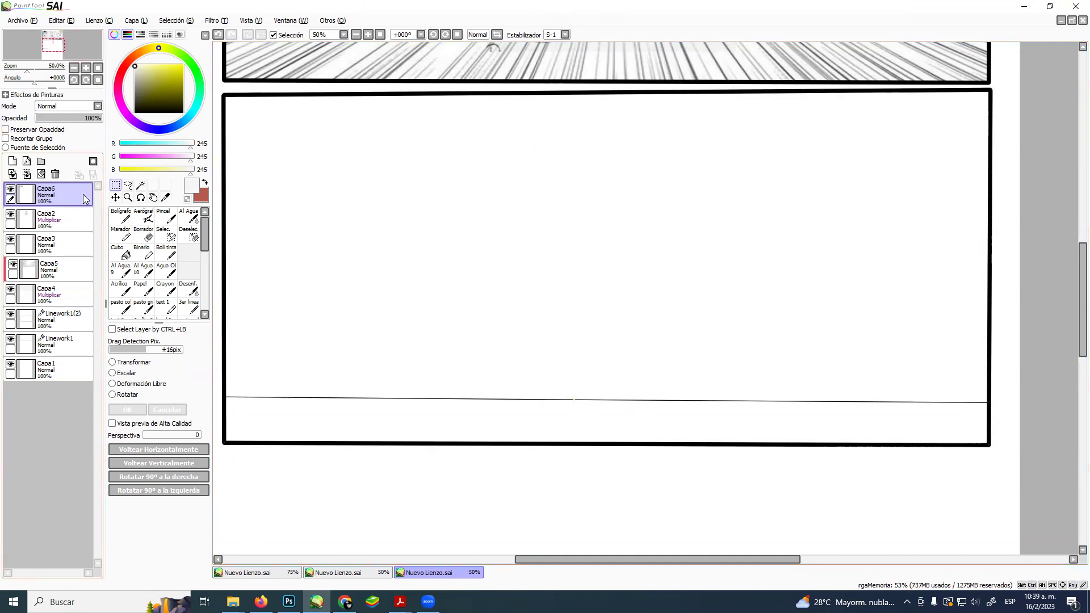
left_click_drag(526, 221, 531, 189)
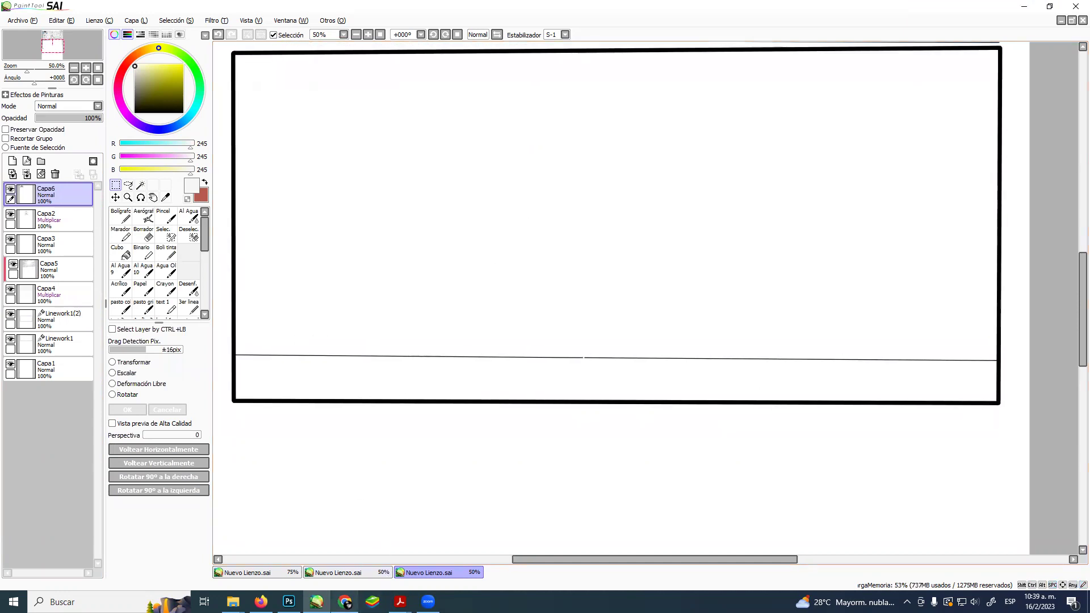
Switch to the browser and open the full list of images related to the Wikipedia Captain Tsubasa picture.
left_click(345, 602)
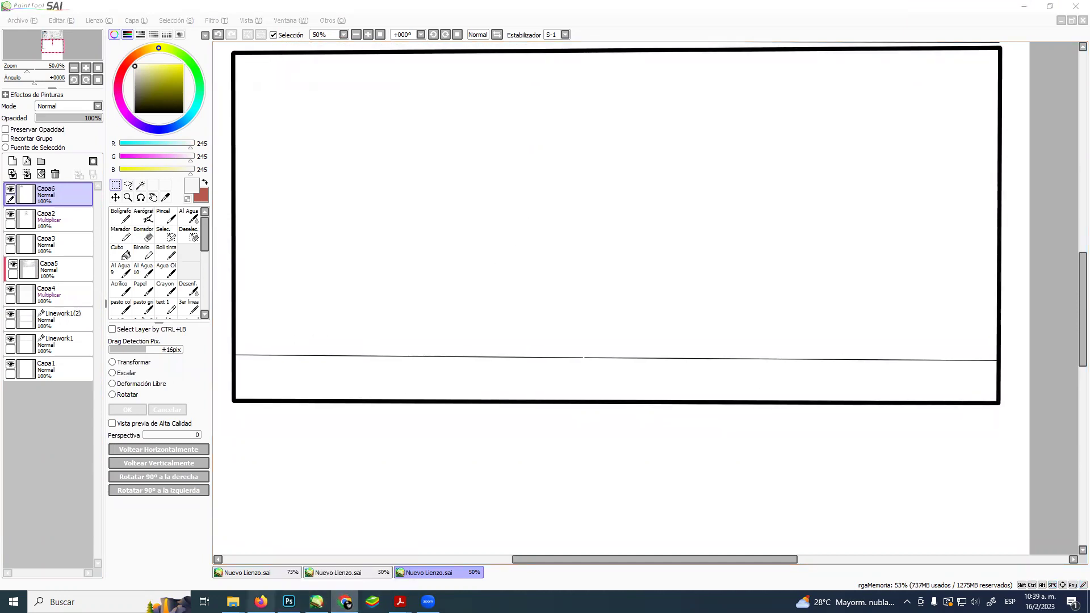
mouse_move(250, 601)
left_click(261, 554)
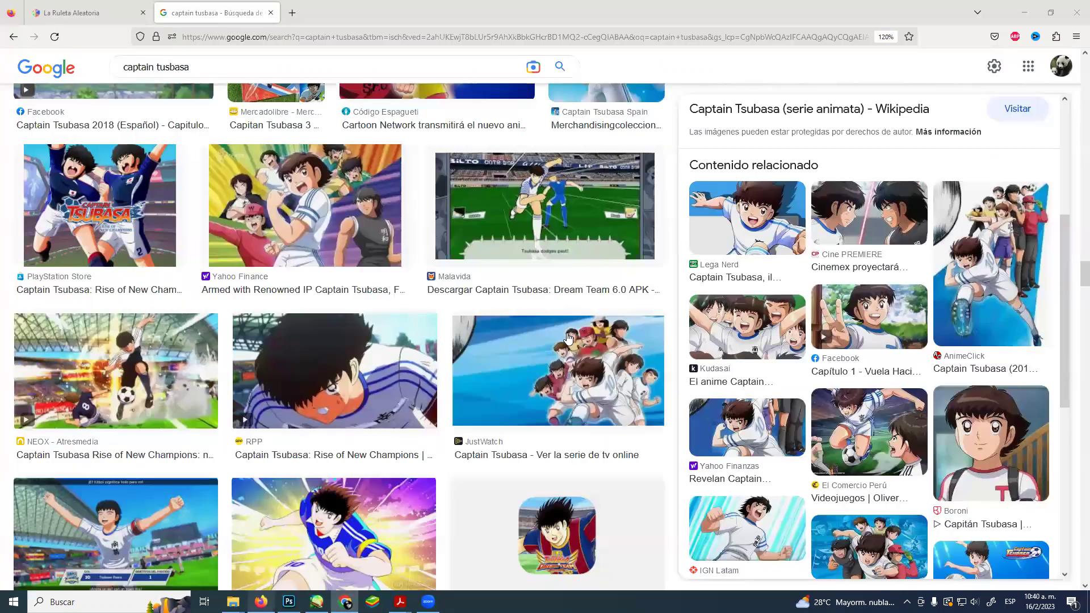
scroll(562, 362, "down", 3)
scroll(562, 361, "down", 5)
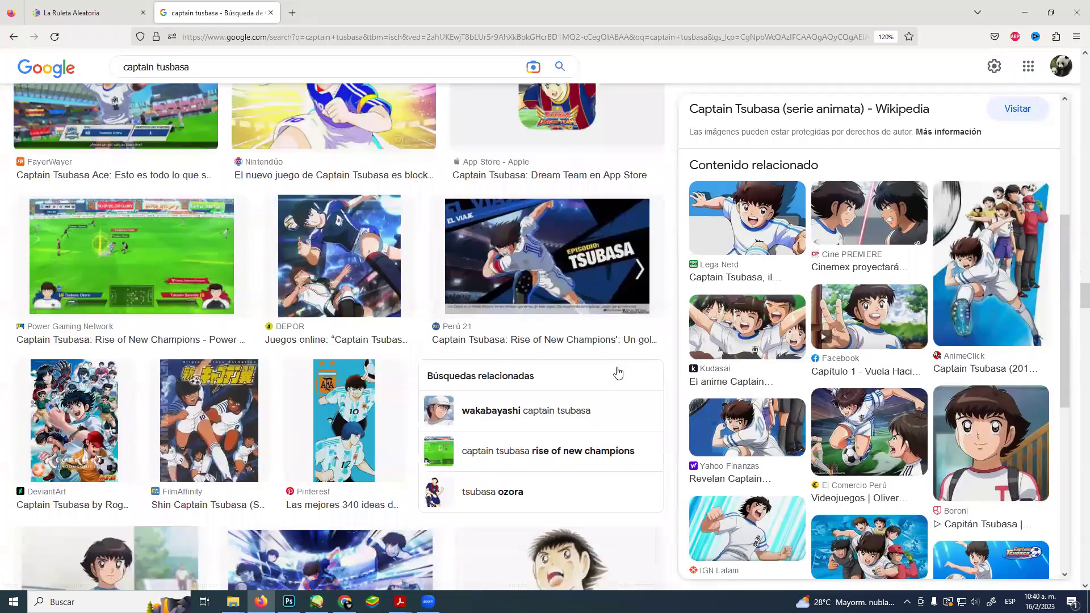
scroll(619, 372, "down", 7)
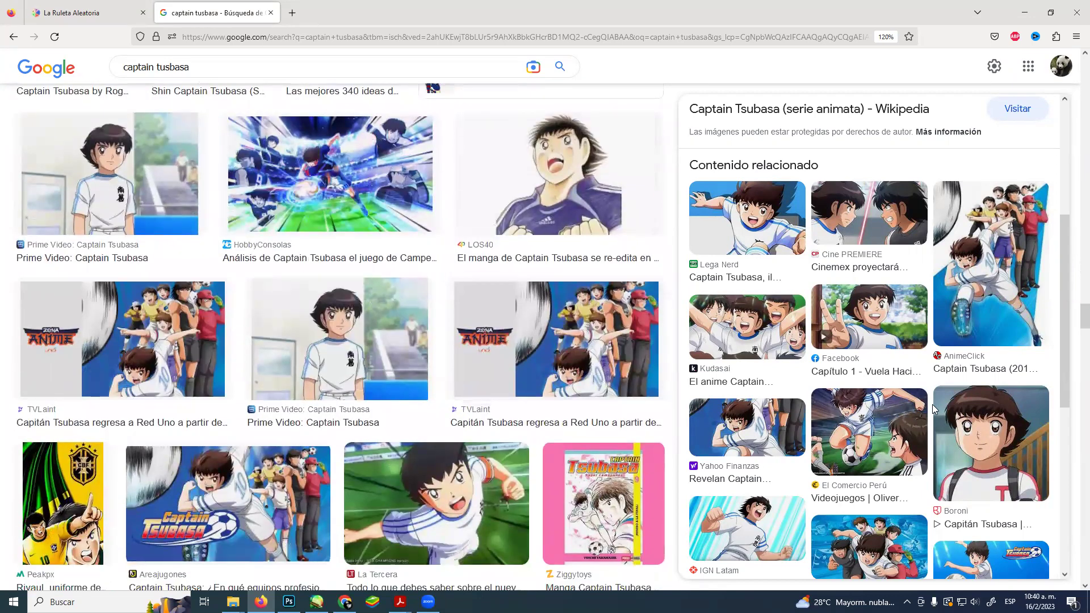
scroll(862, 400, "down", 5)
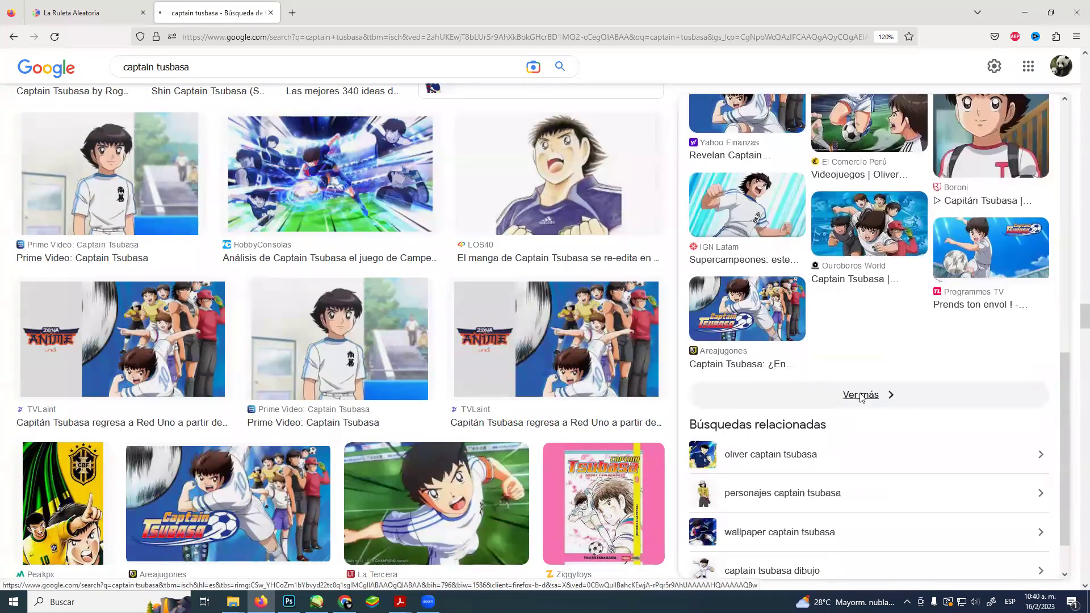
left_click(859, 396)
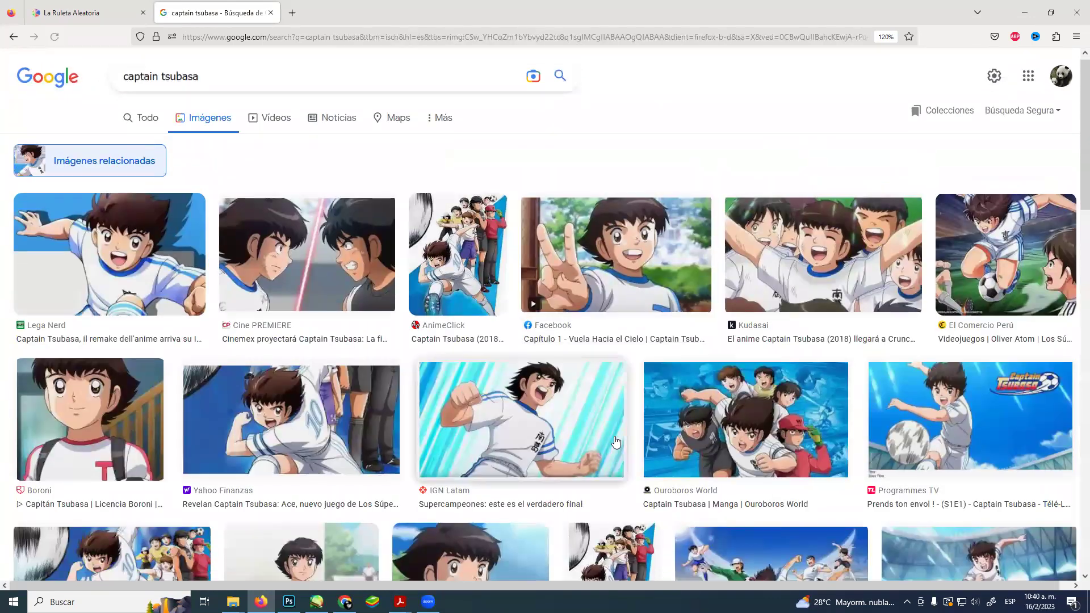
Open the RamenParaDos image of Tsubasa running and capture a screen clip of the main player with the ball.
scroll(614, 436, "down", 8)
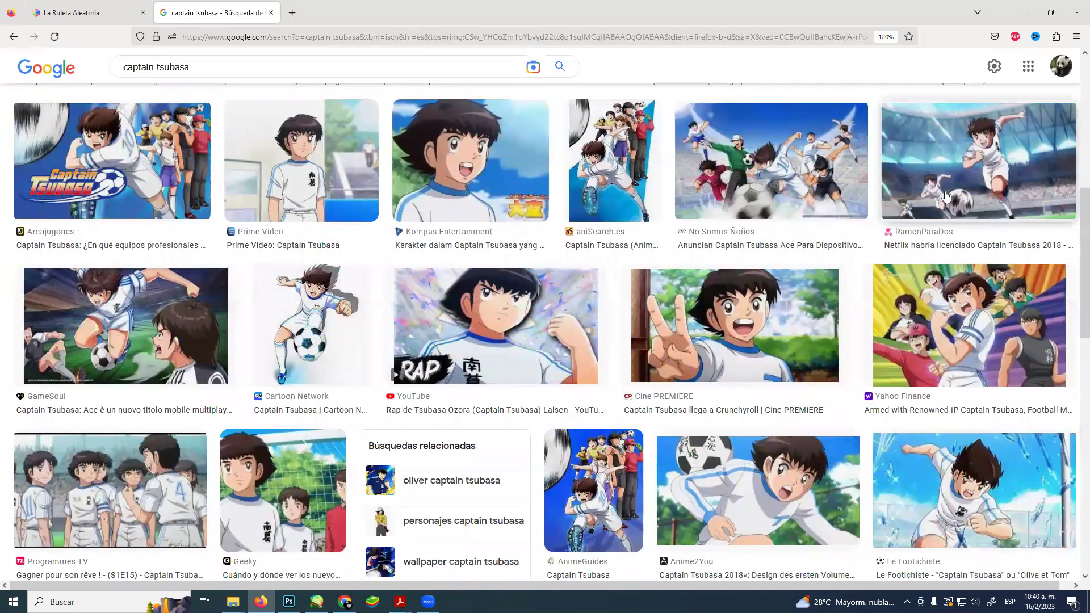
left_click(944, 196)
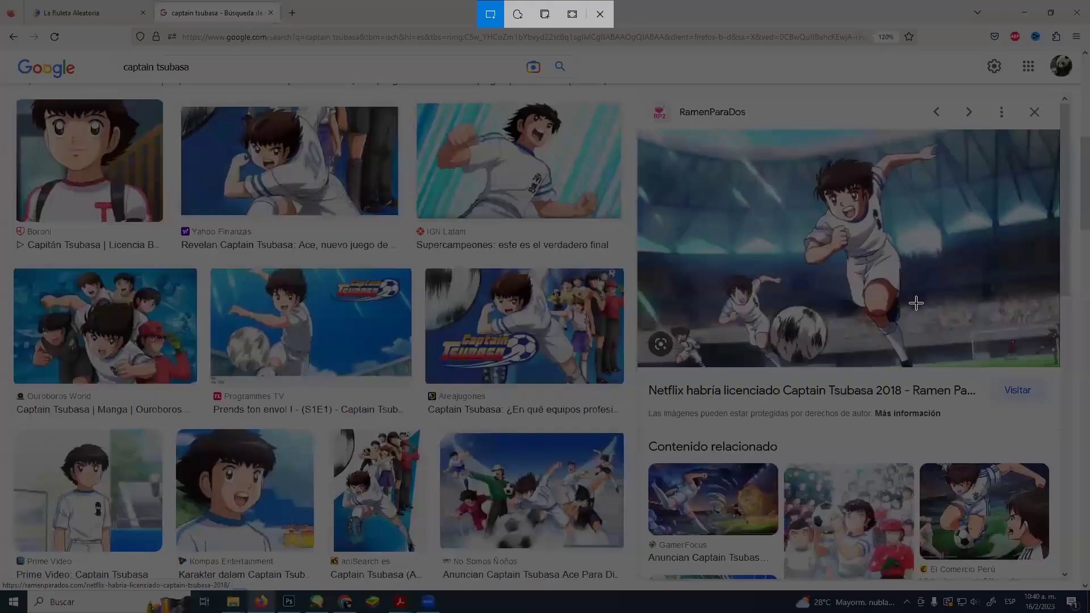
left_click_drag(768, 123, 961, 375)
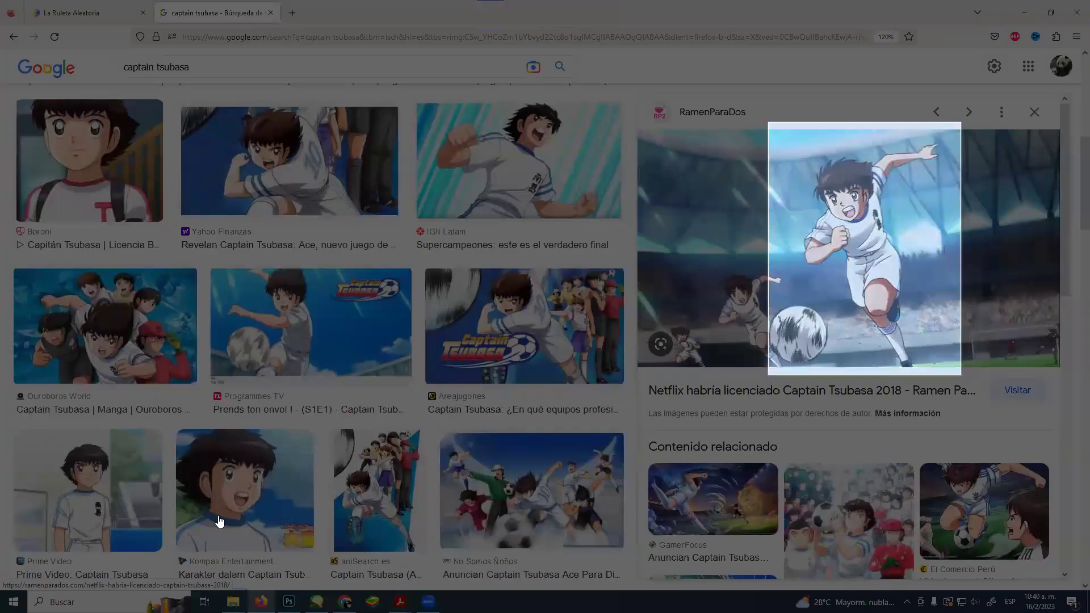
Switch to PaintTool SAI, paste the clip of Tsubasa with the ball, and enlarge it beneath the first reference in the upper panel.
left_click(316, 602)
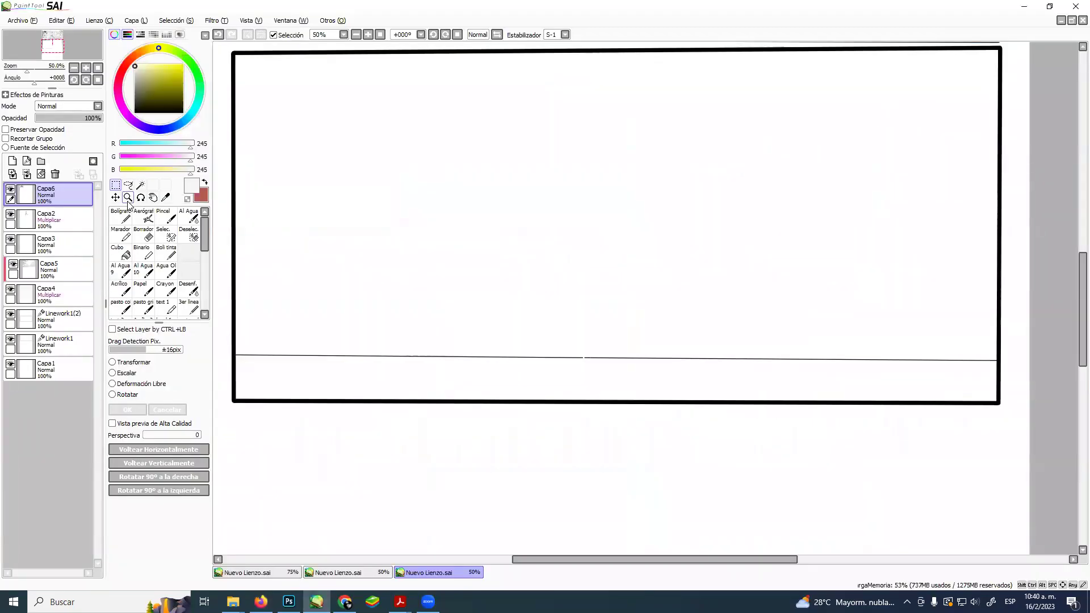
left_click(128, 198)
right_click(441, 169)
left_click_drag(472, 195, 449, 389)
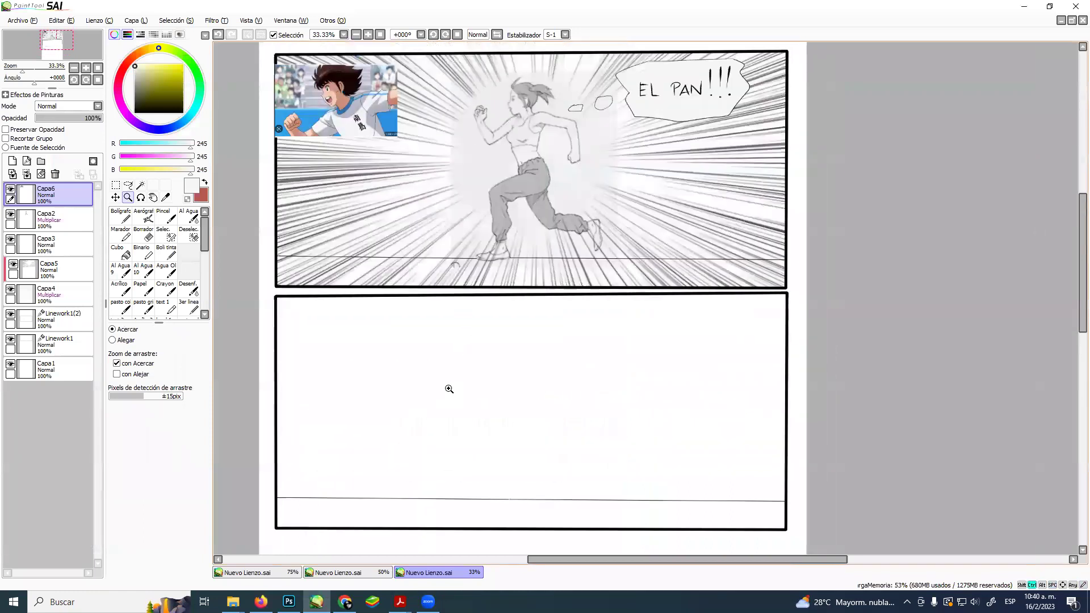
key("ctrl+v")
key("ctrl+t")
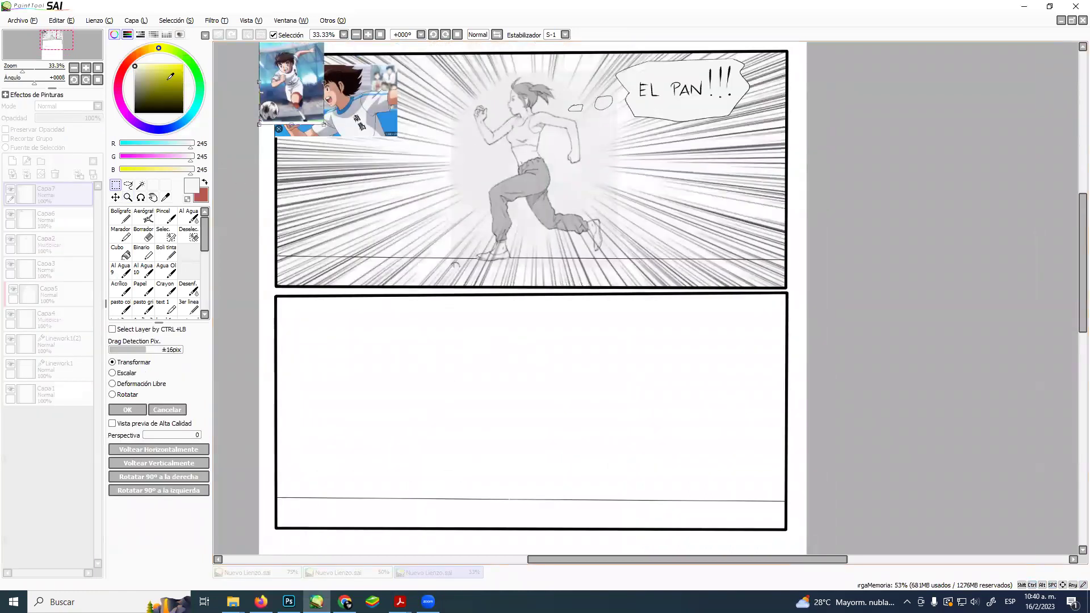
left_click_drag(274, 74, 319, 186)
left_click_drag(352, 233, 414, 280)
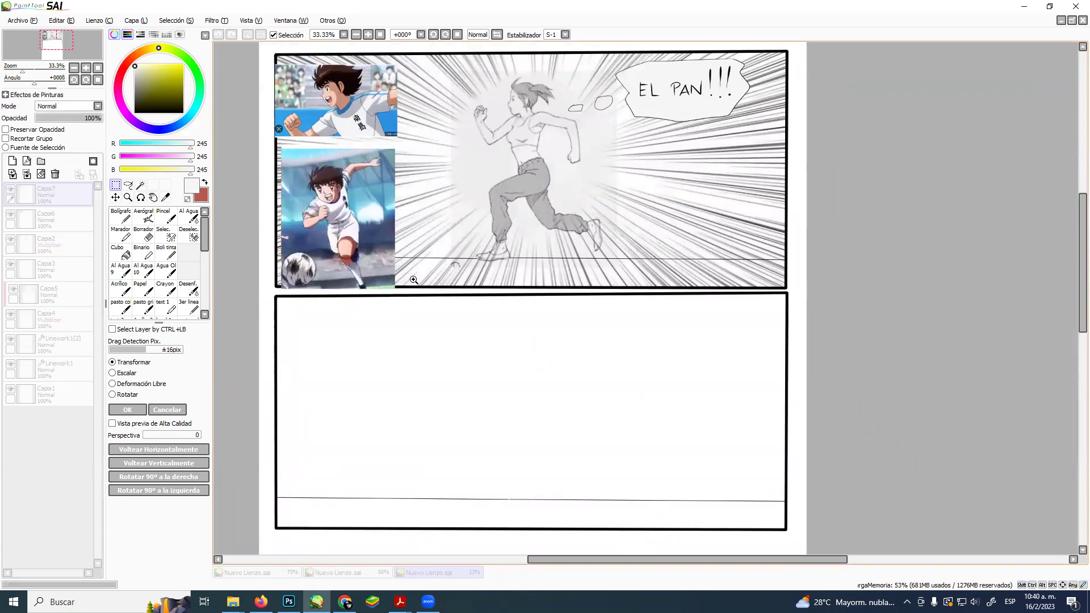
key("Return")
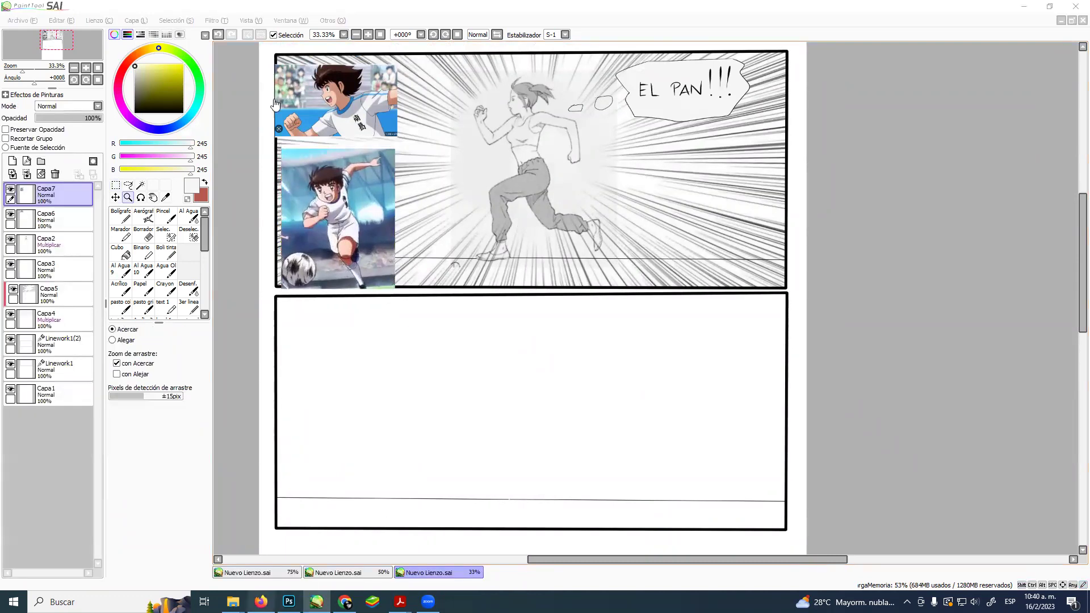
key("alt+Tab")
left_click(259, 64)
type("per")
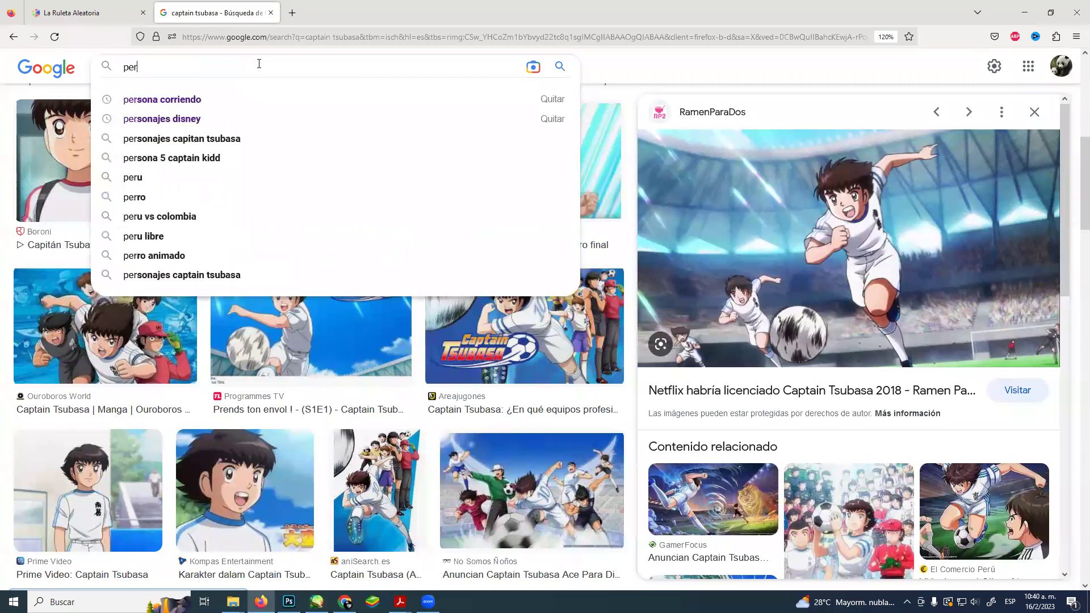
key("BackSpace")
key("BackSpace")
key("BackSpace")
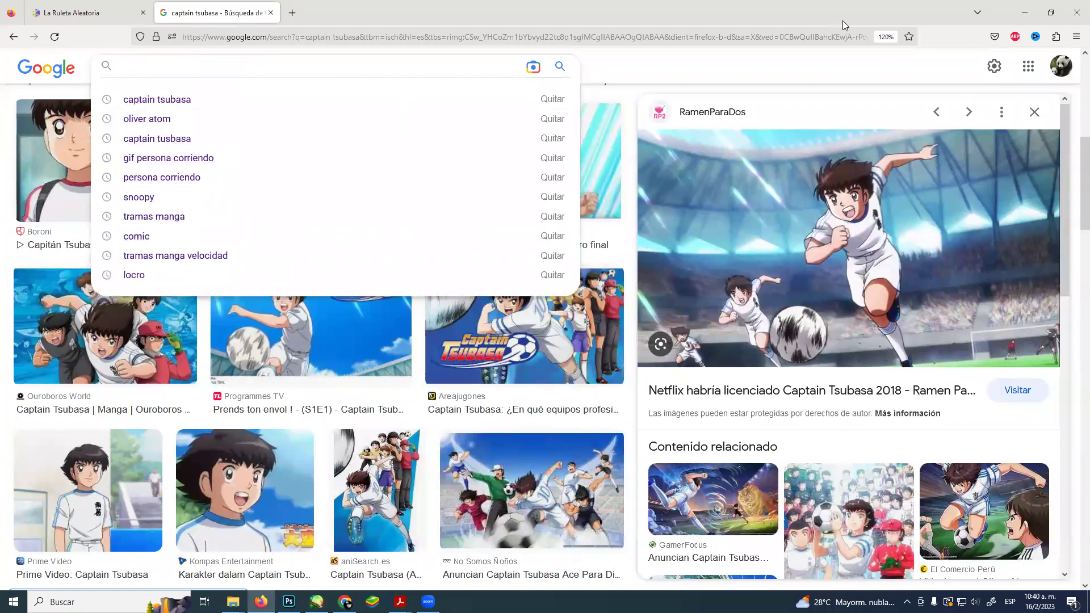
left_click(1025, 11)
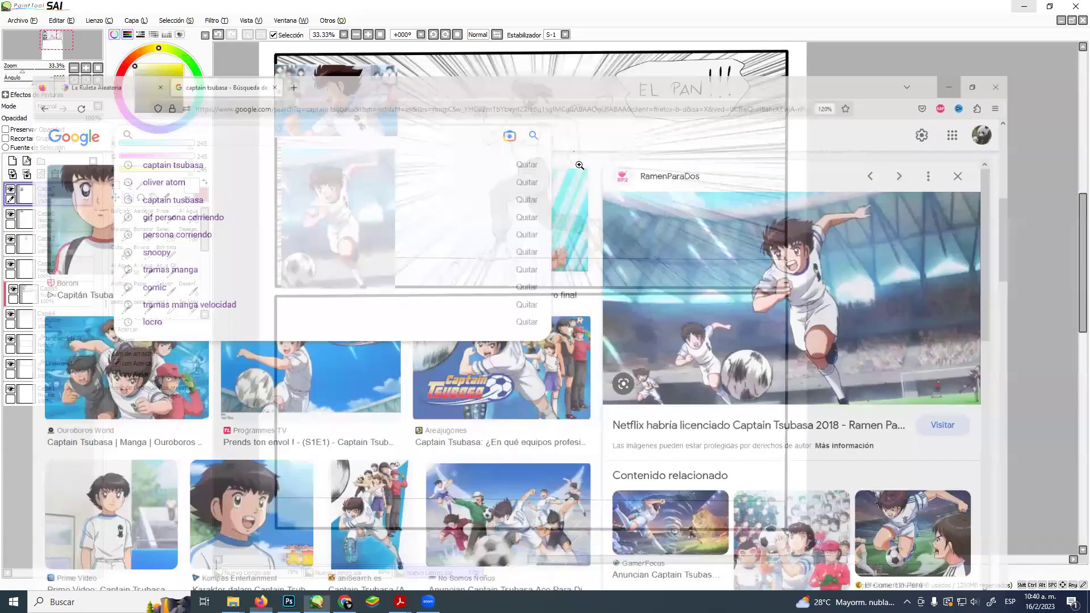
Capture a screen clip of the running woman in the upper panel, from her hair down to her feet.
left_click_drag(563, 280, 586, 272)
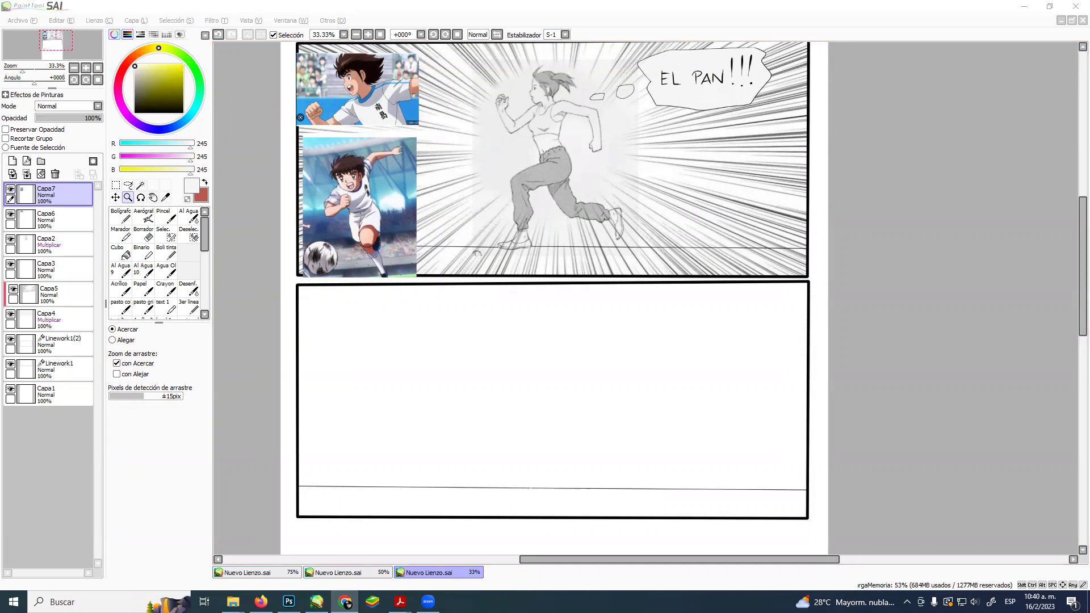
mouse_move(735, 128)
left_mouse_down()
mouse_move(708, 141)
mouse_move(726, 146)
left_mouse_up()
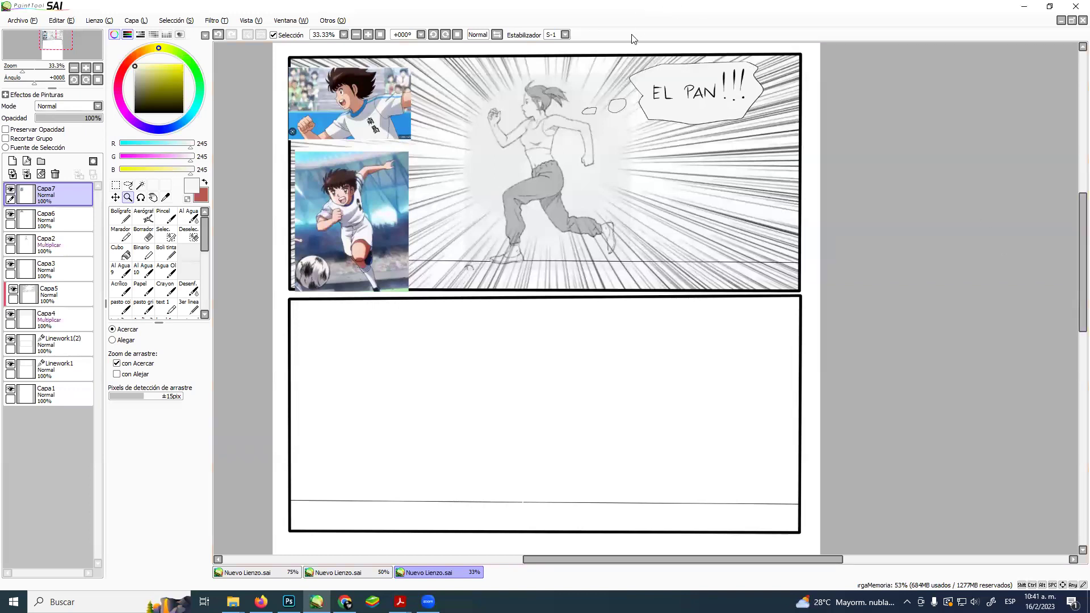
left_click(470, 386)
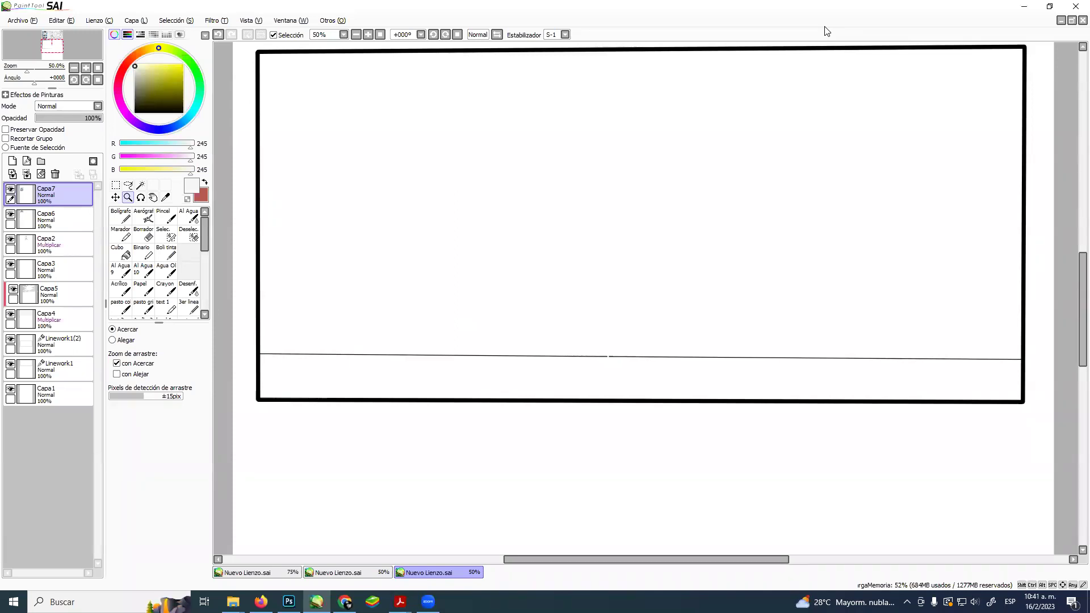
key("space")
left_click_drag(755, 85, 773, 424)
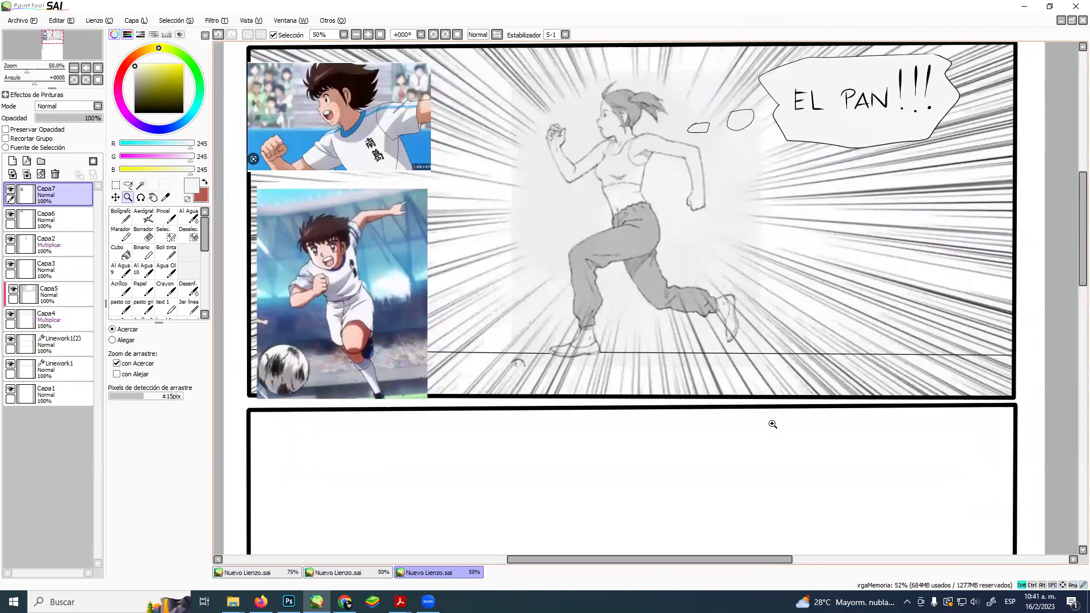
key("super+shift+s")
left_click_drag(647, 215, 752, 369)
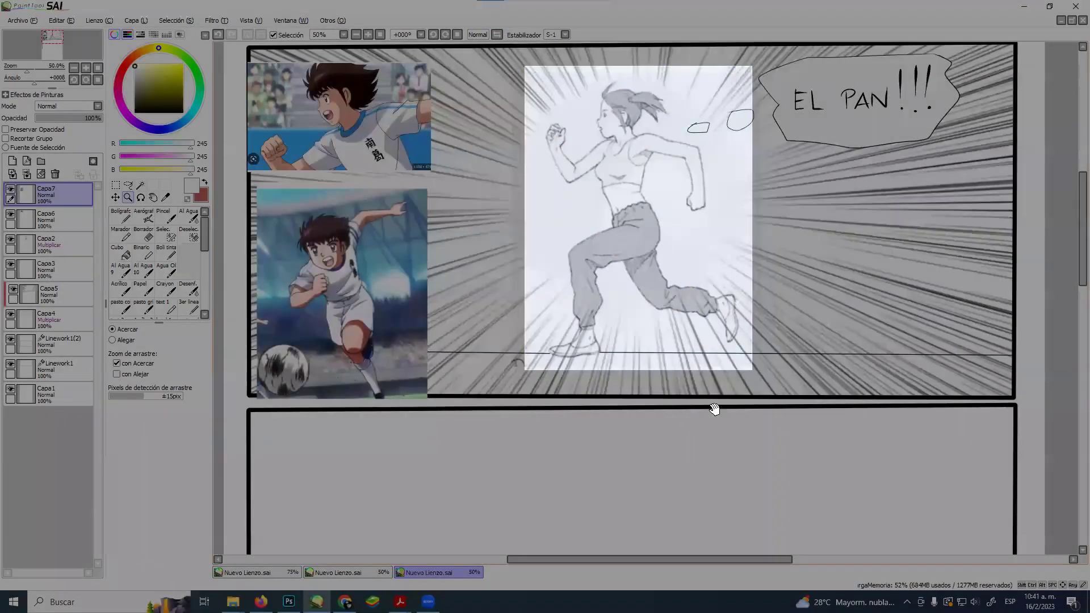
Paste the running woman clip and enlarge it over the lower panel's bottom-right corner as a pose reference.
left_click_drag(714, 409, 706, 190)
left_click_drag(671, 350, 651, 505)
key("ctrl+v")
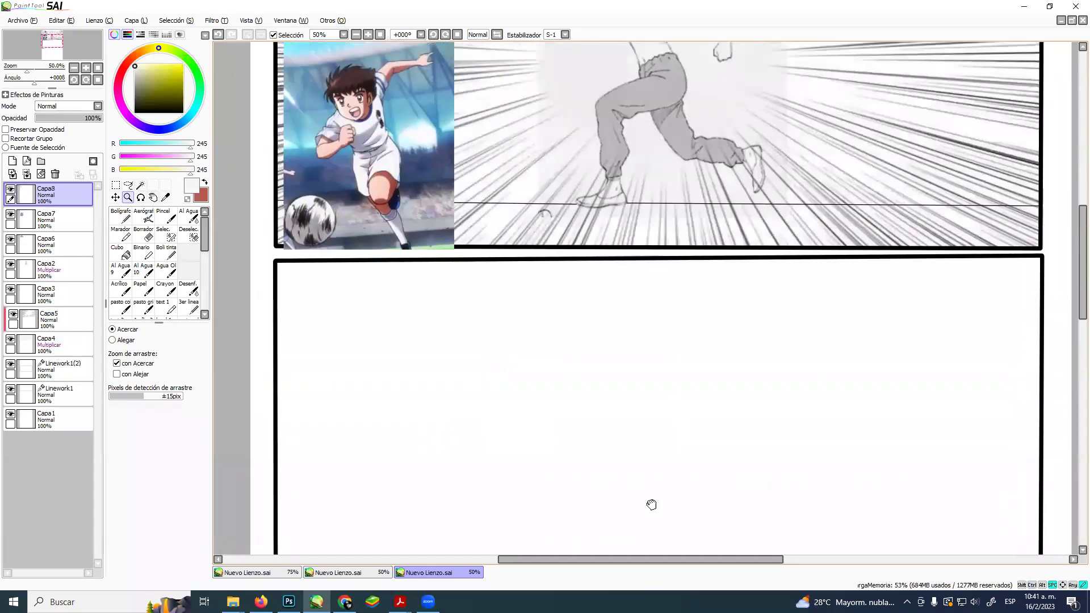
scroll(653, 483, "up", 1)
key("ctrl+v")
left_click_drag(814, 542, 829, 569)
left_click_drag(876, 408, 857, 132)
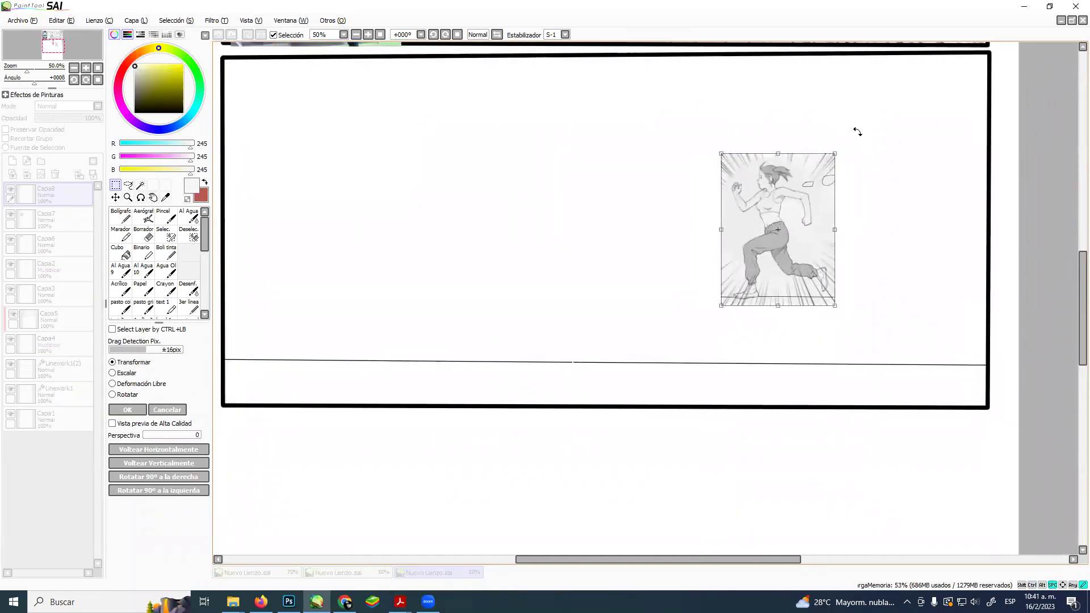
left_click_drag(816, 194, 976, 426)
left_click_drag(881, 385, 774, 243)
left_click_drag(863, 351, 878, 359)
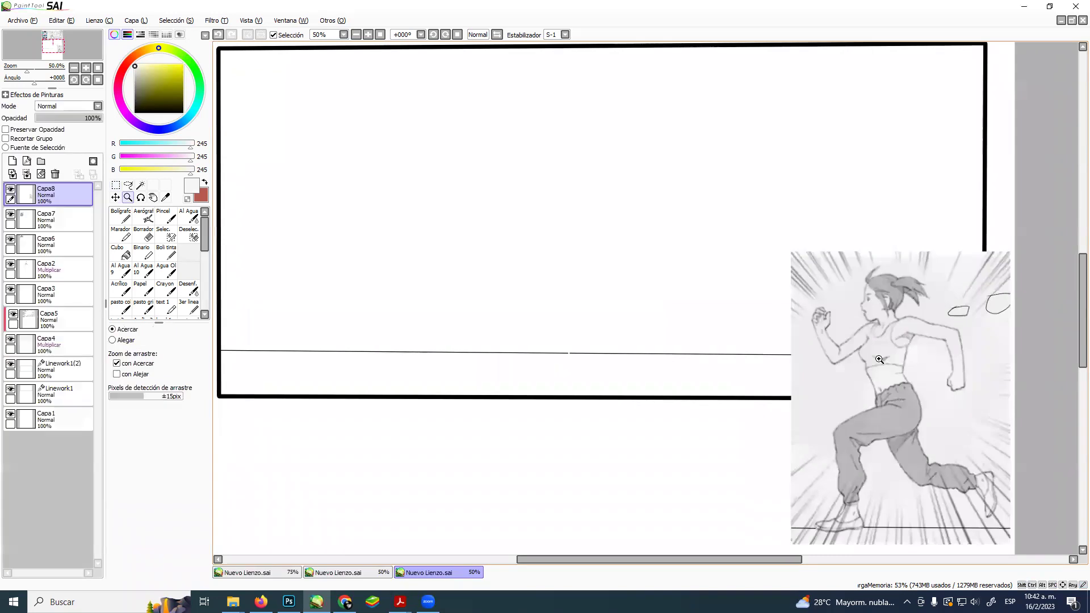
Create a new layer and set up the Boli tinta brush with bright blue (1, 80, 255), size 19 and density 10.
left_click(12, 161)
left_click(168, 250)
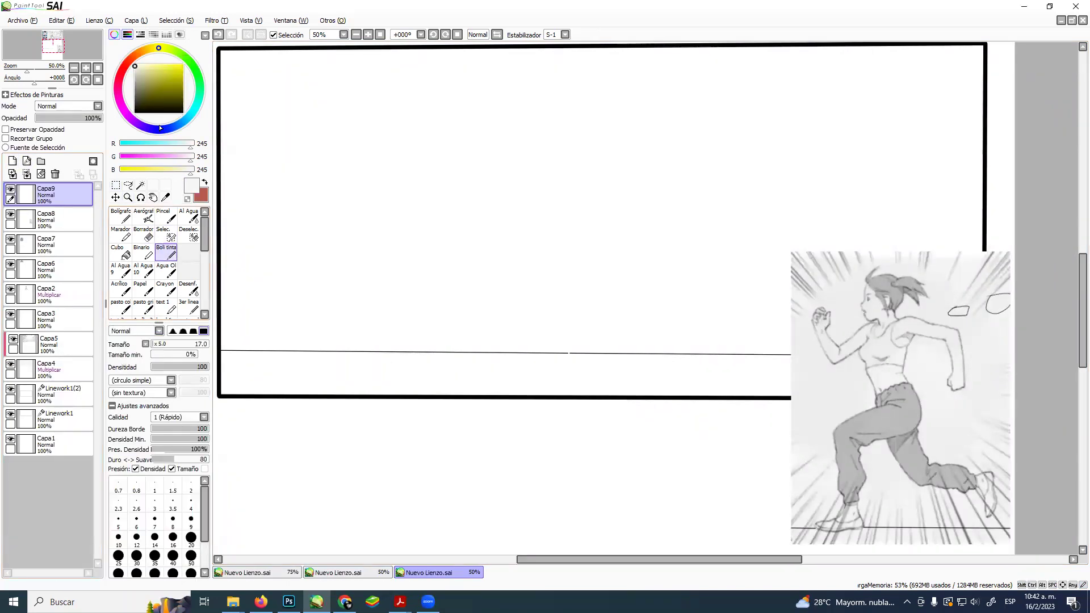
left_click(171, 128)
left_click(183, 64)
left_click_drag(599, 173, 601, 180, "ctrl+alt")
key("1")
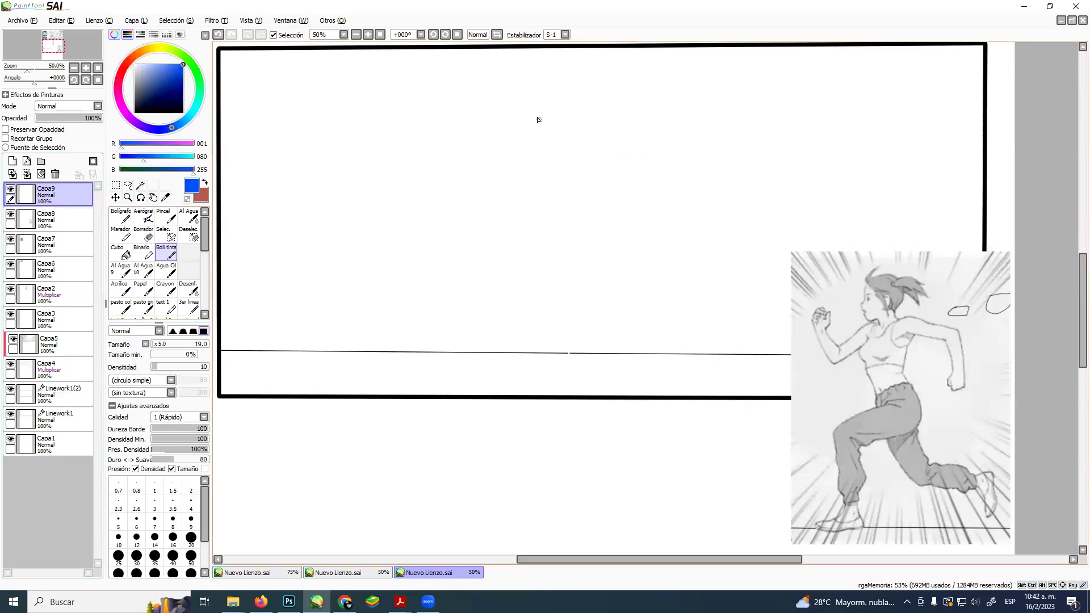
Sketch the runner's oval head and blocky chest and waist in the upper middle of the lower panel.
mouse_move(525, 94)
left_mouse_down()
mouse_move(547, 142)
mouse_move(536, 145)
mouse_move(521, 117)
mouse_move(545, 140)
left_mouse_up()
left_click_drag(531, 88, 563, 98)
mouse_move(534, 137)
left_mouse_down()
mouse_move(523, 96)
mouse_move(558, 131)
mouse_move(521, 118)
mouse_move(531, 88)
left_mouse_up()
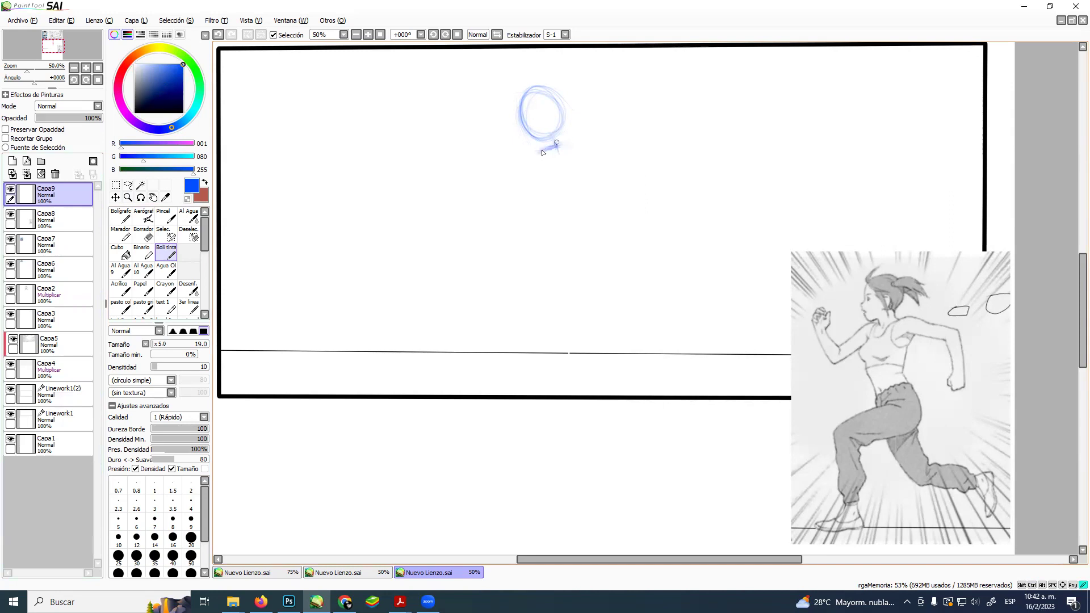
left_click_drag(545, 151, 574, 146)
mouse_move(541, 152)
left_mouse_down()
mouse_move(532, 188)
mouse_move(546, 182)
mouse_move(528, 185)
mouse_move(566, 177)
left_mouse_up()
mouse_move(536, 174)
left_mouse_down()
mouse_move(571, 151)
mouse_move(571, 175)
mouse_move(548, 174)
mouse_move(573, 190)
mouse_move(546, 190)
mouse_move(578, 213)
left_mouse_up()
mouse_move(541, 193)
left_mouse_down()
mouse_move(548, 217)
mouse_move(544, 208)
mouse_move(574, 212)
mouse_move(549, 215)
left_mouse_up()
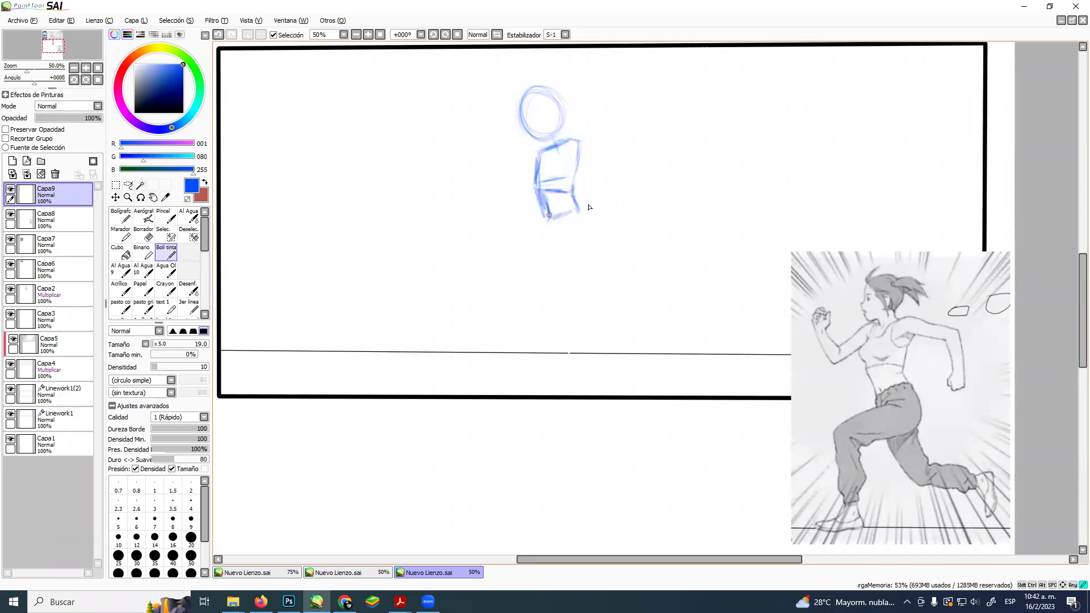
Sketch the runner's shoulder joints and both bent arms with round hands, following the reference pose.
mouse_move(569, 145)
left_mouse_down()
mouse_move(585, 147)
mouse_move(568, 154)
mouse_move(579, 142)
mouse_move(581, 159)
mouse_move(573, 148)
mouse_move(610, 131)
left_mouse_up()
key("ctrl+z")
key("ctrl+z")
key("ctrl+z")
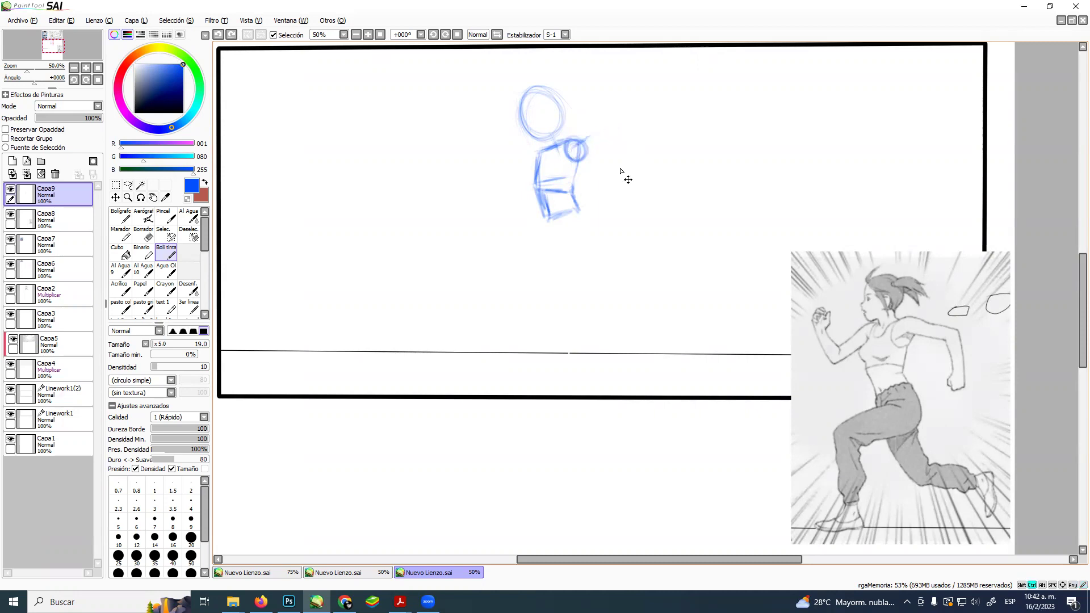
mouse_move(588, 157)
left_mouse_down()
mouse_move(621, 160)
mouse_move(569, 144)
mouse_move(641, 153)
mouse_move(624, 152)
mouse_move(646, 165)
mouse_move(637, 168)
mouse_move(645, 187)
mouse_move(638, 160)
mouse_move(642, 219)
left_mouse_up()
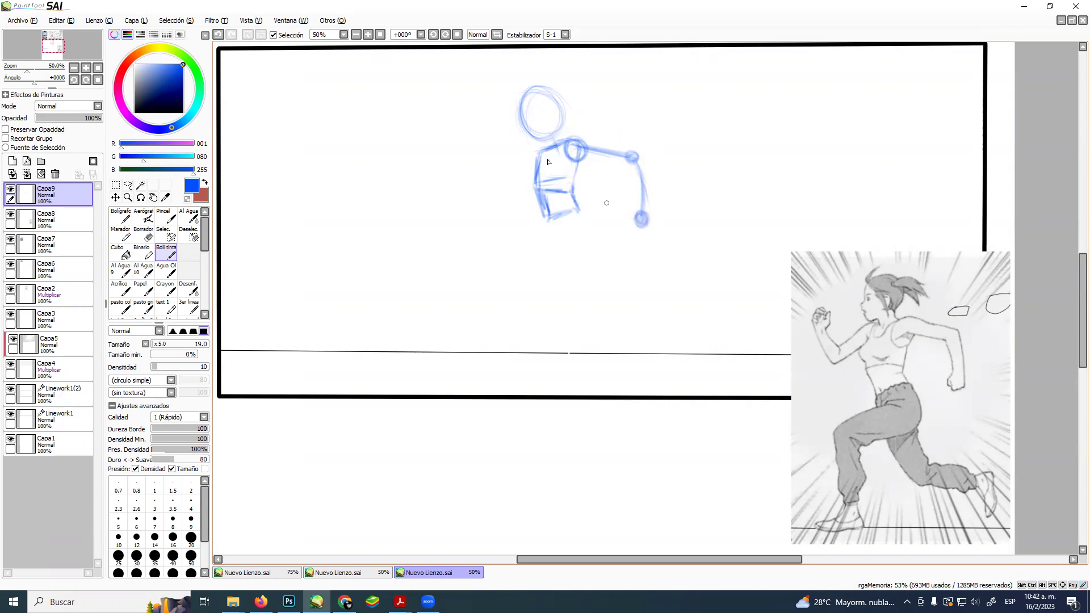
mouse_move(536, 156)
left_mouse_down()
mouse_move(506, 185)
mouse_move(479, 171)
mouse_move(498, 186)
mouse_move(482, 150)
left_mouse_up()
key("ctrl+z")
mouse_move(498, 186)
left_mouse_down()
mouse_move(477, 136)
mouse_move(470, 147)
mouse_move(477, 139)
left_mouse_up()
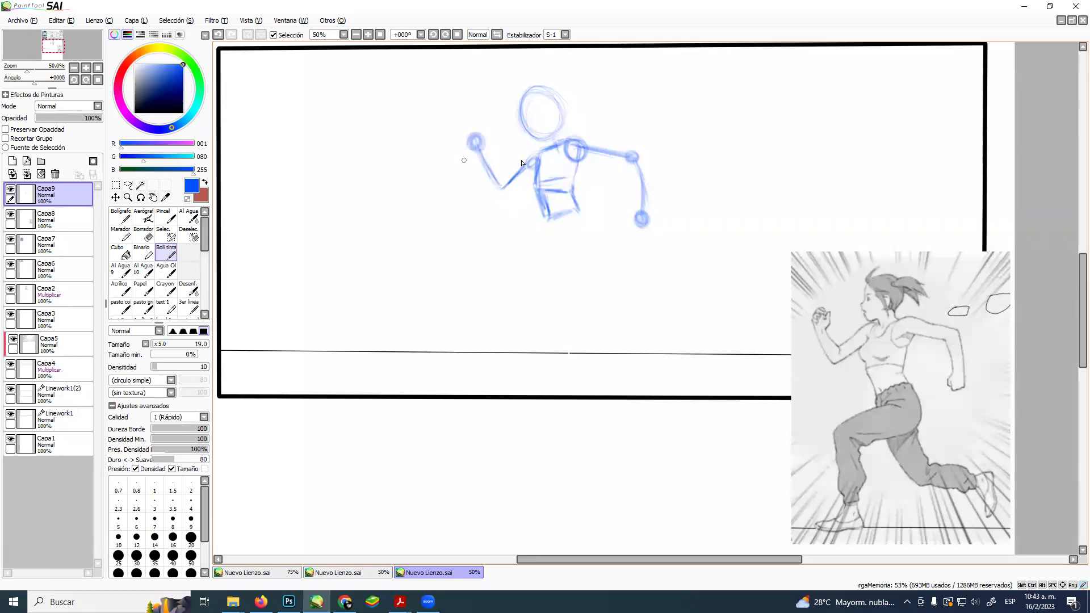
Select the sketched upper body, move it up and to the left, and enlarge it slightly.
key("m")
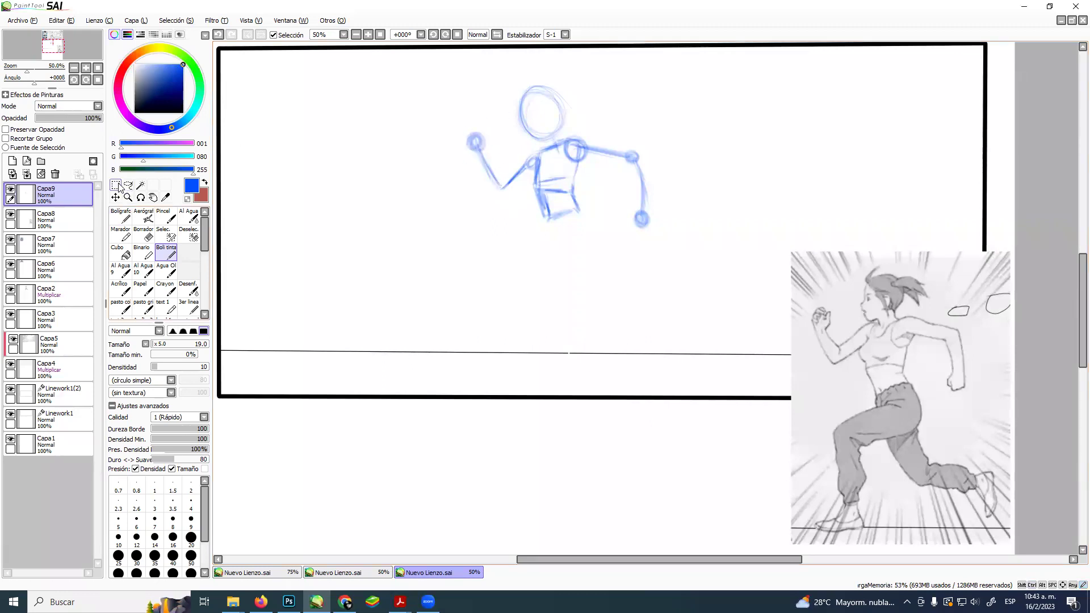
mouse_move(451, 78)
left_mouse_down()
mouse_move(686, 257)
mouse_move(593, 195)
mouse_move(606, 201)
left_mouse_up()
key("ctrl+t")
left_click_drag(552, 168, 544, 155)
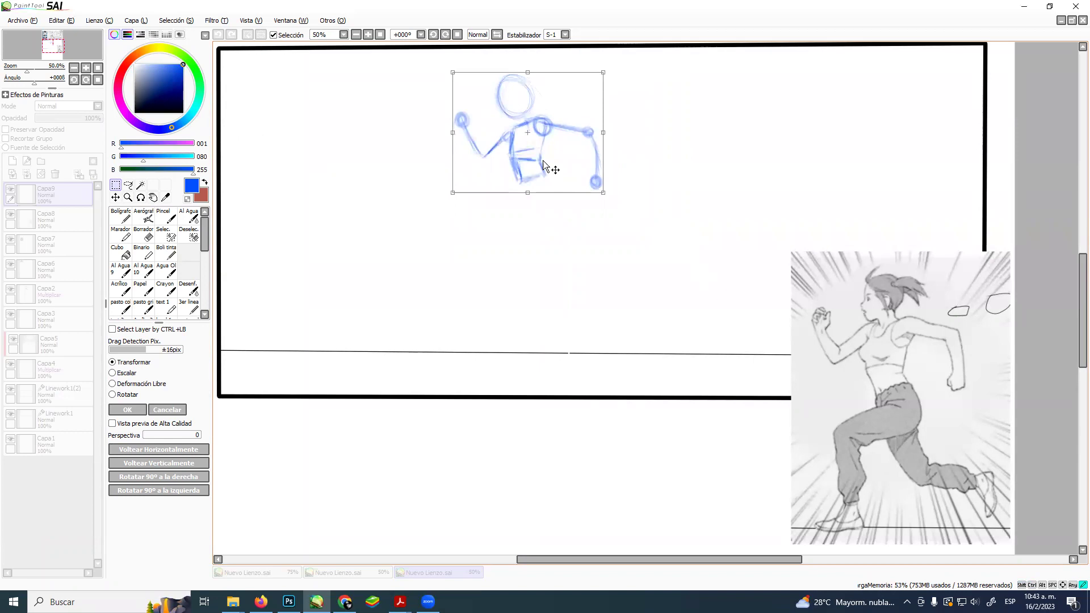
mouse_move(604, 191)
left_mouse_down()
mouse_move(635, 218)
mouse_move(591, 180)
mouse_move(606, 188)
left_mouse_up()
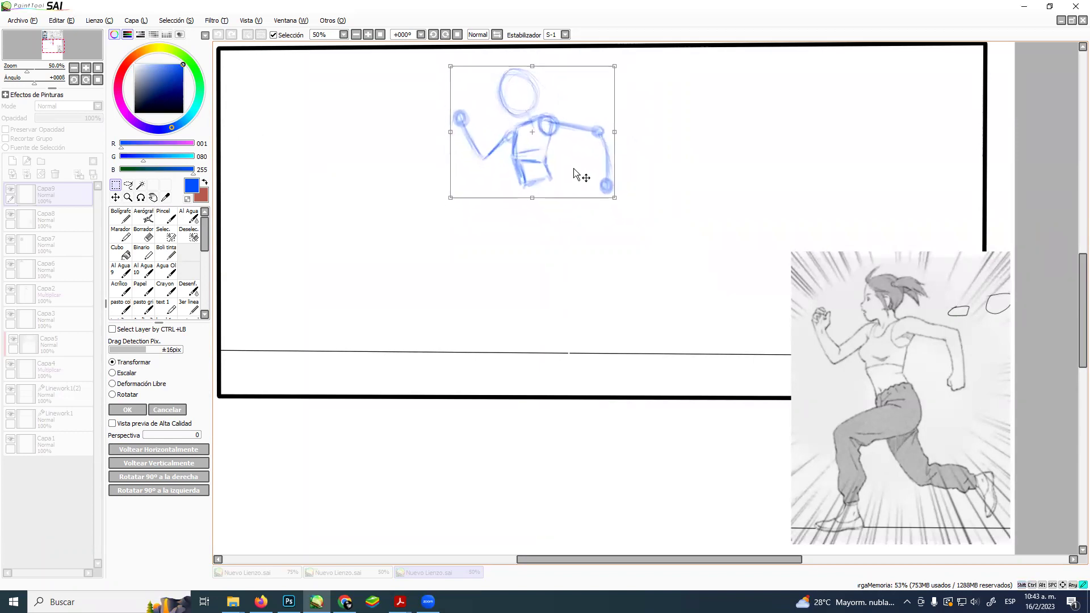
key("Return")
Sketch the pelvis, the front leg planted on the ground line and the trailing leg with the Boli tinta brush.
left_click(166, 253)
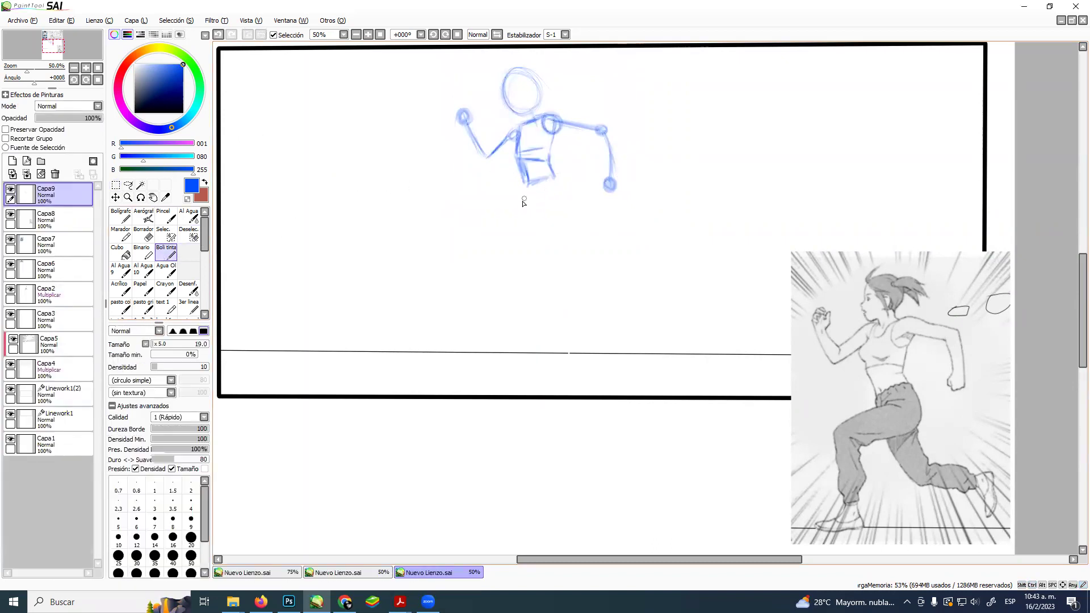
left_click_drag(527, 187, 534, 213)
mouse_move(551, 178)
left_mouse_down()
mouse_move(569, 213)
mouse_move(560, 195)
mouse_move(543, 215)
mouse_move(535, 206)
mouse_move(564, 225)
mouse_move(555, 181)
mouse_move(532, 211)
mouse_move(543, 174)
mouse_move(546, 206)
mouse_move(557, 189)
mouse_move(573, 200)
mouse_move(551, 226)
mouse_move(567, 226)
mouse_move(551, 183)
mouse_move(555, 228)
mouse_move(554, 207)
mouse_move(535, 217)
mouse_move(560, 202)
mouse_move(501, 247)
left_mouse_up()
mouse_move(539, 216)
left_mouse_down()
mouse_move(488, 258)
mouse_move(498, 258)
mouse_move(493, 243)
mouse_move(499, 304)
left_mouse_up()
mouse_move(491, 258)
left_mouse_down()
mouse_move(515, 346)
mouse_move(464, 350)
left_mouse_up()
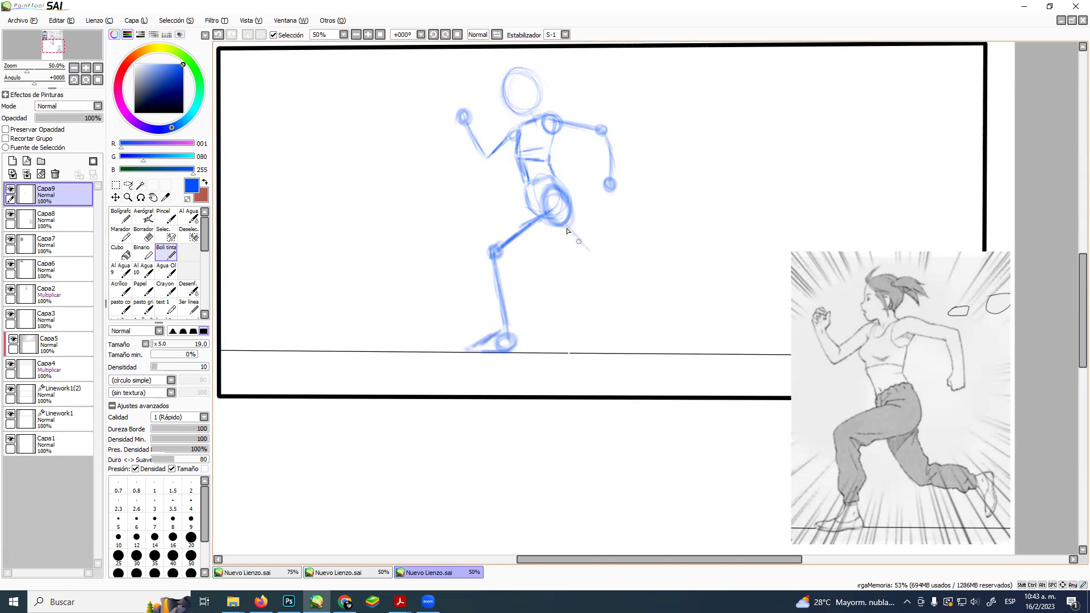
mouse_move(569, 229)
left_mouse_down()
mouse_move(626, 273)
mouse_move(609, 267)
mouse_move(607, 279)
mouse_move(706, 293)
left_mouse_up()
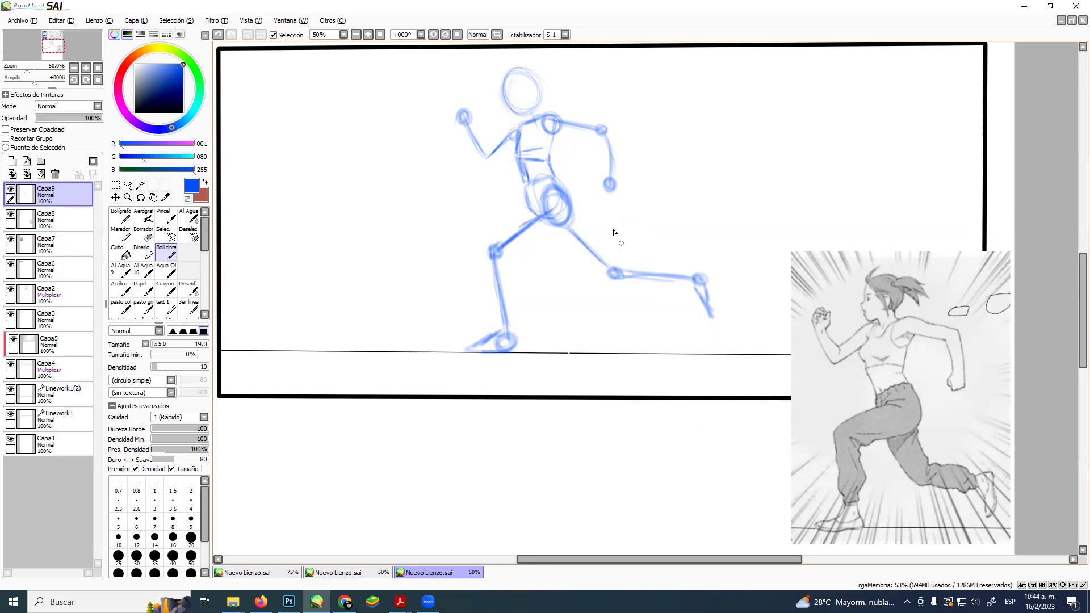
Erase the trailing leg and redraw it shorter with Boli tinta at size 34 and density 33, reinforcing the front leg too.
mouse_move(606, 187)
left_mouse_down()
mouse_move(623, 296)
mouse_move(638, 247)
mouse_move(673, 279)
mouse_move(620, 275)
mouse_move(697, 284)
mouse_move(679, 293)
mouse_move(677, 268)
mouse_move(696, 289)
mouse_move(665, 271)
mouse_move(688, 276)
mouse_move(617, 288)
mouse_move(693, 295)
mouse_move(629, 291)
mouse_move(668, 299)
mouse_move(689, 282)
mouse_move(707, 301)
mouse_move(647, 267)
mouse_move(619, 275)
left_mouse_up()
key("e")
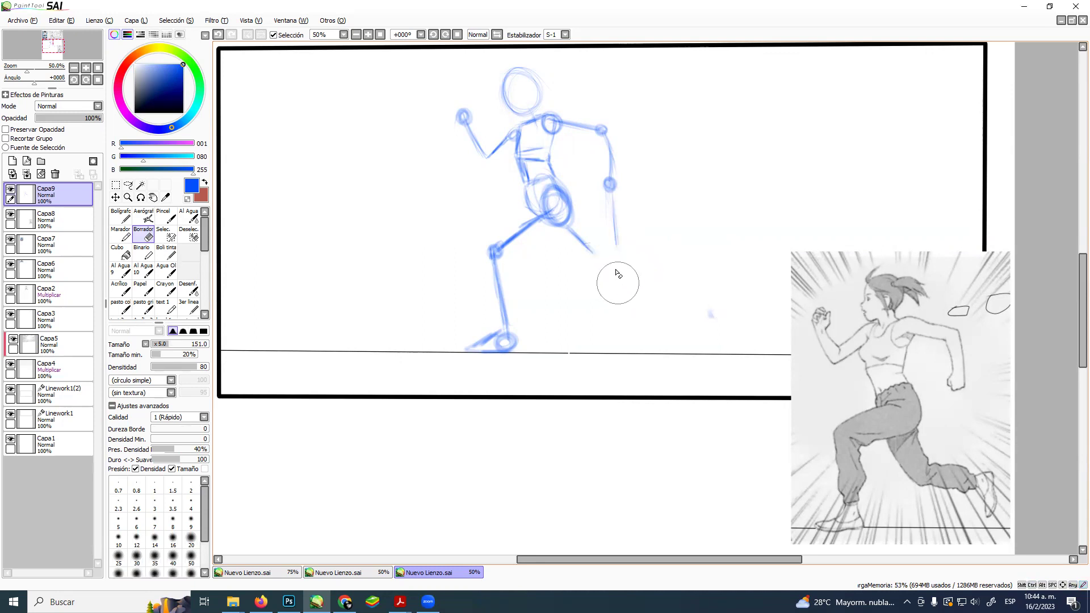
left_click(166, 253)
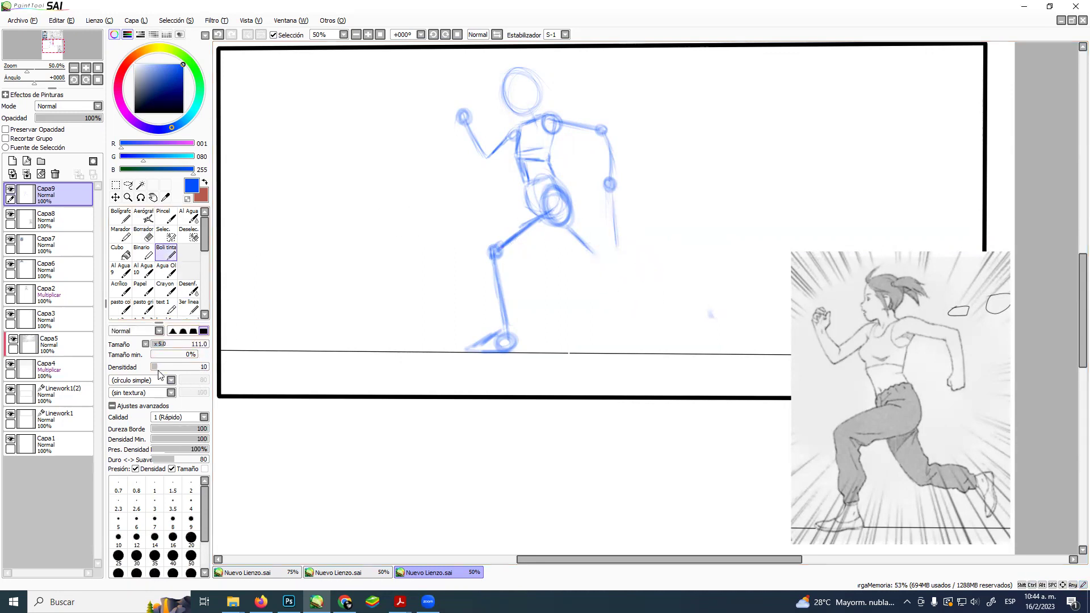
mouse_move(565, 234)
left_mouse_down("ctrl+alt")
mouse_move(593, 264)
mouse_move(669, 277)
mouse_move(659, 274)
mouse_move(663, 304)
mouse_move(668, 283)
mouse_move(657, 282)
mouse_move(667, 307)
left_mouse_up("ctrl+alt")
mouse_move(539, 226)
left_mouse_down()
mouse_move(502, 244)
mouse_move(536, 217)
mouse_move(496, 265)
mouse_move(512, 341)
mouse_move(479, 350)
mouse_move(519, 352)
mouse_move(513, 341)
mouse_move(518, 344)
left_mouse_up()
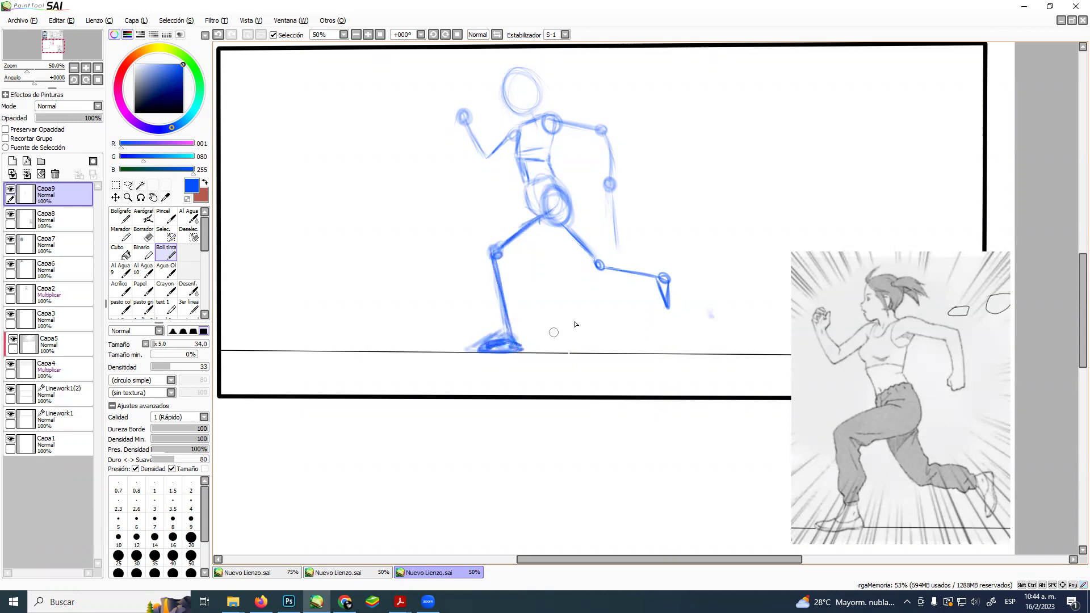
left_click_drag(645, 273, 669, 306)
Erase the guide line below the rear hand and darken the torso, shoulders and both arms with the Boli tinta brush.
key("e")
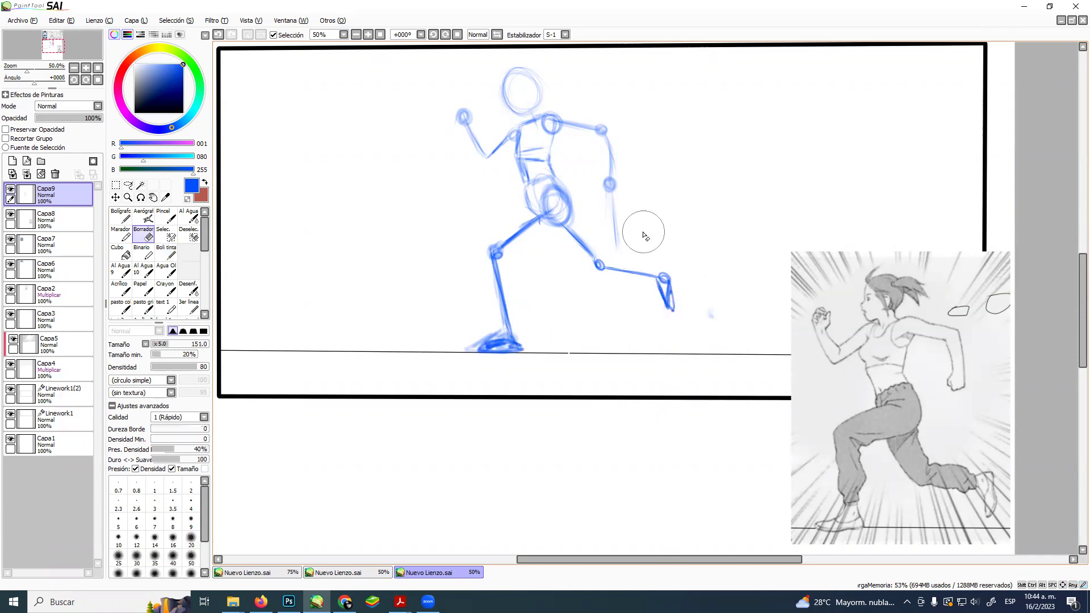
left_click_drag(617, 241, 610, 203)
key("n")
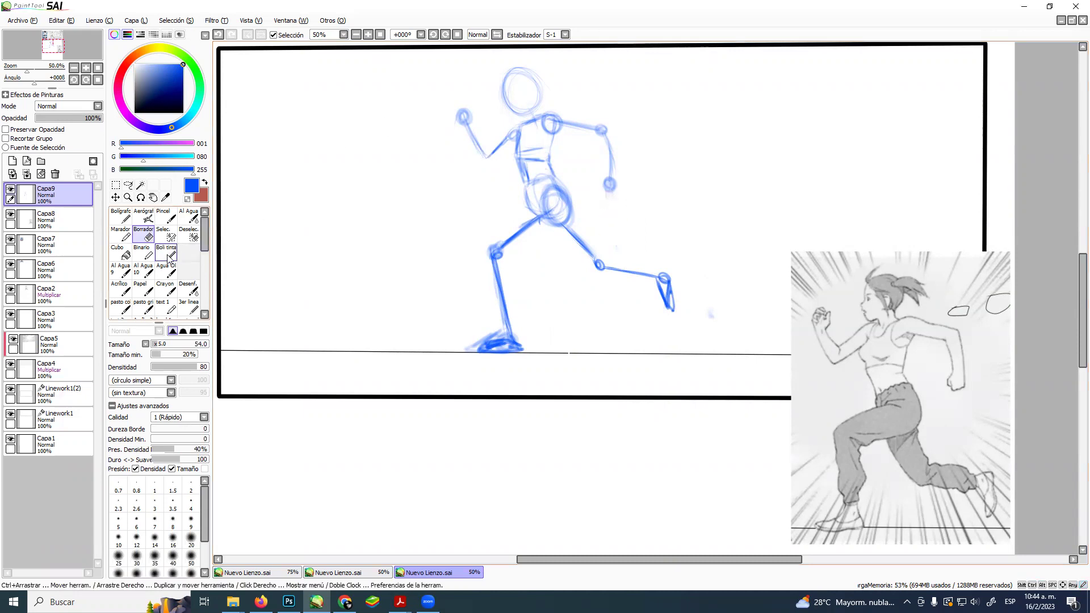
mouse_move(469, 130)
left_mouse_down()
mouse_move(487, 159)
mouse_move(553, 117)
mouse_move(550, 162)
mouse_move(520, 151)
mouse_move(520, 167)
mouse_move(556, 154)
mouse_move(562, 193)
mouse_move(527, 164)
mouse_move(517, 170)
left_mouse_up()
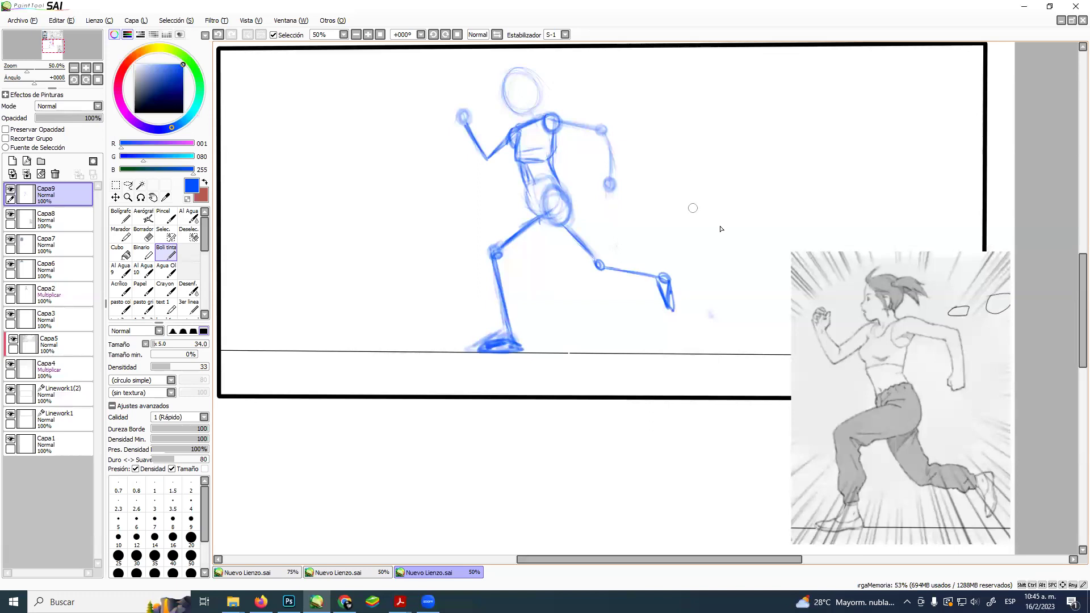
mouse_move(465, 108)
left_mouse_down()
mouse_move(457, 122)
mouse_move(471, 117)
mouse_move(462, 106)
mouse_move(468, 130)
left_mouse_up()
mouse_move(562, 122)
left_mouse_down()
mouse_move(600, 129)
mouse_move(618, 193)
left_mouse_up()
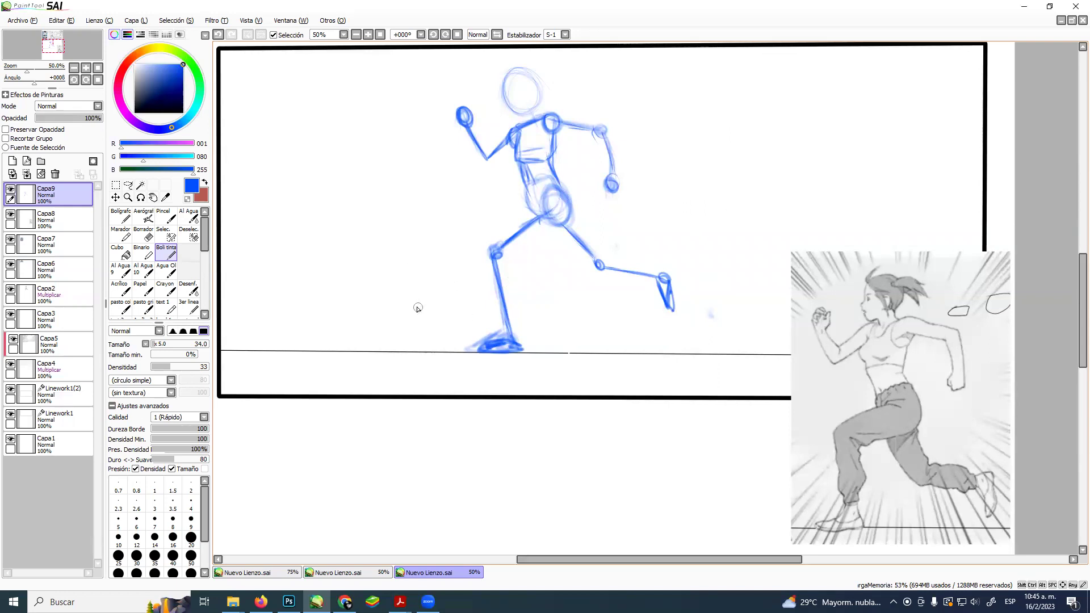
Draw a blue soccer ball just ahead of the front foot, with short motion marks on both sides of it.
left_click_drag(407, 305, 414, 334)
mouse_move(416, 342)
left_mouse_down()
mouse_move(446, 317)
mouse_move(404, 315)
mouse_move(423, 301)
mouse_move(401, 331)
mouse_move(432, 334)
mouse_move(421, 341)
mouse_move(402, 311)
mouse_move(434, 338)
mouse_move(452, 298)
mouse_move(461, 319)
left_mouse_up()
left_click_drag(387, 313, 386, 326)
left_click_drag(383, 315, 380, 335)
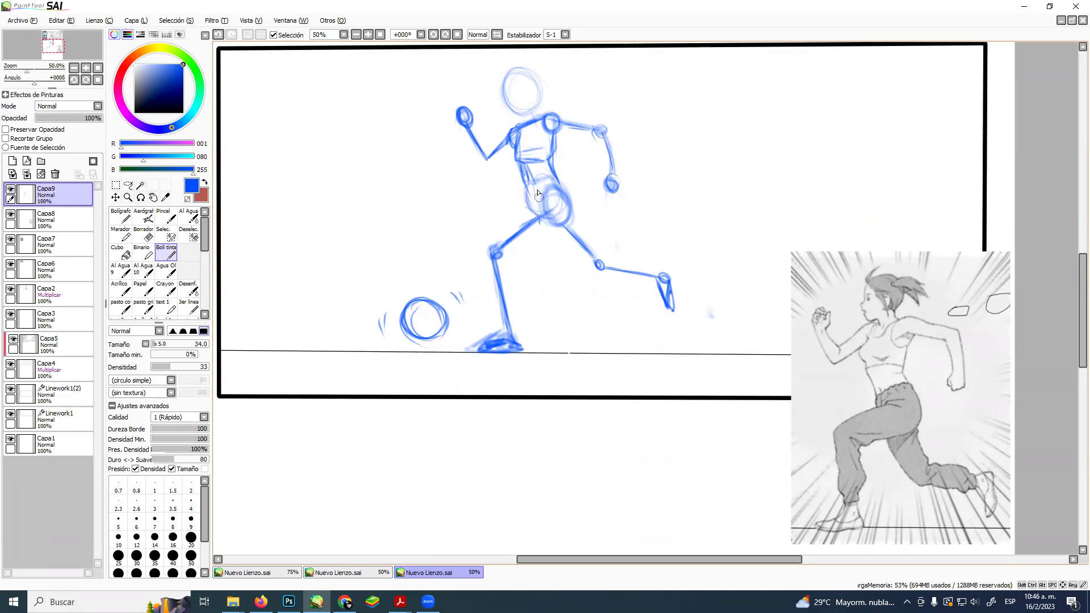
Paint the pelvis and front thigh orange, and the trailing leg and the far edge of the hip black.
left_click(131, 61)
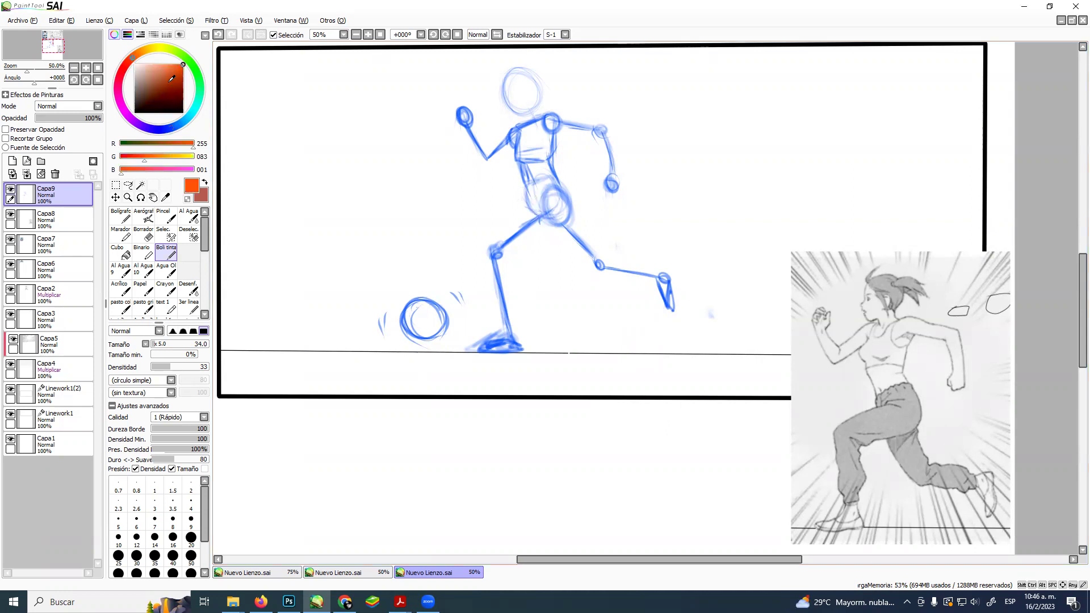
mouse_move(504, 250)
left_mouse_down()
mouse_move(544, 221)
mouse_move(526, 224)
mouse_move(548, 192)
mouse_move(545, 214)
mouse_move(563, 199)
mouse_move(546, 214)
mouse_move(552, 201)
mouse_move(558, 214)
mouse_move(557, 196)
mouse_move(544, 189)
mouse_move(551, 205)
mouse_move(503, 250)
mouse_move(545, 220)
left_mouse_up()
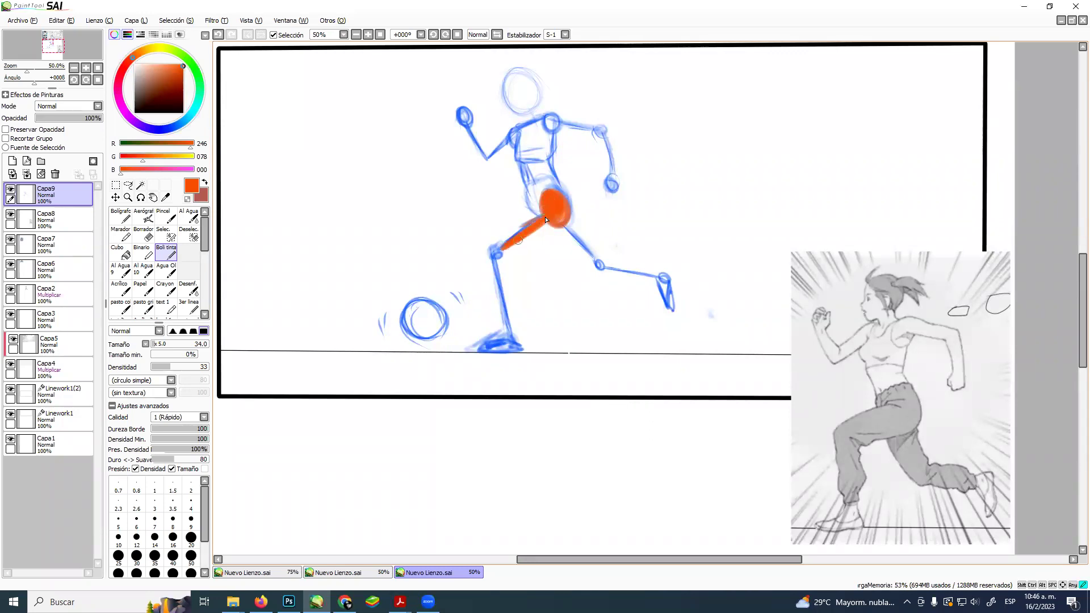
left_click_drag(149, 100, 135, 112)
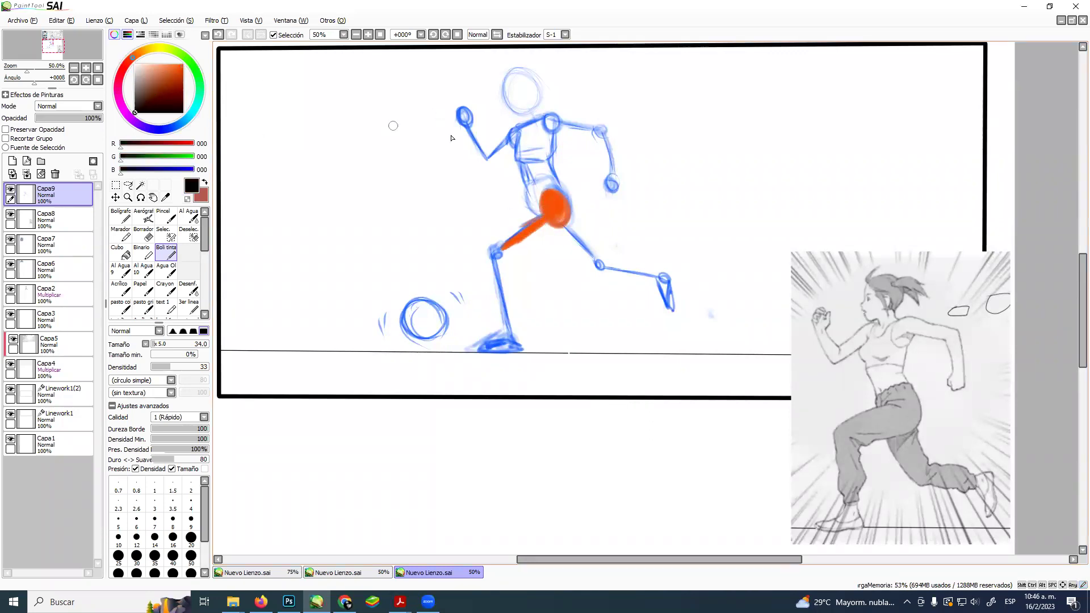
mouse_move(563, 228)
left_mouse_down()
mouse_move(589, 257)
mouse_move(663, 277)
mouse_move(676, 306)
mouse_move(665, 281)
left_mouse_up()
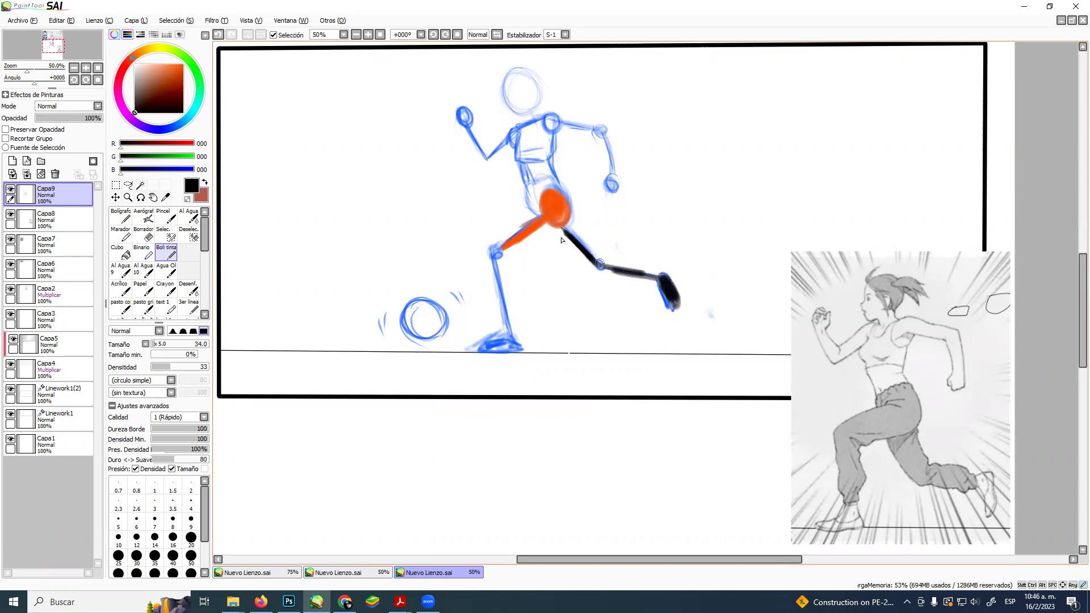
left_click_drag(569, 237, 562, 231)
left_click_drag(659, 277, 673, 302)
mouse_move(551, 194)
left_mouse_down()
mouse_move(561, 220)
mouse_move(554, 196)
mouse_move(522, 199)
mouse_move(533, 216)
mouse_move(523, 194)
left_mouse_up()
key("ctrl+z")
Paint the front shin, foot and forward arm orange, and the rear shoulder, arm and hand black.
left_click(563, 206, "alt")
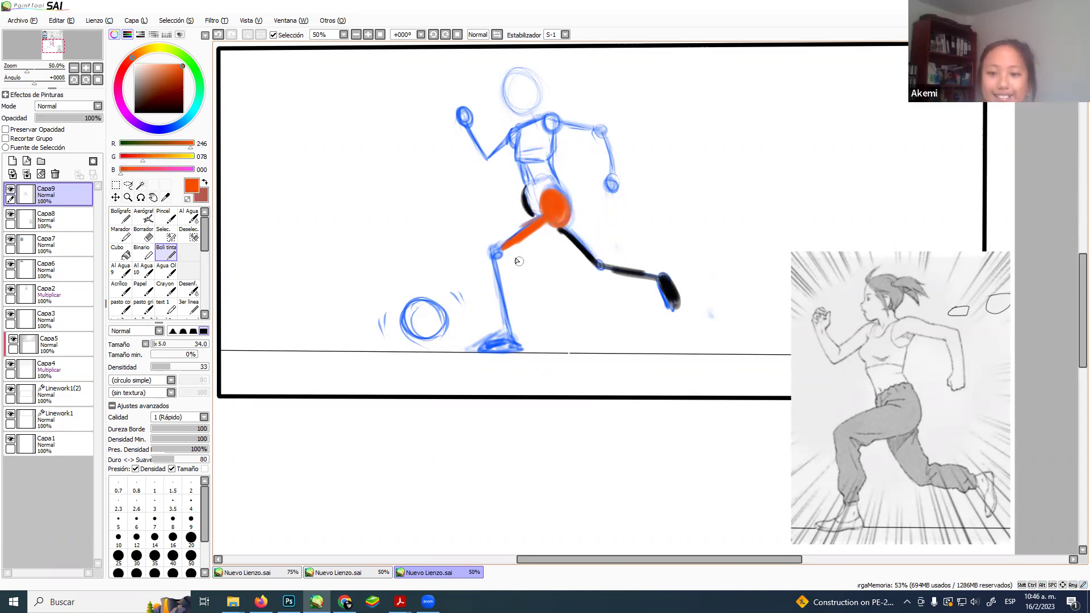
mouse_move(507, 248)
left_mouse_down()
mouse_move(498, 255)
mouse_move(514, 341)
mouse_move(489, 347)
mouse_move(511, 347)
left_mouse_up()
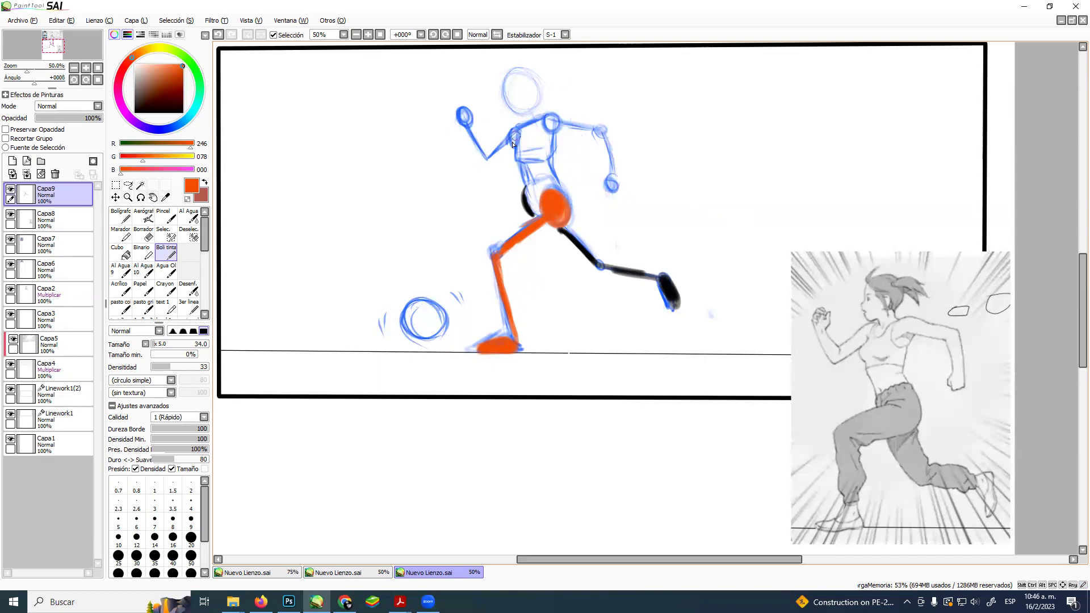
mouse_move(514, 136)
left_mouse_down()
mouse_move(487, 163)
mouse_move(456, 110)
left_mouse_up()
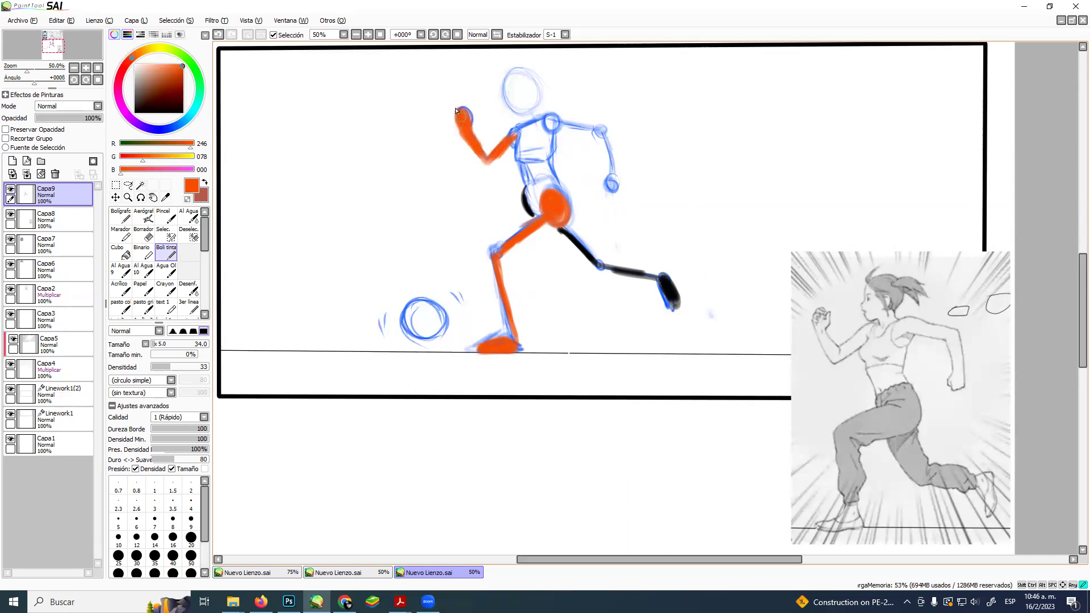
left_click(135, 112)
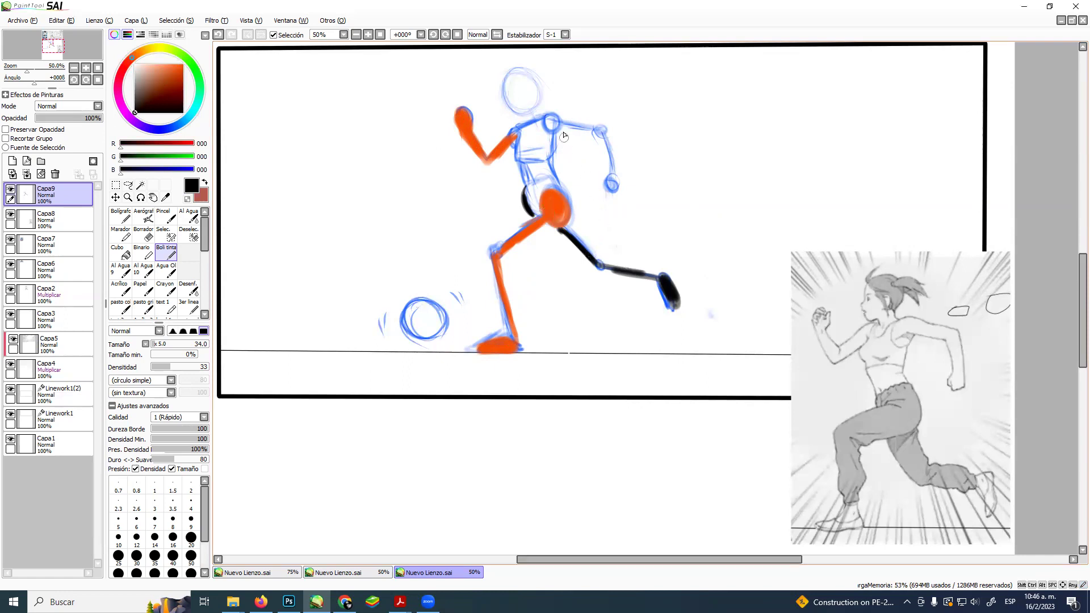
mouse_move(558, 124)
left_mouse_down()
mouse_move(581, 125)
mouse_move(548, 123)
mouse_move(596, 132)
mouse_move(609, 185)
left_mouse_up()
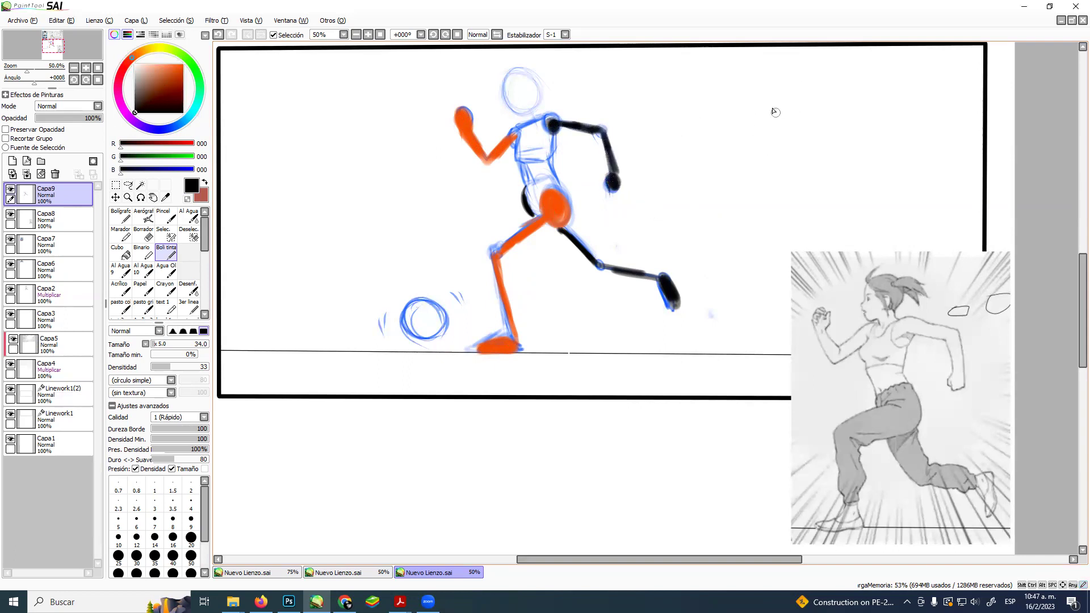
Handwrite the note "PD y BI = Atrás" in black beside the figure and add a second line beneath it.
mouse_move(759, 88)
left_mouse_down()
mouse_move(763, 115)
mouse_move(766, 102)
mouse_move(780, 116)
left_mouse_up()
mouse_move(780, 89)
left_mouse_down()
mouse_move(794, 92)
mouse_move(782, 114)
mouse_move(814, 113)
mouse_move(810, 126)
left_mouse_up()
mouse_move(833, 85)
left_mouse_down()
mouse_move(858, 106)
mouse_move(854, 87)
mouse_move(894, 100)
mouse_move(909, 82)
mouse_move(903, 98)
mouse_move(926, 89)
left_mouse_up()
mouse_move(921, 81)
left_mouse_down()
mouse_move(920, 102)
mouse_move(937, 94)
mouse_move(957, 106)
left_mouse_up()
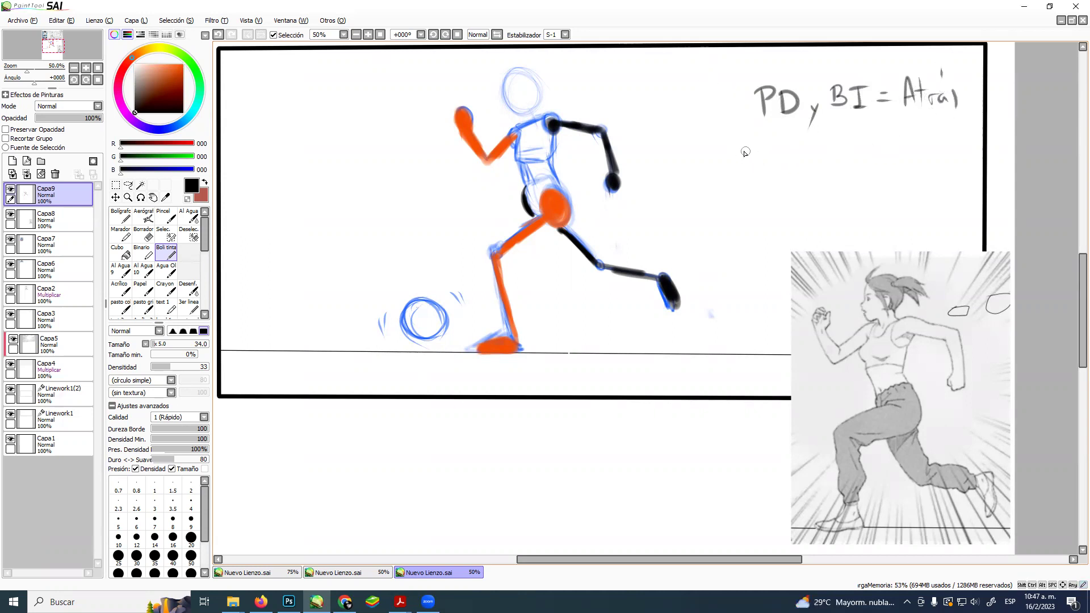
mouse_move(760, 132)
left_mouse_down()
mouse_move(759, 151)
mouse_move(795, 131)
left_mouse_up()
mouse_move(786, 132)
left_mouse_down()
mouse_move(785, 151)
mouse_move(817, 149)
mouse_move(805, 171)
left_mouse_up()
mouse_move(833, 131)
left_mouse_down()
mouse_move(833, 149)
mouse_move(858, 146)
mouse_move(849, 156)
left_mouse_up()
mouse_move(855, 132)
left_mouse_down()
mouse_move(858, 150)
mouse_move(890, 137)
left_mouse_up()
left_click_drag(879, 145, 902, 124)
left_click_drag(901, 124, 907, 140)
mouse_move(915, 138)
left_mouse_down()
mouse_move(910, 147)
mouse_move(929, 147)
left_mouse_up()
mouse_move(933, 120)
left_mouse_down()
mouse_move(932, 147)
mouse_move(959, 140)
left_mouse_up()
Undo all the handwritten note strokes beside the figure.
key("ctrl+z")
left_click_drag(954, 130, 972, 137)
key("ctrl+z")
key("ctrl+z")
key("ctrl+z")
key("ctrl+z")
key("ctrl+z")
key("ctrl+z")
key("ctrl+z")
key("ctrl+z")
key("ctrl+z")
key("ctrl+z")
key("ctrl+z")
key("ctrl+z")
key("ctrl+z")
key("ctrl+z")
key("ctrl+z")
key("ctrl+z")
key("ctrl+z")
key("ctrl+z")
key("ctrl+z")
key("ctrl+z")
key("ctrl+z")
key("ctrl+z")
key("ctrl+z")
key("ctrl+z")
key("ctrl+z")
key("ctrl+z")
key("ctrl+z")
key("ctrl+z")
key("ctrl+z")
key("ctrl+z")
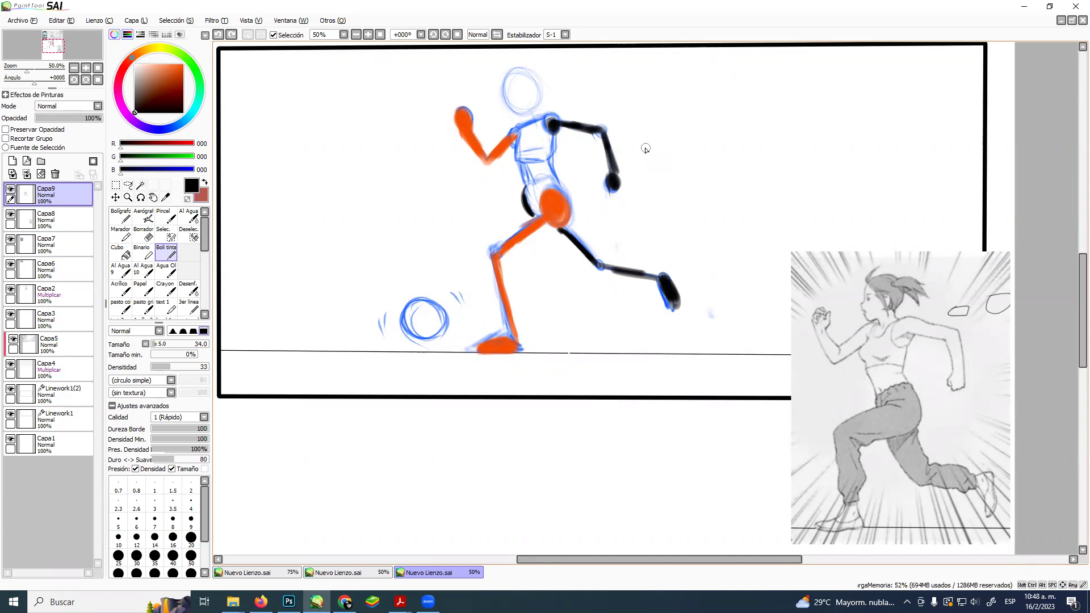
Bring a soccer-player reference from Chrome into a new layer and place it large beside the running figure, over the earlier reference.
left_click(346, 604)
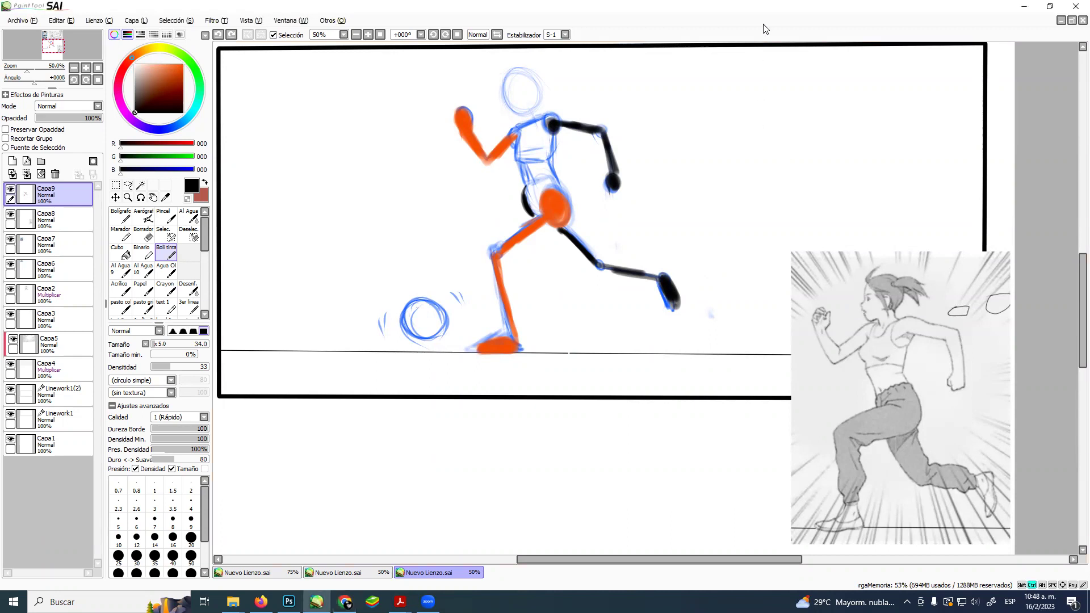
key("ctrl+shift+n")
key("ctrl+t")
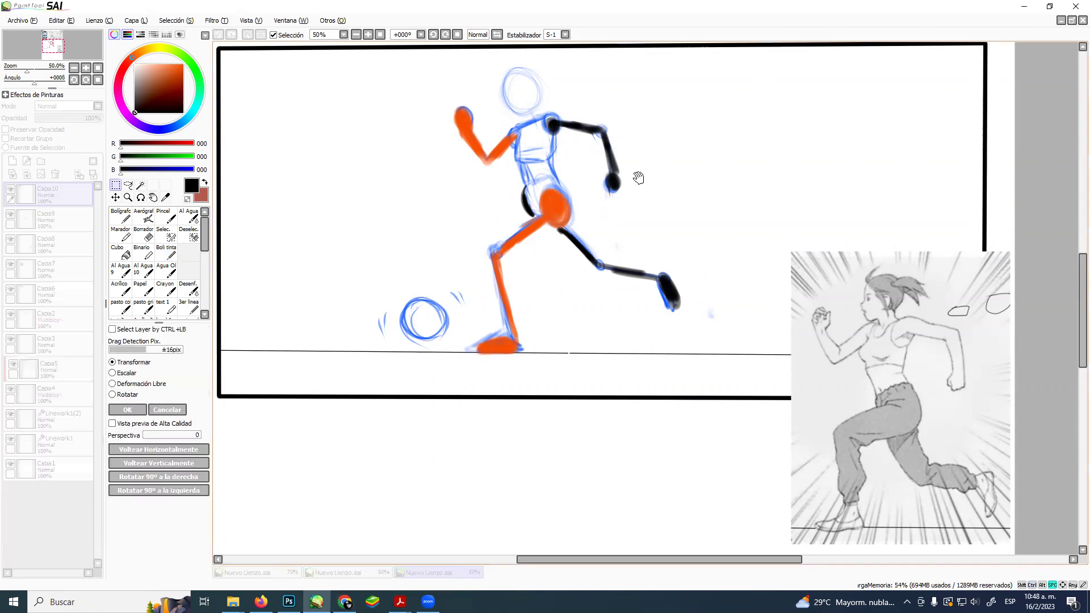
scroll(399, 119, "up", 5)
left_click_drag(399, 120, 403, 288)
left_click_drag(434, 192, 604, 421)
left_click_drag(744, 314, 687, 101)
scroll(687, 102, "down", 2)
scroll(687, 101, "left", 2)
left_click_drag(579, 162, 959, 465)
left_click_drag(942, 403, 763, 127)
left_click_drag(898, 289, 900, 284)
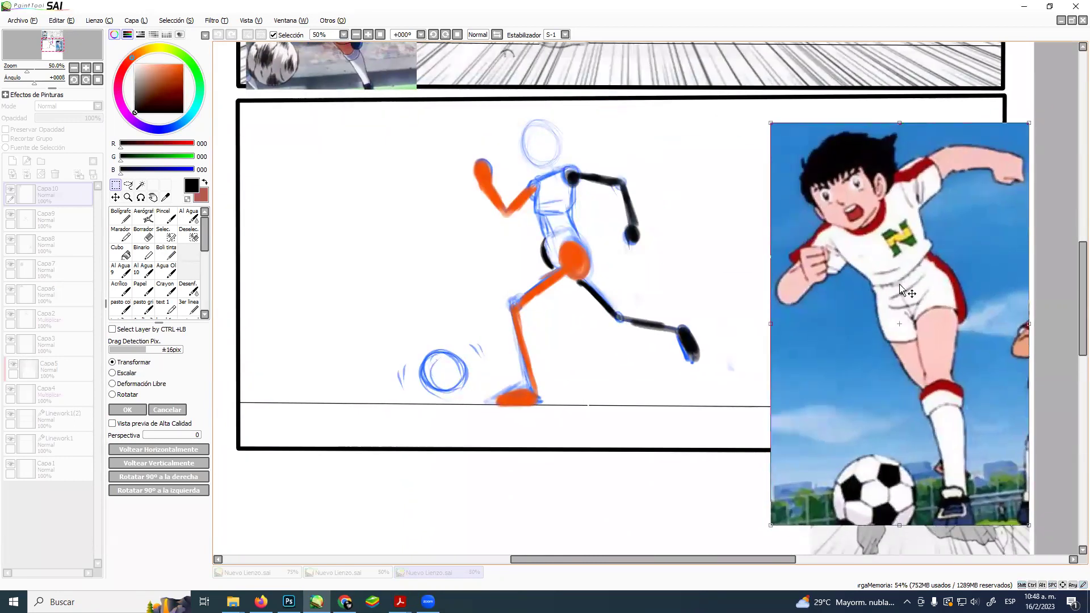
key("Return")
left_click_drag(839, 279, 911, 278)
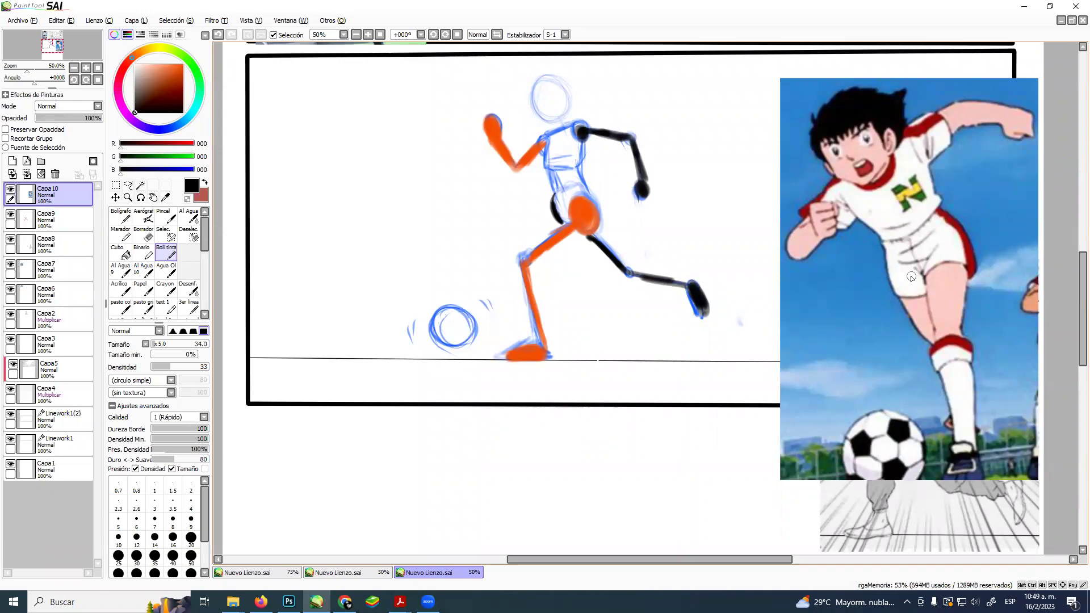
Lower the opacity of the figure sketch layer Capa9 to 23% and add a new layer above it.
left_click_drag(98, 118, 52, 128)
left_click(48, 219)
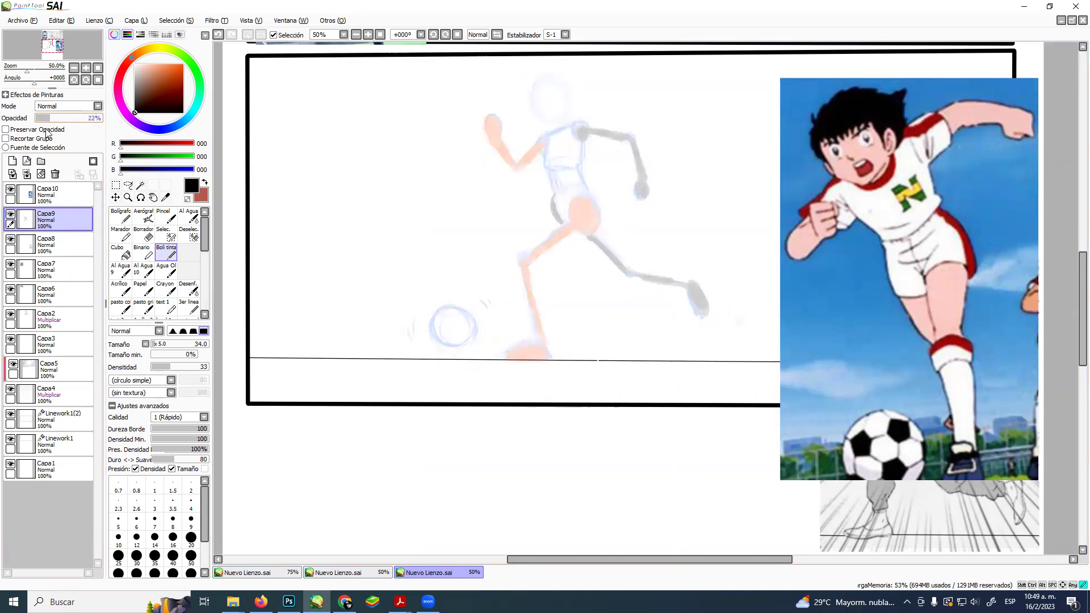
left_click(14, 161)
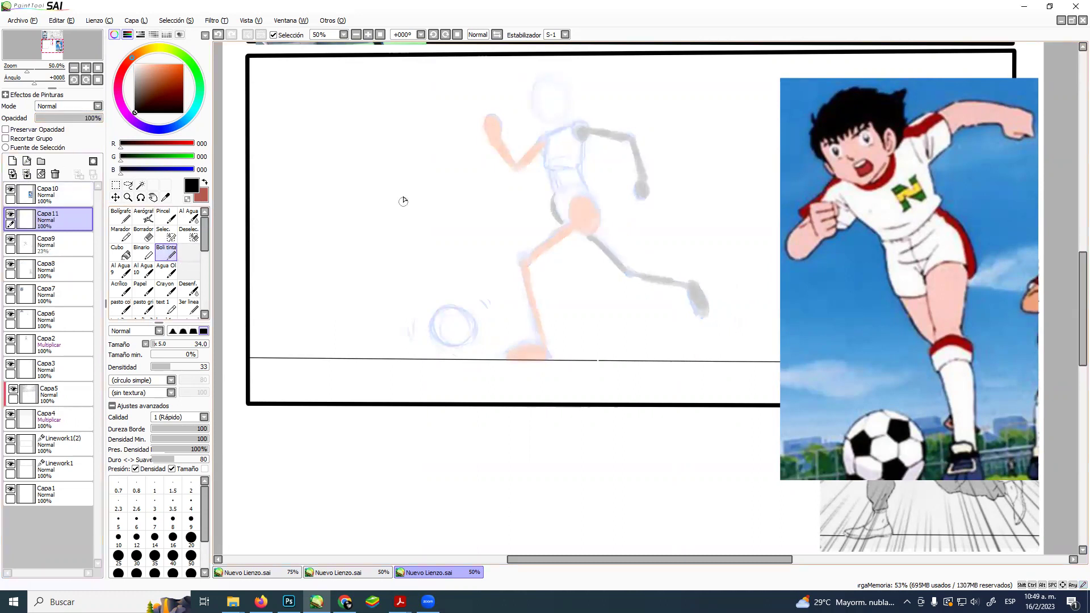
Sketch the runner's face with eye, ear, jaw and spiky hair over the head guide, using Boli tinta at size 8.
left_click_drag(594, 188, 584, 191, "ctrl+alt")
left_click_drag(536, 105, 537, 97)
left_click(127, 197)
left_click(633, 200)
left_click_drag(608, 206, 577, 247)
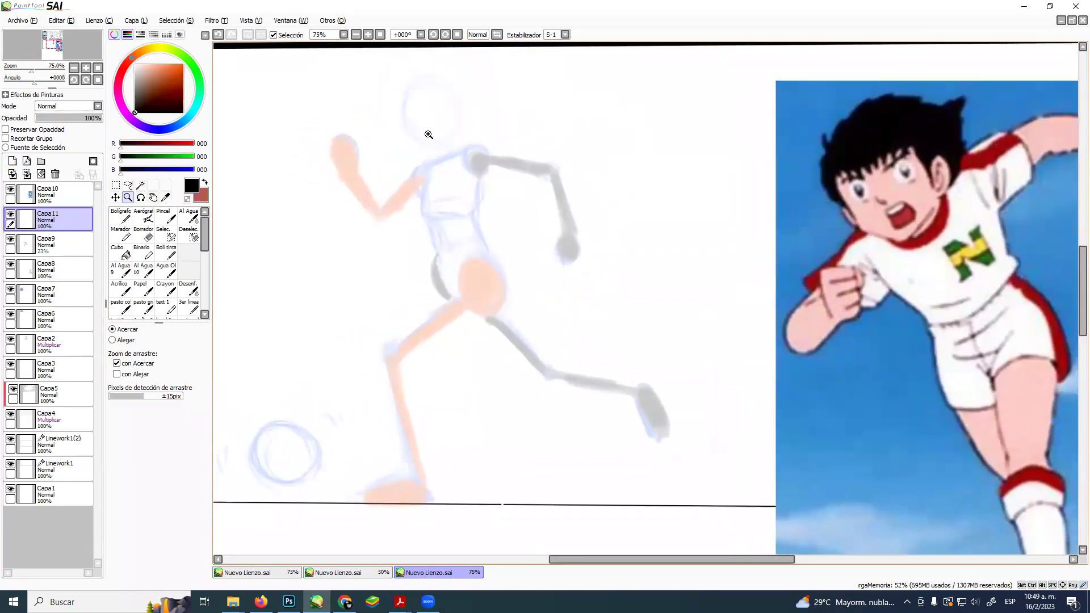
left_click(166, 254)
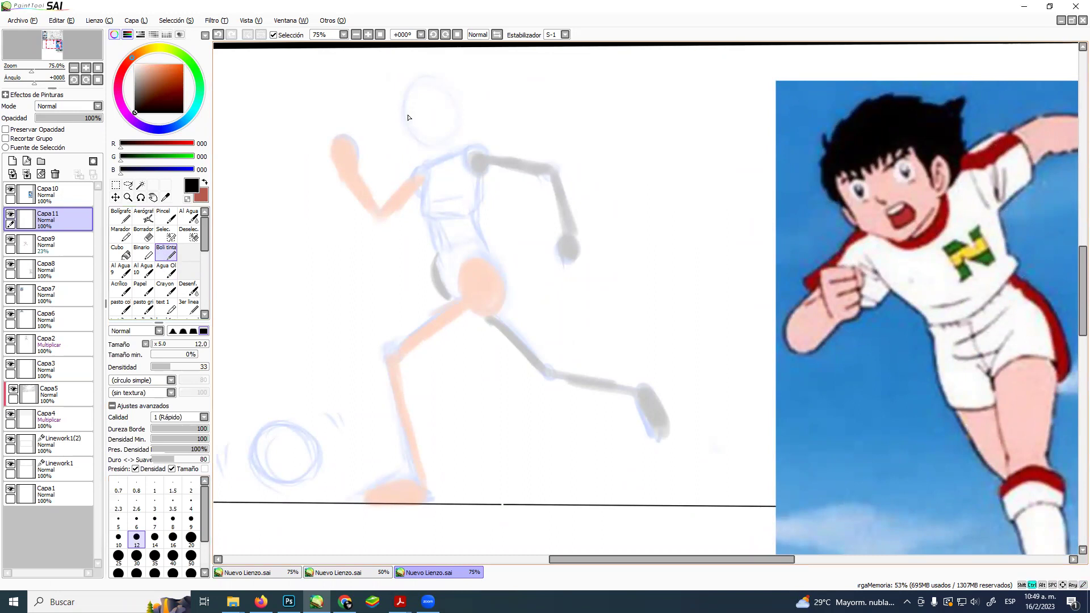
left_click_drag(410, 120, 411, 120)
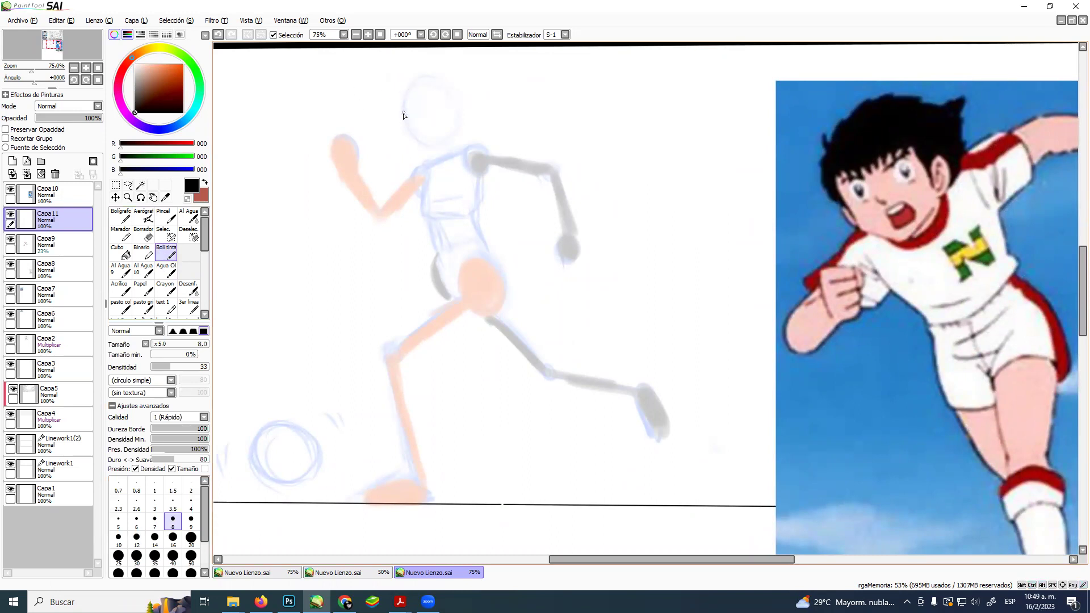
left_click_drag(398, 105, 403, 122)
mouse_move(404, 123)
left_mouse_down()
mouse_move(428, 148)
mouse_move(442, 126)
mouse_move(438, 103)
mouse_move(437, 130)
left_mouse_up()
left_click_drag(415, 107, 406, 124)
key("ctrl+z")
left_click_drag(416, 104, 407, 117)
left_click_drag(411, 111, 406, 118)
mouse_move(397, 121)
left_mouse_down()
mouse_move(434, 112)
mouse_move(428, 99)
mouse_move(444, 116)
mouse_move(402, 103)
mouse_move(400, 113)
mouse_move(384, 113)
mouse_move(402, 72)
mouse_move(442, 60)
mouse_move(446, 71)
mouse_move(473, 66)
mouse_move(459, 78)
mouse_move(502, 72)
mouse_move(455, 119)
left_mouse_up()
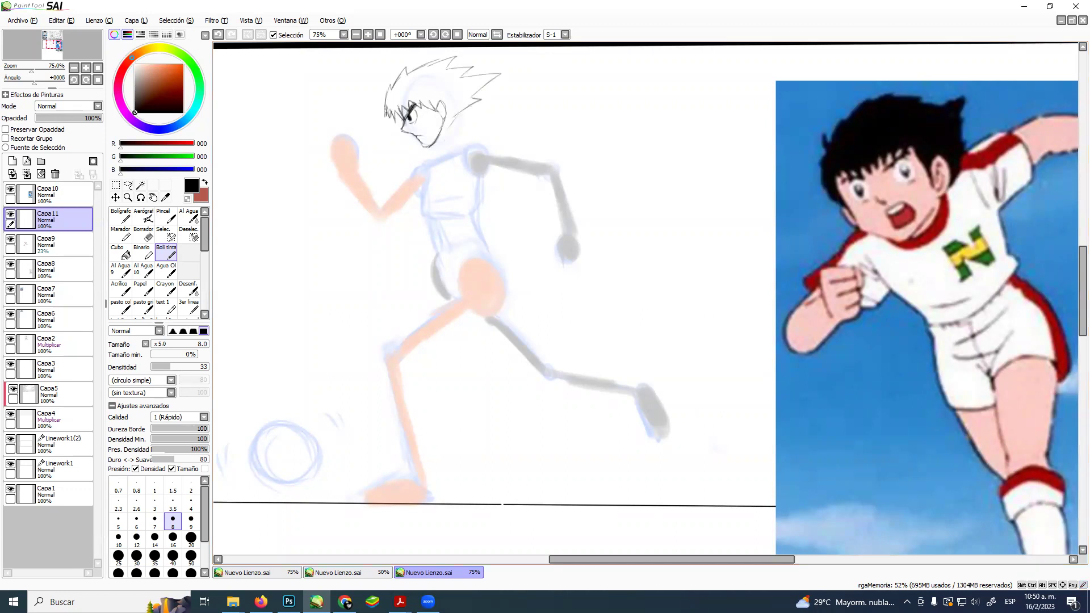
Undo the sketched hair, eye, ear and jaw back to the first forehead stroke.
left_click(345, 602)
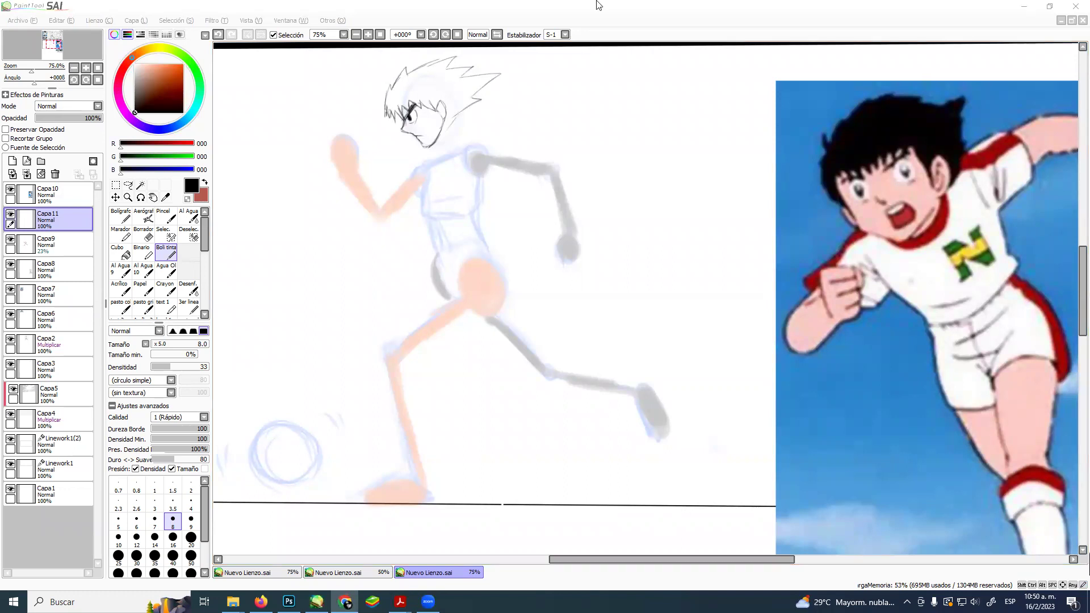
left_click(621, 21)
key("ctrl+z")
key("ctrl+z")
key("ctrl+z")
key("ctrl+z")
key("ctrl+z")
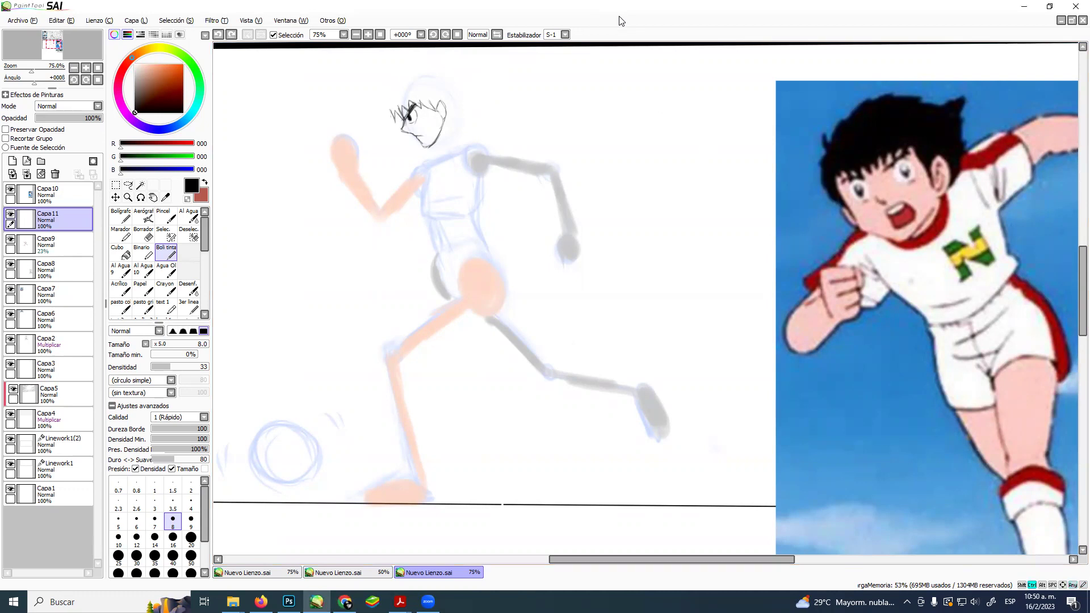
key("ctrl+z")
key("ctrl+z")
key("ctrl+z")
key("ctrl+z")
key("ctrl+z")
key("ctrl+z")
key("ctrl+z")
key("ctrl+z")
key("ctrl+z")
key("ctrl+z")
key("ctrl+z")
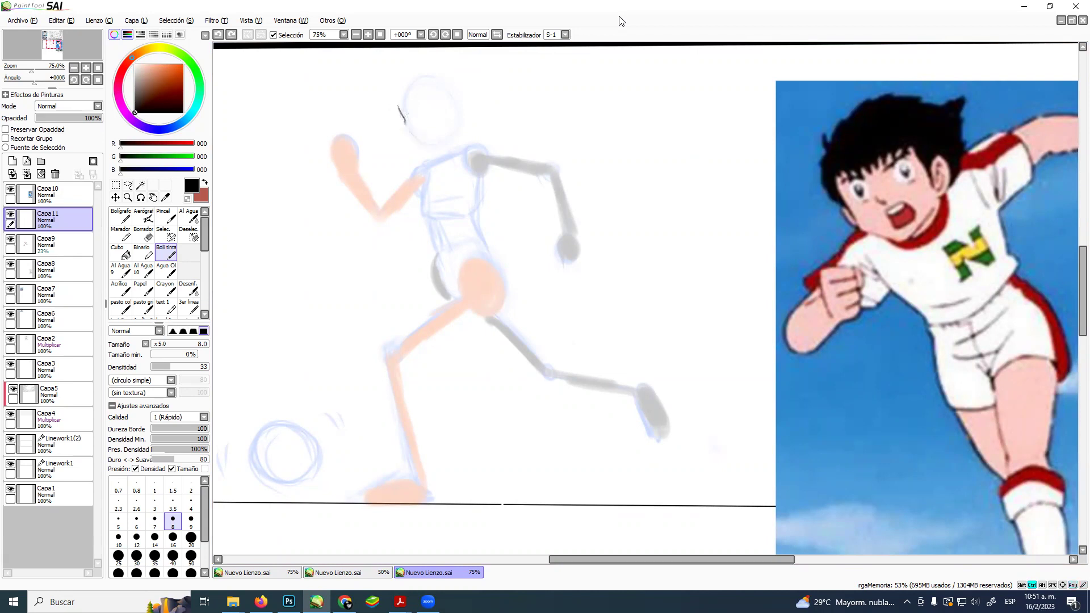
key("ctrl+z")
Capture a picture of a spiky-haired soccer player's head from Chrome and paste it onto the canvas as a new layer.
left_click(347, 603)
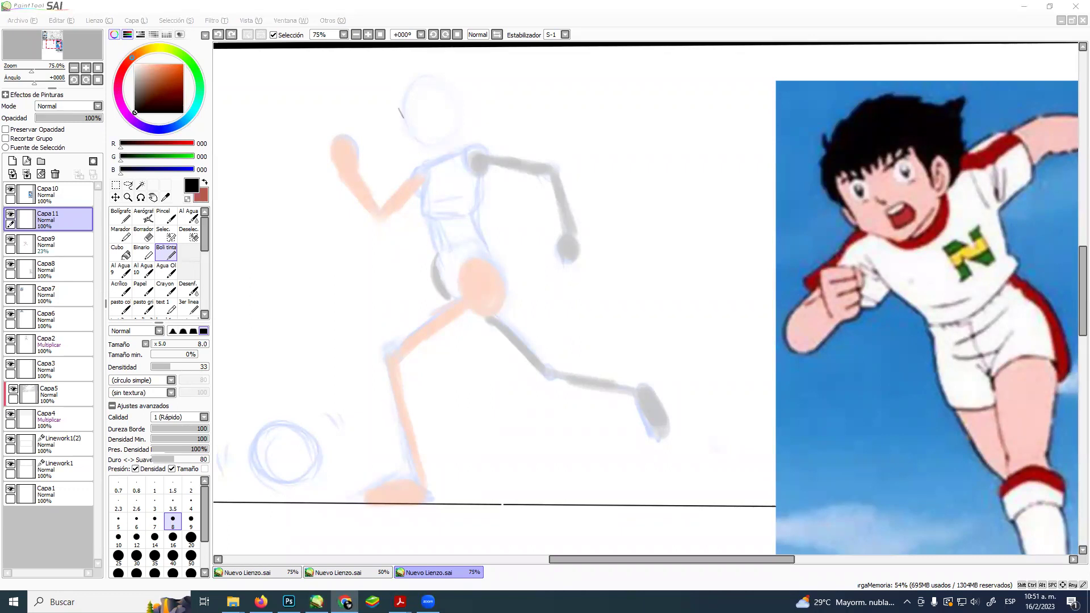
key("super+shift+s")
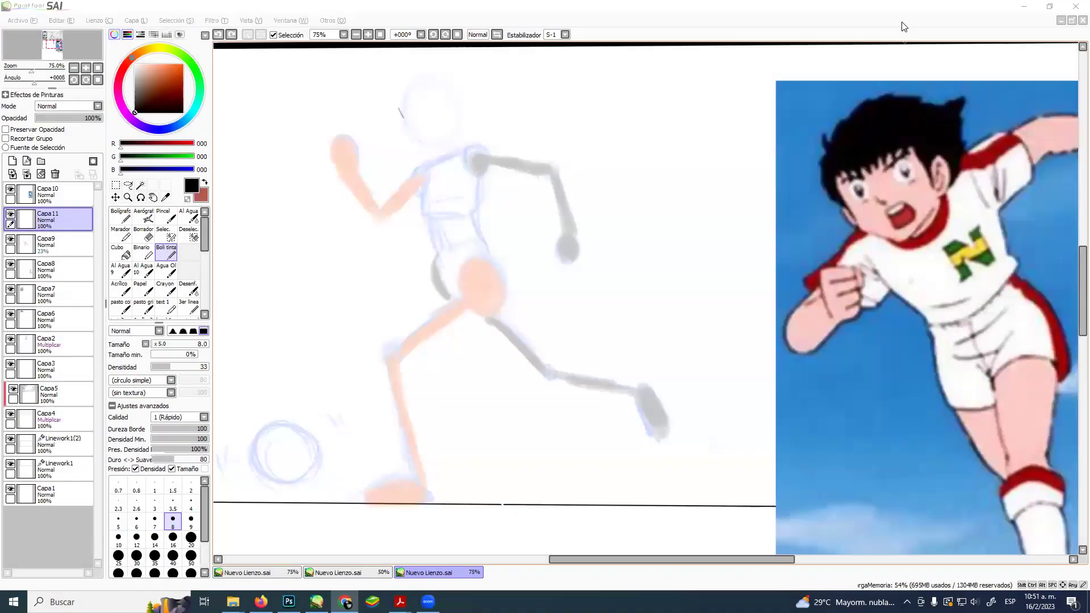
left_click(902, 24)
key("ctrl+v")
mouse_move(720, 125)
left_mouse_down()
mouse_move(776, 195)
mouse_move(1013, 414)
left_mouse_up()
mouse_move(700, 61)
left_mouse_down()
mouse_move(840, 273)
mouse_move(715, 325)
left_mouse_up()
Move the pasted head picture into the lower panel between the figure and the soccer-player reference, and enlarge it.
key("ctrl+t")
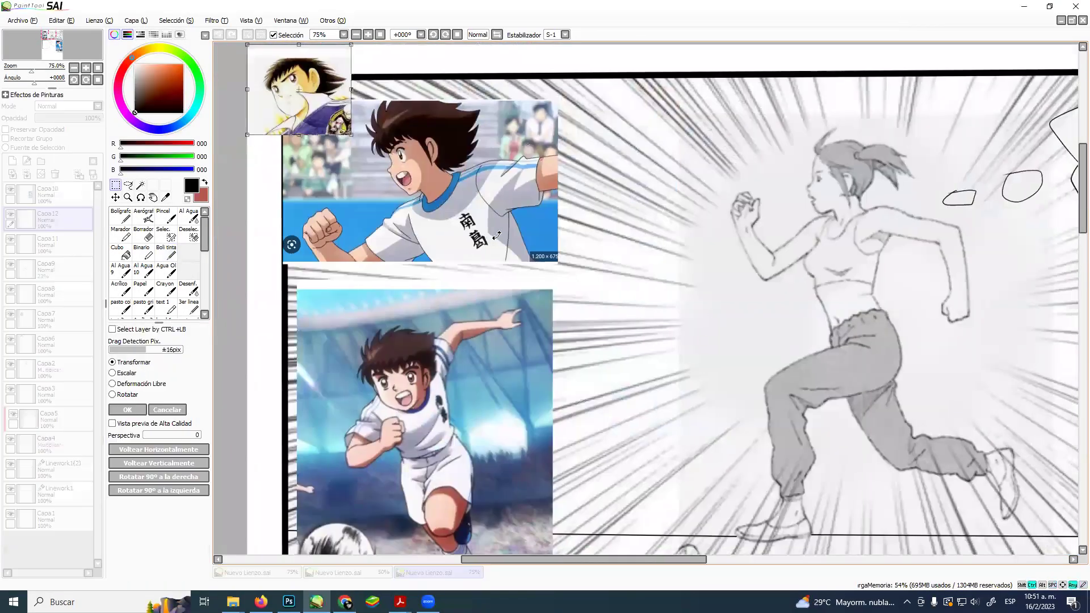
mouse_move(293, 78)
left_mouse_down()
mouse_move(535, 288)
mouse_move(650, 446)
left_mouse_up()
left_click_drag(854, 387, 747, 218)
left_click_drag(550, 294, 778, 409)
mouse_move(980, 453)
left_mouse_down()
mouse_move(930, 224)
mouse_move(925, 149)
left_mouse_up()
scroll(883, 212, "up", 2)
scroll(882, 212, "right", 2)
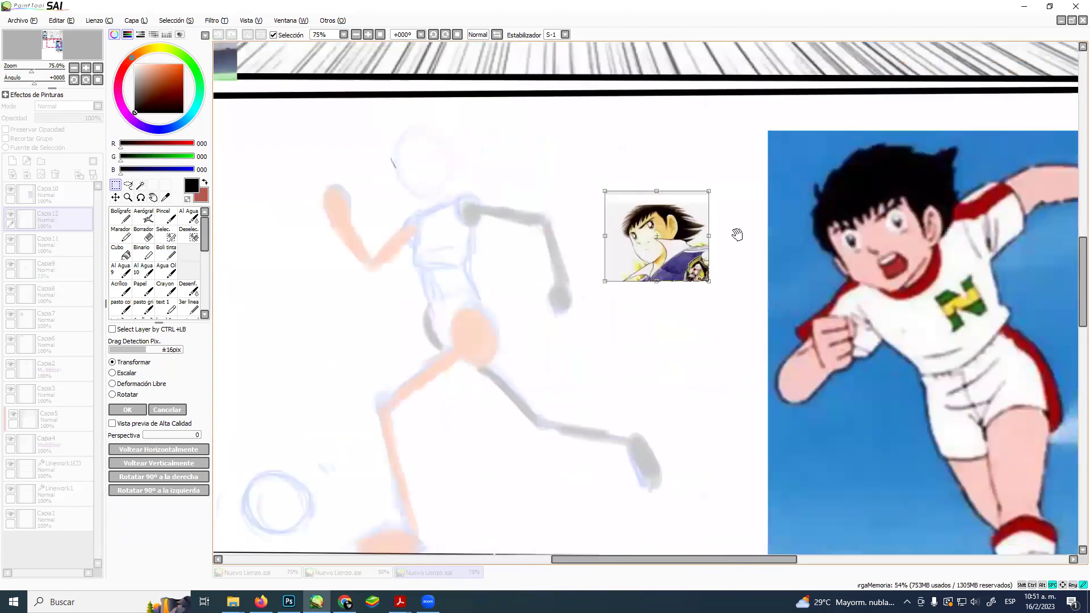
left_click_drag(632, 218, 676, 137)
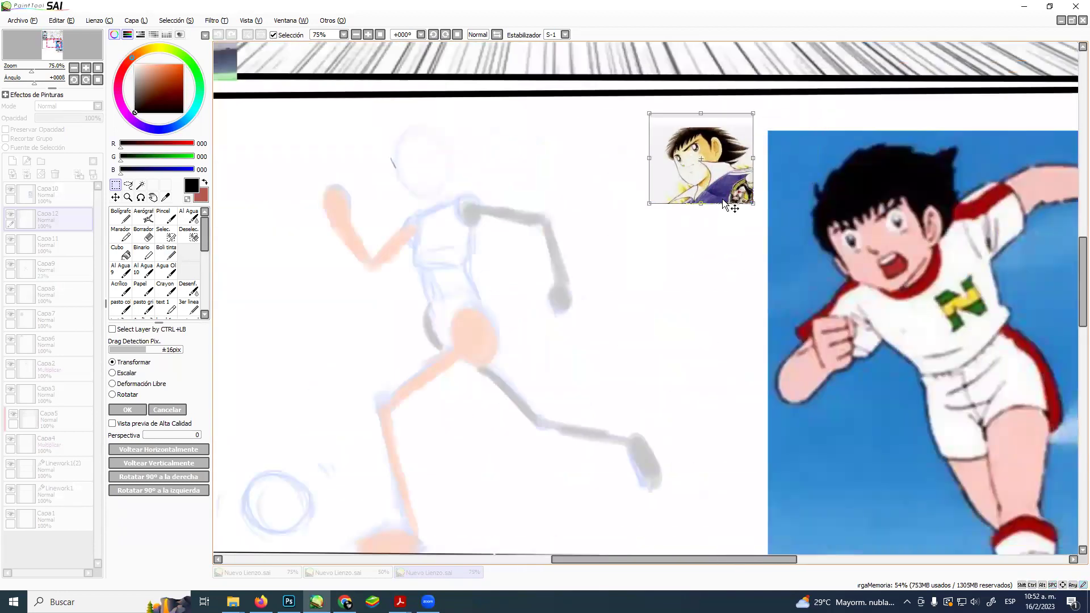
left_click_drag(595, 245, 583, 256)
left_click_drag(671, 226, 677, 222)
key("Return")
mouse_move(741, 215)
left_mouse_down()
mouse_move(740, 167)
mouse_move(723, 167)
left_mouse_up()
On layer Capa11, draw the runner's head outline, jaw and ear over the head guide with Boli tinta at size 7.
left_click(59, 244)
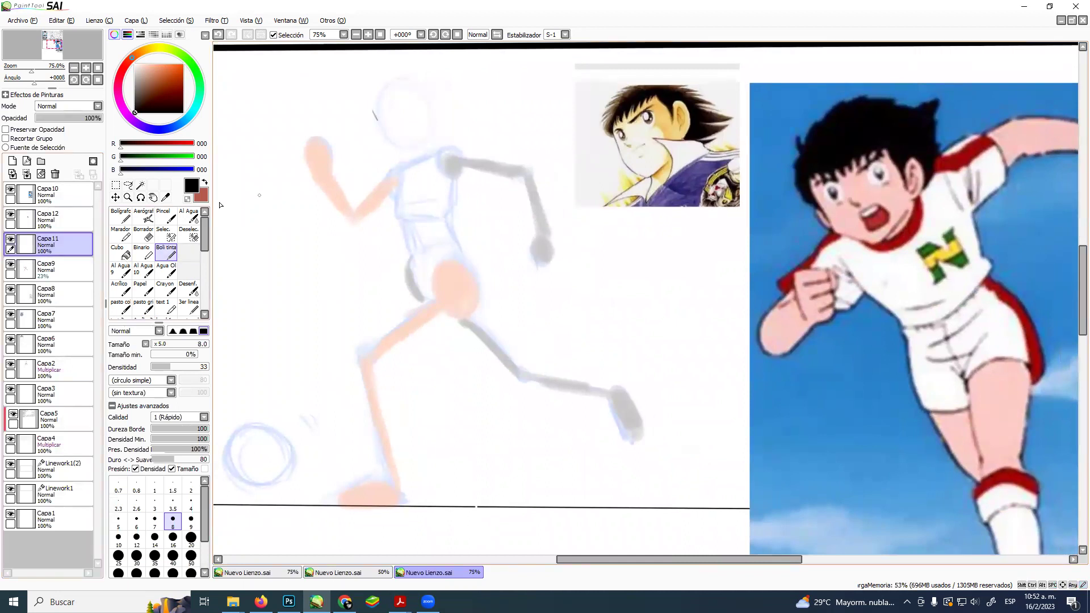
mouse_move(364, 149)
left_mouse_down("ctrl+alt")
mouse_move(371, 111)
mouse_move(383, 108)
mouse_move(372, 115)
mouse_move(380, 125)
mouse_move(370, 115)
mouse_move(394, 147)
mouse_move(380, 136)
mouse_move(403, 148)
mouse_move(423, 125)
mouse_move(432, 137)
mouse_move(377, 124)
mouse_move(373, 110)
mouse_move(383, 134)
mouse_move(359, 105)
mouse_move(377, 136)
left_mouse_up("ctrl+alt")
key("e")
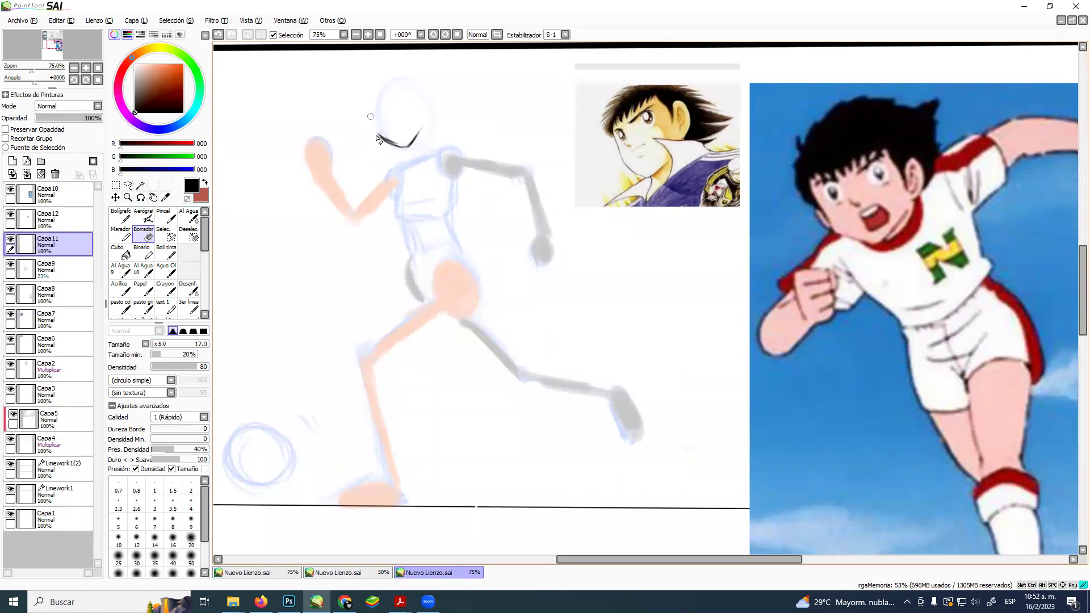
key("e")
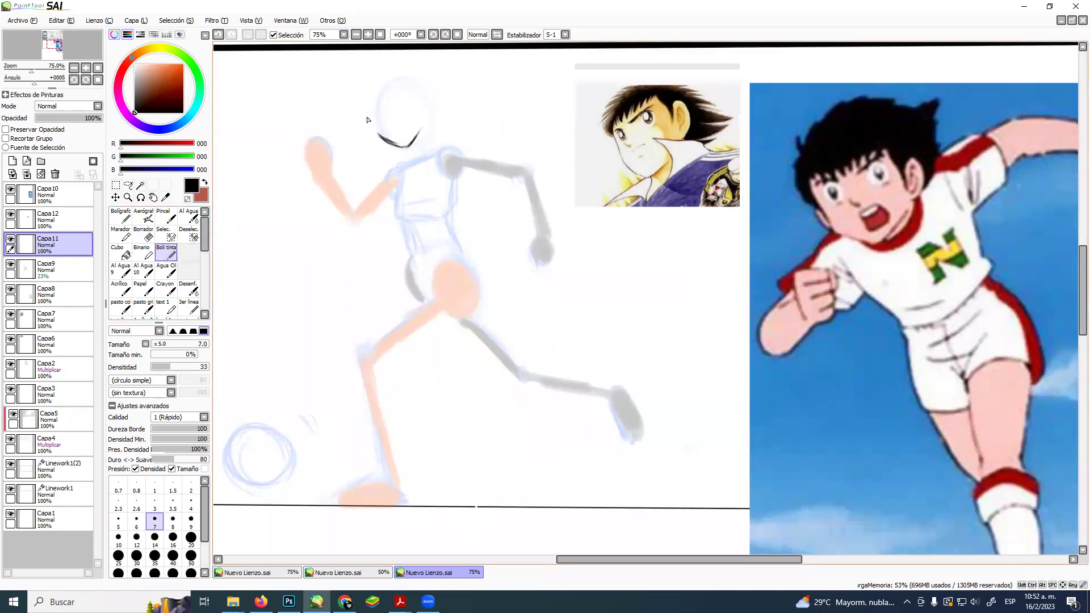
mouse_move(379, 135)
left_mouse_down()
mouse_move(364, 110)
mouse_move(380, 89)
mouse_move(371, 94)
mouse_move(391, 86)
mouse_move(373, 100)
mouse_move(397, 92)
mouse_move(379, 89)
mouse_move(412, 96)
mouse_move(398, 80)
mouse_move(407, 94)
mouse_move(416, 85)
mouse_move(389, 88)
mouse_move(423, 108)
mouse_move(405, 81)
mouse_move(421, 125)
left_mouse_up()
Sketch the crossed face guide lines and the slanted eyebrow inside the head outline.
left_click(127, 197)
left_click(510, 284)
left_click_drag(510, 284, 536, 341)
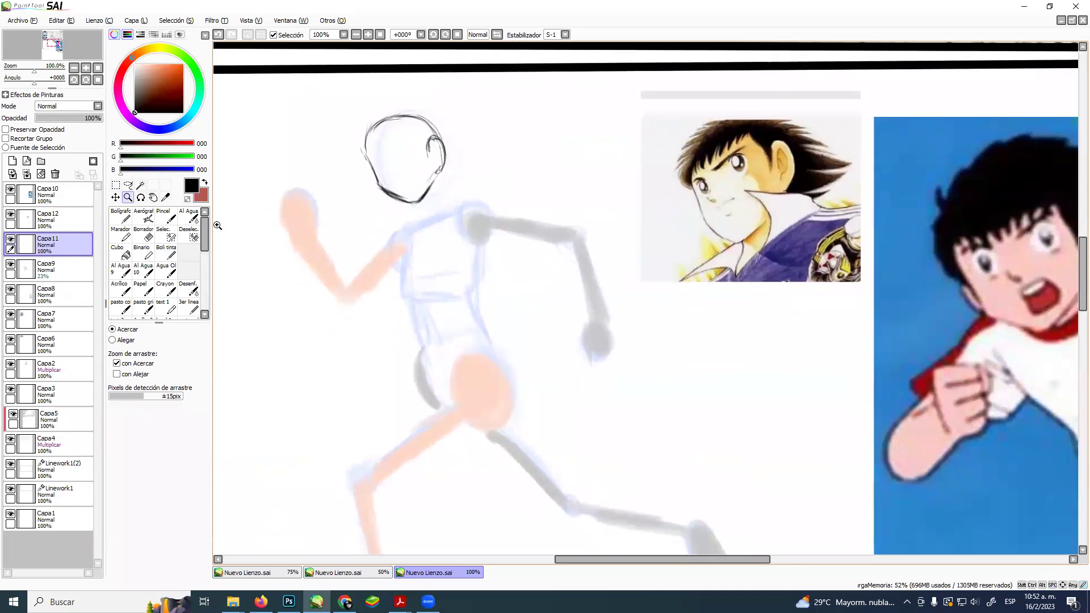
left_click(166, 251)
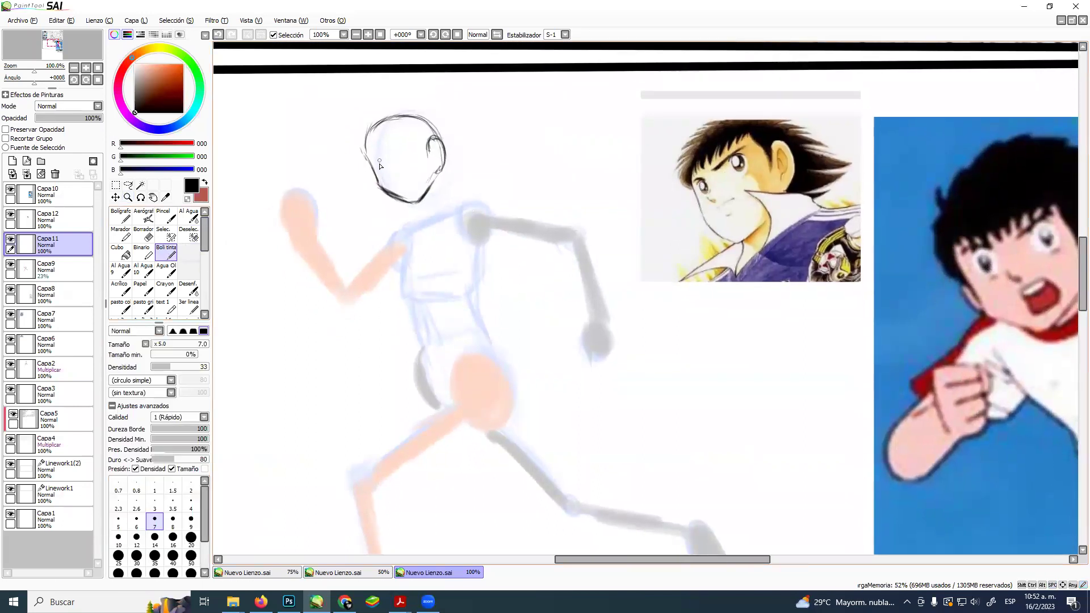
mouse_move(363, 170)
left_mouse_down()
mouse_move(435, 134)
mouse_move(385, 147)
mouse_move(399, 178)
left_mouse_up()
key("ctrl+z")
mouse_move(376, 138)
left_mouse_down()
mouse_move(397, 183)
mouse_move(375, 123)
mouse_move(414, 205)
left_mouse_up()
left_click_drag(391, 162, 431, 221)
mouse_move(373, 154)
left_mouse_down()
mouse_move(365, 158)
mouse_move(410, 135)
mouse_move(402, 145)
left_mouse_up()
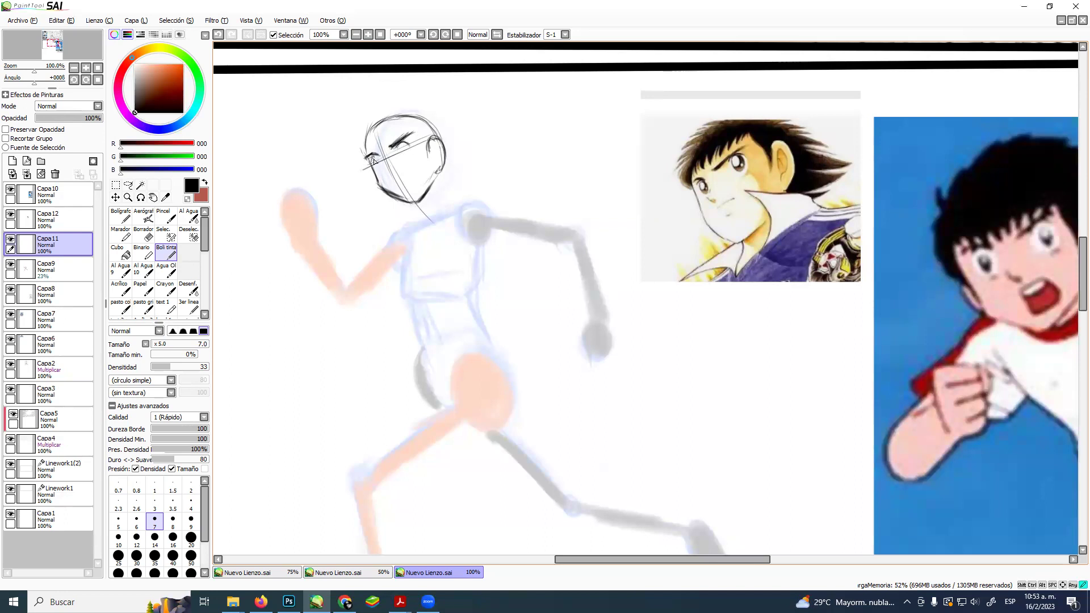
Draw both eyes along the slanted guide line and touch them up with white.
left_click_drag(375, 156, 378, 163)
mouse_move(405, 157)
left_mouse_down()
mouse_move(473, 150)
mouse_move(378, 160)
left_mouse_up()
right_click(476, 149)
left_click_drag(377, 159, 405, 154)
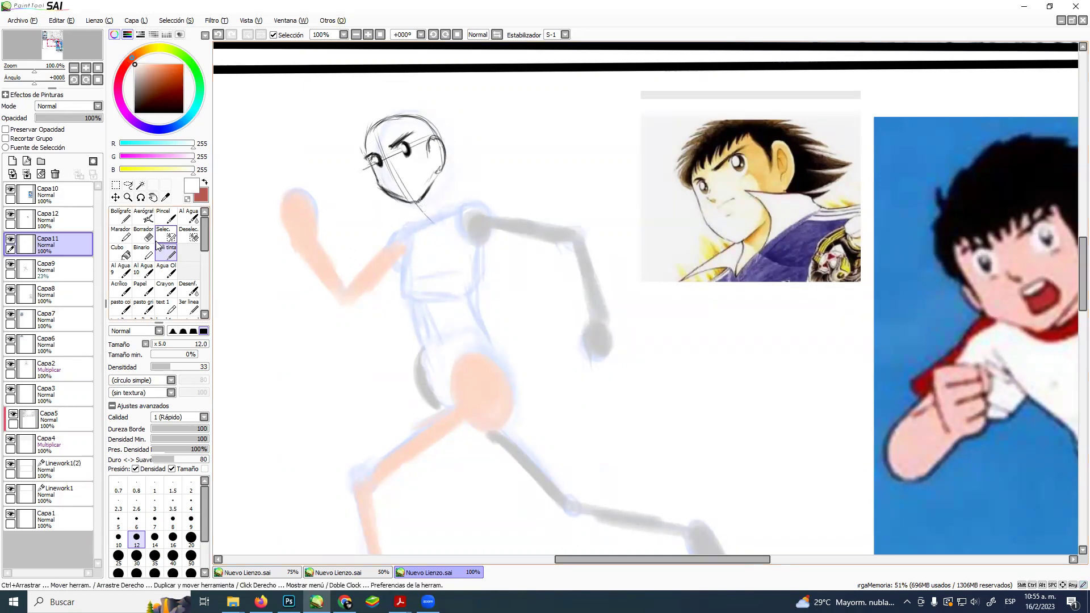
Draw the front and back neck lines below the head in black with Boli tinta at size 12.
left_click(134, 112)
left_click_drag(416, 200, 422, 213)
left_click_drag(421, 215, 422, 203)
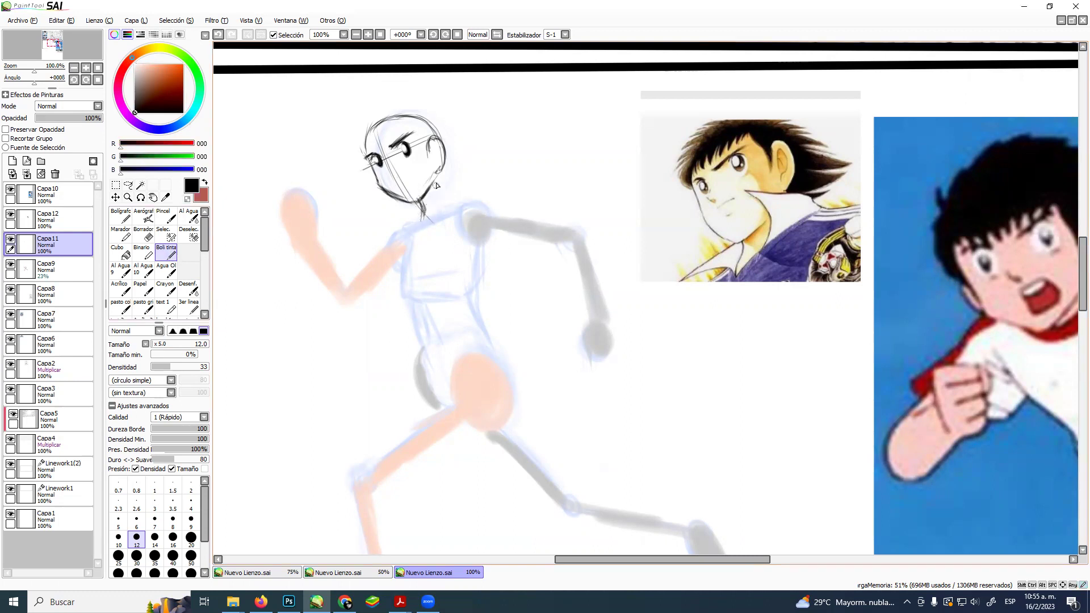
left_click_drag(453, 203, 436, 172)
Draw the spiky fringe, crown and swept-back hair around the head with brush density 90.
mouse_move(364, 127)
left_mouse_down()
mouse_move(356, 155)
mouse_move(373, 151)
left_mouse_up()
key("ctrl+z")
key("9")
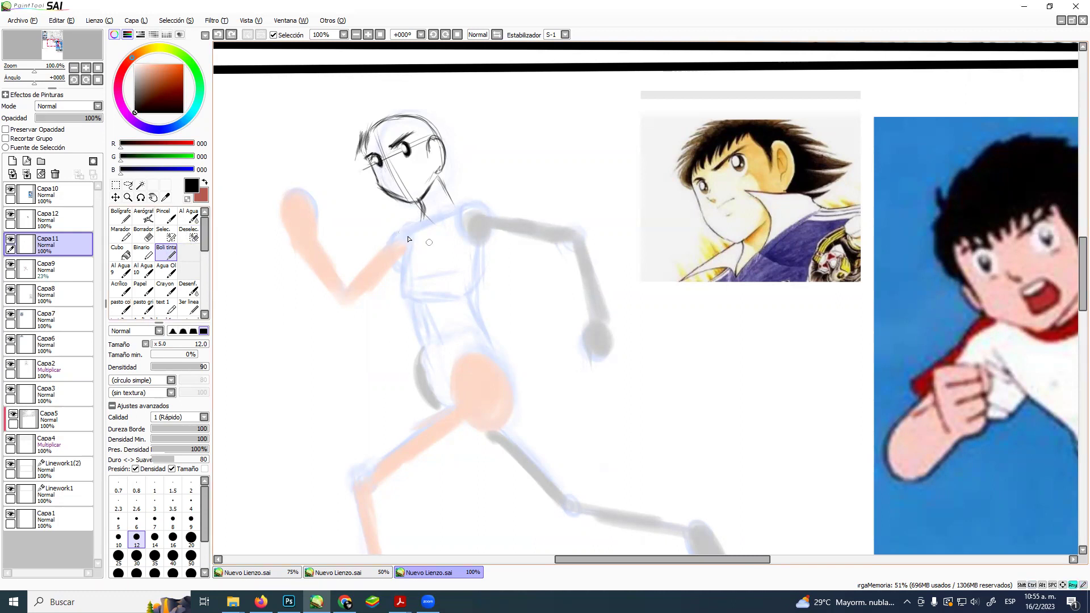
mouse_move(360, 139)
left_mouse_down()
mouse_move(389, 118)
mouse_move(393, 134)
mouse_move(396, 120)
mouse_move(396, 130)
mouse_move(405, 121)
mouse_move(411, 132)
mouse_move(408, 120)
mouse_move(435, 149)
left_mouse_up()
mouse_move(369, 156)
left_mouse_down()
mouse_move(366, 138)
mouse_move(353, 153)
mouse_move(348, 144)
mouse_move(393, 105)
mouse_move(422, 106)
mouse_move(480, 132)
mouse_move(446, 166)
left_mouse_up()
left_click_drag(445, 151, 472, 153)
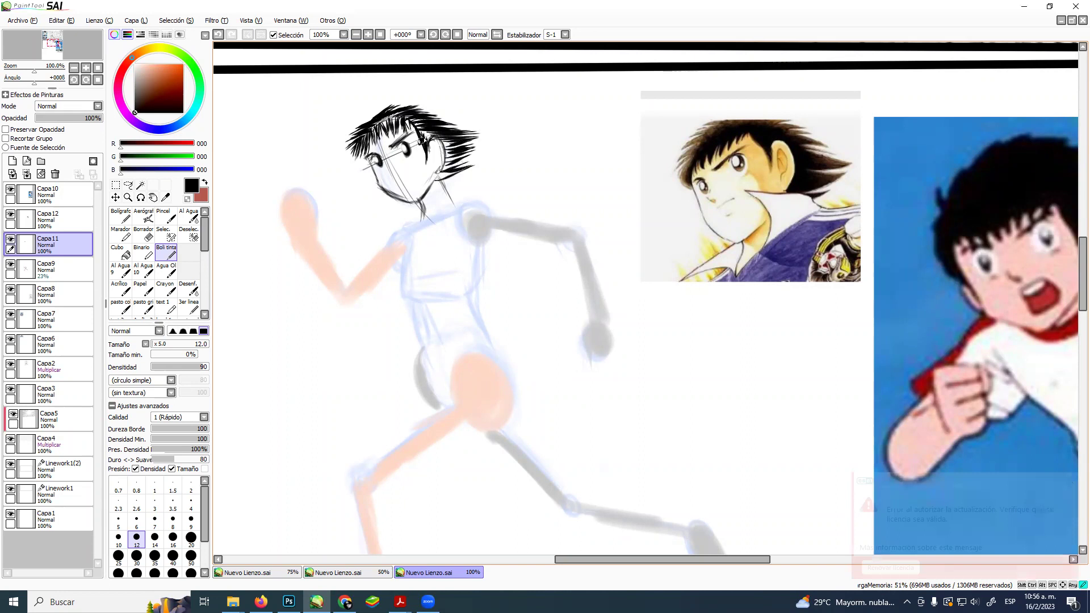
Fill the back of the hair with solid black and thicken the fringe and face outline.
mouse_move(447, 140)
left_mouse_down()
mouse_move(438, 182)
mouse_move(453, 206)
mouse_move(485, 164)
mouse_move(479, 146)
mouse_move(489, 134)
mouse_move(451, 128)
left_mouse_up()
left_click_drag(409, 115, 397, 125)
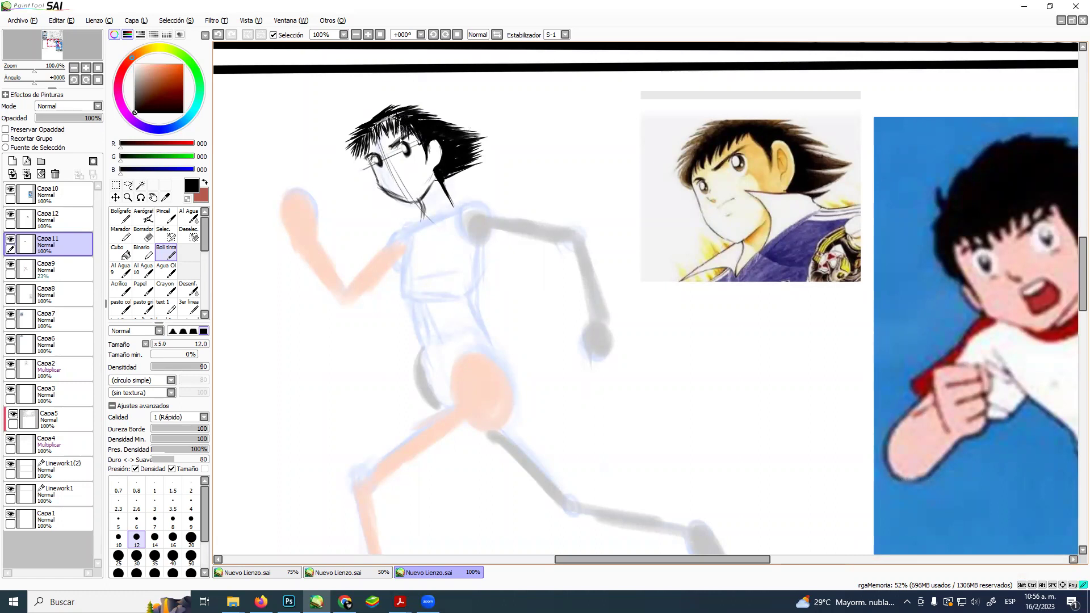
mouse_move(391, 120)
left_mouse_down()
mouse_move(384, 122)
mouse_move(379, 143)
mouse_move(366, 132)
mouse_move(392, 145)
mouse_move(398, 120)
mouse_move(391, 193)
mouse_move(404, 197)
mouse_move(379, 187)
mouse_move(408, 198)
mouse_move(432, 170)
left_mouse_up()
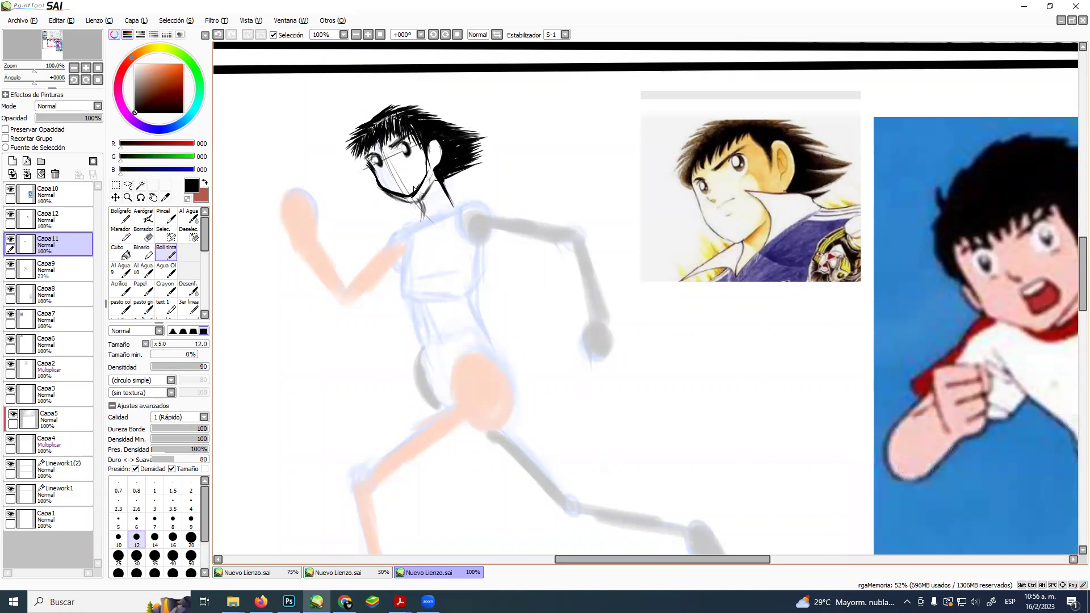
Erase the stray lines below the jaw and redraw the neck lines under the chin with Boli tinta at size 12.
key("e")
mouse_move(387, 197)
left_mouse_down()
mouse_move(424, 198)
mouse_move(419, 206)
mouse_move(425, 187)
mouse_move(419, 219)
left_mouse_up()
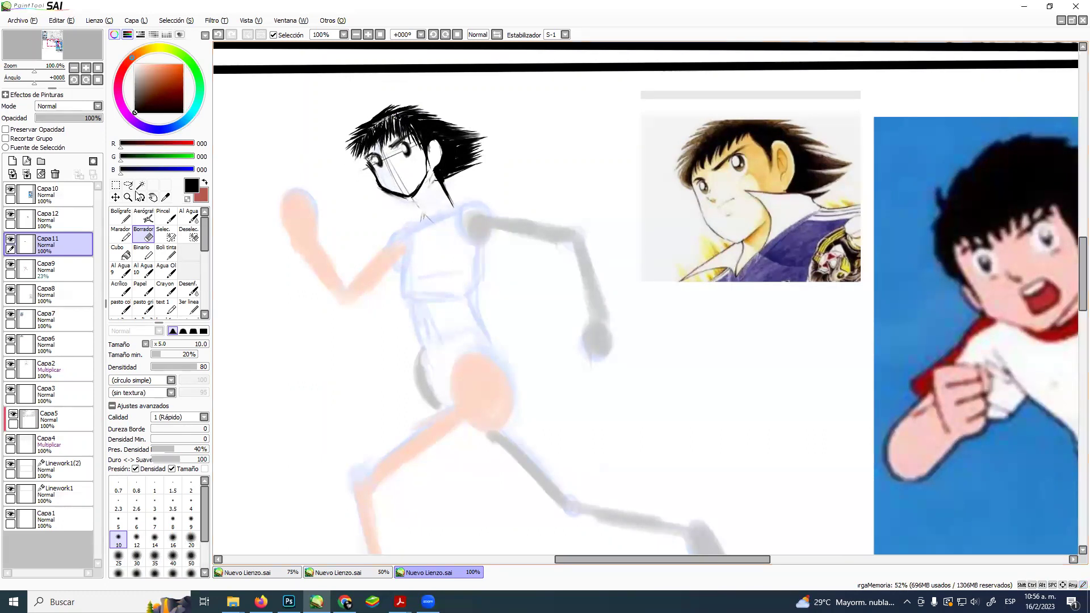
left_click(166, 251)
mouse_move(419, 205)
left_mouse_down()
mouse_move(410, 199)
mouse_move(416, 214)
left_mouse_up()
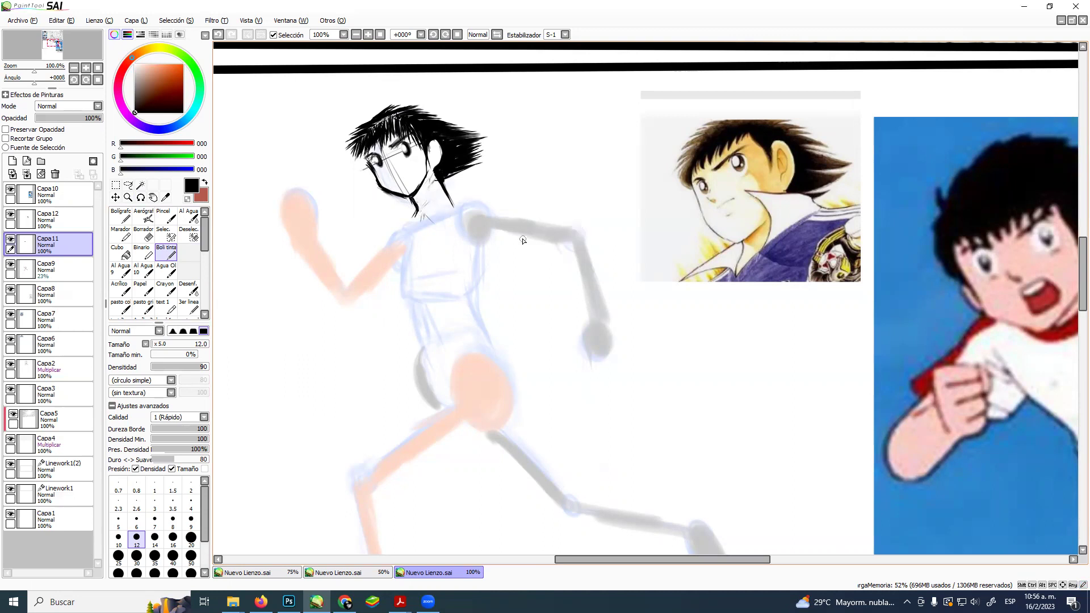
mouse_move(368, 148)
left_mouse_down()
mouse_move(360, 163)
mouse_move(366, 147)
mouse_move(351, 154)
mouse_move(364, 130)
mouse_move(385, 130)
mouse_move(371, 147)
mouse_move(381, 151)
mouse_move(368, 151)
left_mouse_up()
mouse_move(446, 182)
left_mouse_down()
mouse_move(408, 183)
mouse_move(434, 210)
left_mouse_up()
left_click_drag(427, 196, 433, 203)
left_click_drag(411, 185, 434, 207)
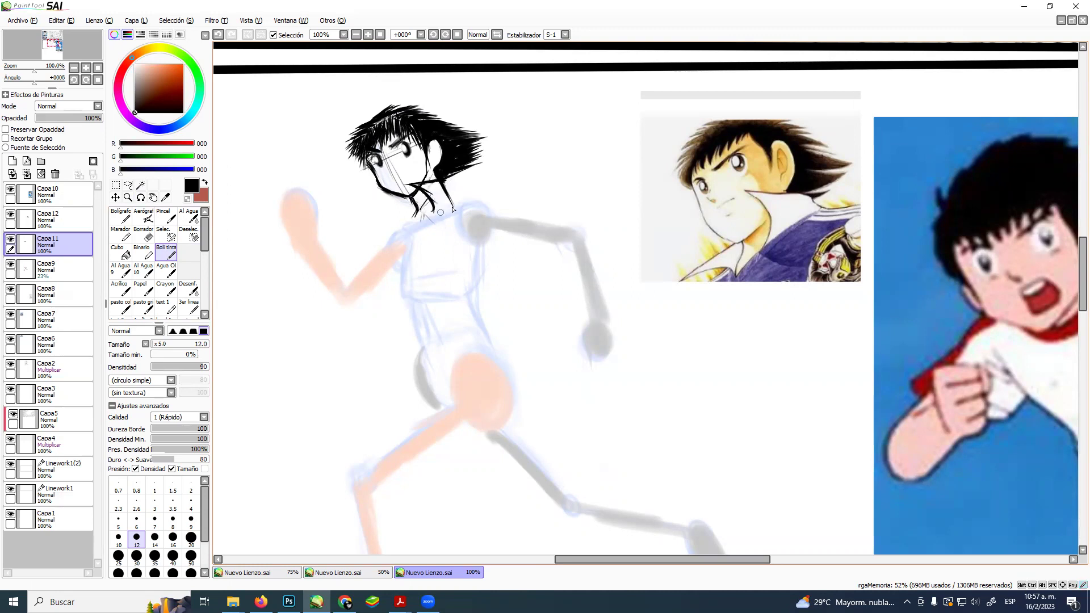
Erase the excess neck strokes beneath the hair, enlarging the eraser to size 16.
key("e")
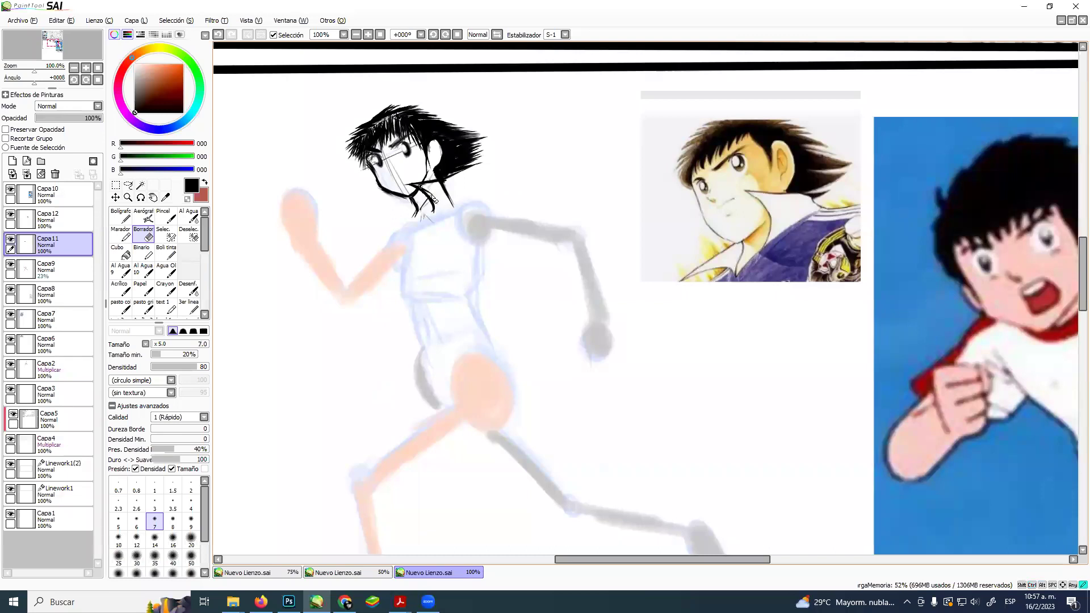
left_click_drag(417, 185, 434, 202)
left_click_drag(421, 189, 431, 200)
key("bracketright")
key("bracketright")
key("bracketright")
key("bracketright")
key("bracketright")
key("bracketright")
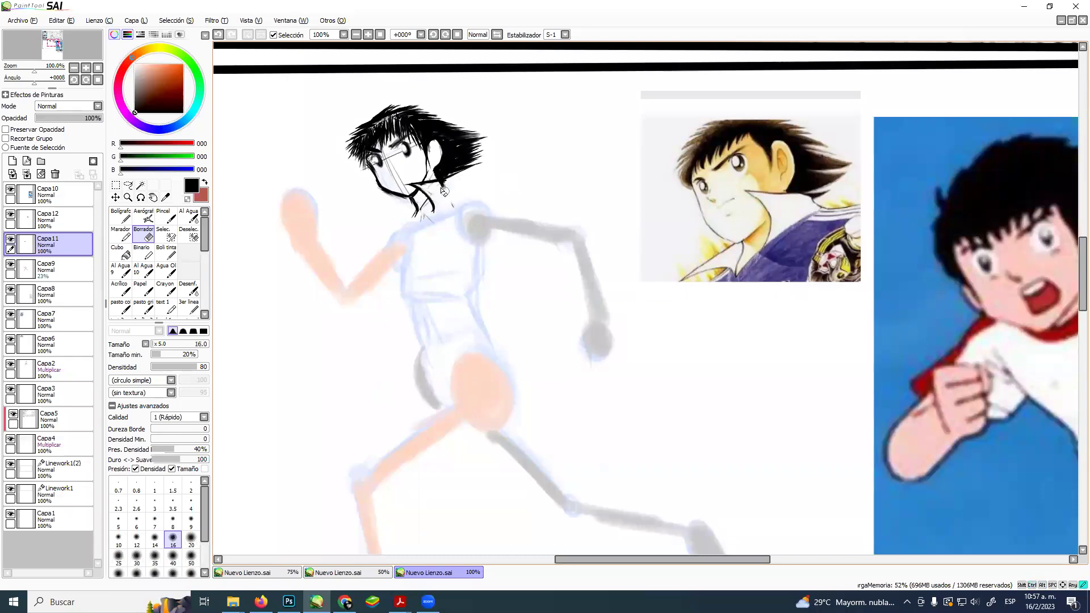
Draw the open, pointed shirt collar around the runner's neck with Boli tinta at size 12.
left_click(166, 271)
left_click(167, 251)
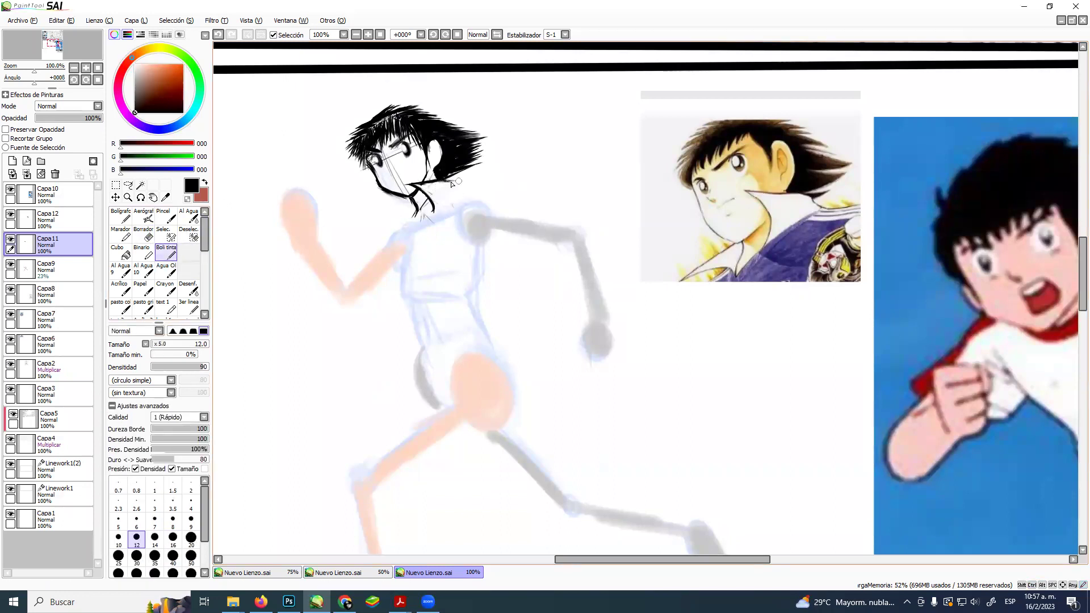
mouse_move(446, 184)
left_mouse_down()
mouse_move(461, 202)
mouse_move(414, 233)
left_mouse_up()
mouse_move(435, 218)
left_mouse_down()
mouse_move(413, 234)
mouse_move(408, 204)
mouse_move(380, 214)
mouse_move(416, 228)
left_mouse_up()
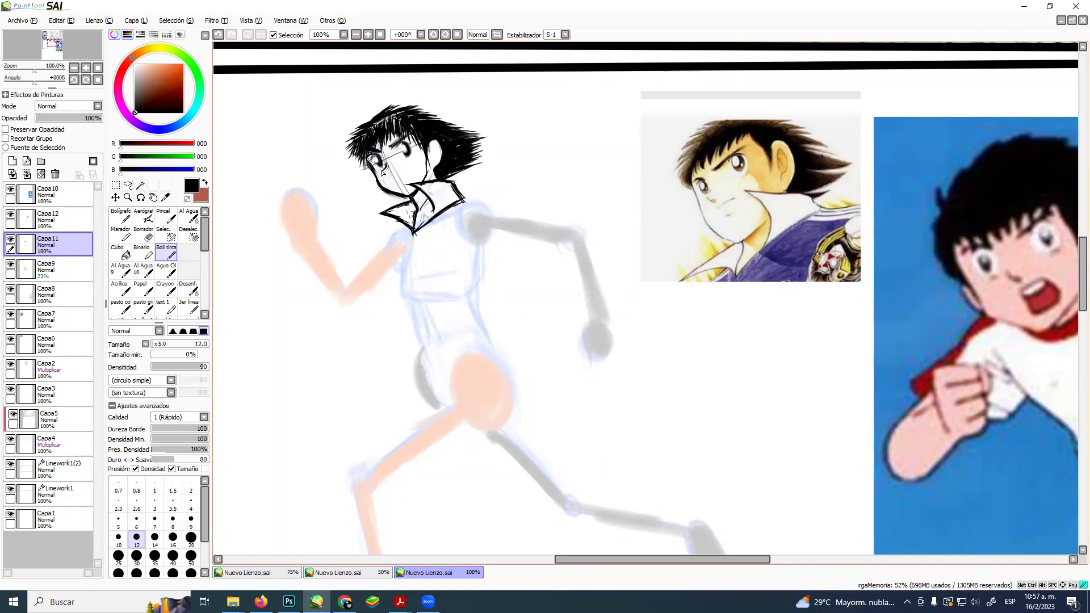
Undo the trial stroke below the eyes and draw the mouth on the runner's face.
left_click_drag(387, 177, 392, 179)
key("ctrl+z")
left_click_drag(396, 175, 407, 178)
Capture a picture of the pencil-drawn head and paste it onto the canvas as a new layer.
key("super+shift+s")
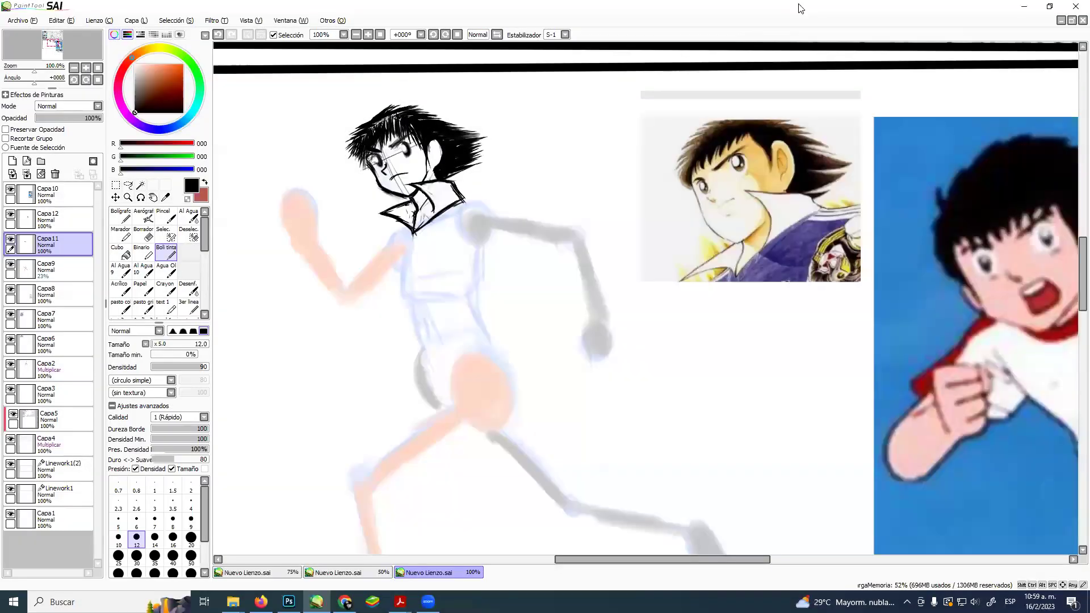
key("ctrl+shift+n")
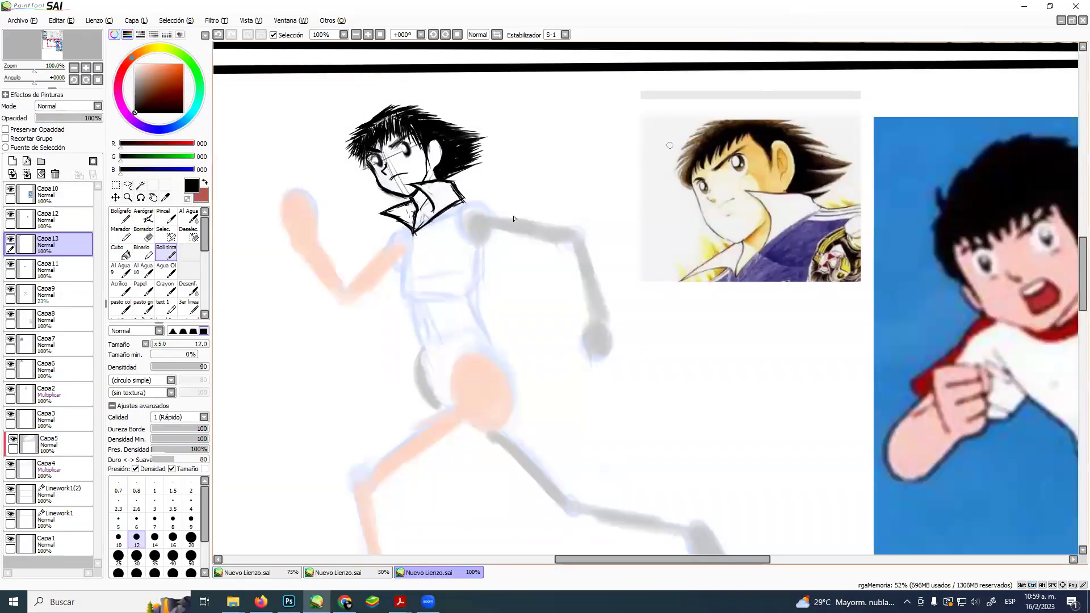
Move the pasted pencil head picture into the lower panel in front of the runner, and enlarge it.
left_click(128, 198)
left_click(421, 190, "alt")
left_click(421, 189, "alt")
left_click_drag(552, 296, 688, 481)
key("ctrl+t")
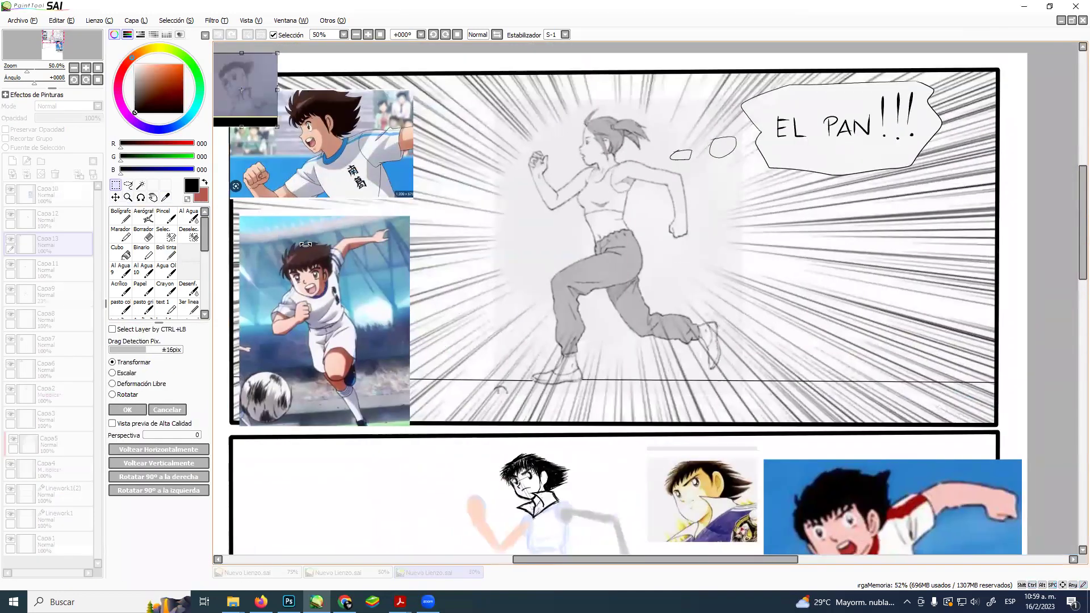
left_click_drag(266, 127, 755, 519)
left_click_drag(855, 422, 800, 105)
left_click_drag(450, 159, 454, 246)
left_click_drag(664, 267, 341, 191)
left_click_drag(525, 271, 620, 315)
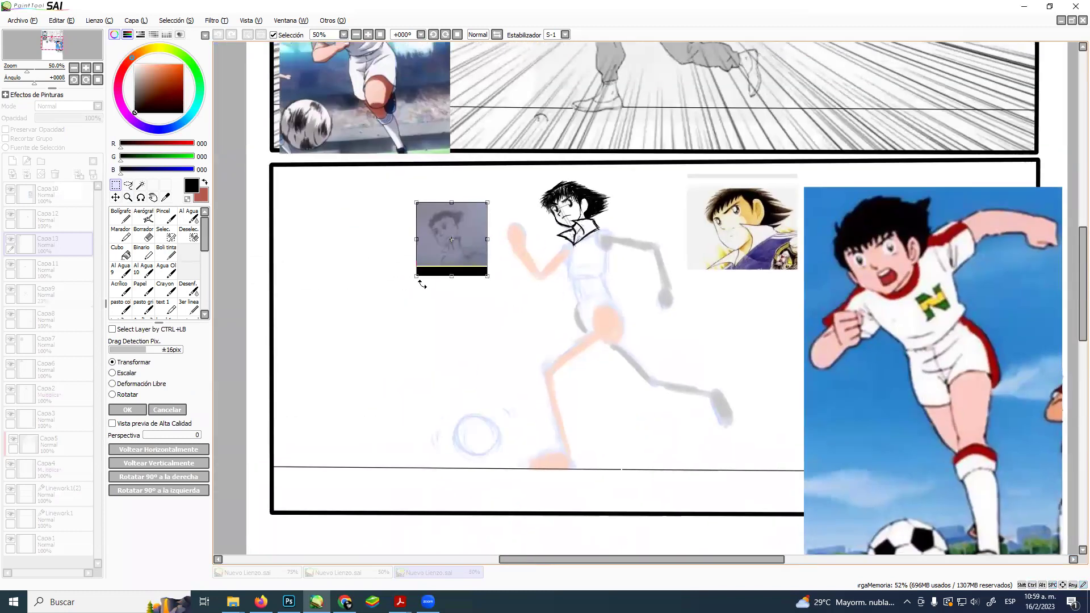
left_click_drag(414, 277, 434, 255)
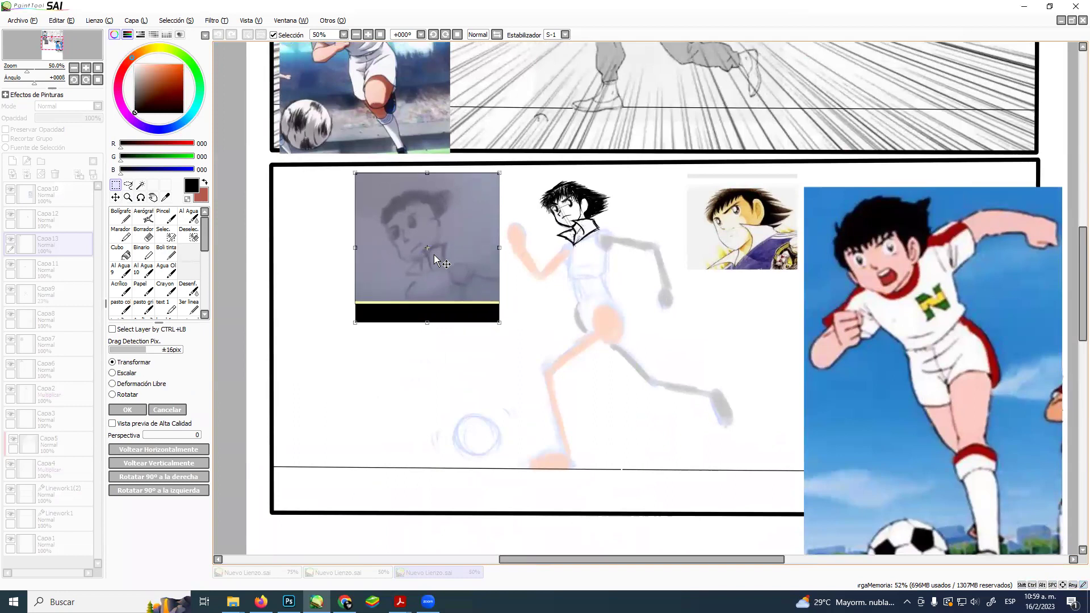
key("Return")
Trace the jaw contour and ear over the pasted pencil head in black with Boli tinta at size 21.
left_click(434, 254)
left_click(438, 255)
left_click_drag(429, 269, 384, 229)
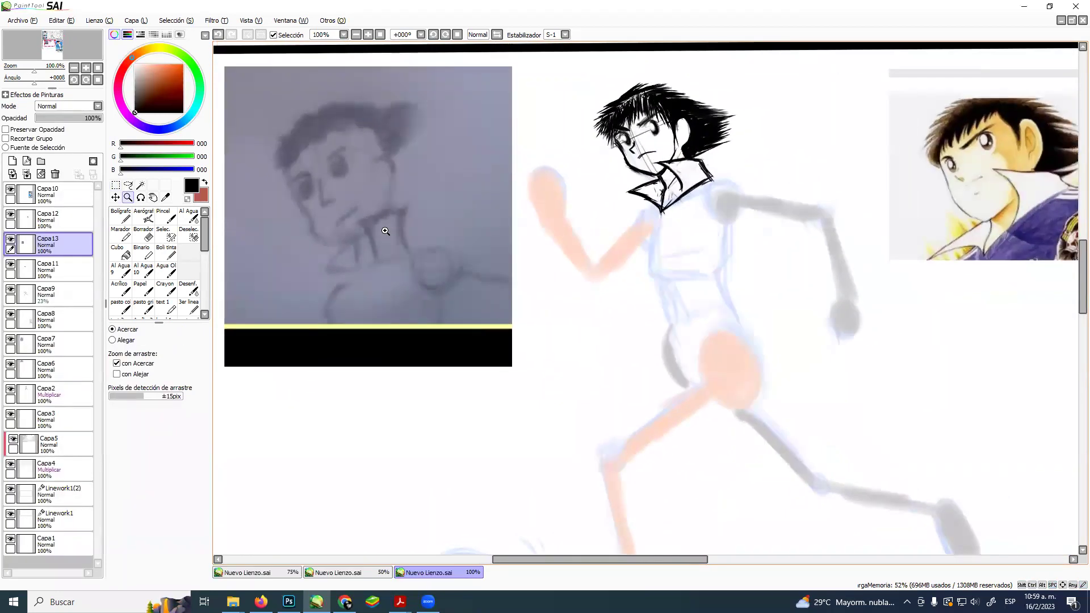
left_click(169, 253)
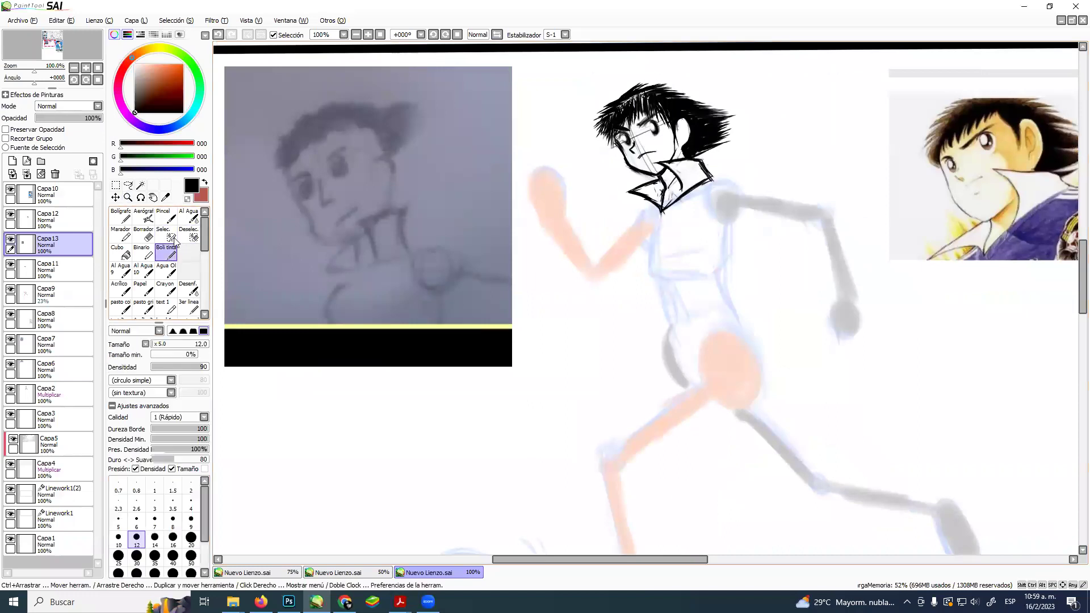
left_click_drag(322, 195, 335, 196, "ctrl+alt")
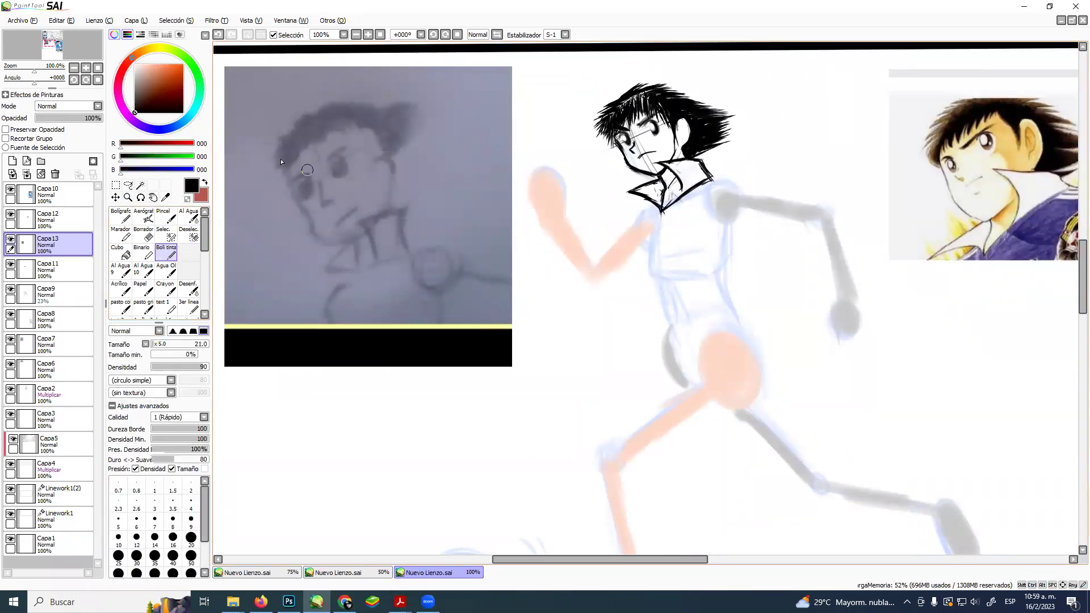
mouse_move(284, 172)
left_mouse_down()
mouse_move(301, 211)
mouse_move(326, 230)
mouse_move(378, 218)
mouse_move(380, 154)
mouse_move(390, 166)
mouse_move(380, 192)
left_mouse_up()
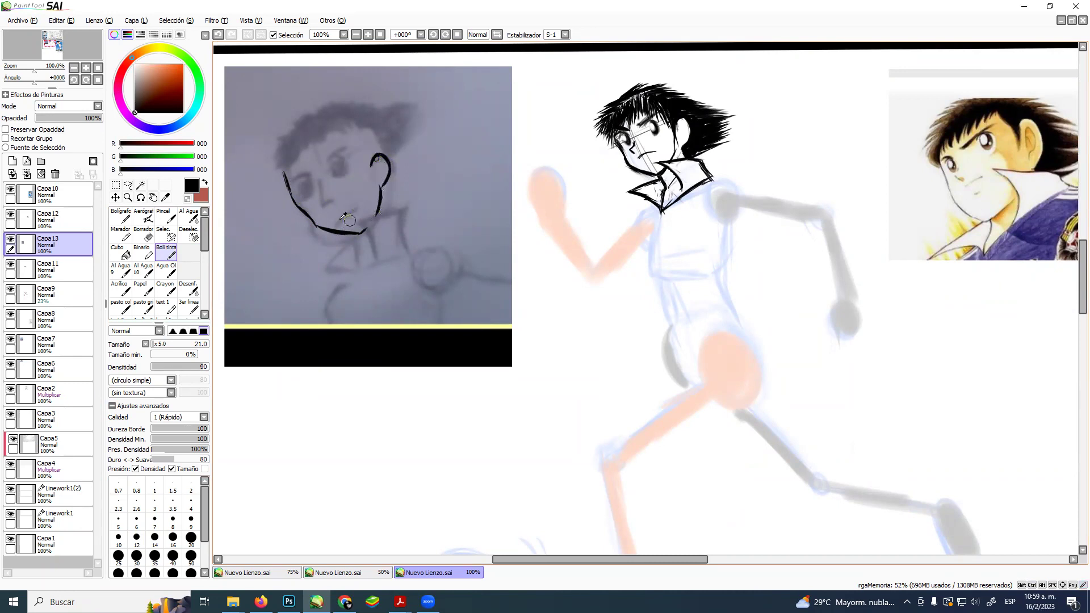
Paint over the pencil head's eyes, nose, mouth and old chin line with greys sampled from the picture.
left_click(308, 233, "alt")
left_click_drag(313, 230, 319, 239)
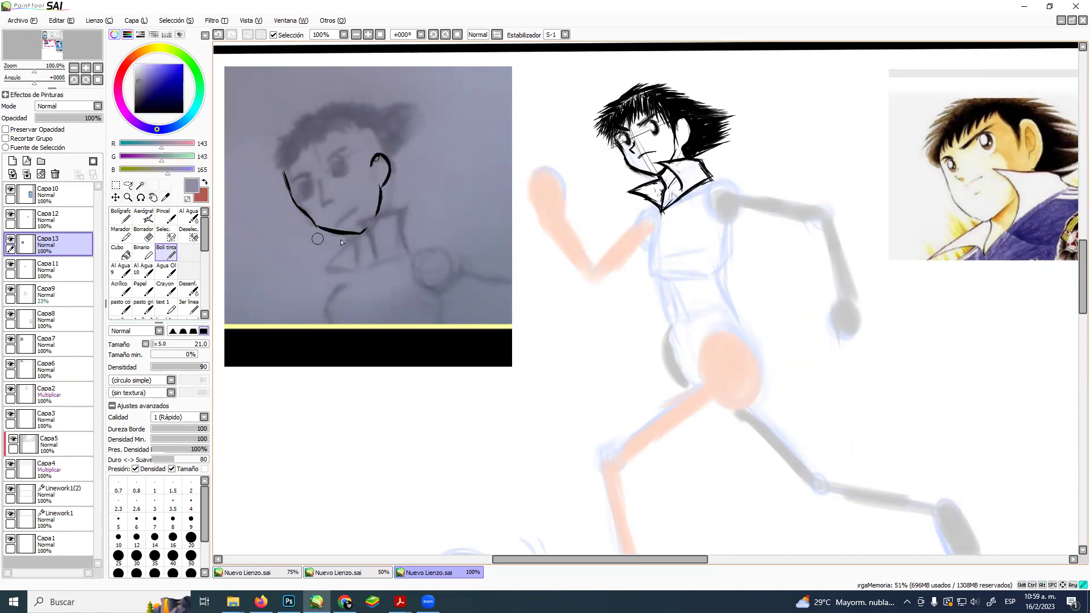
left_click(355, 201, "alt")
left_click_drag(338, 214, 342, 213)
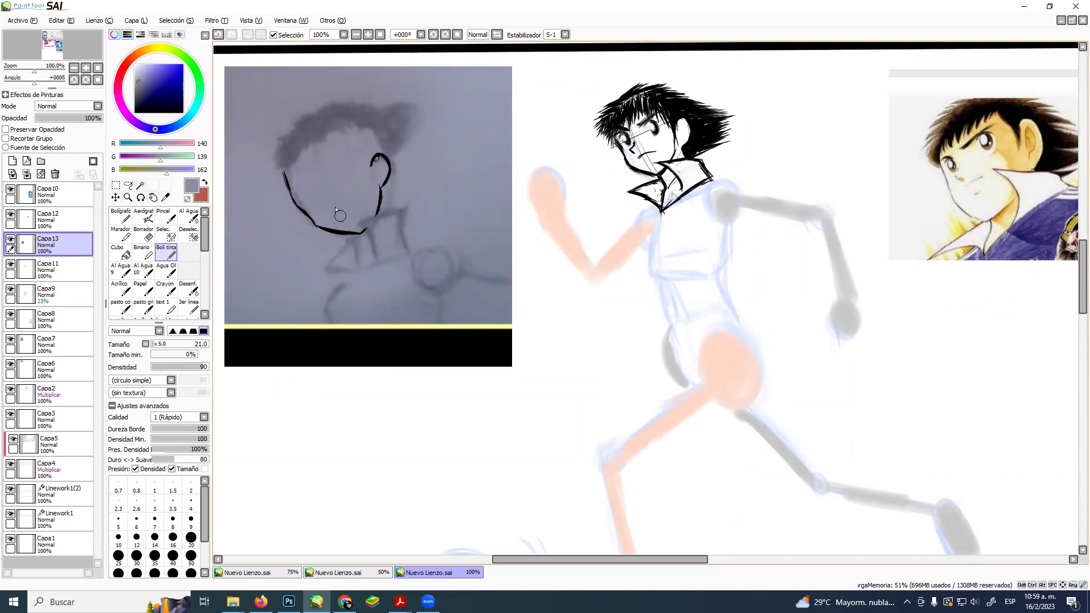
Redraw the cheek contour on the far side of the pencil head in black.
left_click(135, 112)
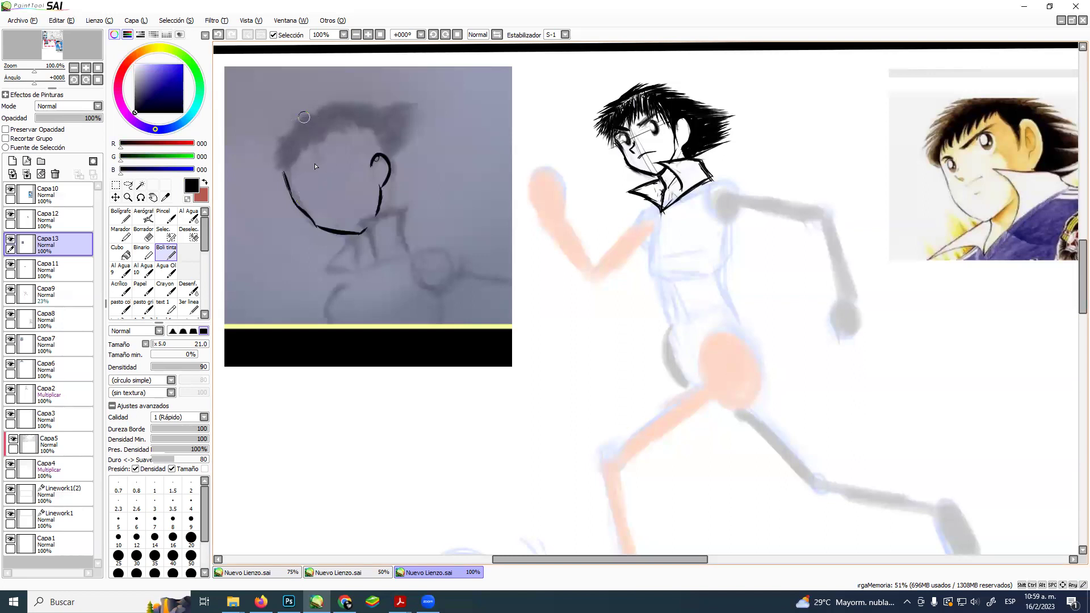
left_click(277, 183, "alt")
left_click_drag(282, 174, 302, 215)
left_click_drag(142, 107, 126, 149)
left_click_drag(284, 171, 317, 227)
left_click_drag(307, 154, 355, 221)
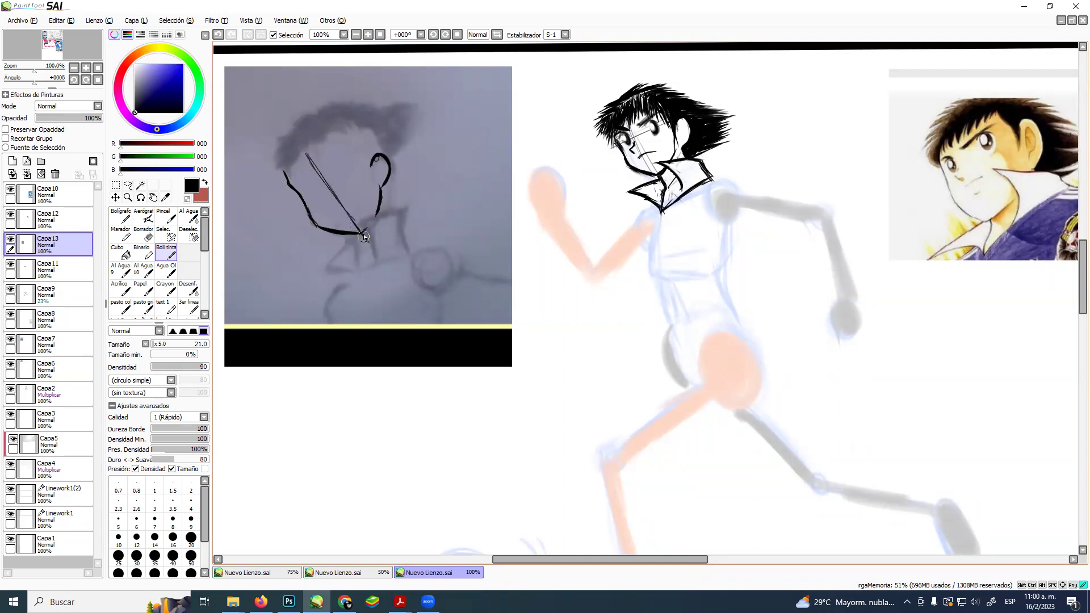
key("ctrl+z")
key("ctrl+z")
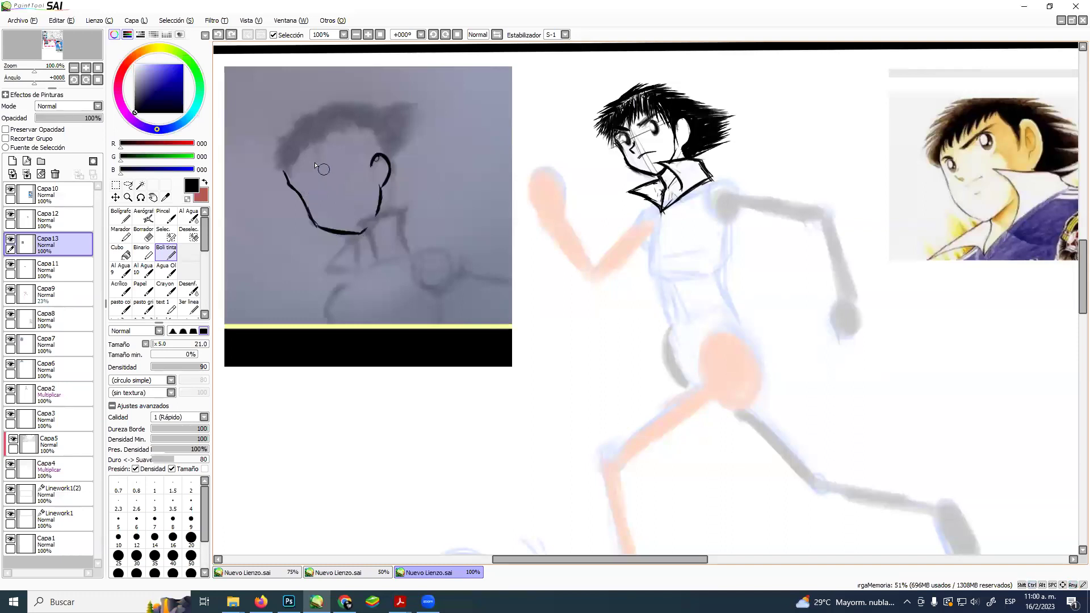
Draw a curved vertical centre line and a slanted eye line across the pencil head's blank face.
left_click_drag(311, 153, 363, 233)
left_click_drag(295, 193, 317, 182)
left_click_drag(295, 194, 341, 173)
left_click_drag(300, 192, 368, 159)
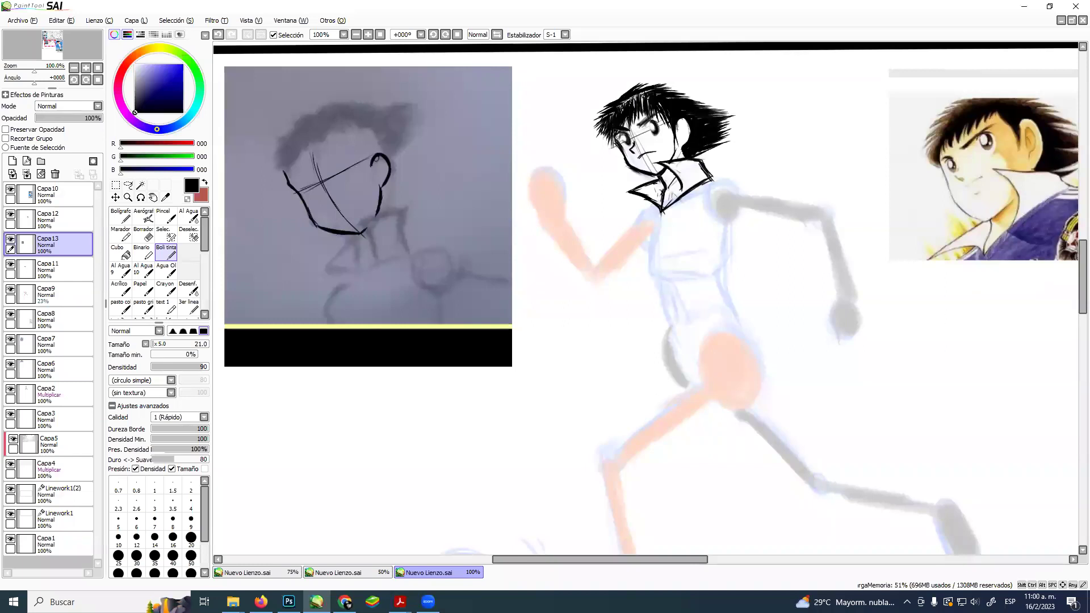
Draw two thick slanted black eyebrows on the pencil head, above the eye guide line.
left_click_drag(720, 116, 852, 112)
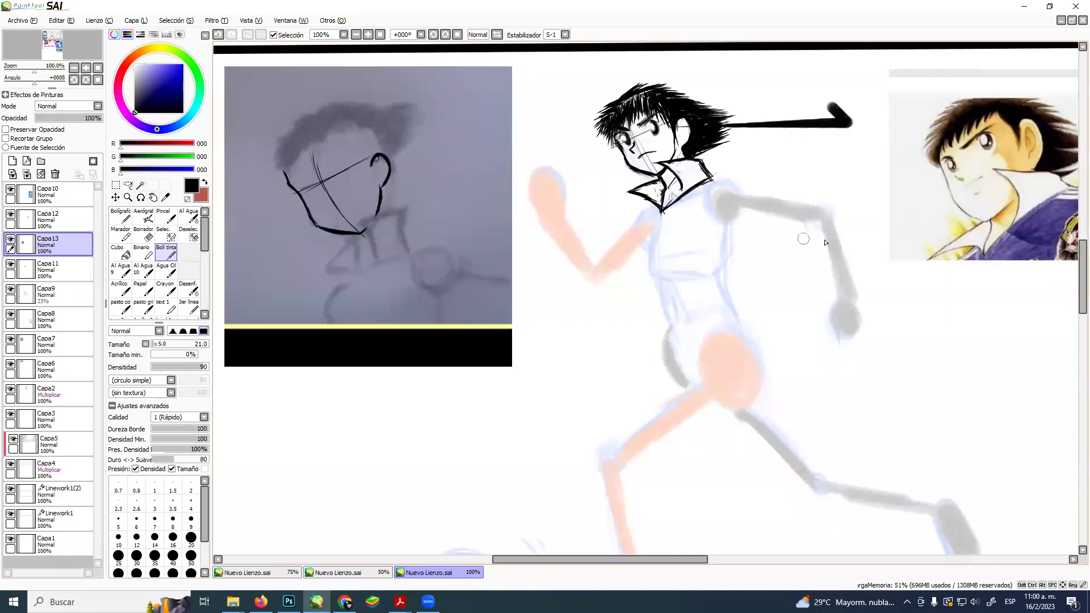
key("ctrl+z")
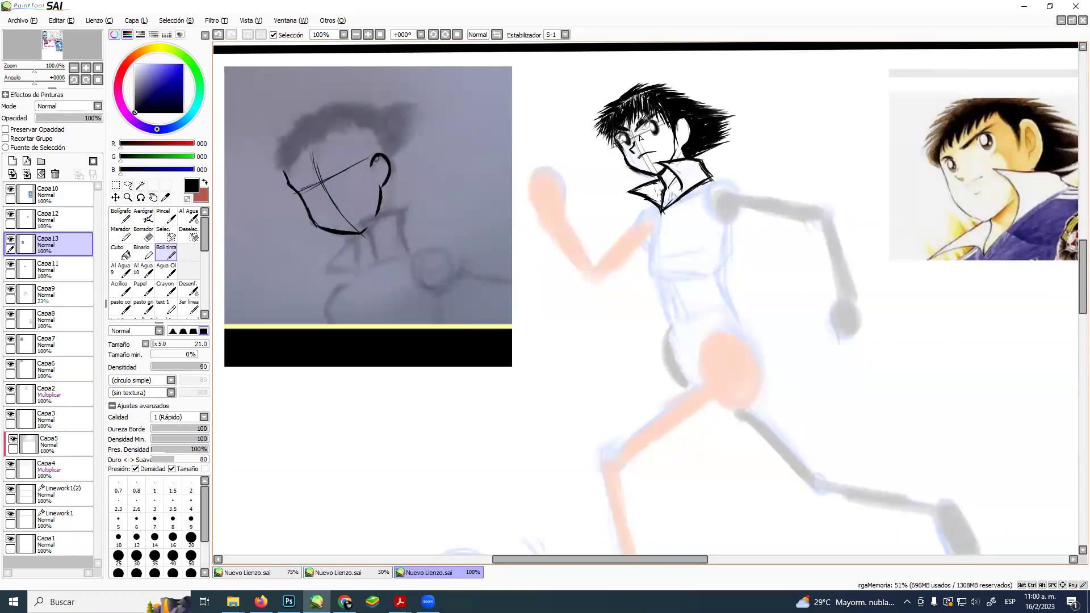
mouse_move(636, 128)
left_mouse_down()
mouse_move(647, 116)
mouse_move(620, 127)
left_mouse_up()
left_click_drag(288, 174, 310, 175)
mouse_move(358, 137)
left_mouse_down()
mouse_move(327, 168)
mouse_move(361, 137)
left_mouse_up()
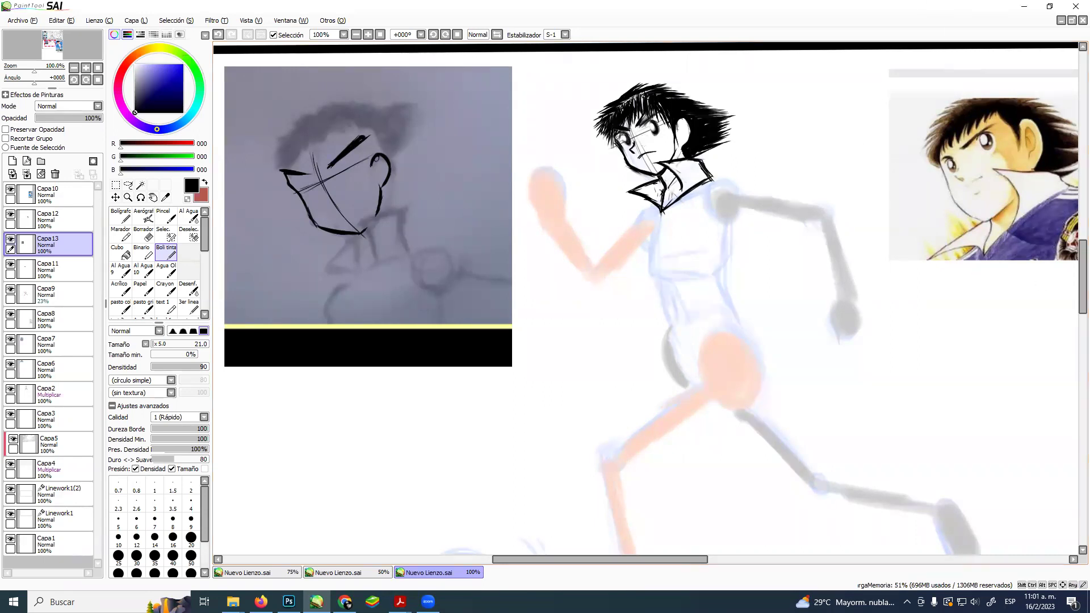
key("alt+Tab")
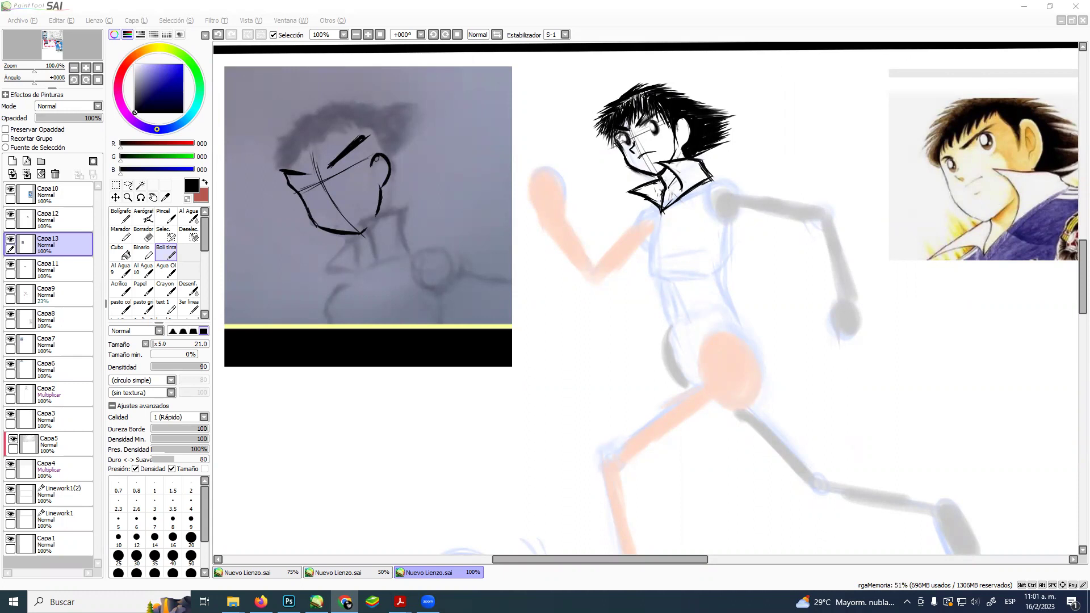
left_click(331, 268)
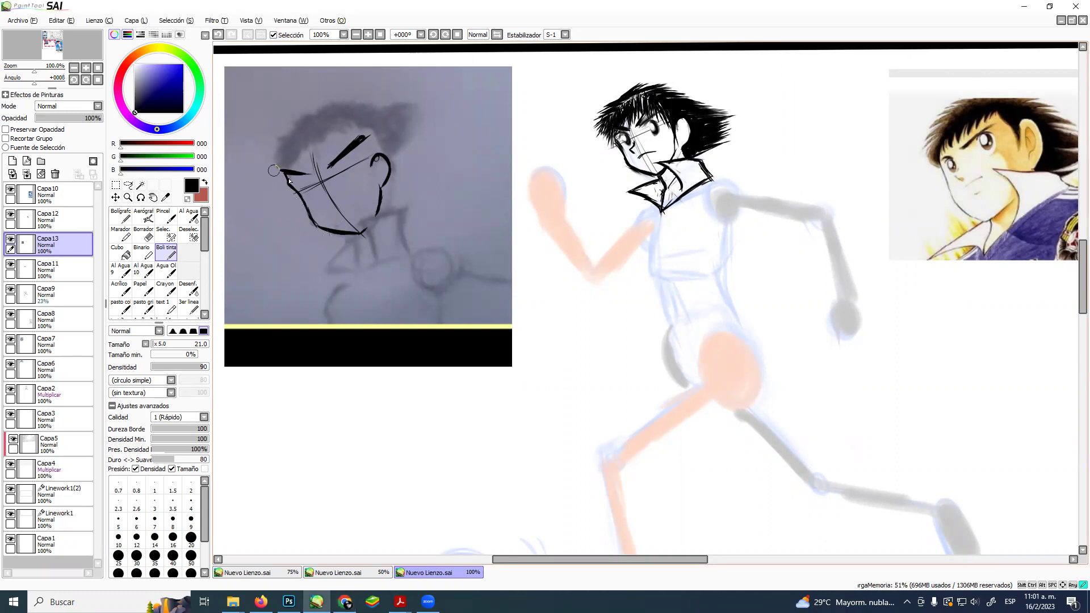
Draw both eyes under the pencil head's eyebrows in black and add white highlights inside them.
mouse_move(299, 176)
left_mouse_down()
mouse_move(311, 192)
mouse_move(302, 177)
mouse_move(307, 185)
mouse_move(340, 163)
mouse_move(333, 170)
mouse_move(347, 170)
left_mouse_up()
left_click(531, 122, "alt")
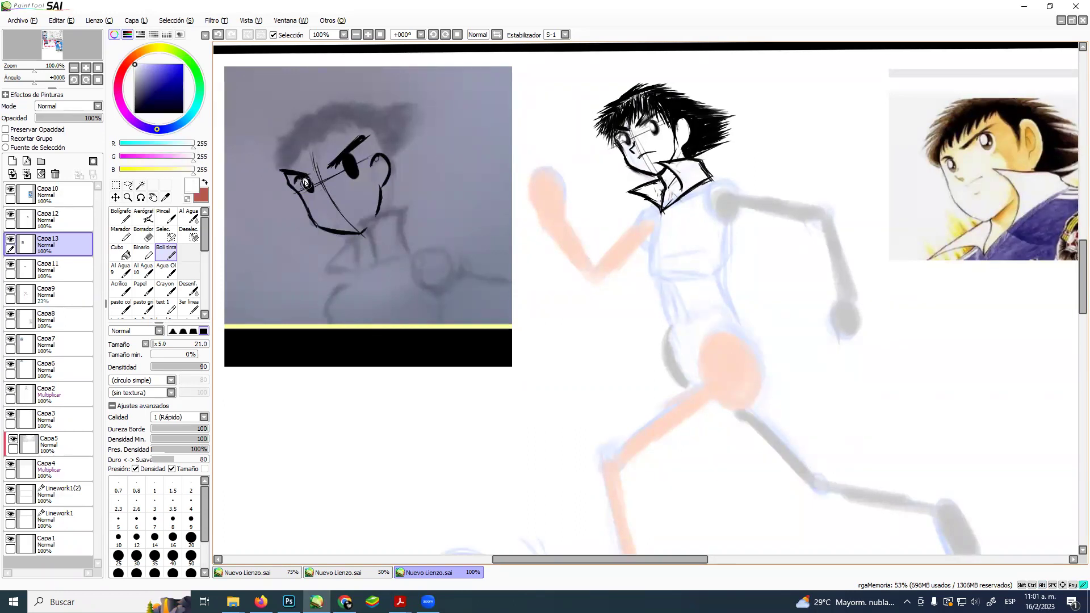
left_click_drag(347, 170, 348, 165)
left_click(356, 171, "alt")
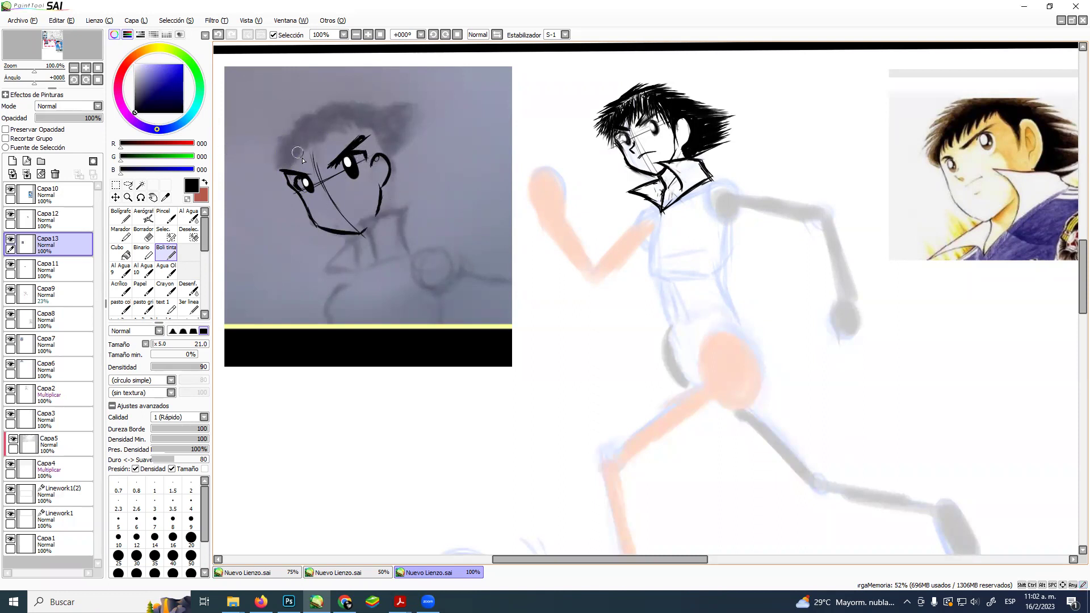
Outline the pencil head's hair in black with a zigzag fringe, a spiky crown and pointed locks behind the ear.
mouse_move(290, 166)
left_mouse_down()
mouse_move(279, 168)
mouse_move(284, 176)
mouse_move(363, 137)
mouse_move(374, 188)
mouse_move(377, 160)
left_mouse_up()
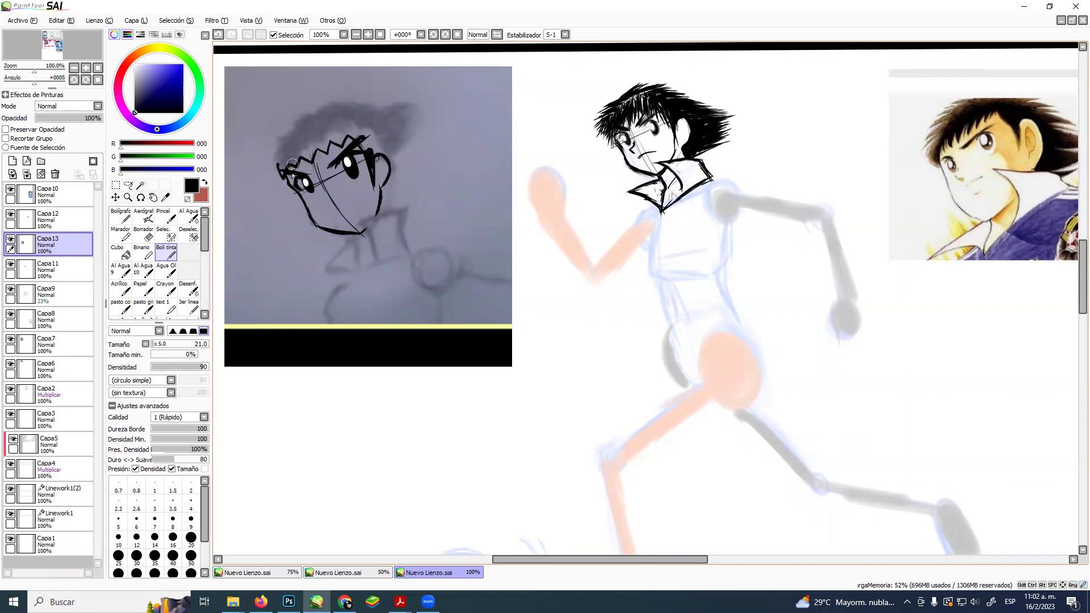
mouse_move(275, 166)
left_mouse_down()
mouse_move(295, 185)
mouse_move(275, 165)
mouse_move(264, 173)
mouse_move(271, 152)
mouse_move(260, 160)
mouse_move(289, 112)
mouse_move(317, 99)
mouse_move(317, 109)
mouse_move(406, 99)
mouse_move(391, 111)
mouse_move(440, 112)
mouse_move(411, 130)
mouse_move(445, 137)
mouse_move(417, 154)
mouse_move(440, 161)
mouse_move(415, 176)
mouse_move(433, 184)
mouse_move(384, 200)
left_mouse_up()
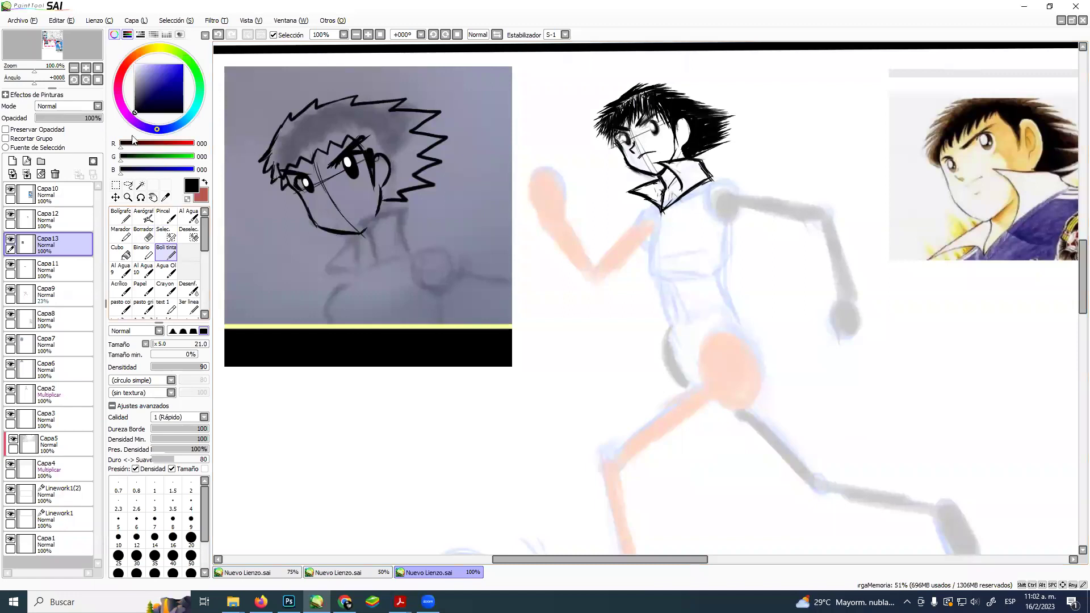
left_click(141, 185)
left_click(384, 177)
key("ctrl+z")
Fill the pencil head's spiky hair with solid black using Boli tinta and add fine fringe strands over the forehead.
left_click(167, 252)
mouse_move(295, 145)
left_mouse_down()
mouse_move(284, 143)
mouse_move(278, 161)
left_mouse_up()
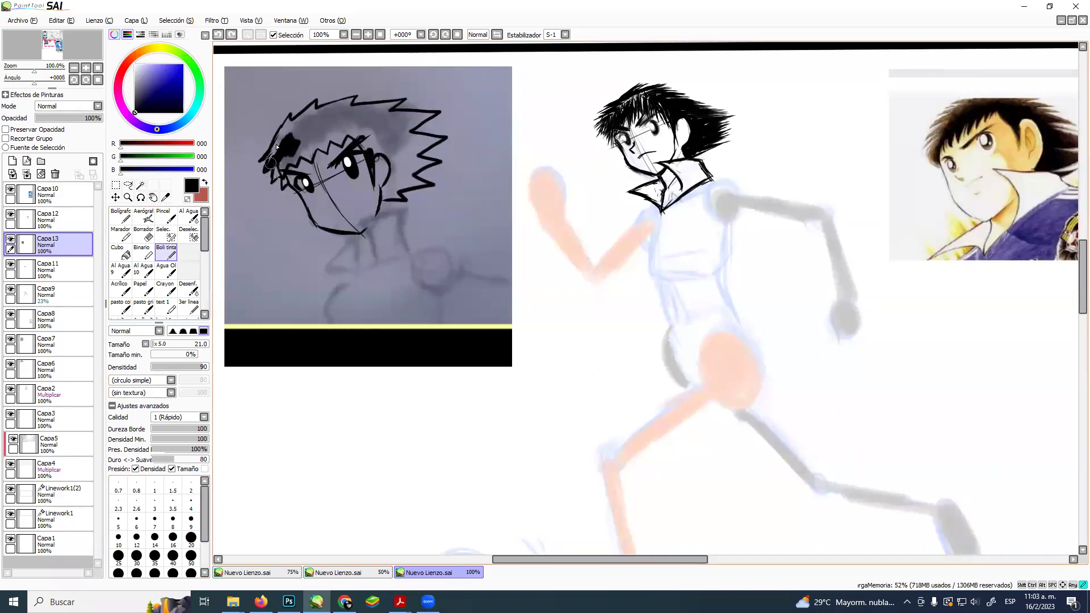
mouse_move(282, 132)
left_mouse_down()
mouse_move(277, 141)
mouse_move(304, 111)
mouse_move(274, 176)
mouse_move(287, 187)
mouse_move(297, 154)
mouse_move(308, 157)
mouse_move(306, 128)
mouse_move(314, 136)
mouse_move(333, 118)
mouse_move(317, 127)
mouse_move(312, 108)
mouse_move(333, 111)
mouse_move(319, 147)
mouse_move(331, 129)
mouse_move(327, 140)
mouse_move(343, 137)
mouse_move(342, 102)
mouse_move(341, 135)
mouse_move(363, 113)
mouse_move(337, 137)
mouse_move(375, 154)
mouse_move(364, 133)
mouse_move(370, 112)
mouse_move(341, 112)
mouse_move(391, 103)
mouse_move(367, 112)
mouse_move(392, 108)
mouse_move(412, 121)
mouse_move(397, 117)
mouse_move(420, 112)
mouse_move(375, 133)
mouse_move(391, 122)
mouse_move(386, 148)
mouse_move(400, 170)
mouse_move(436, 136)
mouse_move(406, 138)
mouse_move(415, 151)
mouse_move(385, 190)
mouse_move(422, 182)
mouse_move(405, 168)
mouse_move(413, 162)
mouse_move(425, 168)
left_mouse_up()
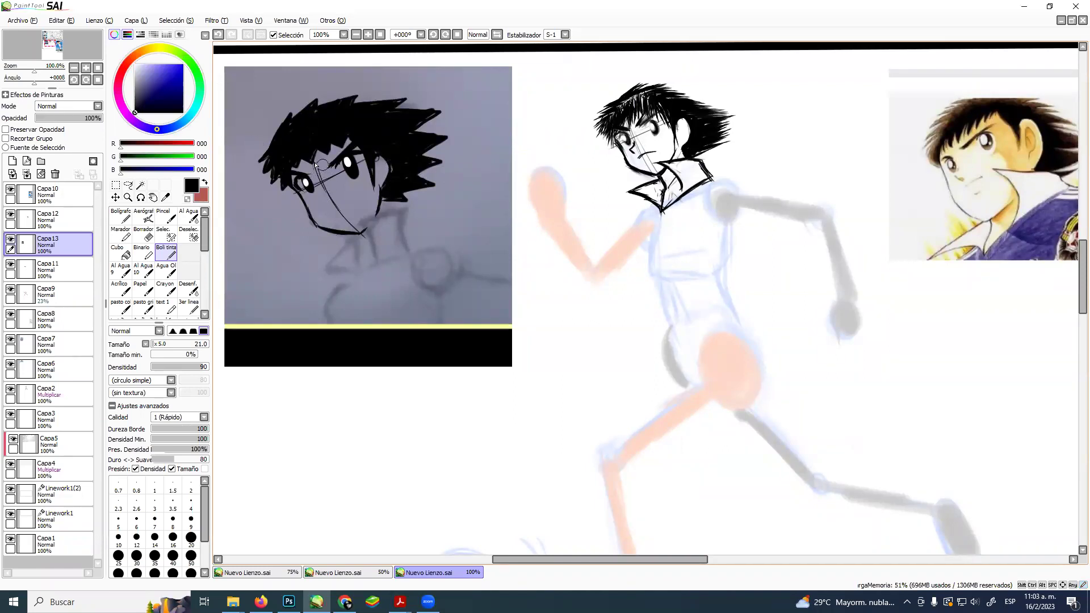
mouse_move(299, 173)
left_mouse_down()
mouse_move(317, 143)
mouse_move(326, 150)
mouse_move(330, 137)
mouse_move(336, 152)
mouse_move(360, 142)
left_mouse_up()
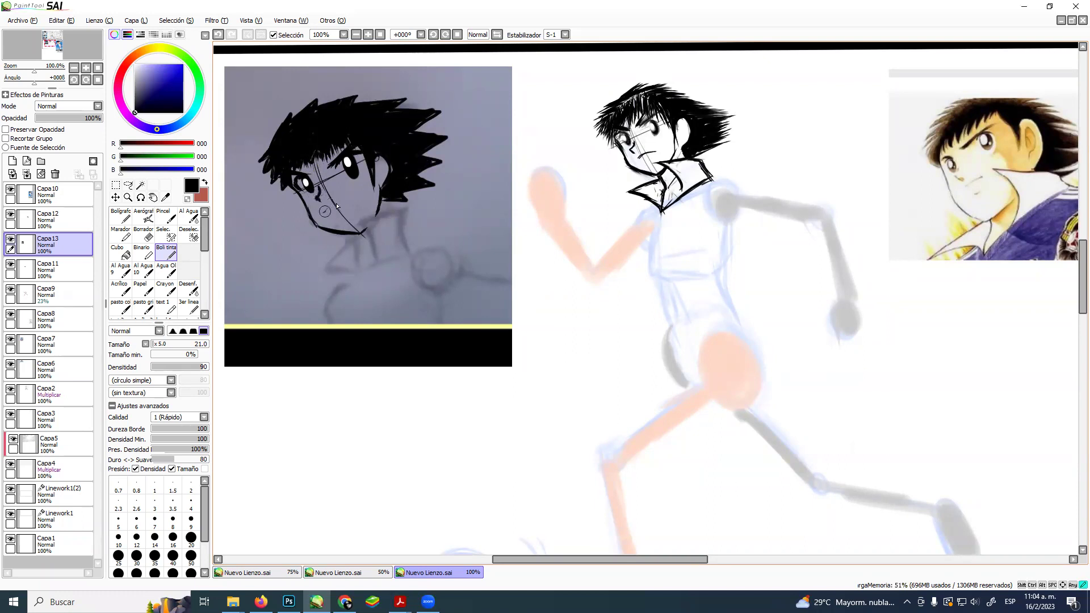
Draw a short slanted mouth on the pencil head and refine its jaw and chin contour.
left_click_drag(325, 209, 351, 201)
key("ctrl+z")
left_click_drag(330, 213, 344, 203)
left_click(302, 225, "alt")
mouse_move(306, 219)
left_mouse_down()
mouse_move(347, 234)
mouse_move(305, 205)
mouse_move(363, 235)
left_mouse_up()
left_click(352, 174, "alt")
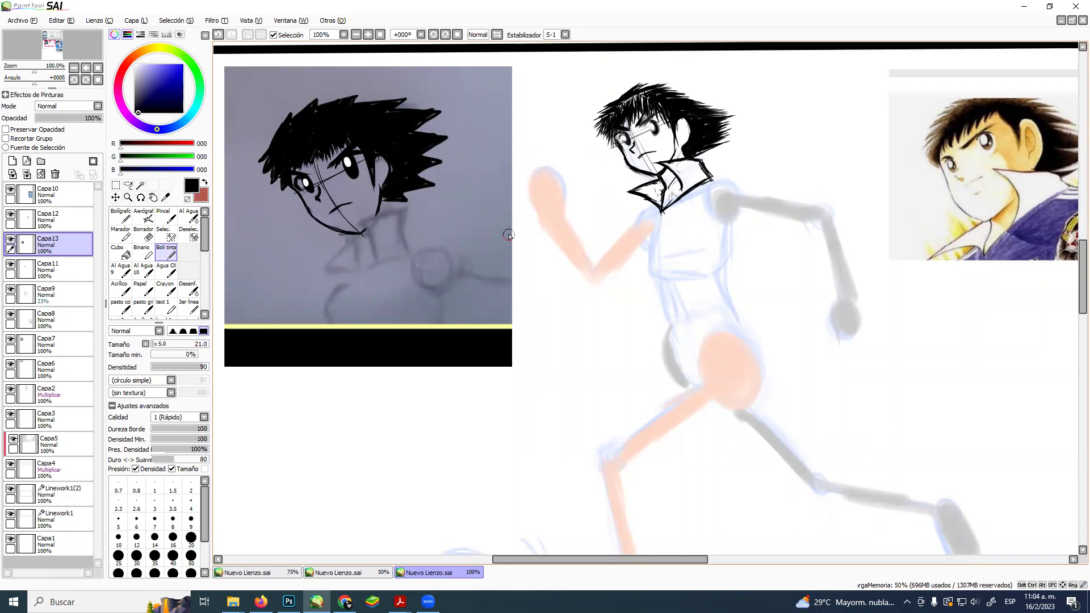
mouse_move(537, 247)
left_mouse_down()
mouse_move(478, 220)
mouse_move(518, 230)
left_mouse_up()
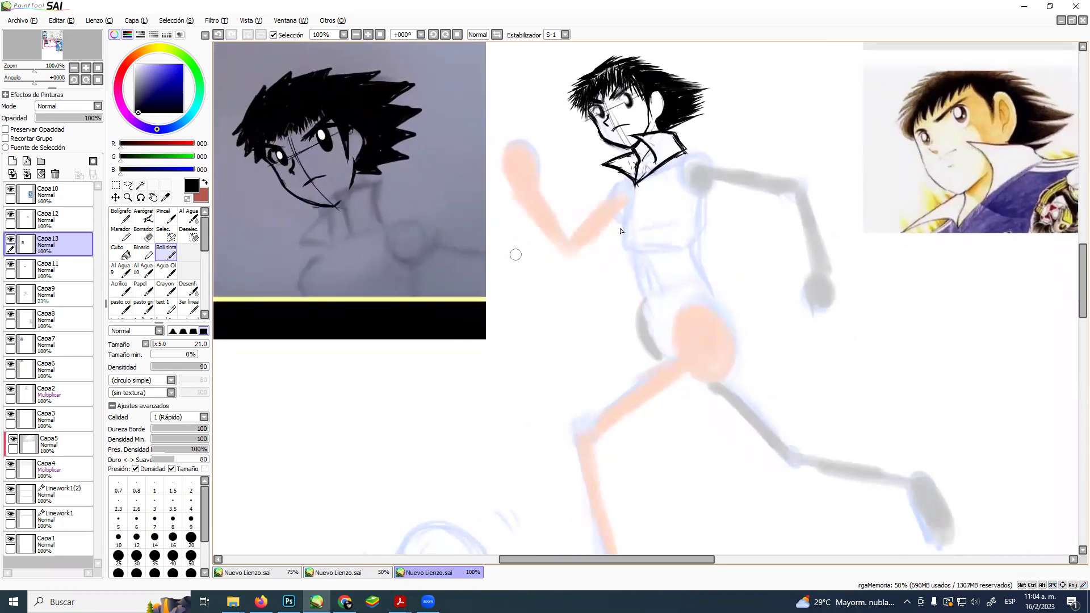
left_click(346, 603)
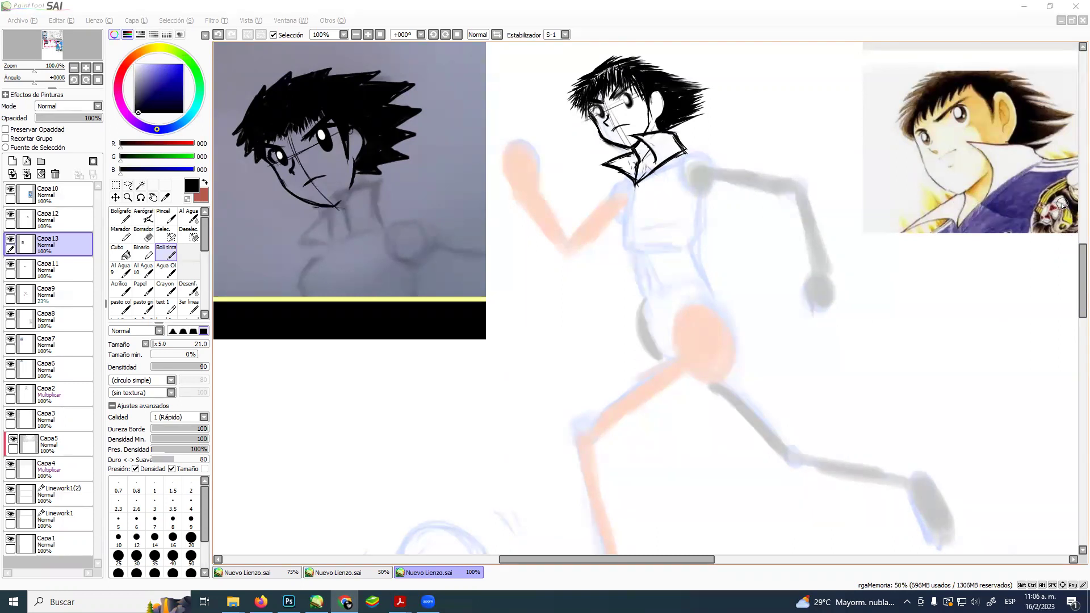
left_click(733, 18)
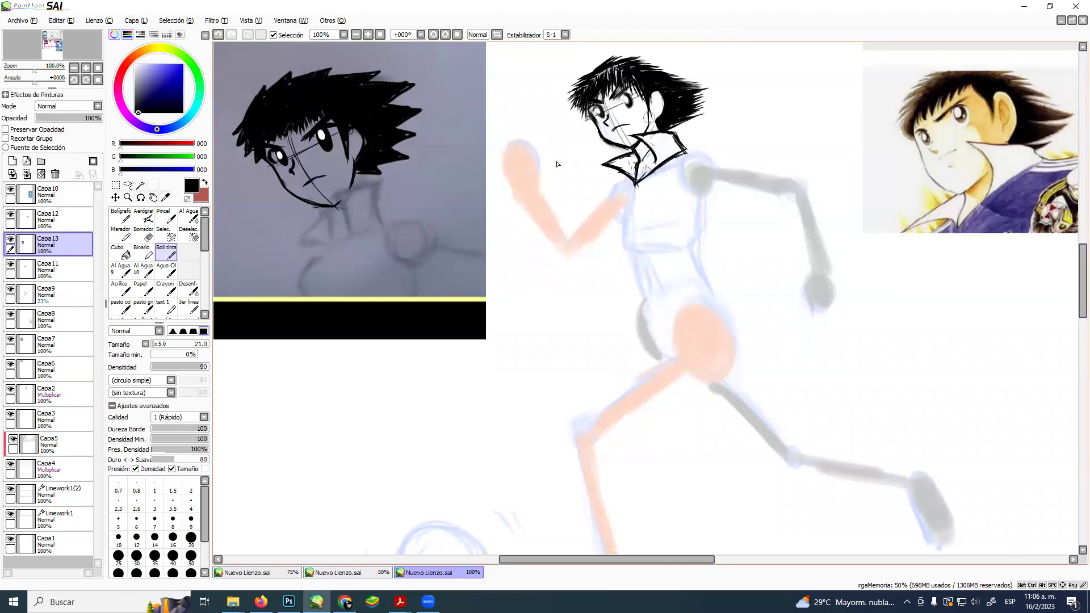
left_click(128, 197)
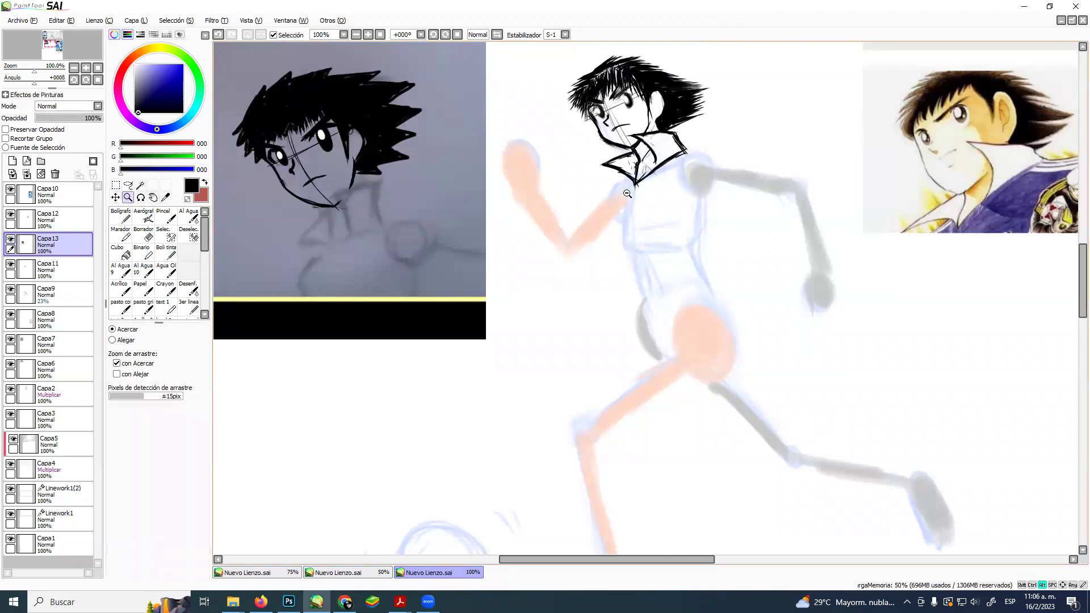
scroll(627, 193, "down", 3)
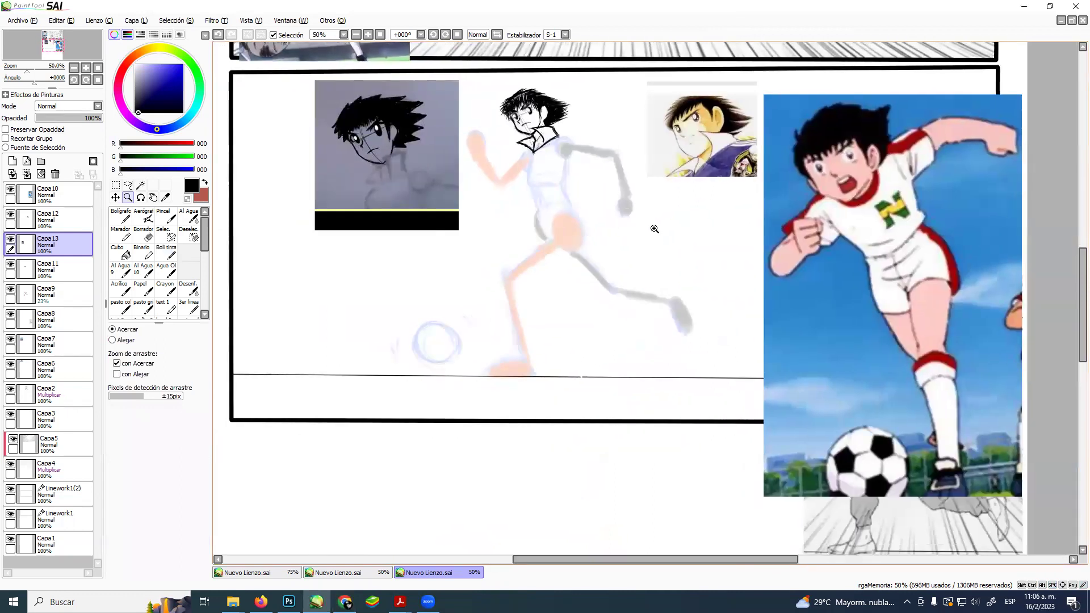
scroll(665, 238, "up", 2)
mouse_move(696, 249)
left_mouse_down()
mouse_move(601, 248)
mouse_move(619, 295)
mouse_move(707, 288)
mouse_move(650, 273)
left_mouse_up()
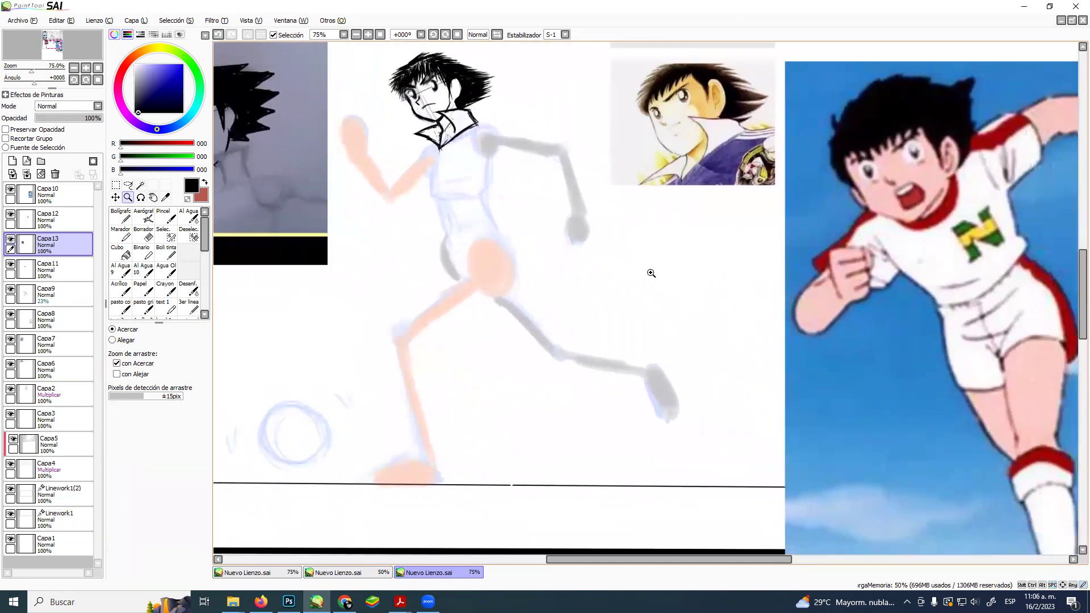
left_click(167, 253)
left_click_drag(171, 78, 183, 65)
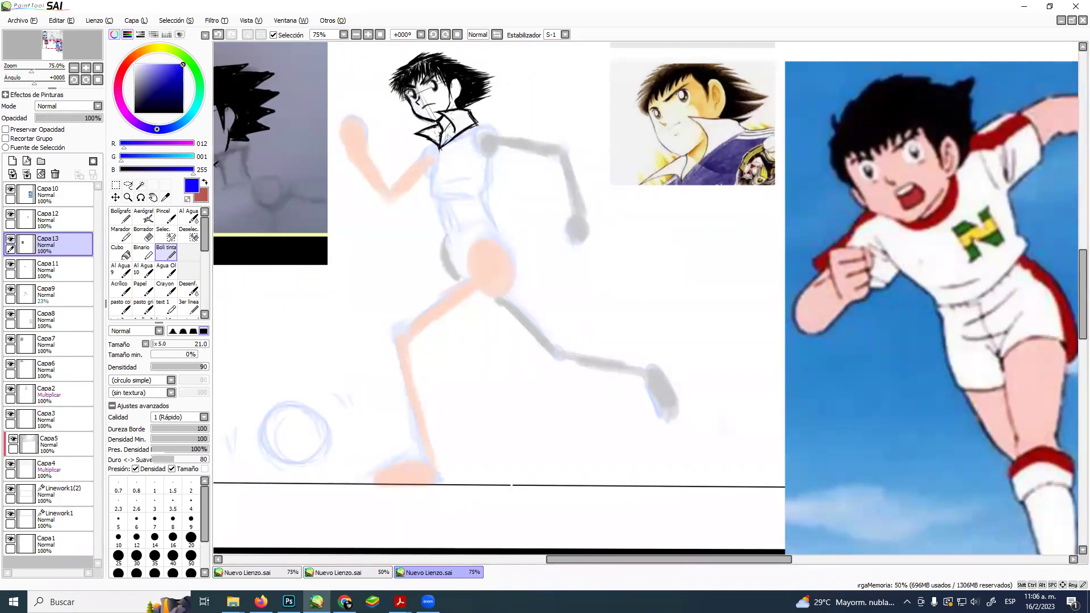
left_click_drag(454, 168, 556, 190)
key("ctrl+z")
left_click_drag(302, 206, 468, 235)
Paint over the pencil head's fringe in the paper's grey and redraw it in black with fine strands above the eyes.
left_click(128, 197)
left_click(398, 157)
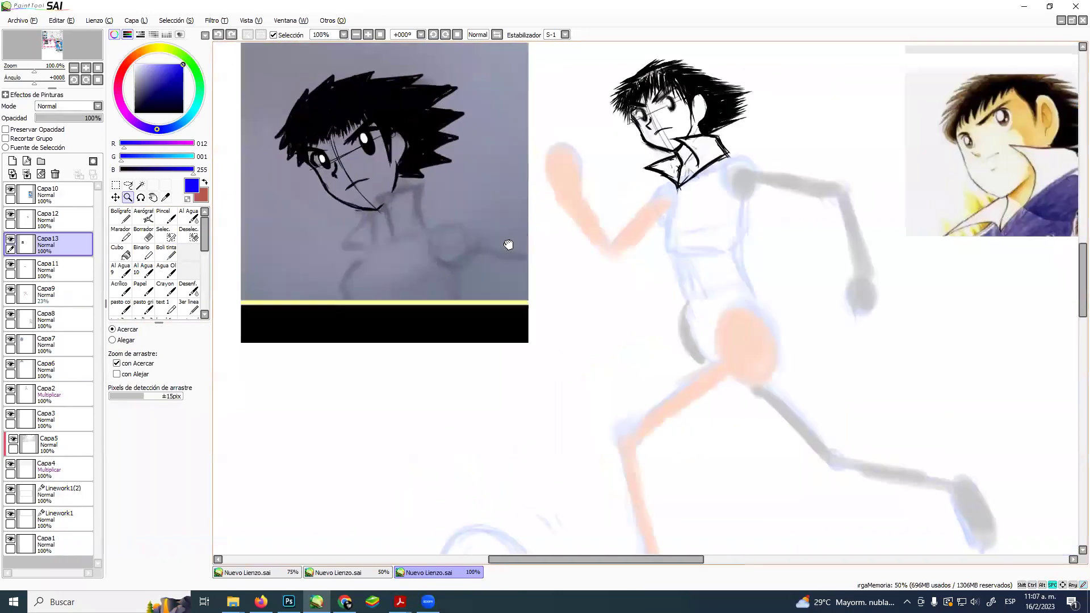
left_click(508, 245)
left_click(167, 254)
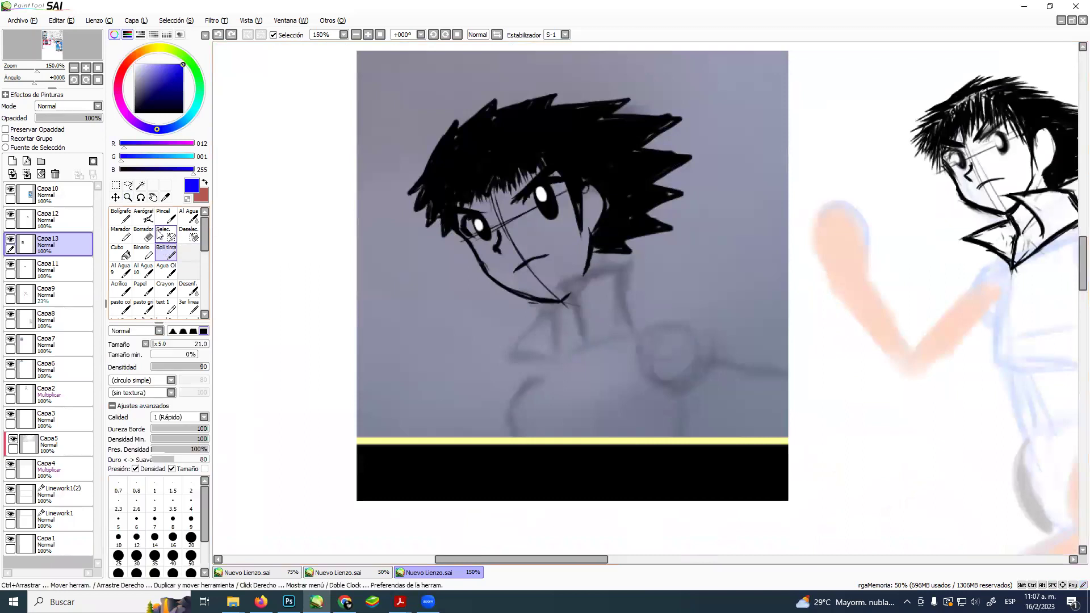
left_click(487, 203, "alt")
mouse_move(492, 205)
left_mouse_down("ctrl+alt")
mouse_move(512, 173)
mouse_move(486, 195)
mouse_move(511, 183)
mouse_move(484, 190)
mouse_move(506, 172)
mouse_move(448, 192)
mouse_move(554, 150)
mouse_move(481, 194)
mouse_move(449, 198)
mouse_move(547, 152)
mouse_move(526, 171)
left_mouse_up("ctrl+alt")
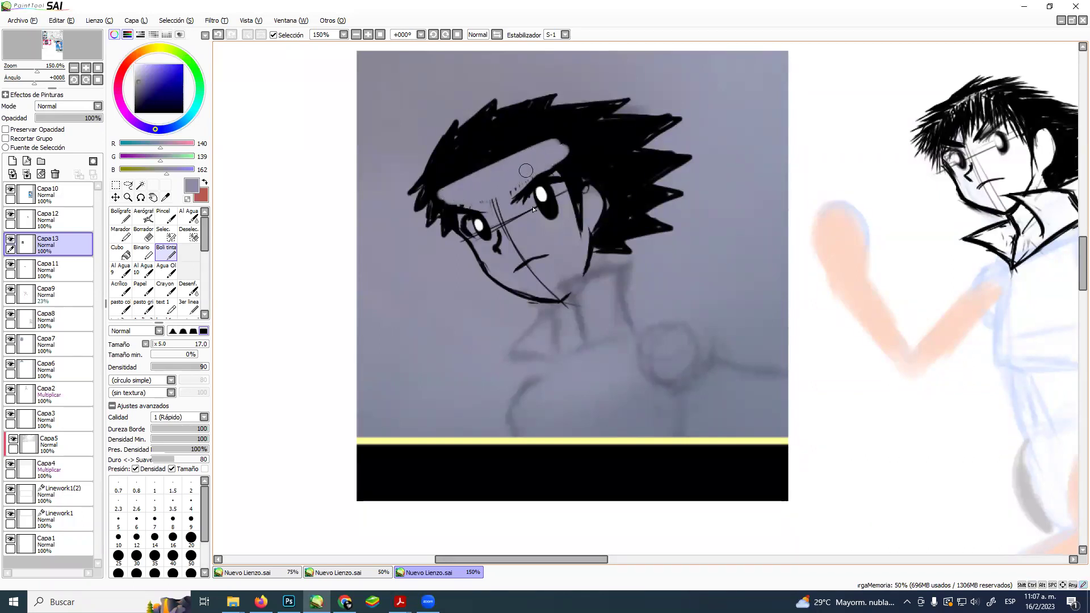
left_click(135, 112)
mouse_move(449, 185)
left_mouse_down()
mouse_move(456, 209)
mouse_move(459, 177)
mouse_move(469, 198)
mouse_move(462, 170)
mouse_move(473, 203)
mouse_move(466, 169)
mouse_move(485, 206)
mouse_move(482, 180)
mouse_move(487, 211)
mouse_move(480, 165)
mouse_move(502, 203)
mouse_move(501, 171)
mouse_move(511, 198)
mouse_move(490, 159)
mouse_move(513, 176)
mouse_move(506, 152)
mouse_move(531, 180)
mouse_move(522, 153)
mouse_move(543, 177)
mouse_move(525, 153)
mouse_move(561, 173)
mouse_move(541, 153)
mouse_move(544, 143)
mouse_move(569, 162)
mouse_move(562, 144)
mouse_move(527, 148)
mouse_move(553, 155)
mouse_move(498, 154)
mouse_move(526, 153)
mouse_move(562, 177)
mouse_move(540, 184)
mouse_move(550, 157)
mouse_move(578, 235)
left_mouse_up()
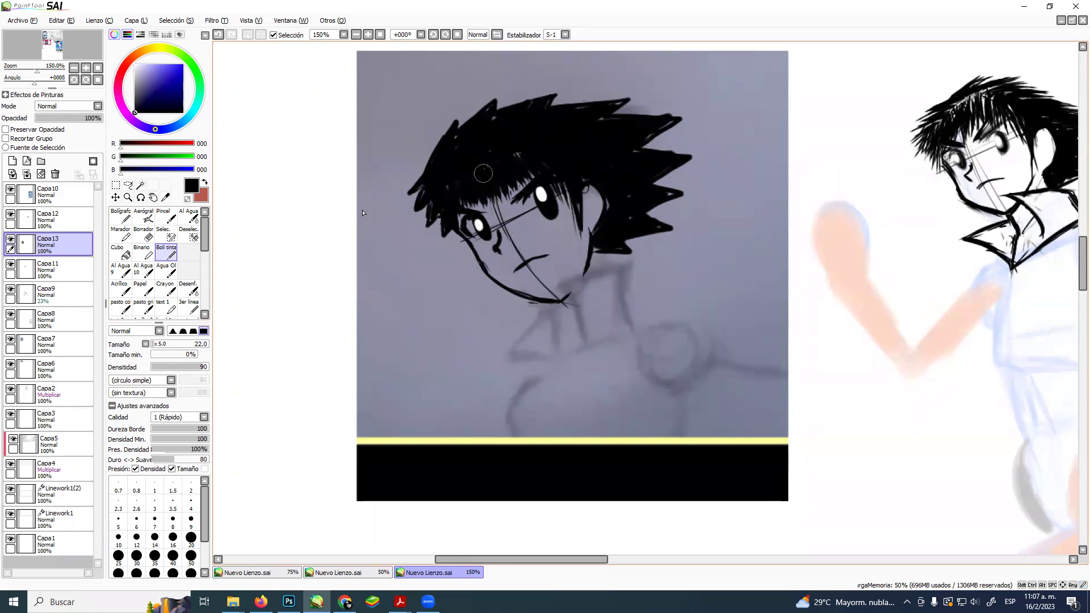
Paste the second pencil sketch onto a new layer of the comic page.
left_click(128, 197)
left_click(637, 260, "alt")
left_click_drag(723, 278, 546, 221)
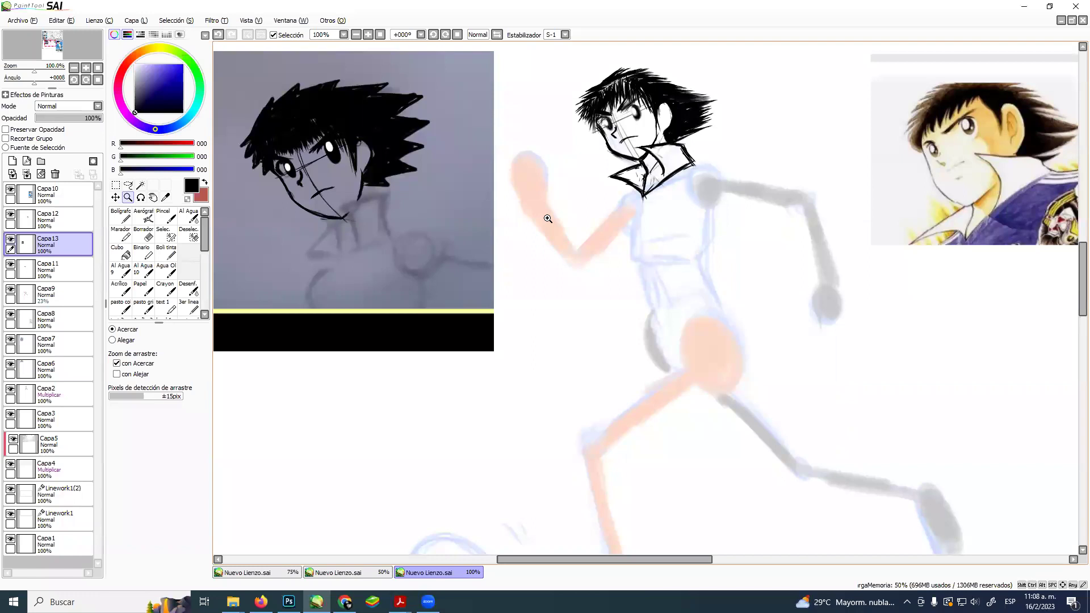
key("shift")
key("super+shift+s")
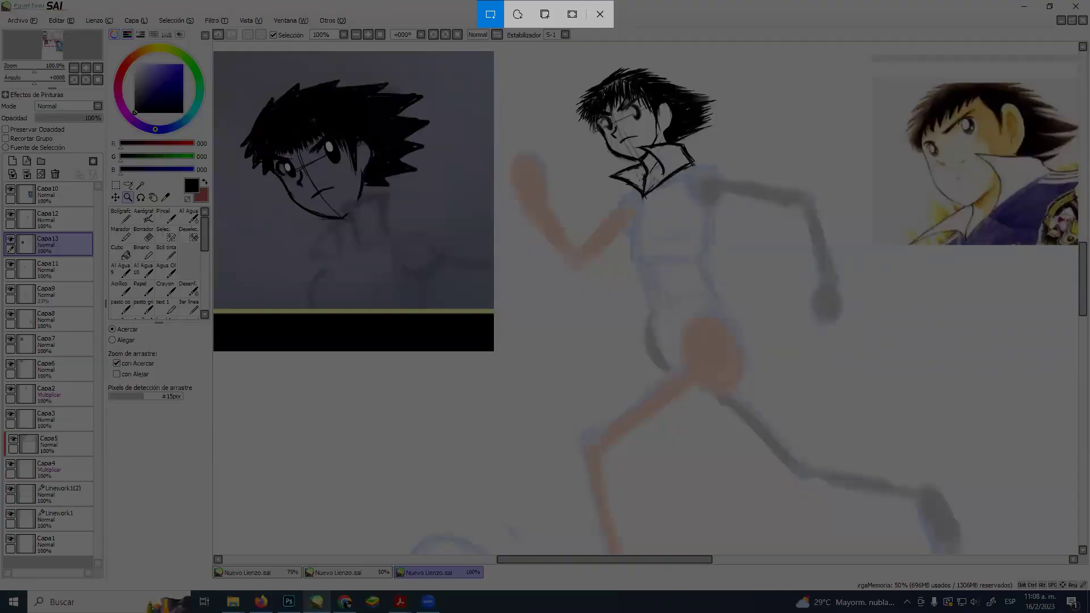
key("Escape")
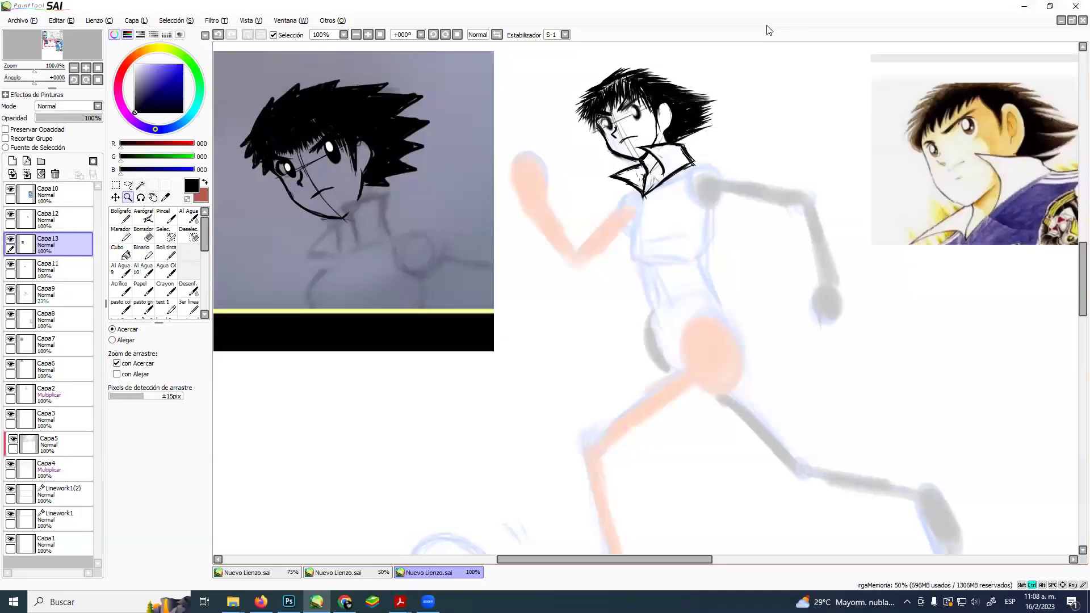
key("ctrl+shift+n")
key("space")
left_click_drag(655, 303, 837, 454)
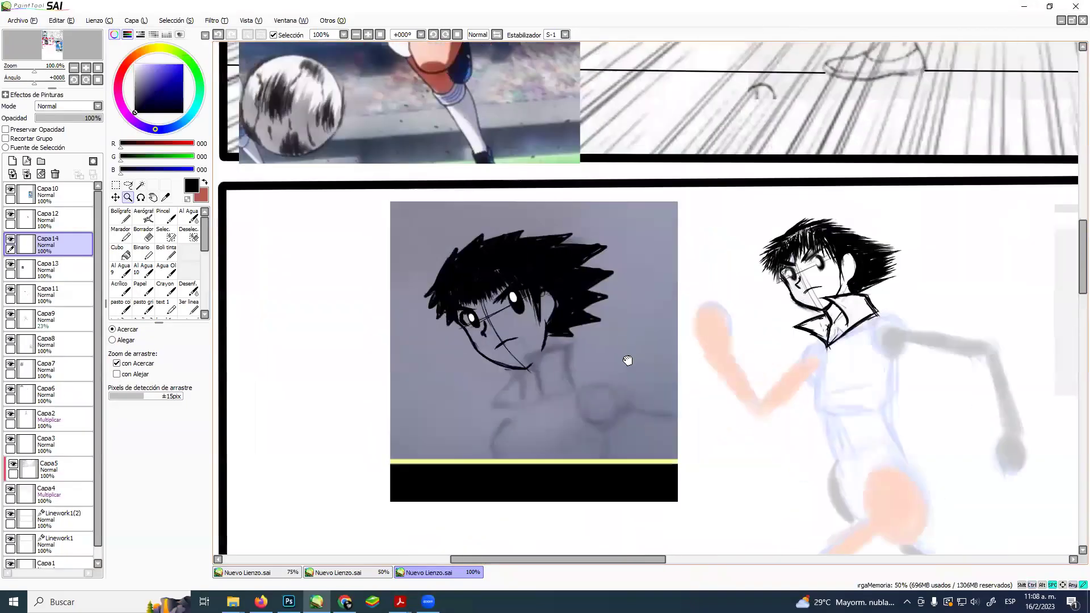
left_click_drag(627, 360, 713, 542)
left_click_drag(645, 170, 723, 419)
left_click_drag(622, 149, 512, 378)
scroll(512, 377, "up", 1)
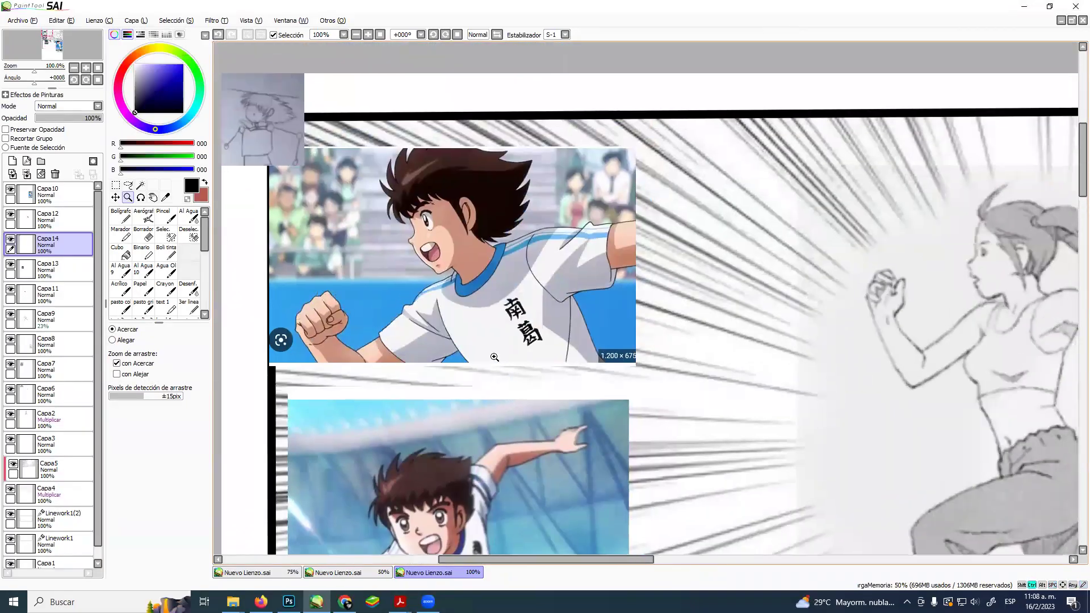
Enlarge the pasted pencil sketch and place it in the lower panel, just beneath the corrected pencil head.
key("ctrl+t")
left_click_drag(253, 134, 477, 480)
mouse_move(632, 445)
left_mouse_down()
mouse_move(608, 312)
mouse_move(493, 42)
left_mouse_up()
left_click_drag(358, 66, 447, 394)
left_click_drag(551, 375, 540, 90)
left_click_drag(440, 117, 510, 390)
mouse_move(612, 329)
left_mouse_down()
mouse_move(599, 283)
mouse_move(529, 175)
mouse_move(554, 185)
left_mouse_up()
left_click_drag(437, 241, 312, 245)
left_click_drag(362, 293, 560, 515)
left_click_drag(462, 342, 441, 350)
key("Return")
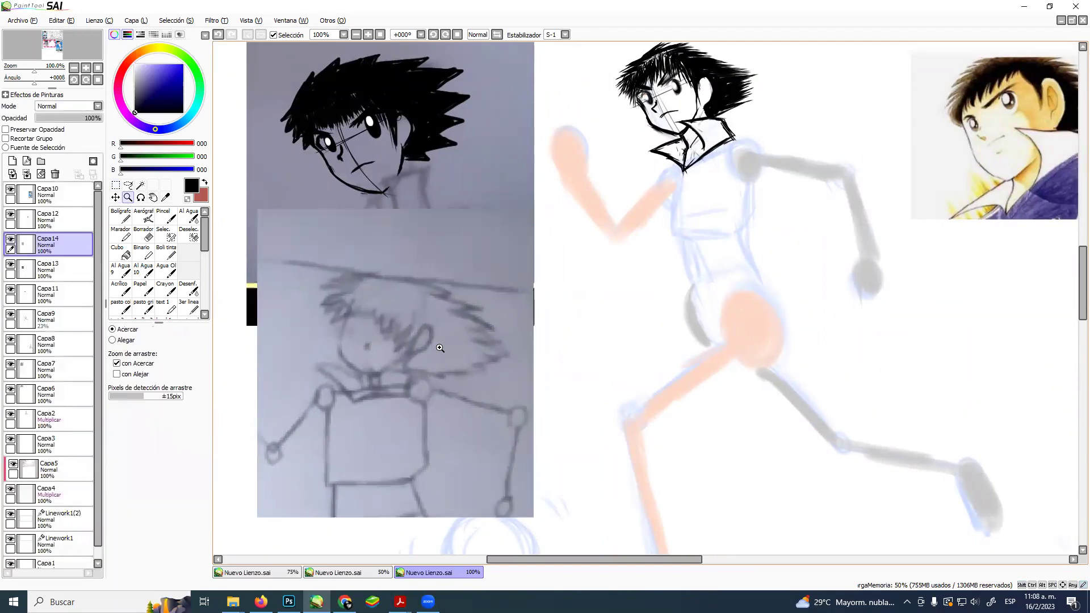
Trace the second sketch's face contour and a smaller ear in black with Boli tinta, covering the original pencil ear in grey.
left_click(167, 253)
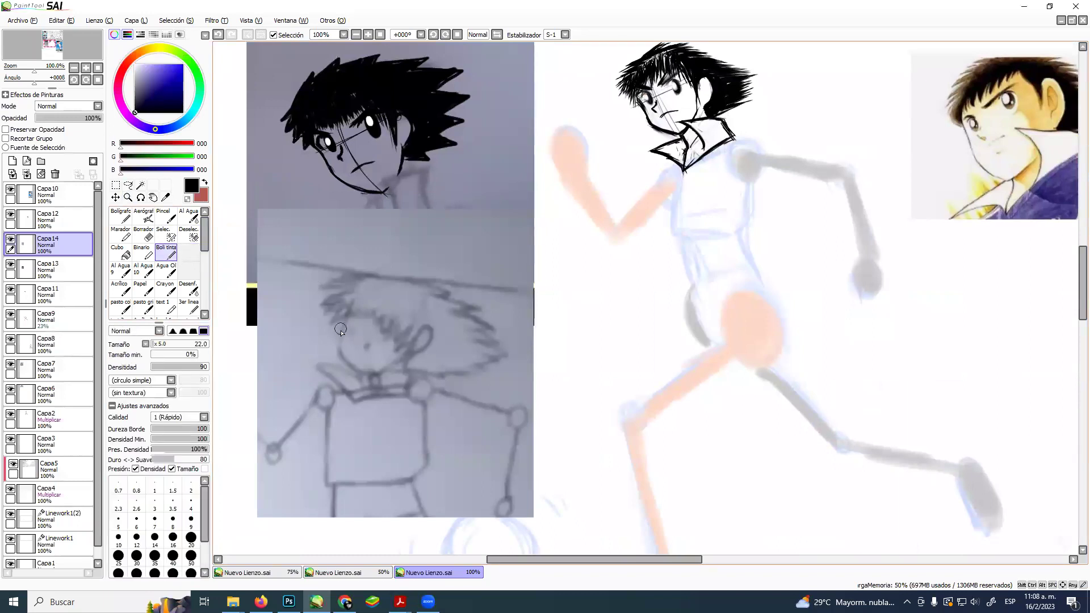
mouse_move(339, 328)
left_mouse_down()
mouse_move(364, 370)
mouse_move(398, 357)
left_mouse_up()
mouse_move(405, 336)
left_mouse_down()
mouse_move(413, 343)
mouse_move(399, 354)
mouse_move(427, 327)
mouse_move(419, 356)
mouse_move(424, 343)
left_mouse_up()
left_click(437, 349, "alt")
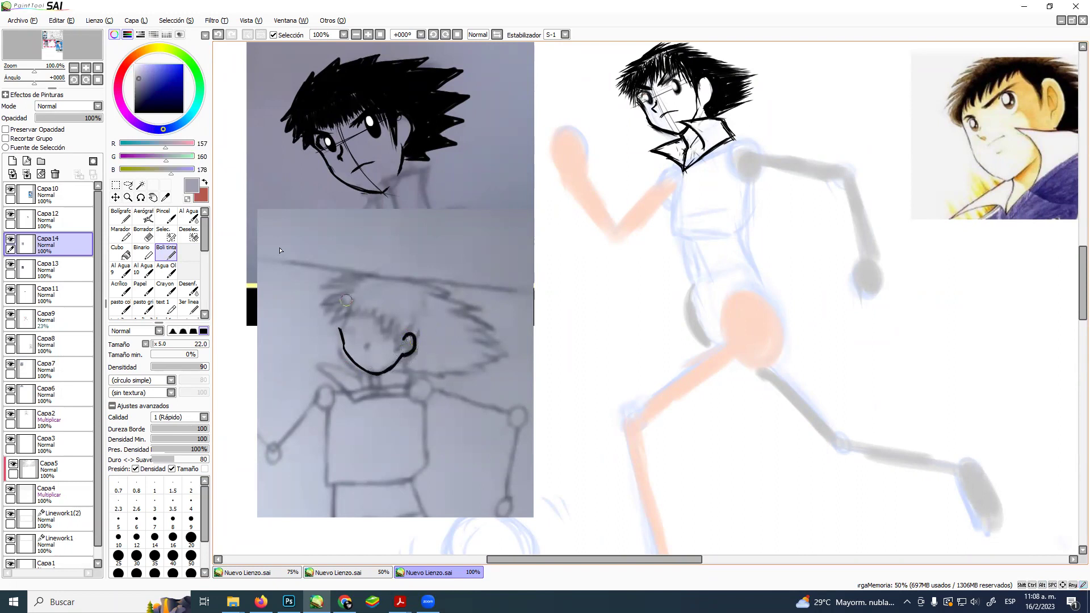
Outline the second head's spiky hair and zigzag fringe in black, and paint over the excess pencil hair in grey.
left_click_drag(140, 106, 109, 155)
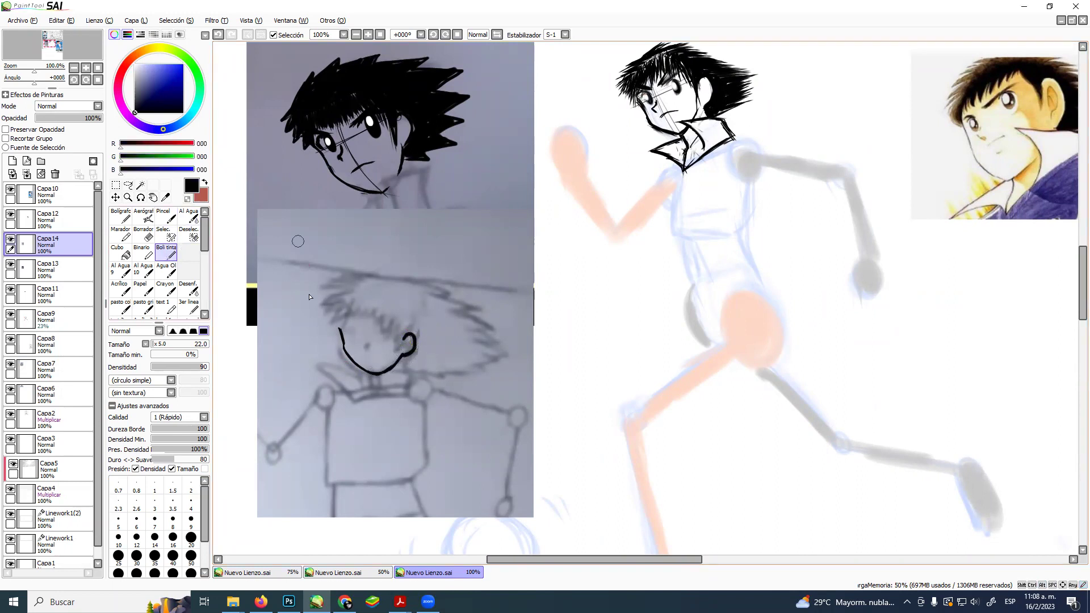
mouse_move(335, 306)
left_mouse_down()
mouse_move(326, 322)
mouse_move(335, 310)
mouse_move(341, 329)
mouse_move(352, 317)
mouse_move(388, 332)
mouse_move(396, 320)
mouse_move(403, 335)
left_mouse_up()
mouse_move(334, 303)
left_mouse_down()
mouse_move(424, 285)
mouse_move(413, 291)
mouse_move(443, 300)
mouse_move(427, 309)
mouse_move(460, 324)
mouse_move(436, 333)
mouse_move(449, 347)
mouse_move(431, 348)
mouse_move(438, 362)
mouse_move(407, 360)
left_mouse_up()
left_click(487, 370, "alt")
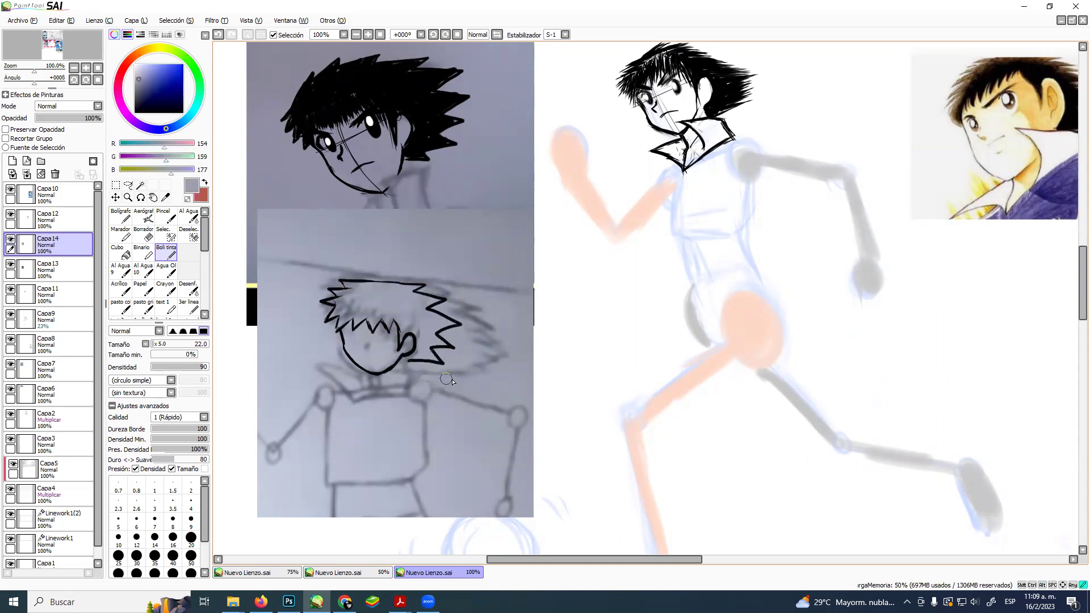
mouse_move(487, 352)
left_mouse_down()
mouse_move(480, 332)
mouse_move(500, 347)
mouse_move(466, 313)
mouse_move(477, 311)
left_mouse_up()
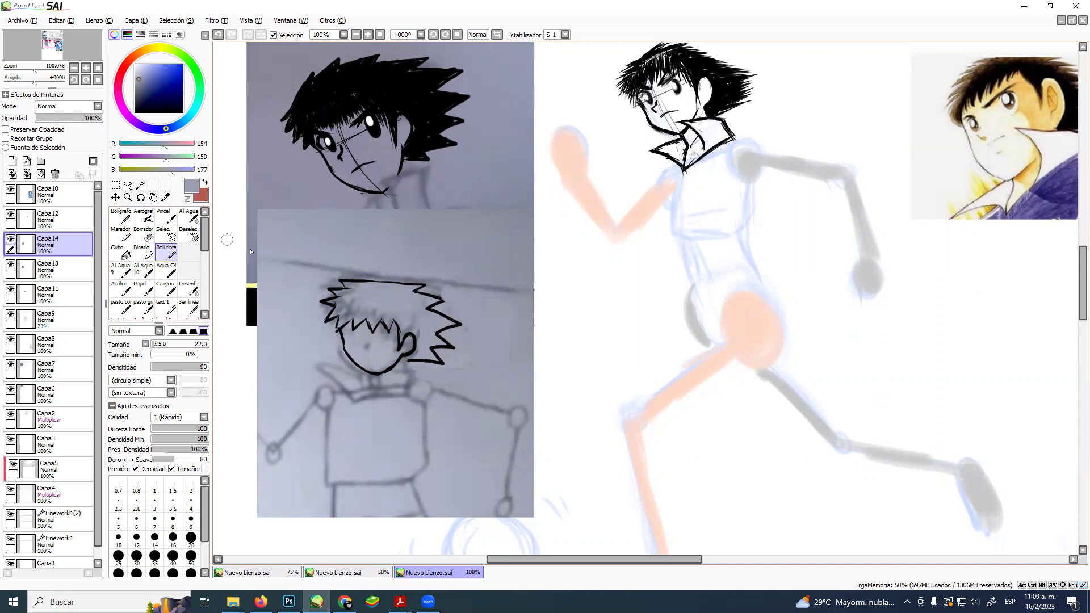
Draw the second head's neck lines in black, and add both eyes with white highlights under slanted eyebrows.
mouse_move(377, 375)
left_mouse_down()
mouse_move(404, 363)
mouse_move(405, 391)
left_mouse_up()
left_click(380, 371, "alt")
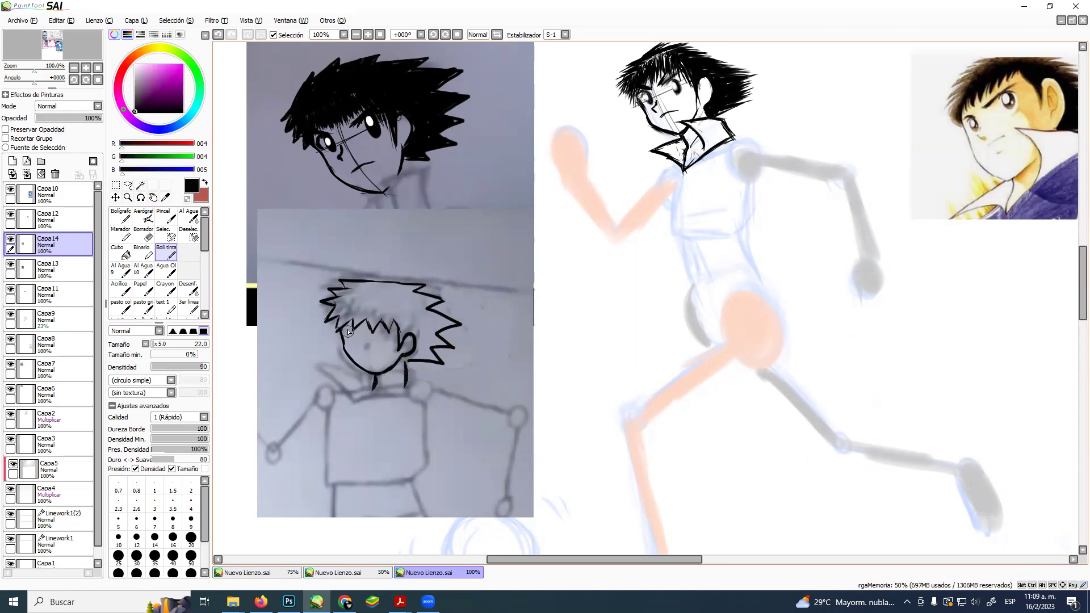
left_click_drag(340, 332, 351, 326)
left_click_drag(347, 327, 354, 333)
left_click_drag(384, 333, 383, 340)
left_click(570, 312, "alt")
left_click(352, 333)
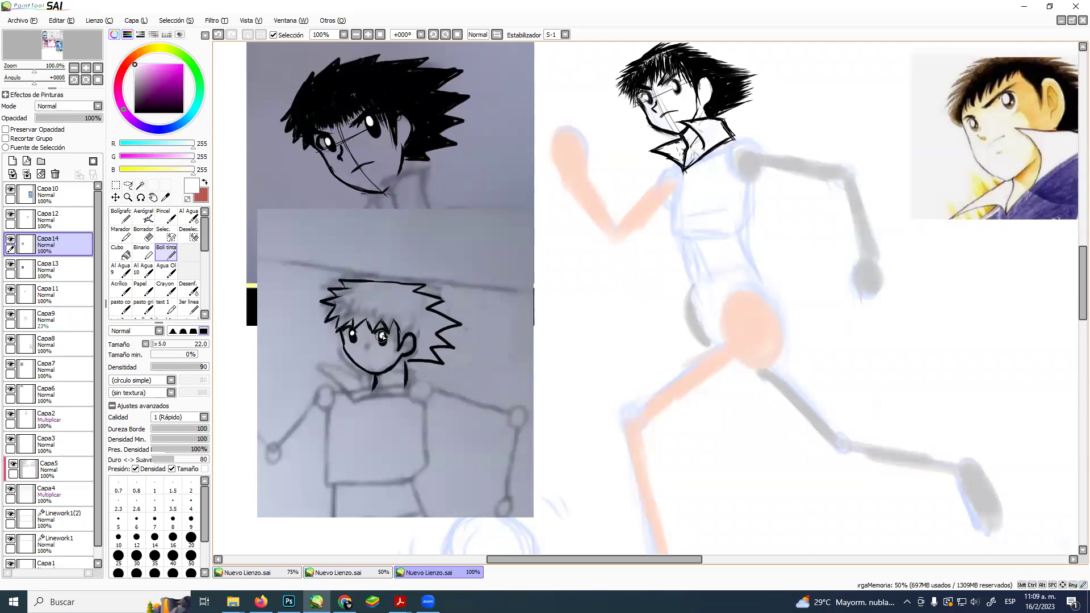
left_click(384, 337, "alt")
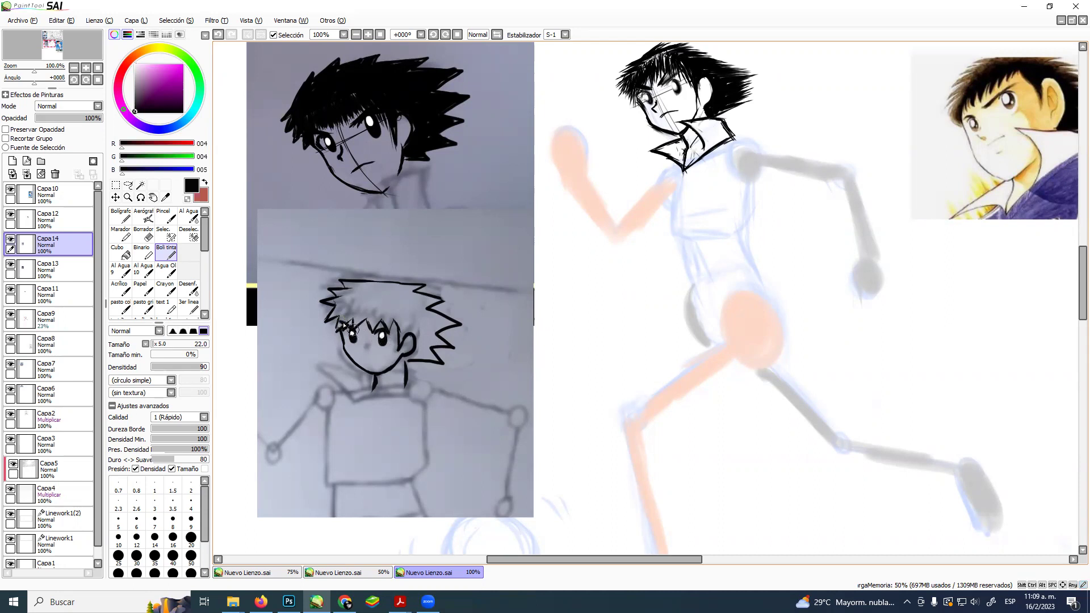
left_click_drag(389, 324, 375, 333)
left_click_drag(388, 323, 373, 334)
Draw the second head's nose and straight mouth, and add an open pointed shirt collar with a shoulder line.
mouse_move(362, 360)
left_mouse_down()
mouse_move(406, 369)
mouse_move(377, 367)
mouse_move(394, 396)
left_mouse_up()
left_click(397, 380, "alt")
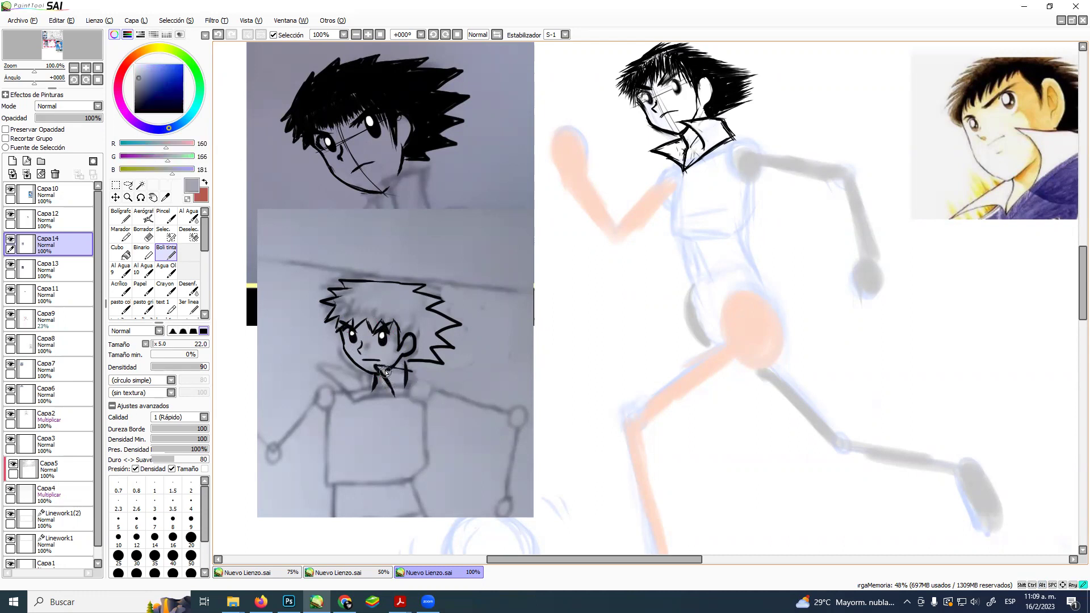
mouse_move(406, 380)
left_mouse_down()
mouse_move(337, 372)
mouse_move(359, 399)
left_mouse_up()
left_click(387, 377, "alt")
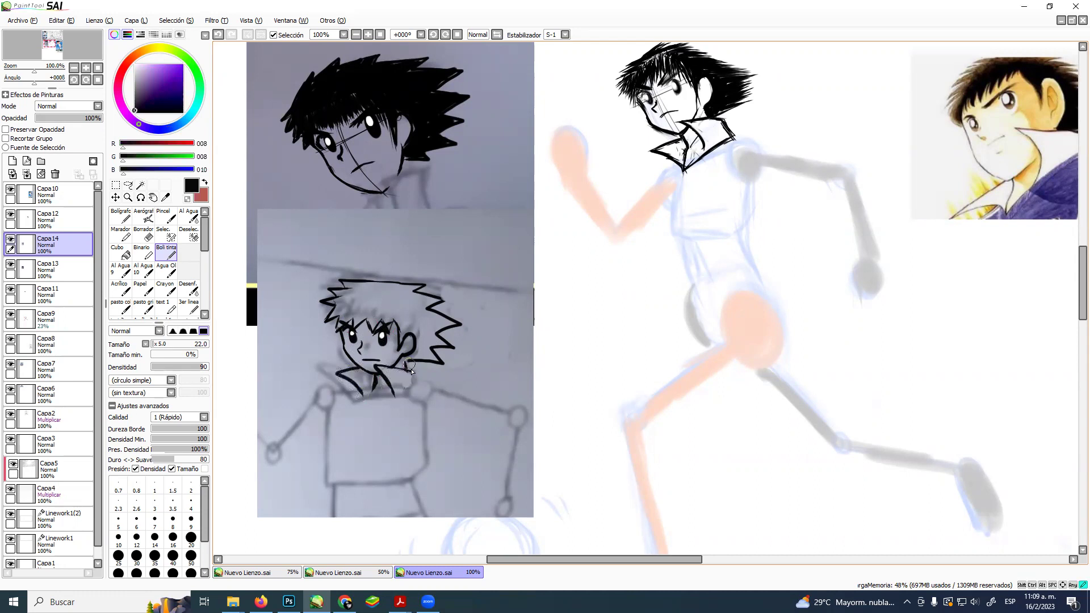
mouse_move(414, 377)
left_mouse_down()
mouse_move(426, 387)
mouse_move(406, 392)
mouse_move(461, 391)
left_mouse_up()
mouse_move(362, 391)
left_mouse_down()
mouse_move(334, 395)
mouse_move(374, 389)
mouse_move(371, 414)
mouse_move(397, 395)
left_mouse_up()
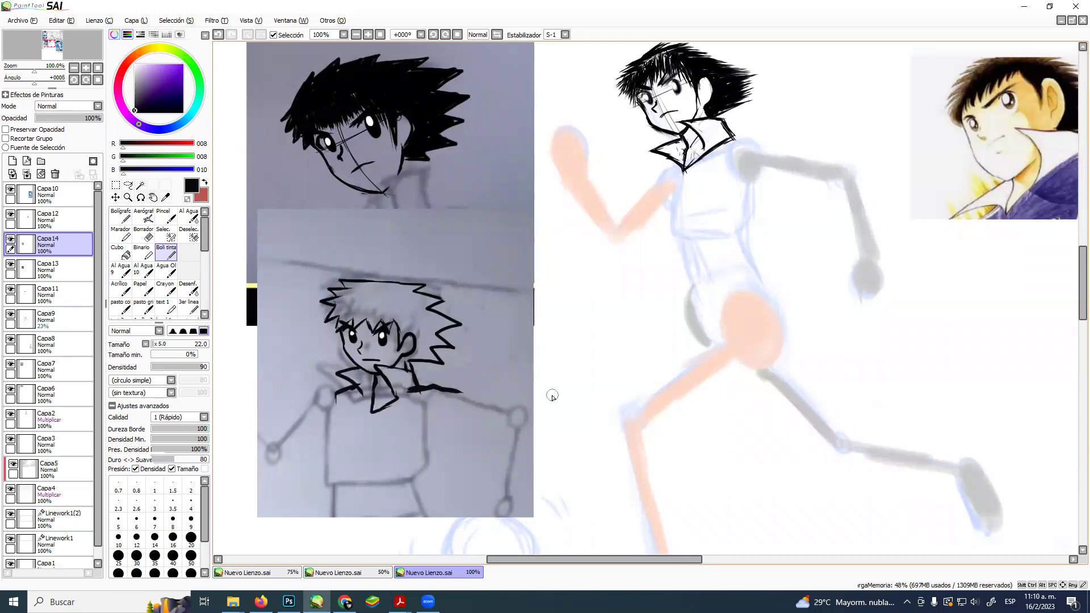
Capture one screen clip of the first corrected pencil head and another of the second corrected head with its collar.
key("super+shift+s")
left_click_drag(267, 45, 482, 233)
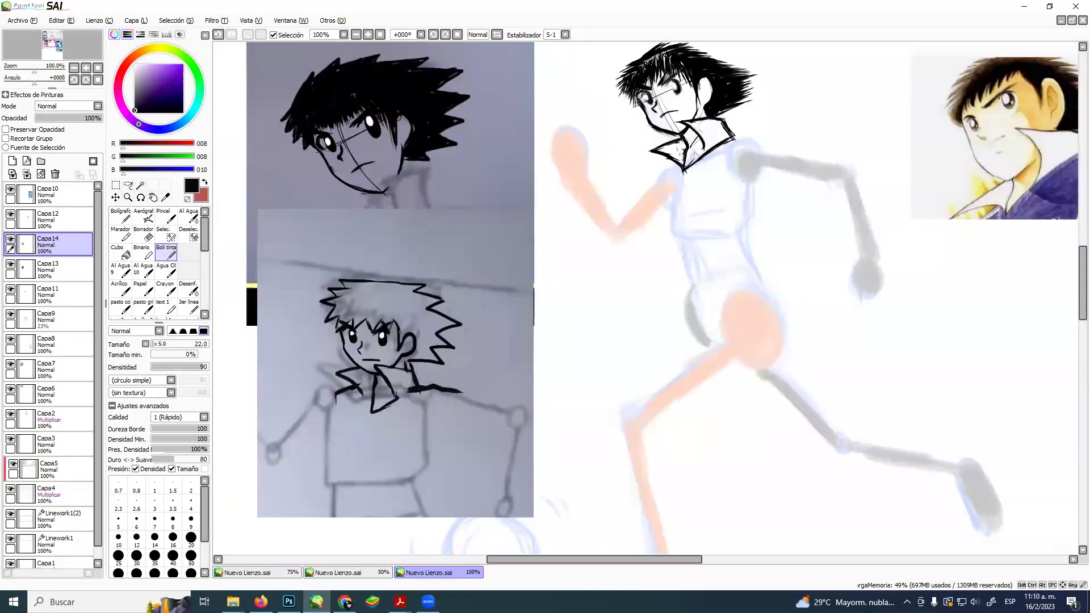
key("alt+Tab")
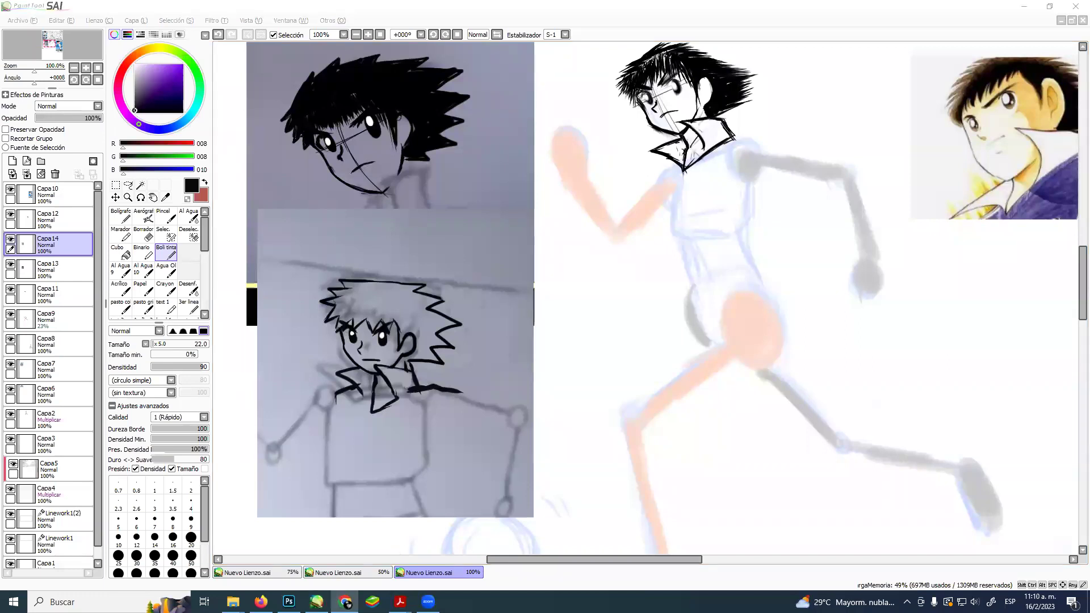
left_click(749, 27)
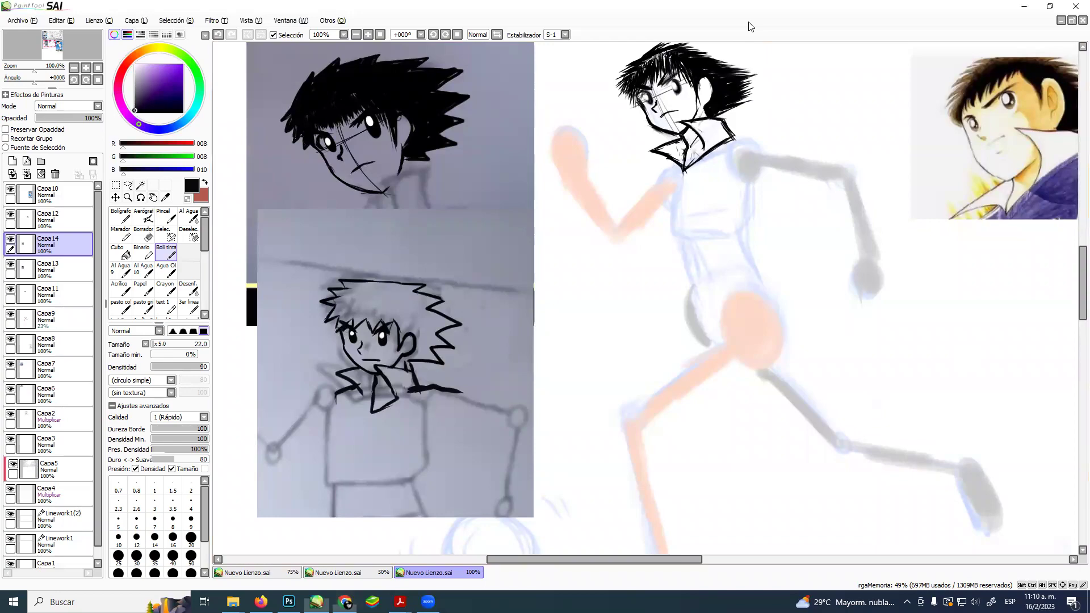
key("super+shift+s")
left_click_drag(287, 243, 473, 437)
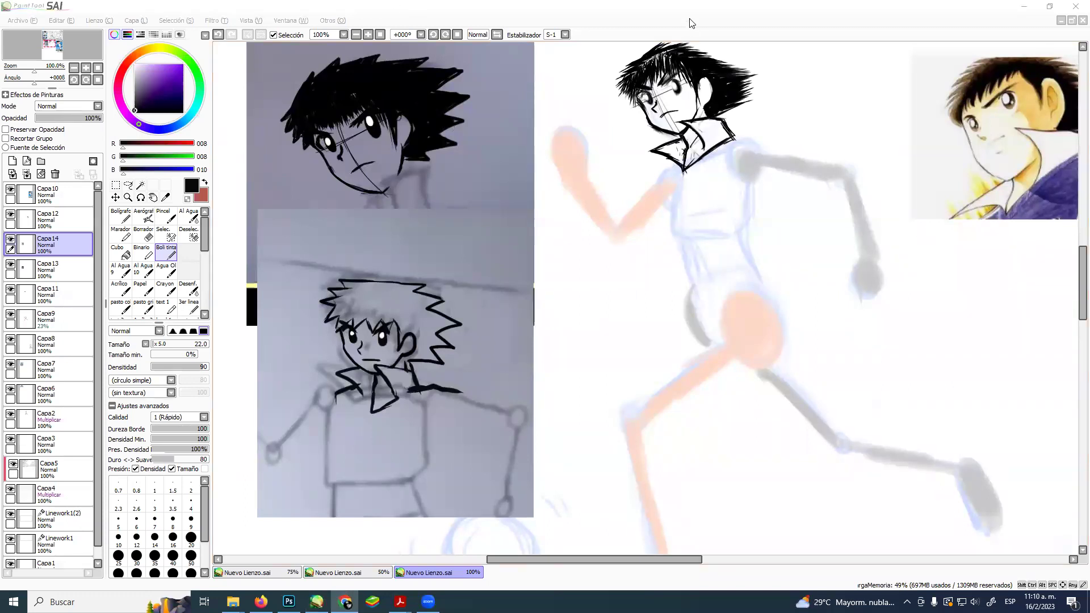
left_click(691, 23)
Toggle the visibility of Capa9, Capa8, Capa7, Capa12 and Capa10 to identify which layer holds the large color reference picture.
left_click_drag(663, 167, 601, 145)
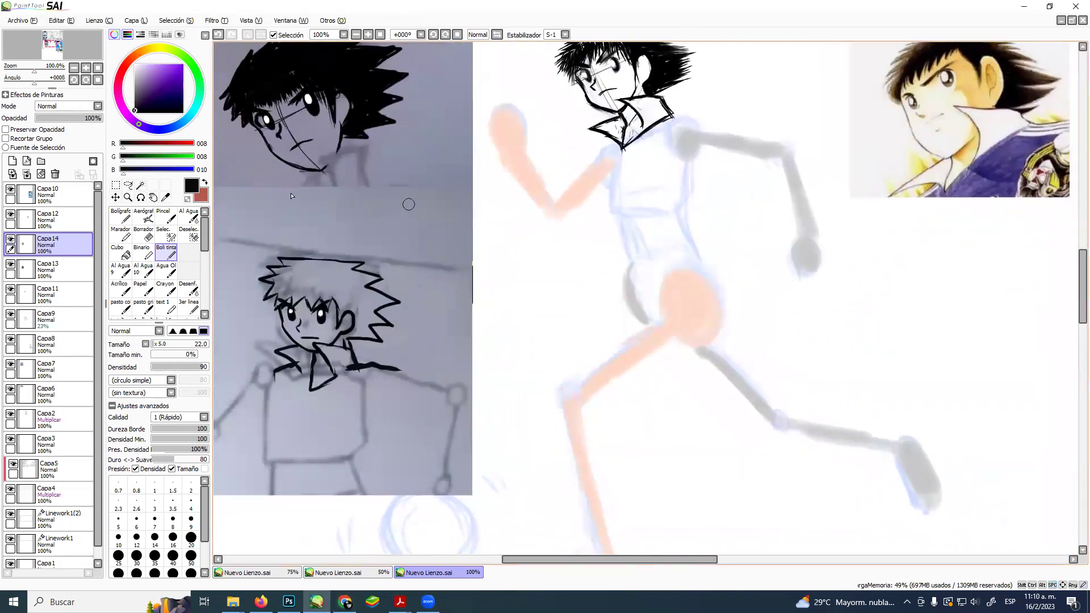
left_click(128, 197)
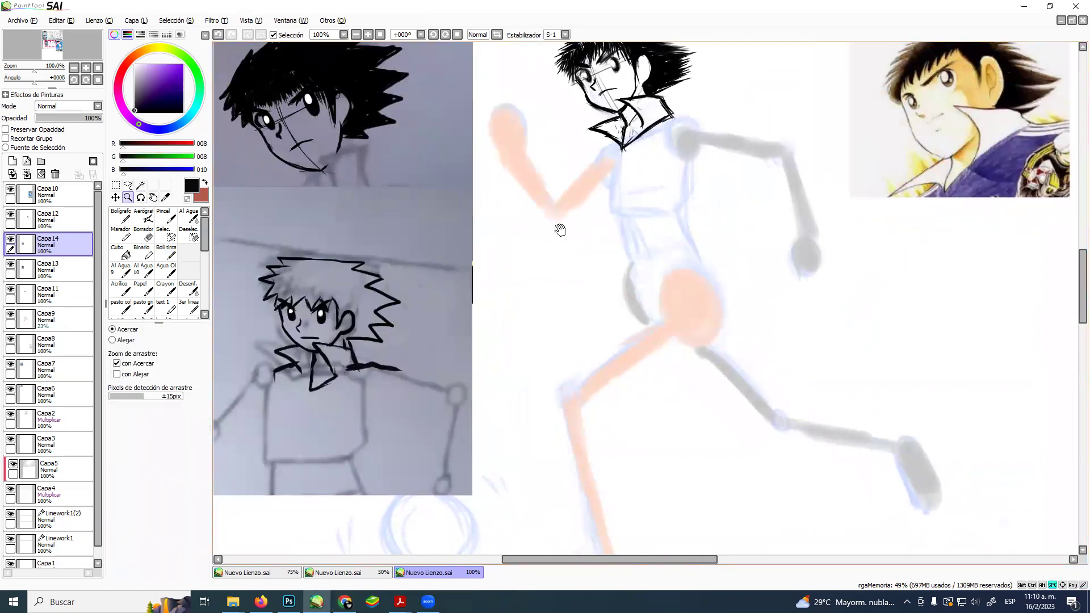
left_click(699, 255, "alt")
left_click_drag(697, 254, 608, 256)
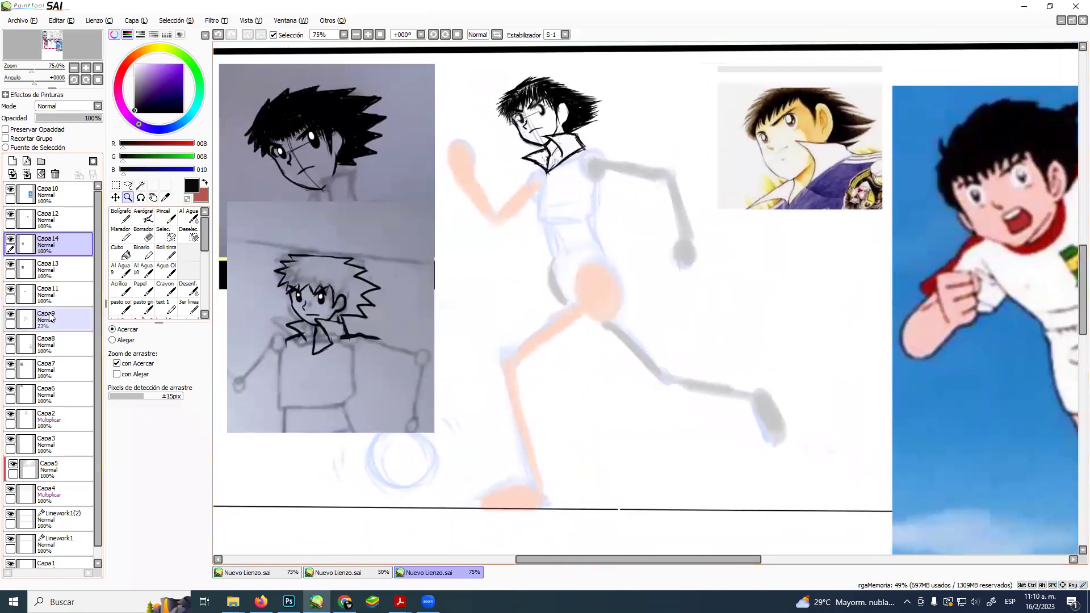
left_click(10, 315)
left_click(10, 315)
left_click(10, 339)
left_click(10, 339)
left_click(10, 364)
left_click(11, 364)
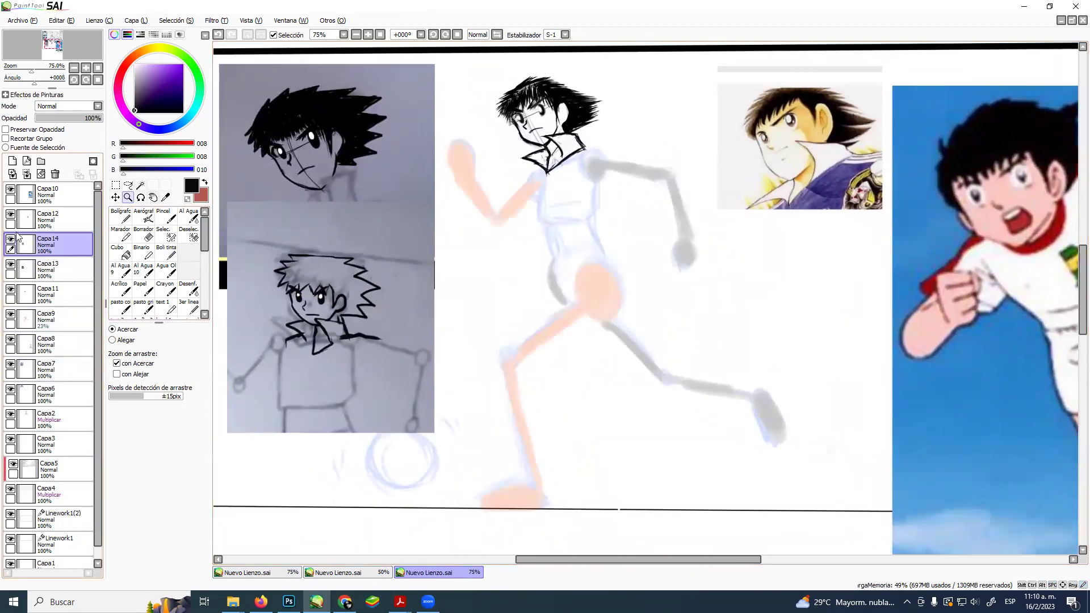
left_click(10, 215)
left_click(11, 215)
left_click(11, 190)
left_click(10, 190)
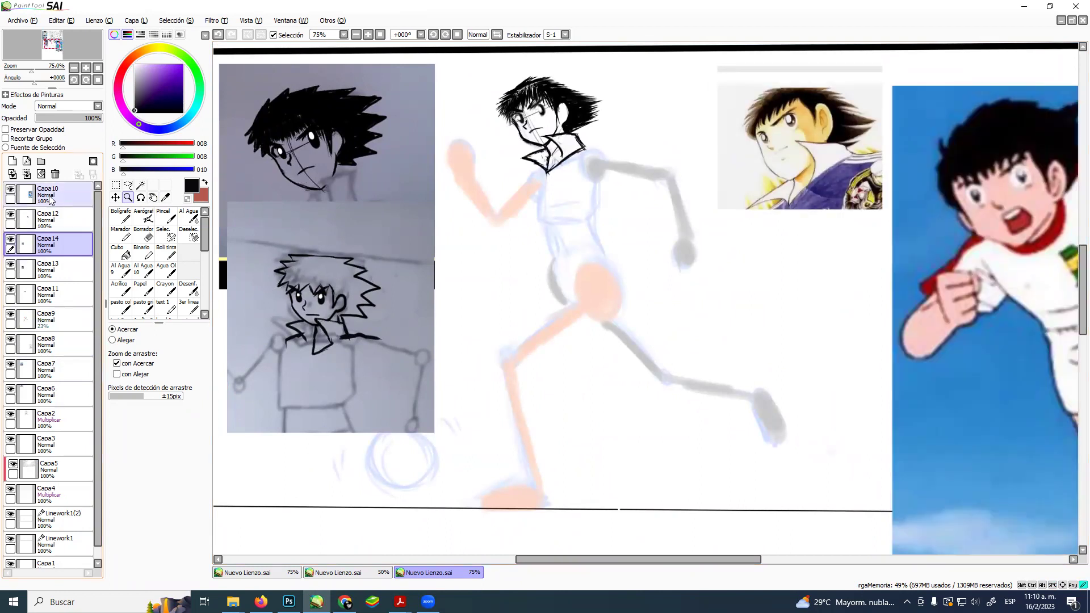
Shrink the large color reference picture on Capa10 and move it beside the runner so the whole player shows.
left_click(50, 199)
key("ctrl+t")
left_click_drag(1005, 294, 679, 274)
left_click_drag(568, 63, 669, 231)
left_click_drag(817, 352, 934, 187)
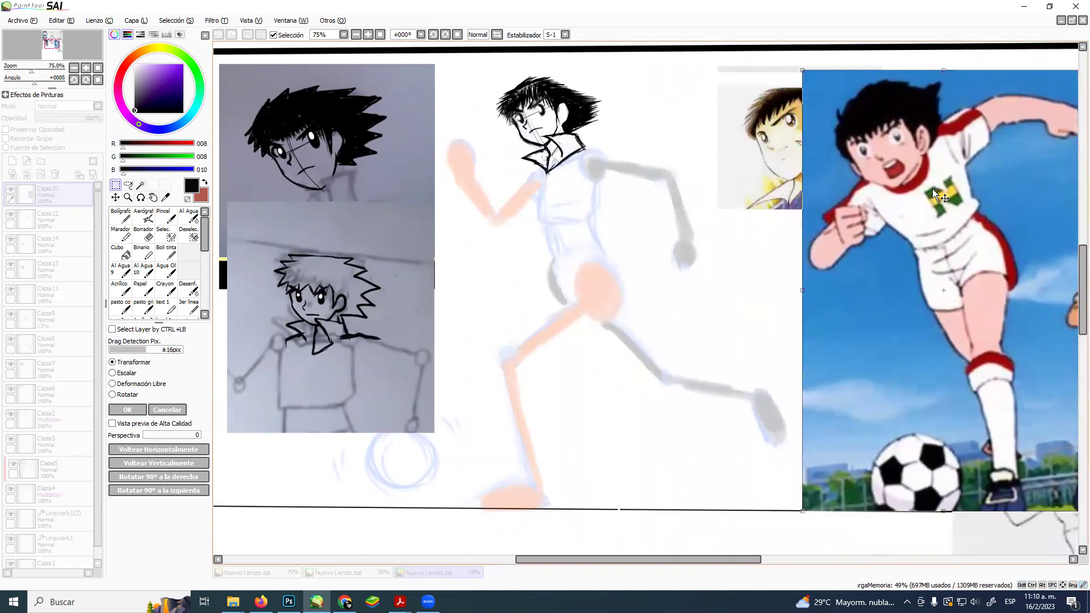
key("Return")
key("ctrl+space")
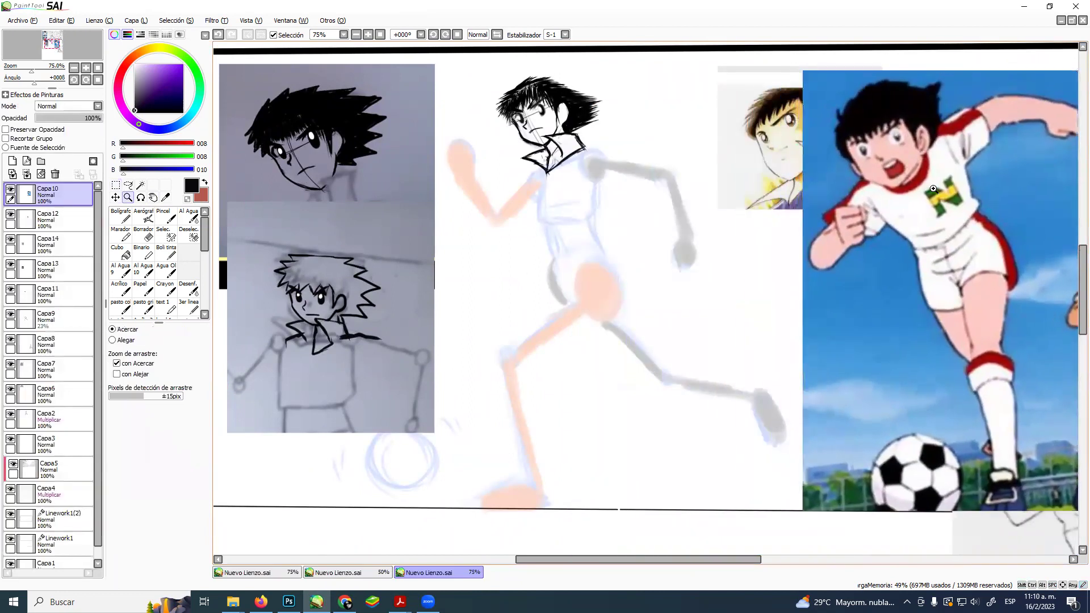
Draw the runner's rear shoulder and short shirt sleeve in black on Capa11 with the Boli tinta pen.
left_click(48, 295)
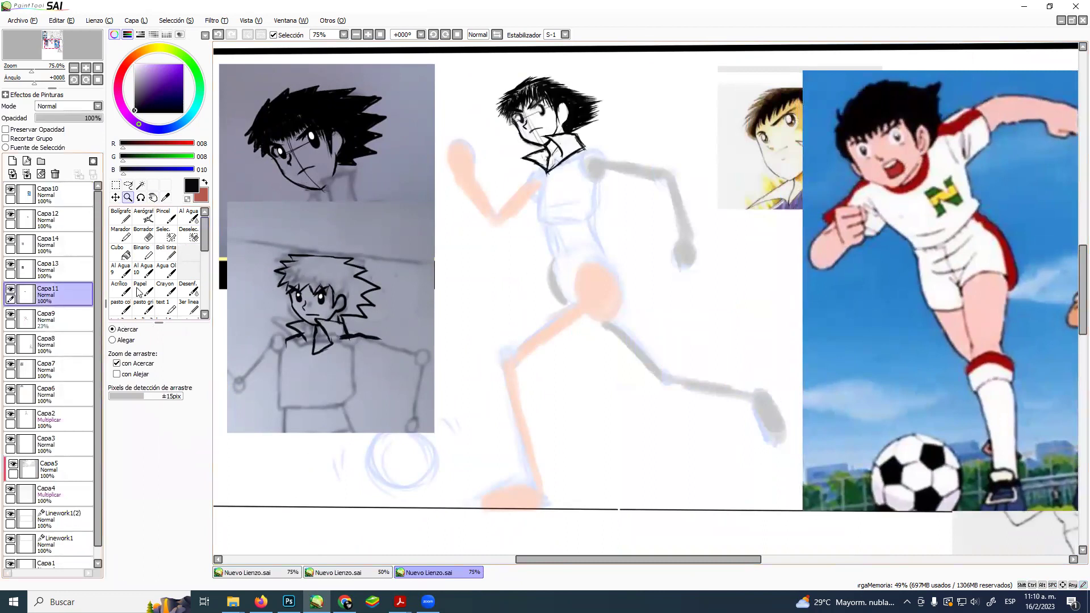
left_click(166, 253)
mouse_move(583, 151)
left_mouse_down()
mouse_move(625, 153)
mouse_move(626, 180)
mouse_move(627, 166)
mouse_move(622, 182)
mouse_move(598, 182)
mouse_move(629, 183)
mouse_move(600, 183)
mouse_move(624, 181)
mouse_move(626, 154)
mouse_move(625, 178)
left_mouse_up()
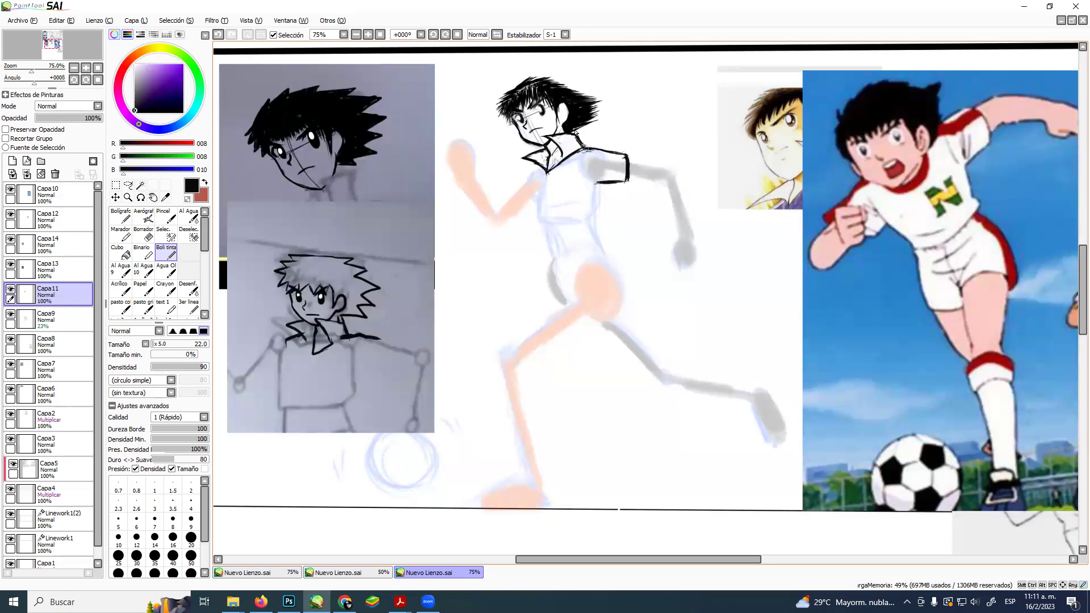
Draw both sides and the bottom hem of the runner's shirt, and erase the overlapping lines at the hem's front corner.
left_click_drag(600, 186, 601, 245)
mouse_move(549, 250)
left_mouse_down()
mouse_move(551, 259)
mouse_move(597, 248)
mouse_move(540, 244)
mouse_move(545, 254)
mouse_move(538, 213)
left_mouse_up()
key("ctrl+z")
key("ctrl+z")
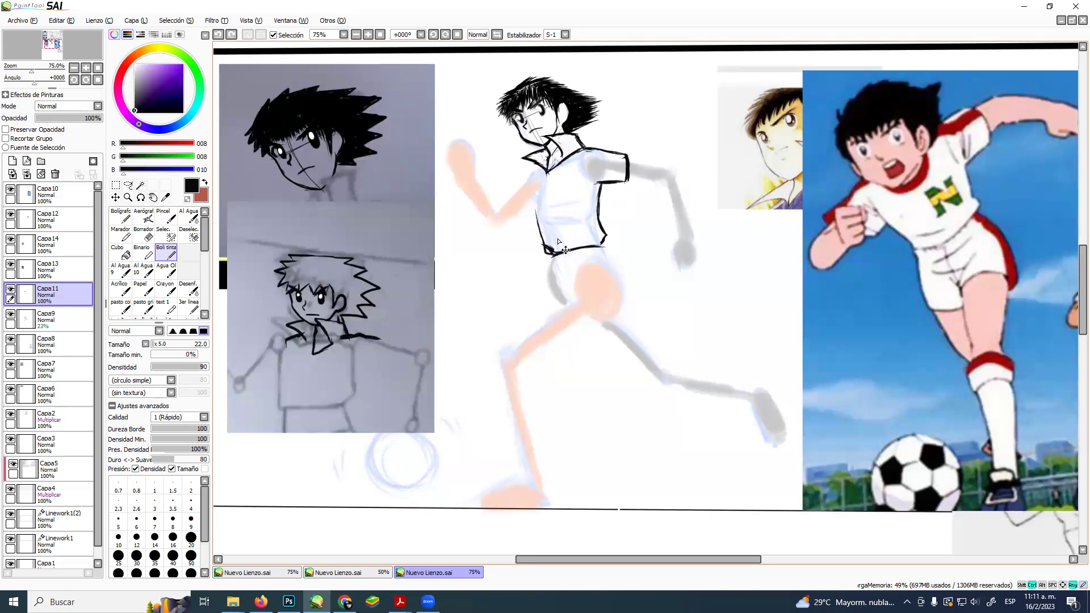
left_click(539, 175)
left_click_drag(532, 185, 555, 251)
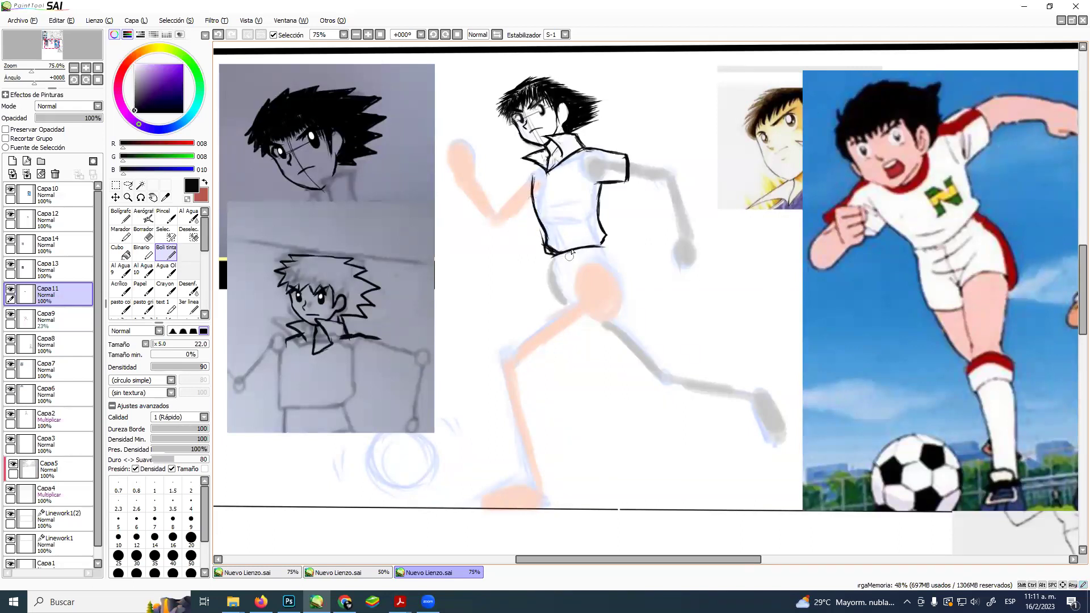
left_click(534, 243, "alt")
key("e")
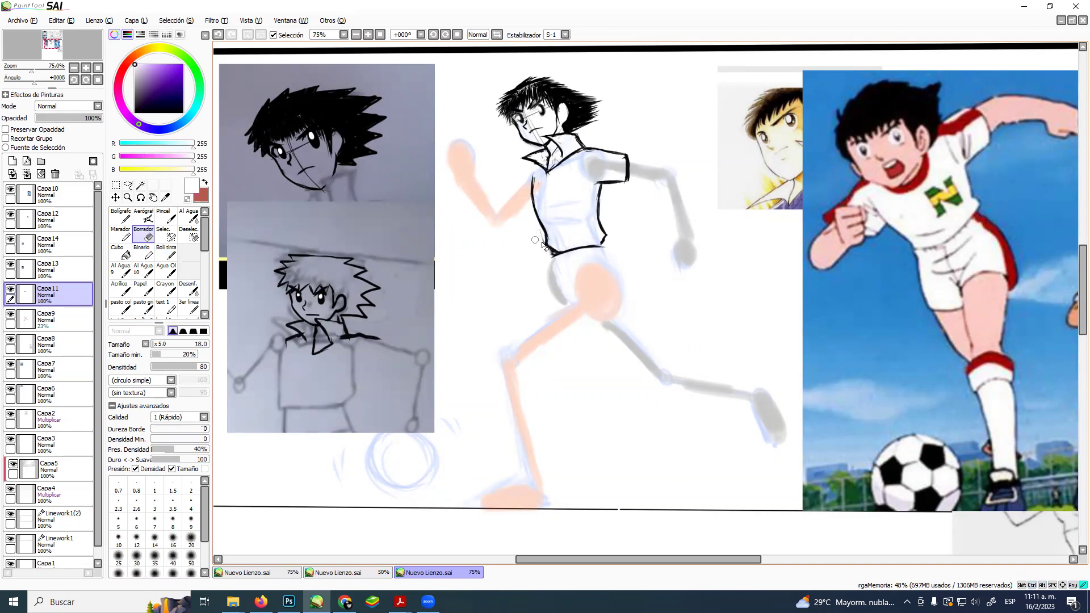
Draw the shirt's front sleeve and add a bold black letter N on the chest.
left_click(168, 253)
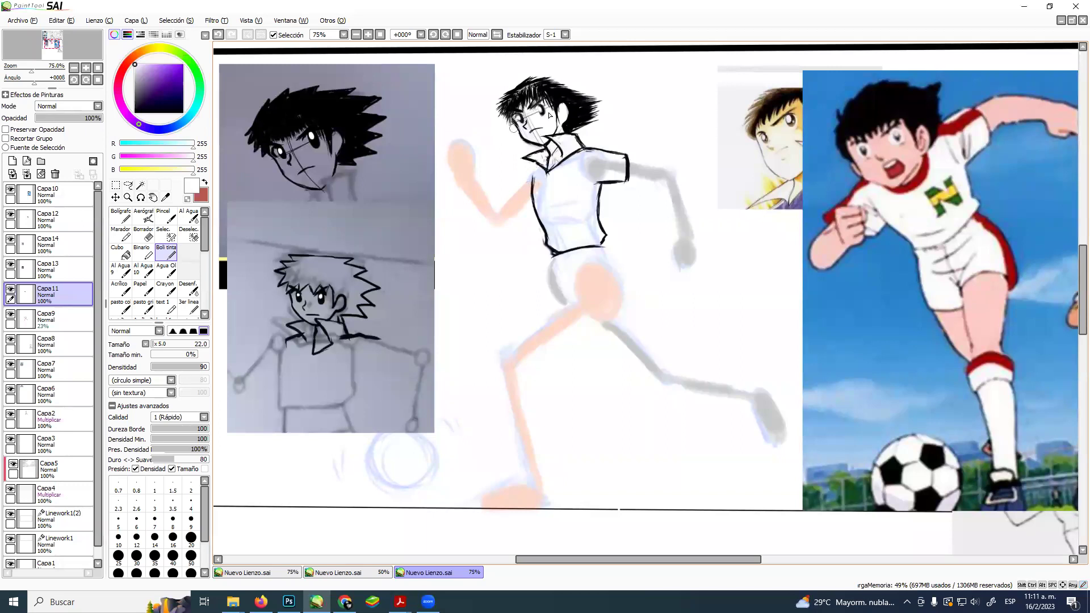
left_click(529, 180, "alt")
mouse_move(526, 176)
left_mouse_down()
mouse_move(517, 207)
mouse_move(533, 210)
mouse_move(571, 180)
mouse_move(585, 196)
mouse_move(587, 179)
mouse_move(585, 198)
mouse_move(574, 176)
mouse_move(584, 190)
mouse_move(584, 173)
mouse_move(573, 182)
mouse_move(583, 188)
mouse_move(586, 172)
left_mouse_up()
key("ctrl+z")
key("ctrl+z")
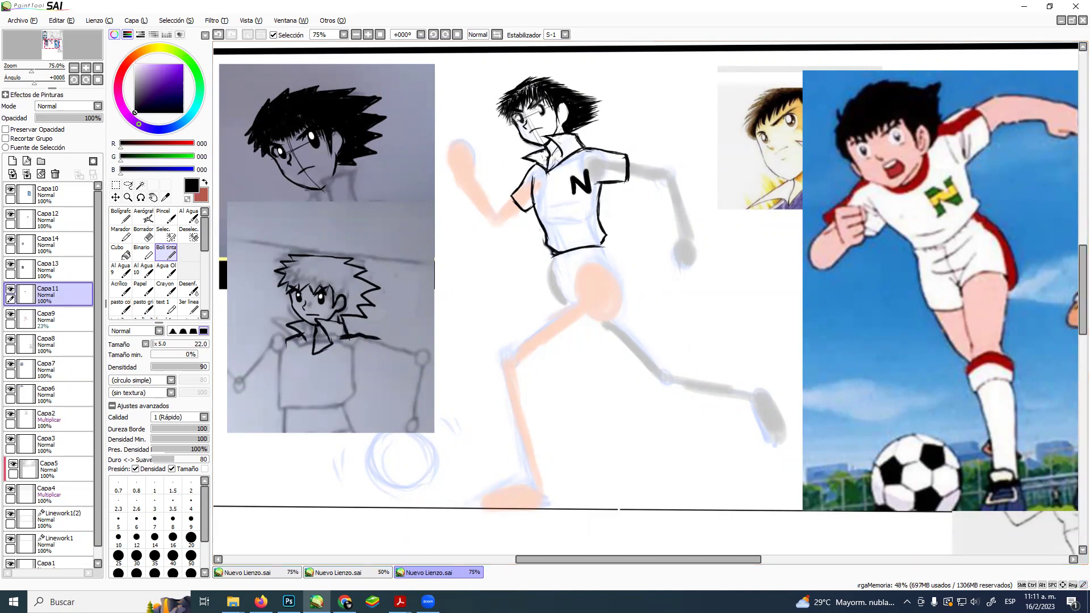
left_click(345, 602)
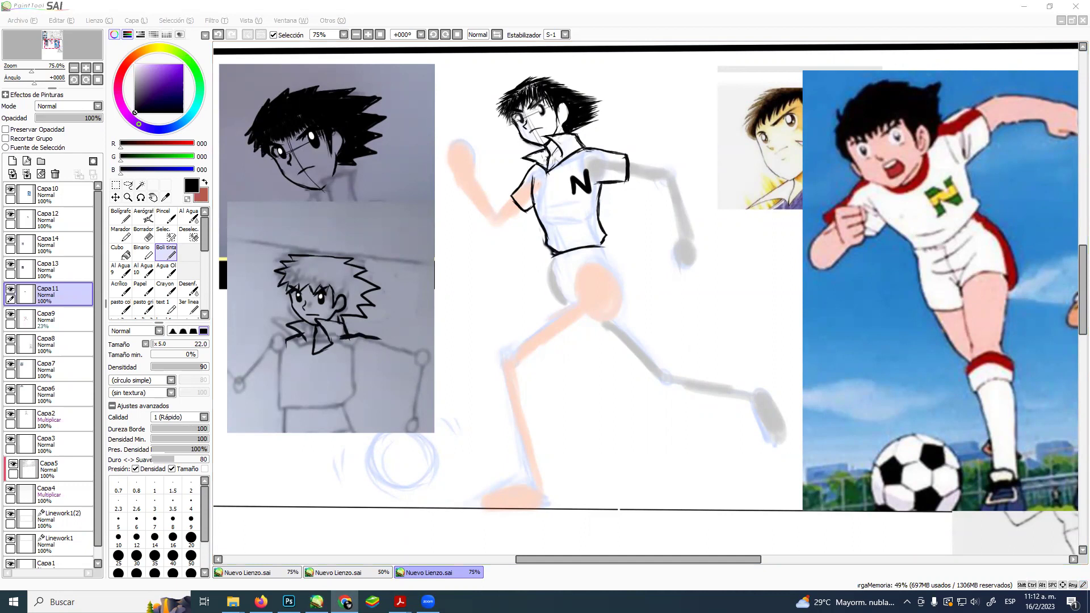
left_click(622, 250)
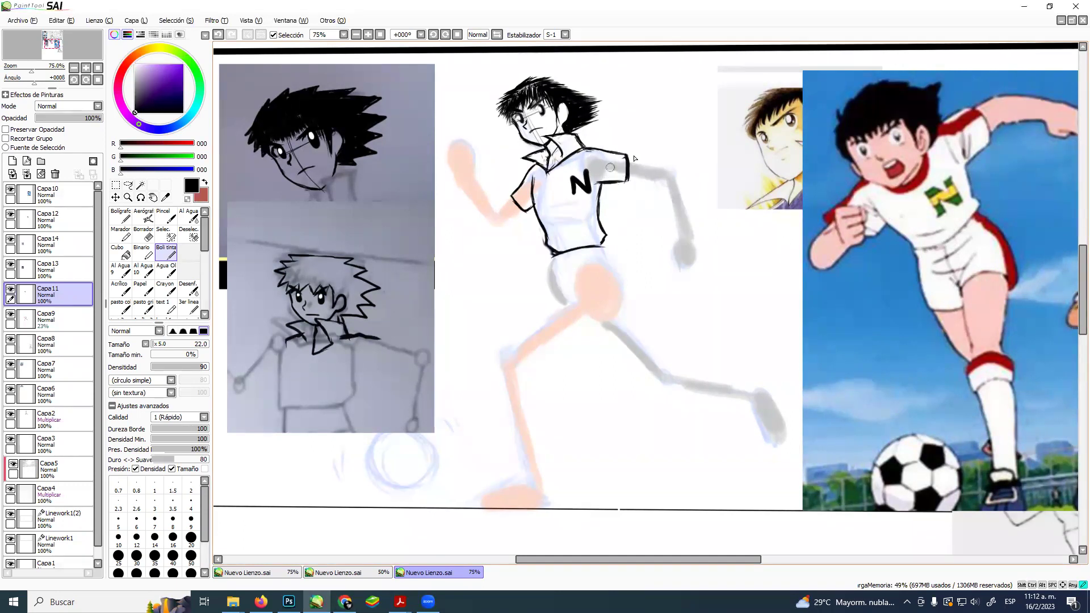
Draw the runner's bent rear and front arms over the guide, with circles for the elbows and blocky fists.
mouse_move(628, 162)
left_mouse_down()
mouse_move(659, 168)
mouse_move(647, 181)
mouse_move(668, 181)
mouse_move(668, 168)
mouse_move(675, 176)
mouse_move(680, 243)
left_mouse_up()
left_click_drag(674, 178, 686, 240)
key("ctrl+z")
key("ctrl+z")
key("ctrl+z")
mouse_move(676, 178)
left_mouse_down()
mouse_move(688, 234)
mouse_move(685, 192)
mouse_move(686, 245)
mouse_move(673, 250)
mouse_move(680, 261)
mouse_move(687, 235)
mouse_move(689, 262)
left_mouse_up()
key("ctrl+z")
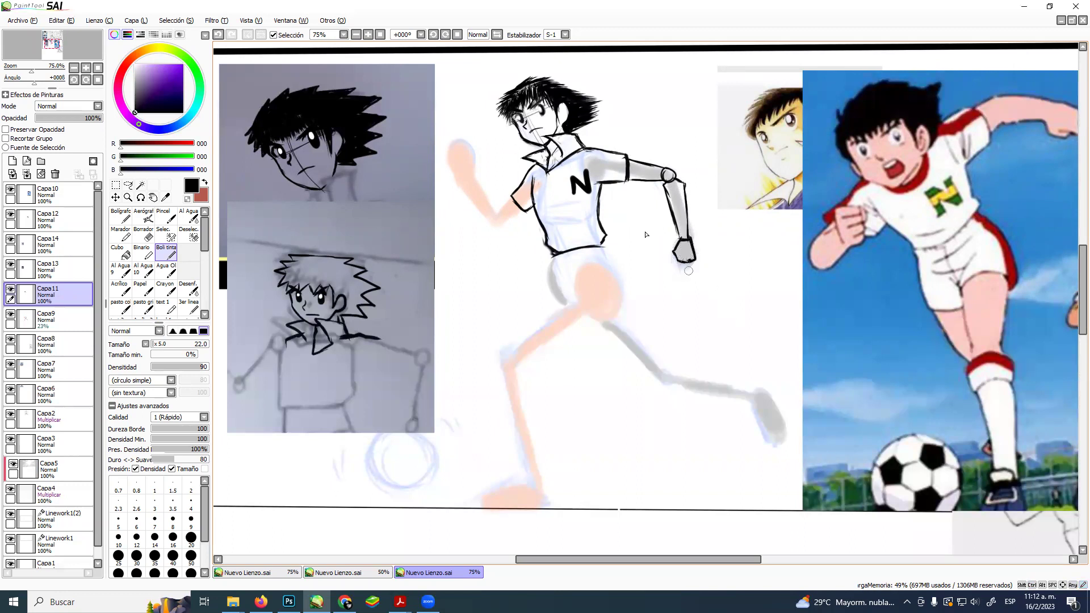
mouse_move(514, 193)
left_mouse_down()
mouse_move(496, 224)
mouse_move(513, 221)
mouse_move(502, 229)
mouse_move(530, 208)
mouse_move(502, 223)
mouse_move(491, 216)
mouse_move(496, 231)
mouse_move(477, 192)
mouse_move(504, 215)
left_mouse_up()
mouse_move(458, 177)
left_mouse_down()
mouse_move(462, 189)
mouse_move(467, 158)
mouse_move(477, 166)
mouse_move(472, 189)
left_mouse_up()
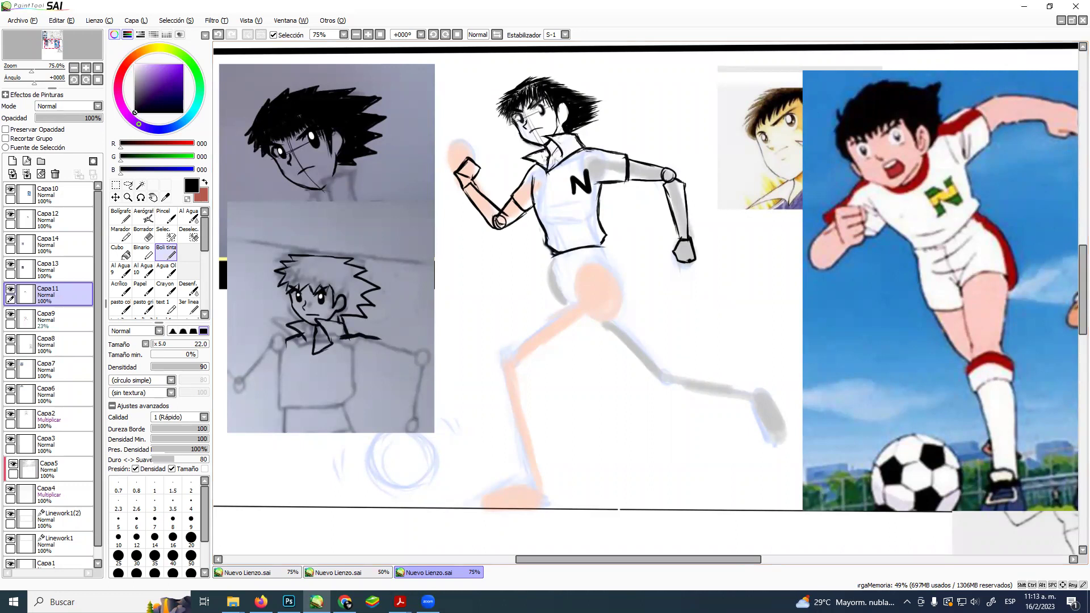
Capture a screen clip of the third pencil sketch and paste it into the comic page as a new layer.
left_click(346, 603)
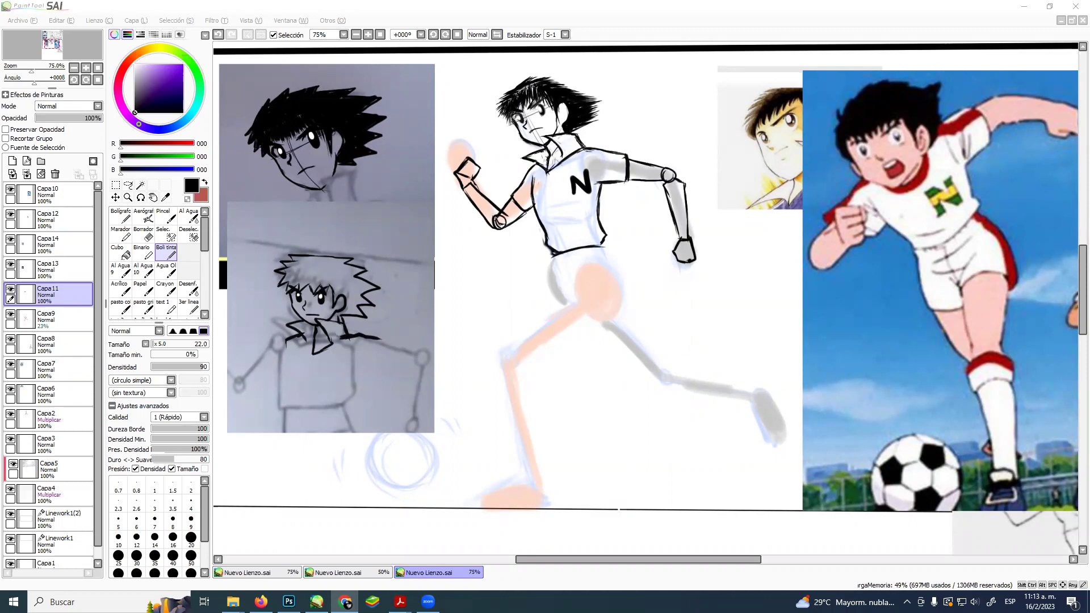
key("super+shift+s")
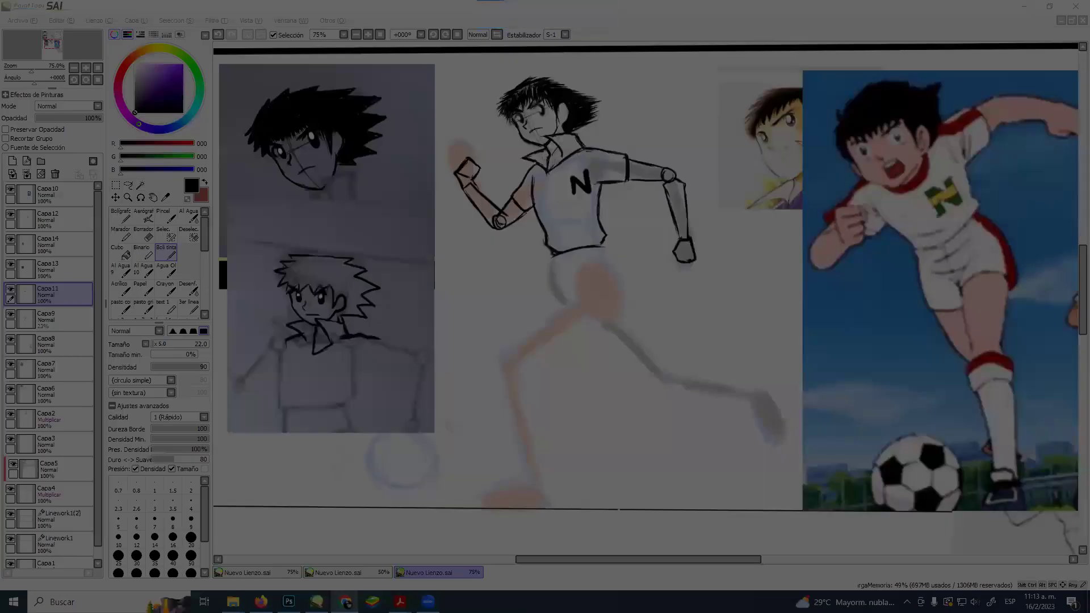
key("ctrl+v")
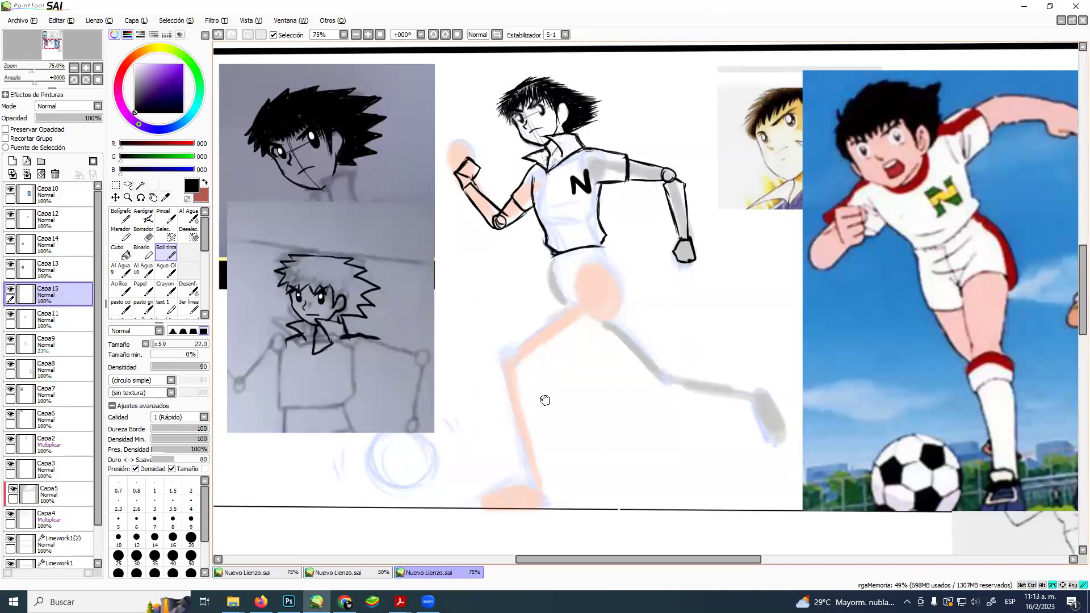
Move the pasted third sketch from the page's upper corner to below the second corrected sketch and enlarge it.
left_click_drag(460, 193, 550, 408)
left_click_drag(371, 158, 446, 396)
left_click_drag(516, 231, 621, 397)
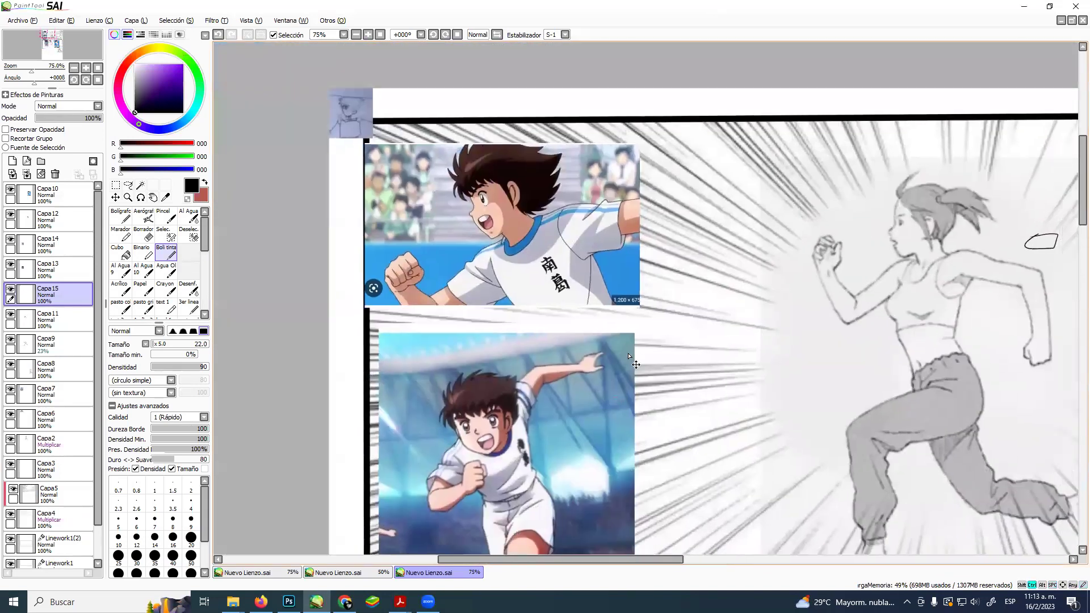
key("ctrl+t")
left_click_drag(355, 121, 745, 544)
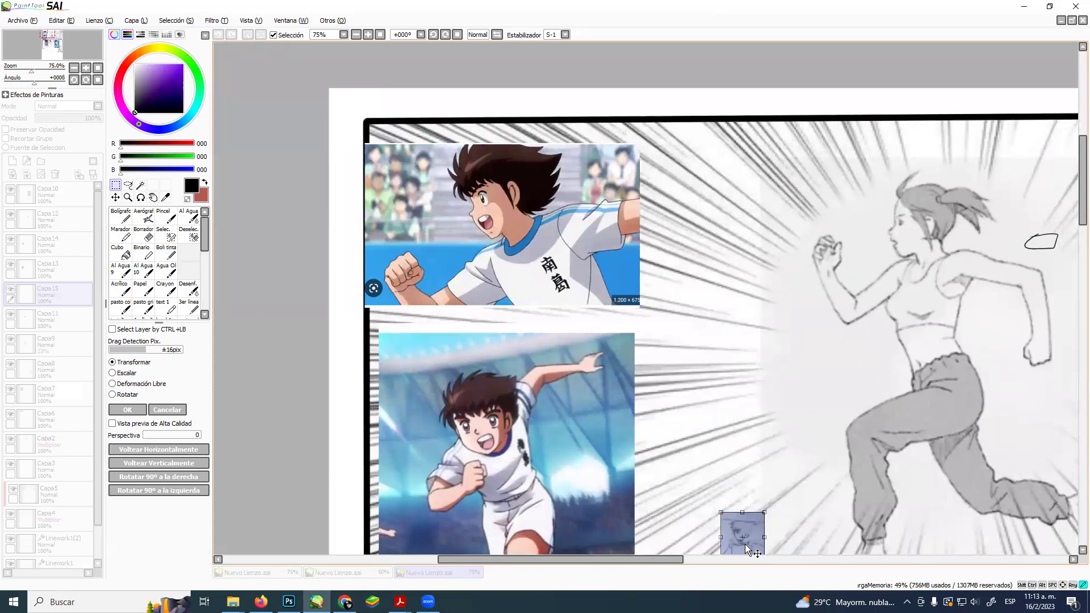
left_click_drag(871, 269, 743, 75)
mouse_move(626, 337)
left_mouse_down()
mouse_move(526, 114)
mouse_move(478, 405)
left_mouse_up()
mouse_move(744, 419)
left_mouse_down()
mouse_move(716, 149)
mouse_move(735, 168)
mouse_move(730, 154)
mouse_move(715, 156)
left_mouse_up()
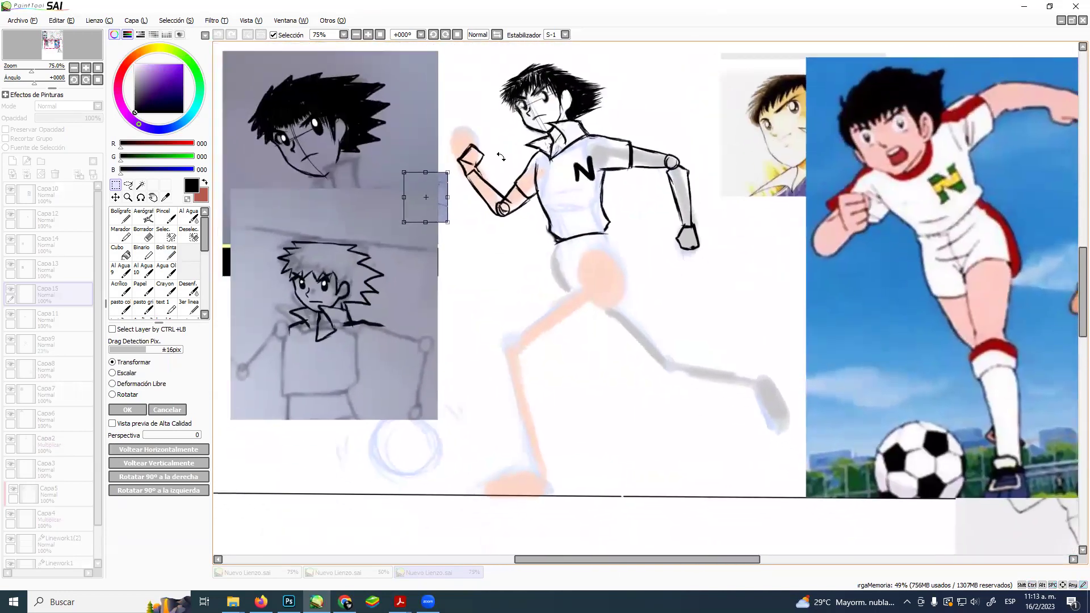
mouse_move(420, 195)
left_mouse_down()
mouse_move(289, 517)
mouse_move(250, 430)
mouse_move(369, 542)
left_mouse_up()
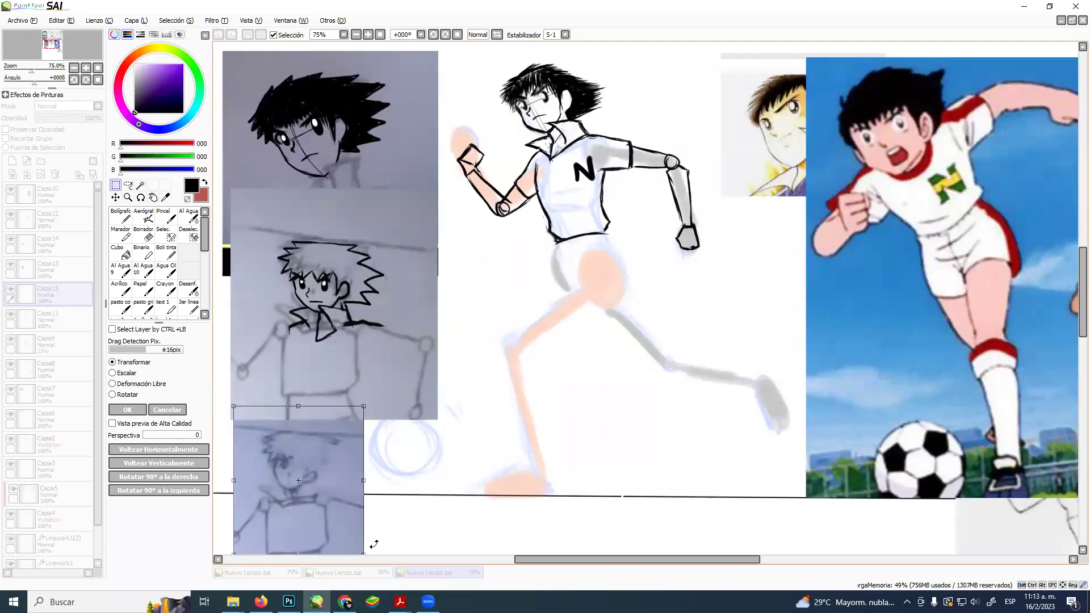
key("Return")
Place Capa15 at the top of the layer stack, and enlarge the third sketch until its head is big enough to correct.
left_click_drag(46, 293, 66, 192)
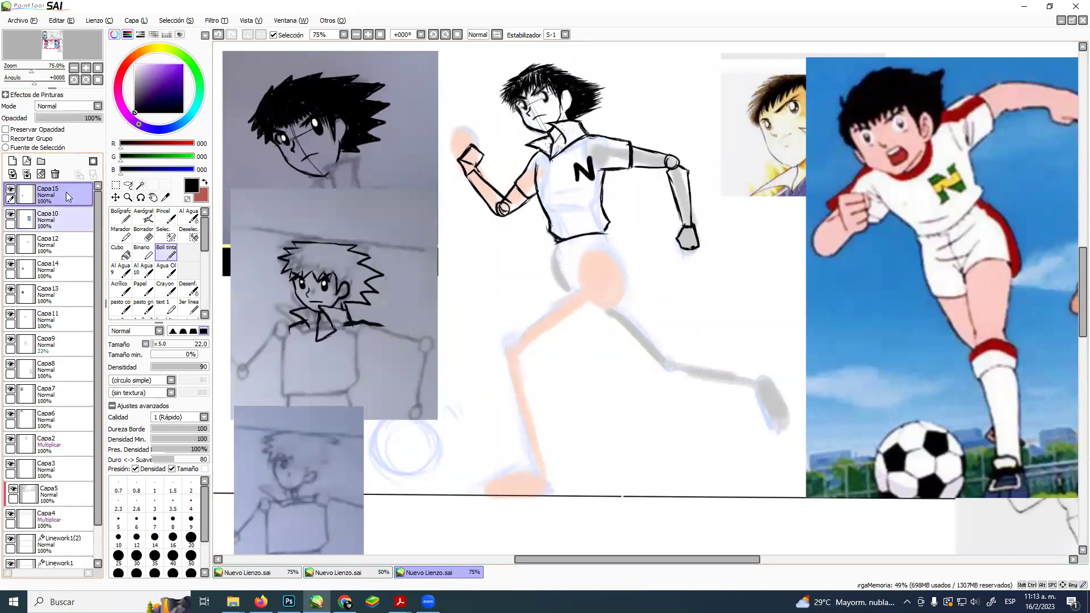
key("ctrl+t")
left_click_drag(252, 470, 256, 407)
left_click_drag(369, 494, 485, 610)
left_click_drag(410, 496, 396, 499)
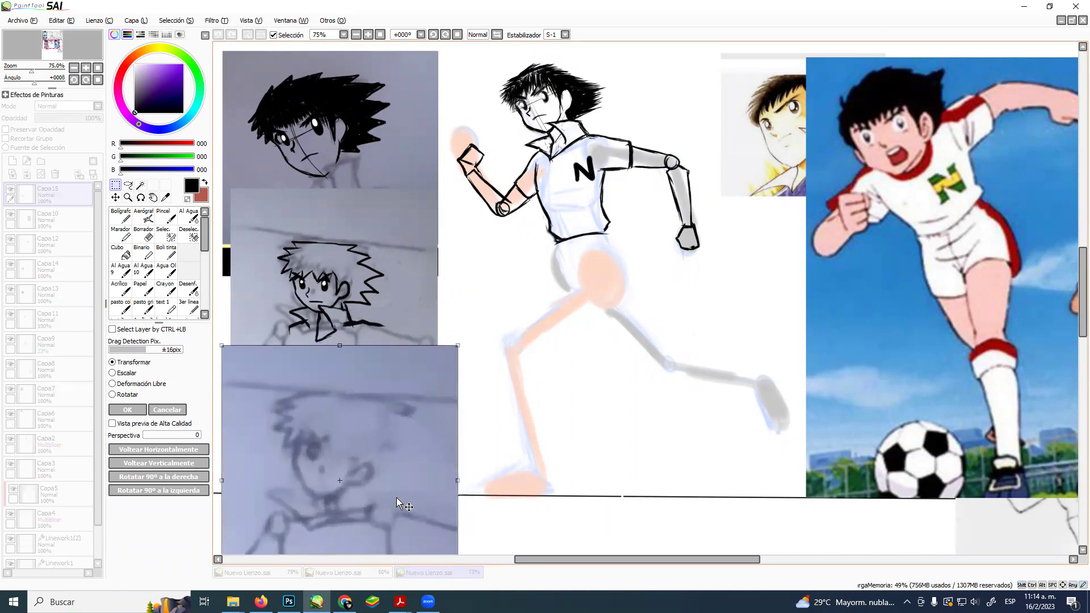
key("Return")
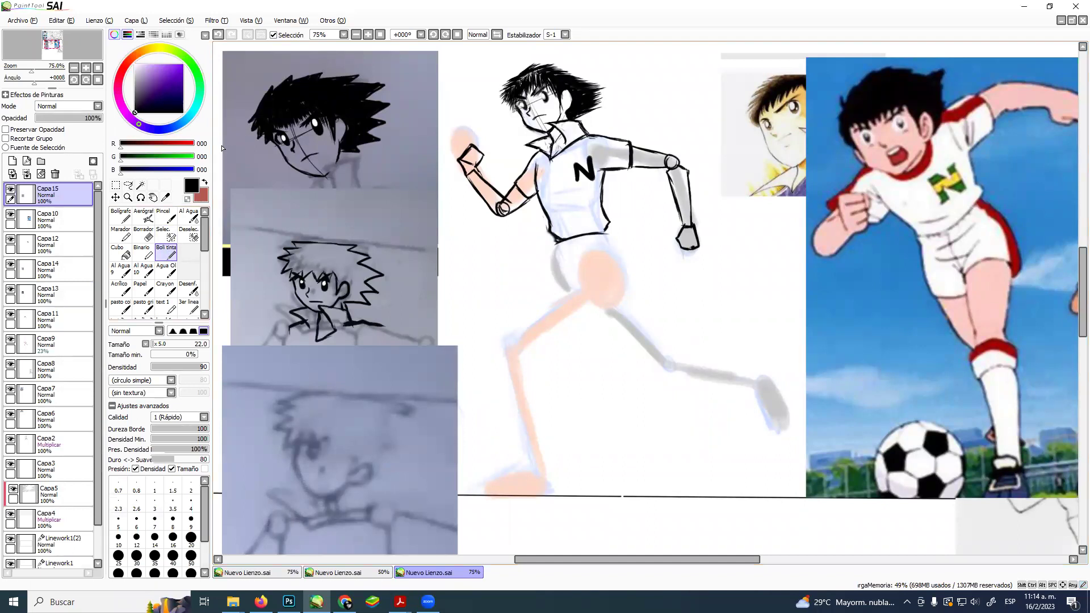
Draw both eyes of the third sketch's head in black with upper lash lines and white highlights.
mouse_move(298, 445)
left_mouse_down()
mouse_move(309, 443)
mouse_move(316, 464)
mouse_move(310, 452)
left_mouse_up()
left_click(476, 439, "alt")
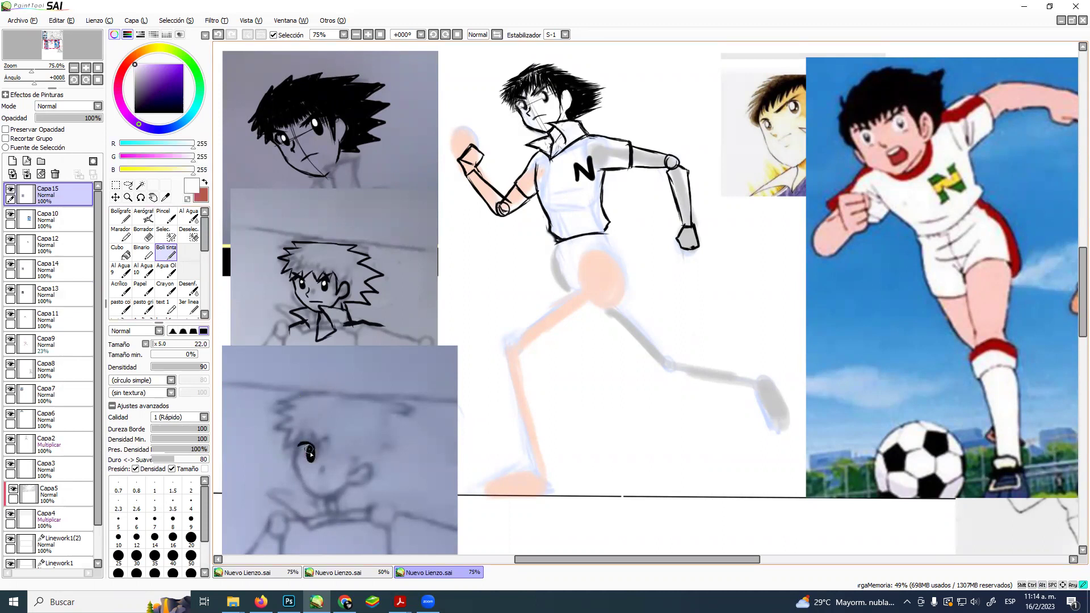
left_click(312, 458, "alt")
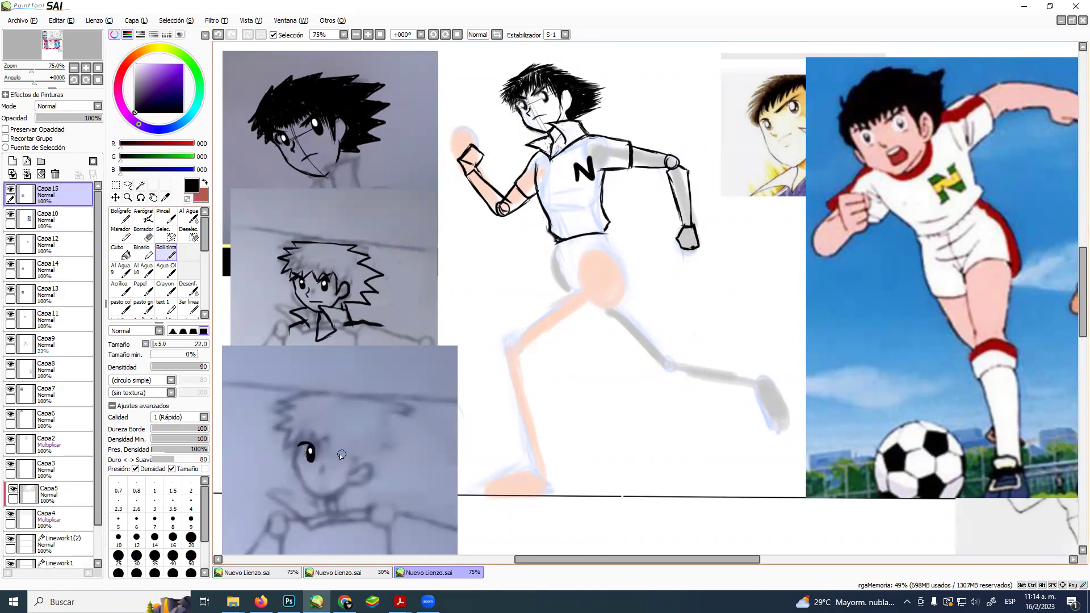
mouse_move(337, 449)
left_mouse_down()
mouse_move(358, 451)
mouse_move(345, 451)
left_mouse_up()
left_click(467, 431, "alt")
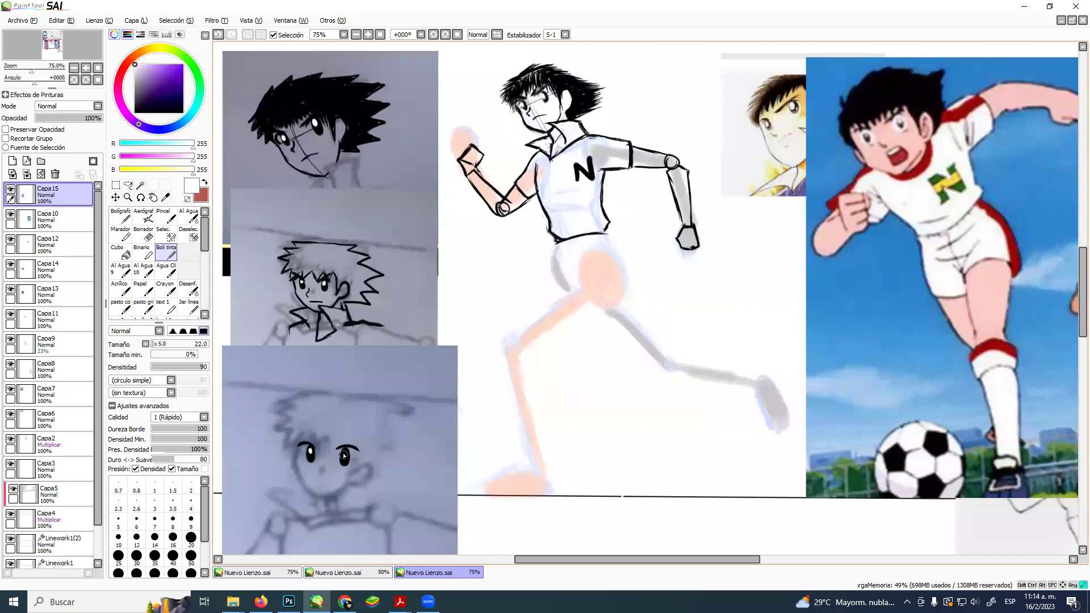
left_click(343, 455)
left_click(344, 457, "alt")
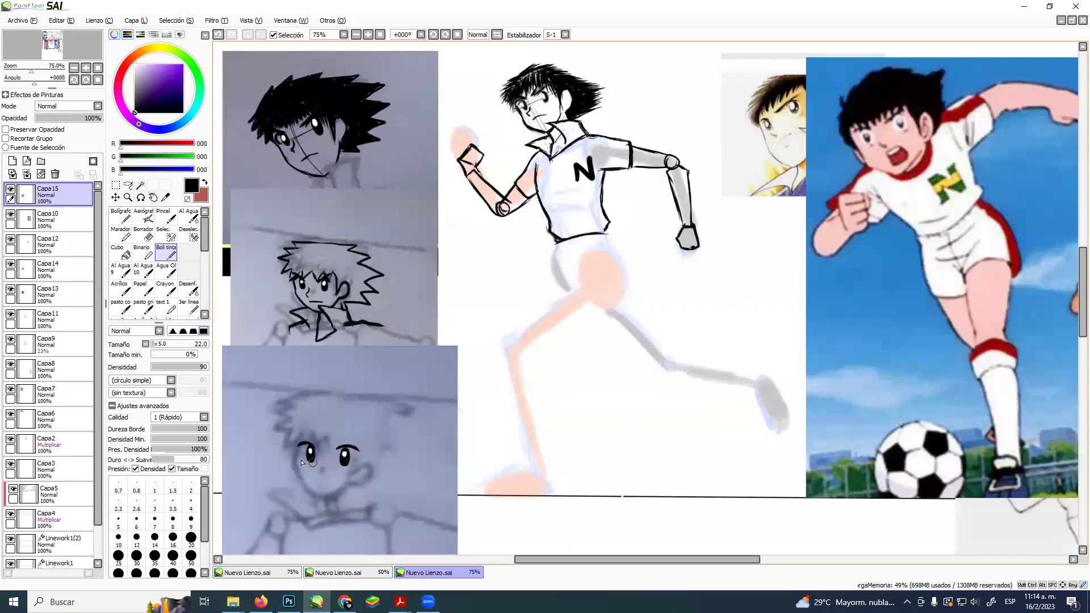
Draw the third head's face outline, ear, nose and mouth, and cover stray jaw lines with the sketch's sampled background color.
mouse_move(295, 456)
left_mouse_down()
mouse_move(303, 486)
mouse_move(333, 500)
mouse_move(364, 484)
mouse_move(377, 459)
mouse_move(361, 484)
mouse_move(315, 468)
mouse_move(334, 484)
left_mouse_up()
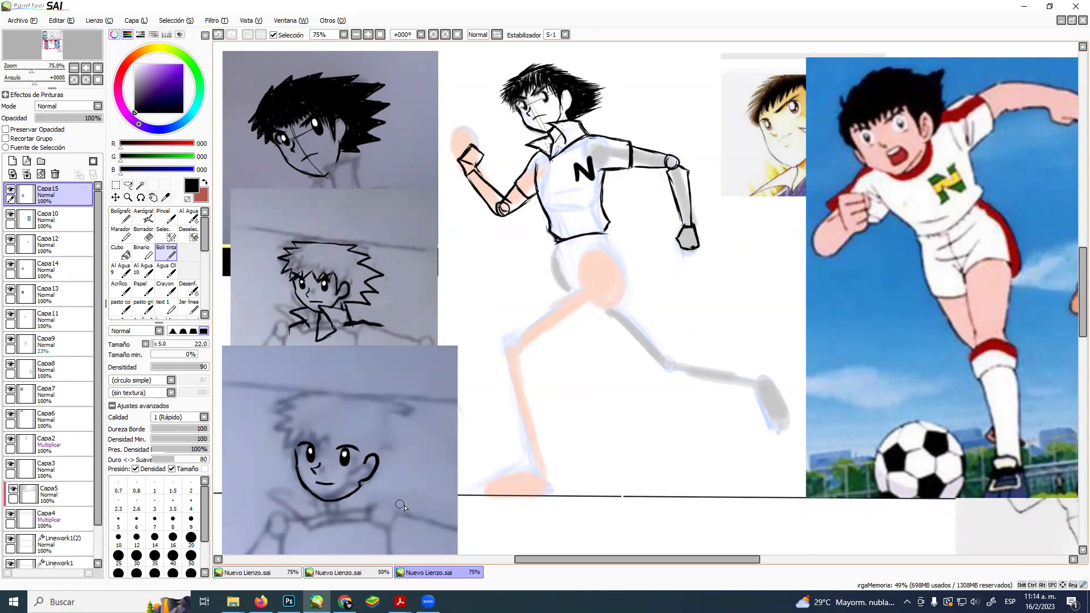
left_click(341, 477, "alt")
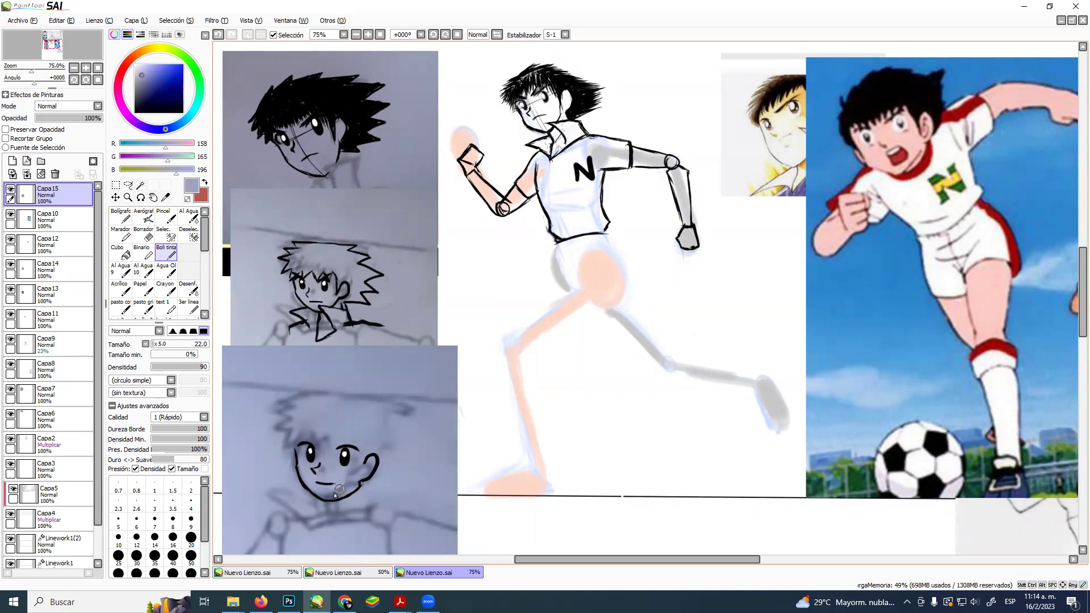
left_click_drag(343, 490, 363, 477)
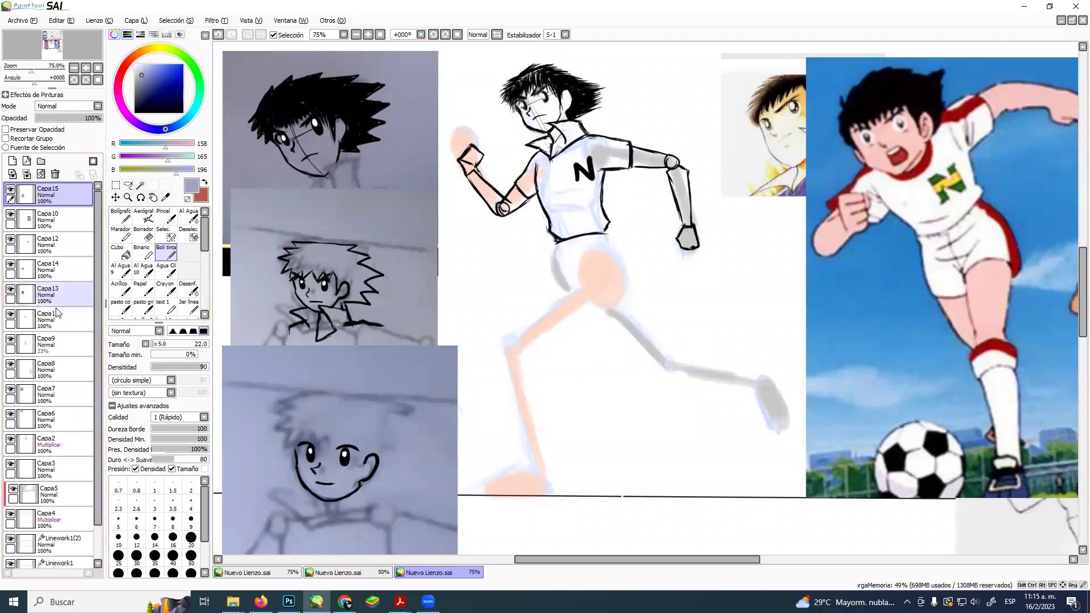
Draw the runner's shorts on Capa11 in black sampled from the first head's hair, including the angled front leg hem.
left_click(12, 315)
left_click(11, 315)
left_click(35, 321)
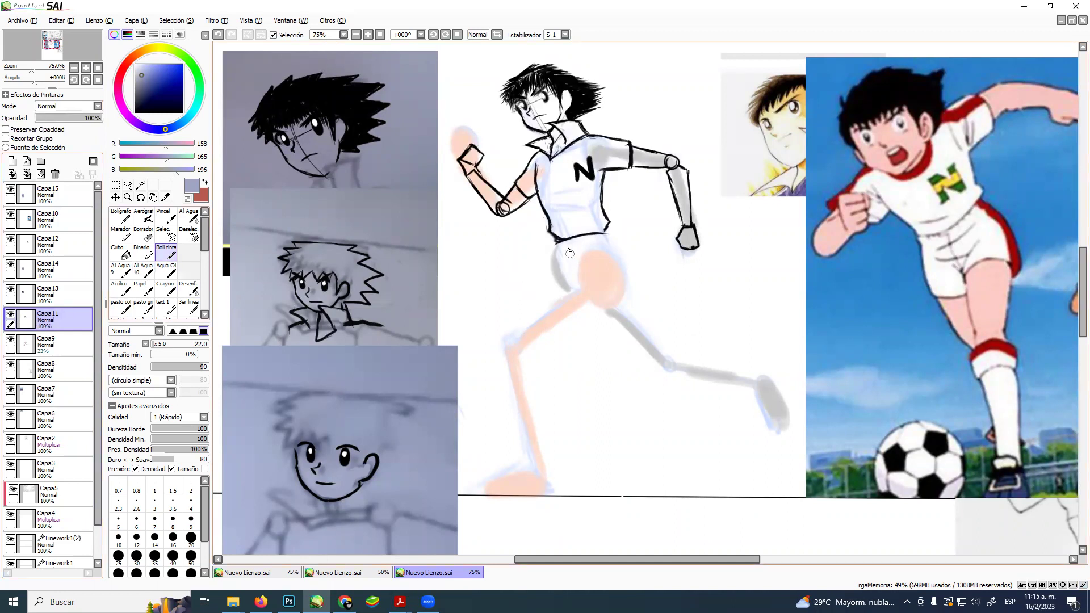
left_click_drag(556, 243, 562, 264)
key("ctrl+z")
right_click(265, 139)
left_click_drag(555, 241, 566, 285)
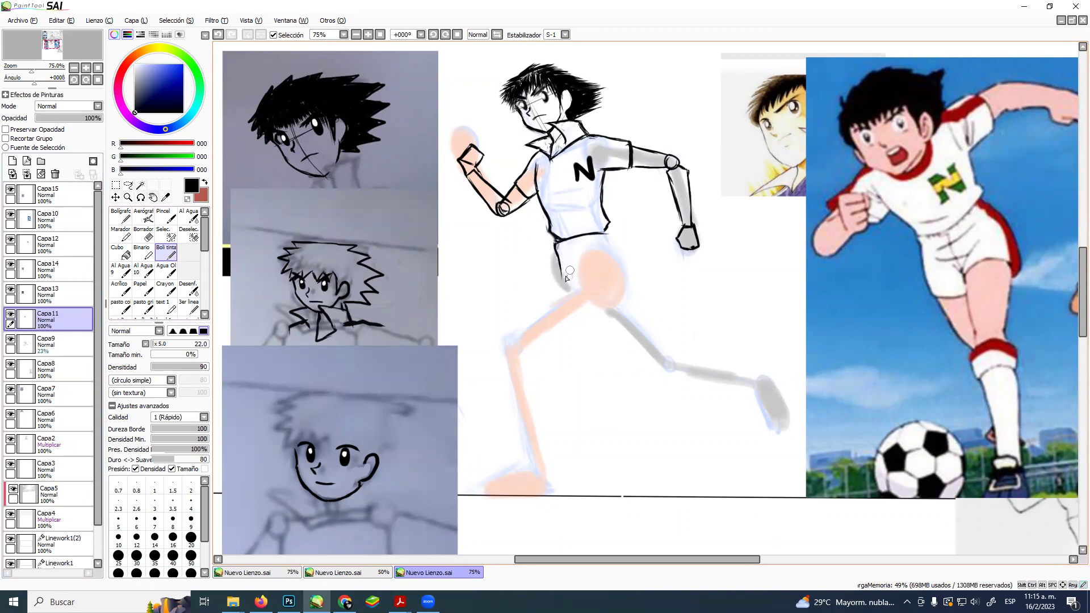
left_click_drag(556, 287, 571, 271)
mouse_move(568, 274)
left_mouse_down()
mouse_move(541, 300)
mouse_move(551, 291)
mouse_move(562, 335)
mouse_move(538, 303)
mouse_move(559, 284)
mouse_move(550, 293)
mouse_move(571, 336)
mouse_move(630, 282)
left_mouse_up()
left_click_drag(607, 234, 629, 301)
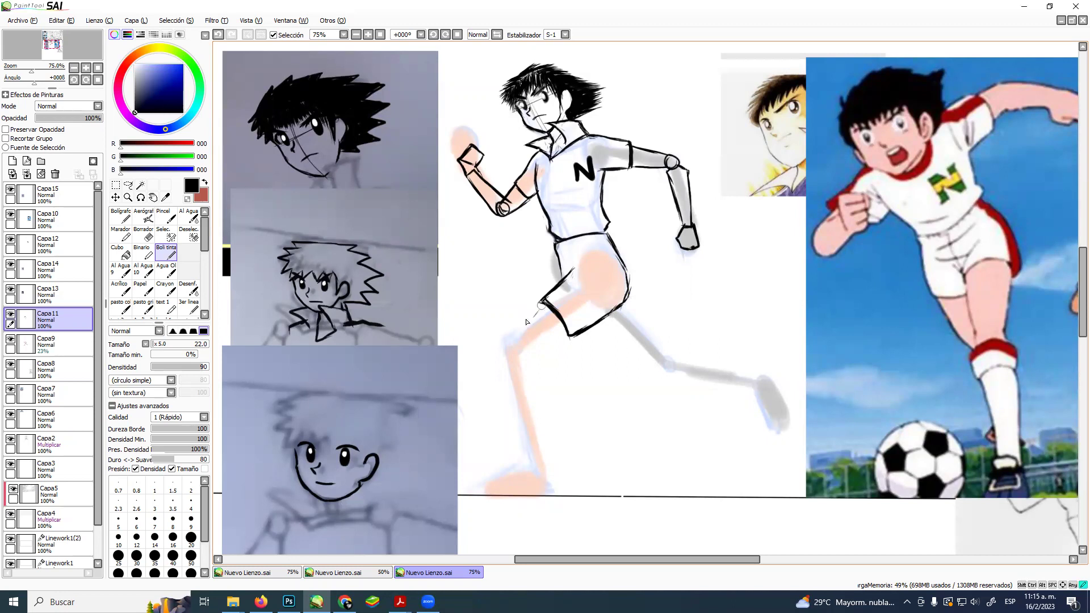
mouse_move(542, 303)
left_mouse_down()
mouse_move(505, 344)
mouse_move(511, 380)
mouse_move(521, 355)
mouse_move(506, 350)
mouse_move(570, 335)
left_mouse_up()
Draw the runner's front leg with its thigh, an oval knee and a tapered shin over the orange guide.
mouse_move(527, 365)
left_mouse_down()
mouse_move(552, 348)
mouse_move(523, 372)
mouse_move(542, 359)
mouse_move(525, 412)
mouse_move(536, 449)
left_mouse_up()
left_click_drag(521, 399, 541, 475)
mouse_move(525, 370)
left_mouse_down()
mouse_move(511, 367)
mouse_move(541, 370)
left_mouse_up()
mouse_move(540, 370)
left_mouse_down()
mouse_move(532, 368)
mouse_move(548, 373)
mouse_move(554, 460)
left_mouse_up()
mouse_move(548, 400)
left_mouse_down()
mouse_move(551, 467)
mouse_move(554, 427)
mouse_move(555, 465)
left_mouse_up()
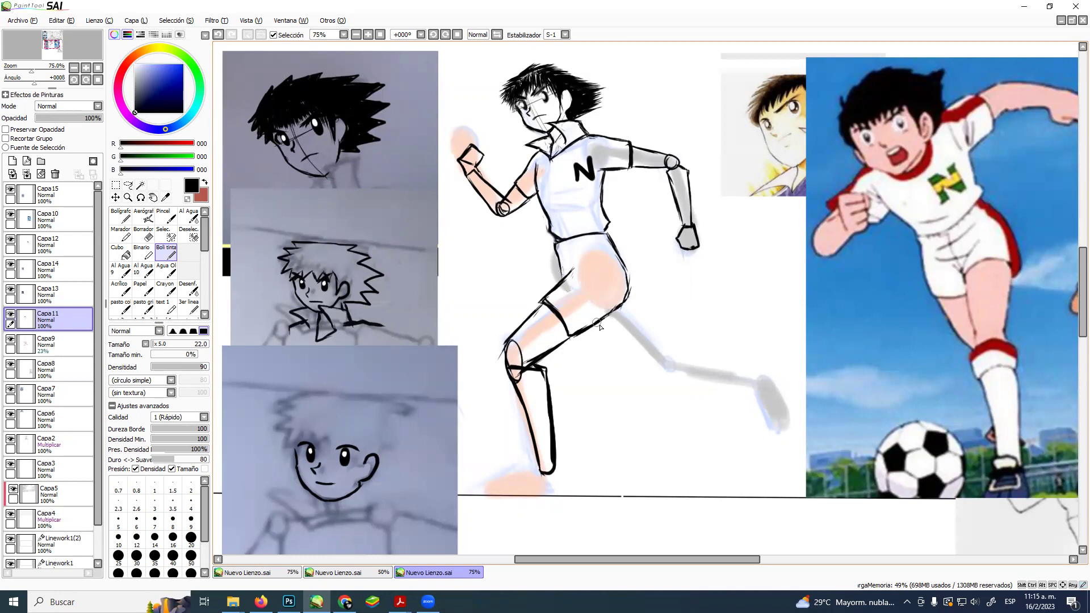
Draw the trailing leg's thigh, round knee and shin over the gray guide, and add the front foot on the ground line.
left_click_drag(596, 321, 659, 366)
mouse_move(629, 290)
left_mouse_down()
mouse_move(684, 372)
mouse_move(664, 362)
mouse_move(688, 349)
mouse_move(748, 386)
left_mouse_up()
mouse_move(676, 376)
left_mouse_down()
mouse_move(747, 392)
mouse_move(754, 383)
left_mouse_up()
mouse_move(543, 473)
left_mouse_down()
mouse_move(532, 495)
mouse_move(537, 482)
mouse_move(531, 491)
mouse_move(560, 492)
mouse_move(556, 472)
mouse_move(562, 494)
mouse_move(533, 474)
mouse_move(541, 472)
mouse_move(511, 482)
mouse_move(539, 471)
mouse_move(499, 488)
mouse_move(565, 495)
left_mouse_up()
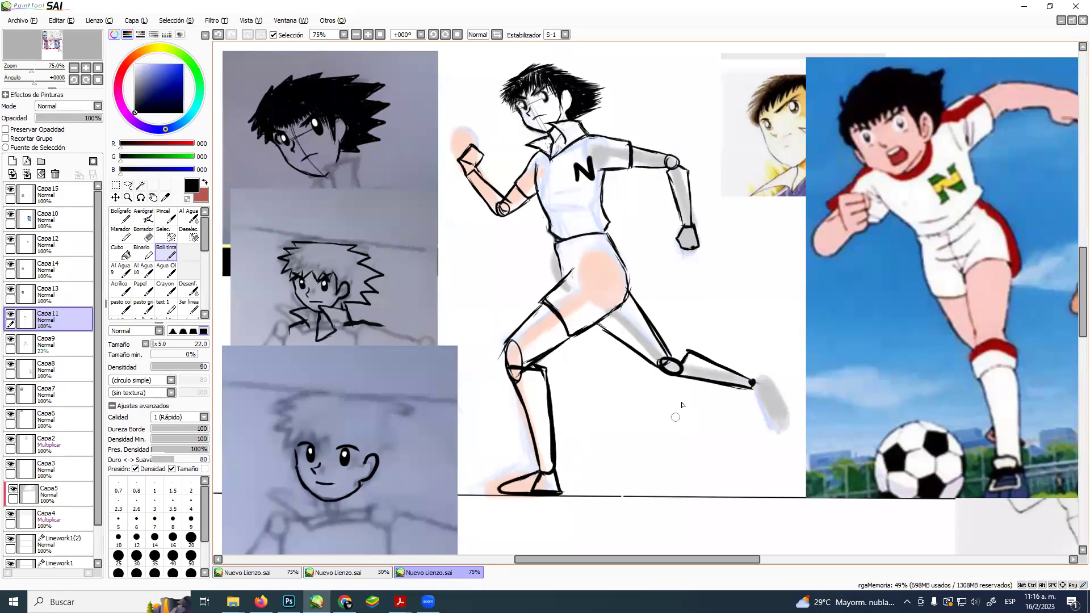
Undo the last strokes, redraw the front foot's ankle, and draw the trailing foot as a narrow wedge over the gray guide.
key("ctrl+z")
key("ctrl+z")
key("ctrl+z")
key("ctrl+z")
key("ctrl+z")
mouse_move(538, 471)
left_mouse_down()
mouse_move(498, 495)
mouse_move(508, 484)
mouse_move(496, 491)
mouse_move(556, 483)
left_mouse_up()
mouse_move(752, 385)
left_mouse_down()
mouse_move(764, 375)
mouse_move(758, 391)
mouse_move(769, 394)
mouse_move(771, 375)
mouse_move(774, 393)
mouse_move(771, 368)
mouse_move(768, 412)
mouse_move(781, 427)
left_mouse_up()
mouse_move(772, 386)
left_mouse_down()
mouse_move(787, 438)
mouse_move(783, 424)
left_mouse_up()
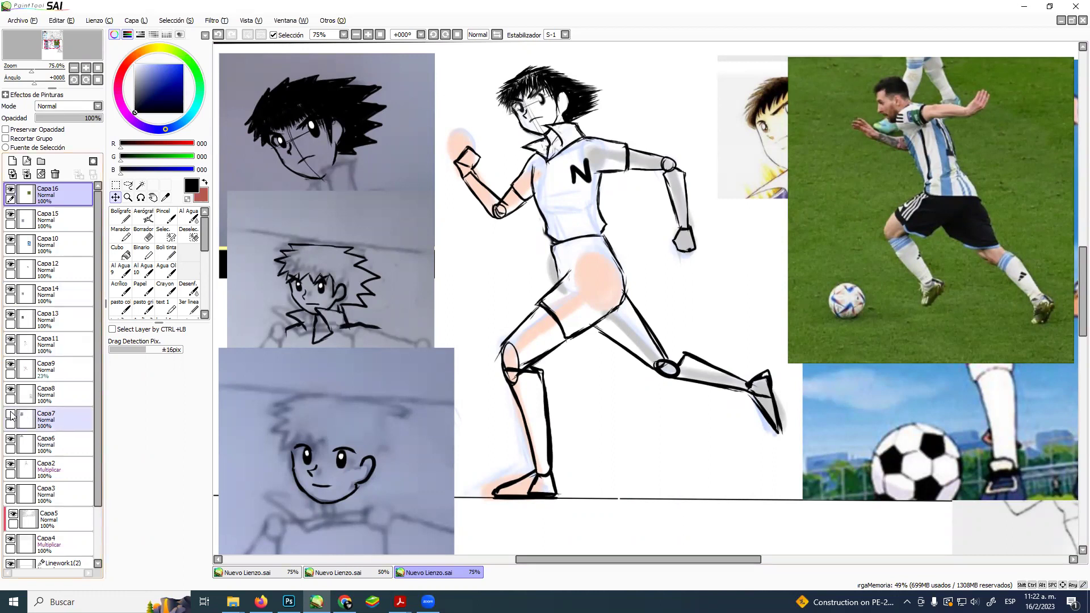
Hide the colored guide layer Capa9 and lower the Capa11 line sketch's opacity to 22%.
left_click(11, 390)
left_click(10, 389)
left_click(12, 366)
left_click(12, 367)
left_click(11, 367)
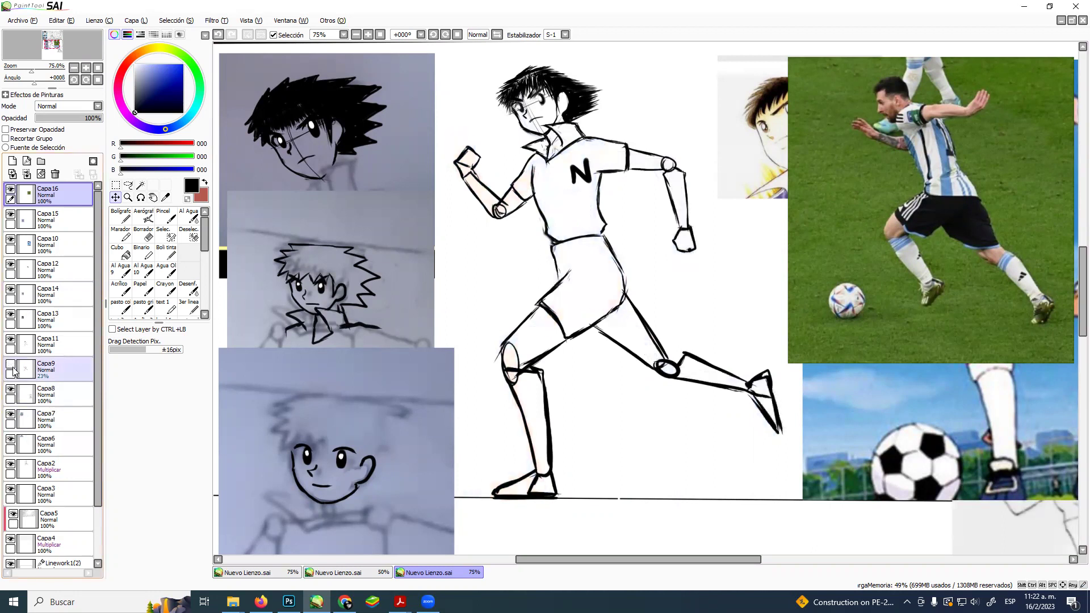
left_click(16, 343)
left_click(11, 339)
left_click(12, 339)
left_click(11, 339)
left_click(11, 339)
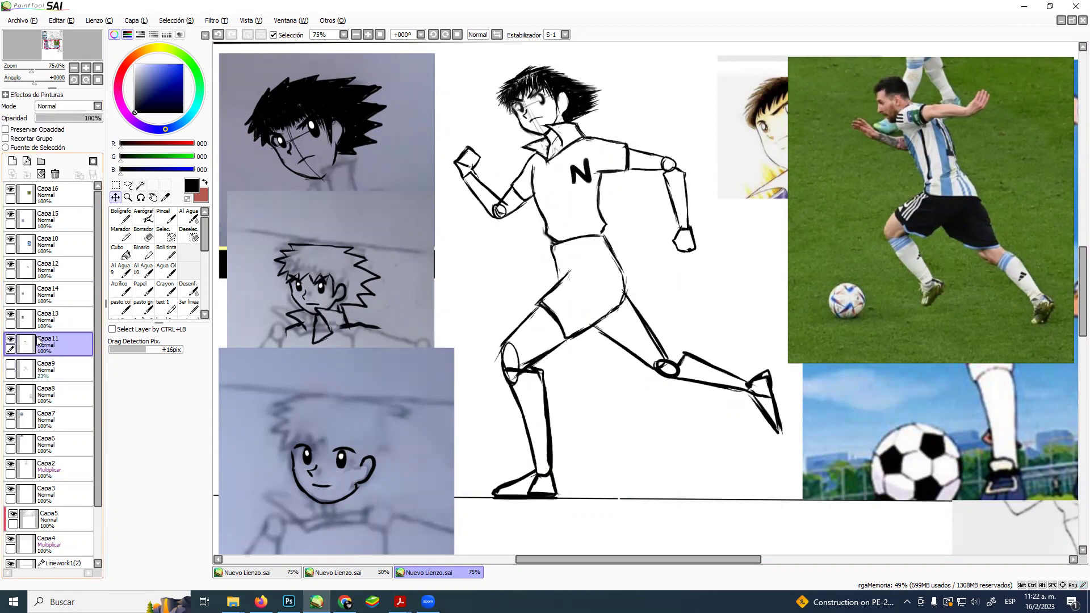
left_click_drag(95, 118, 52, 170)
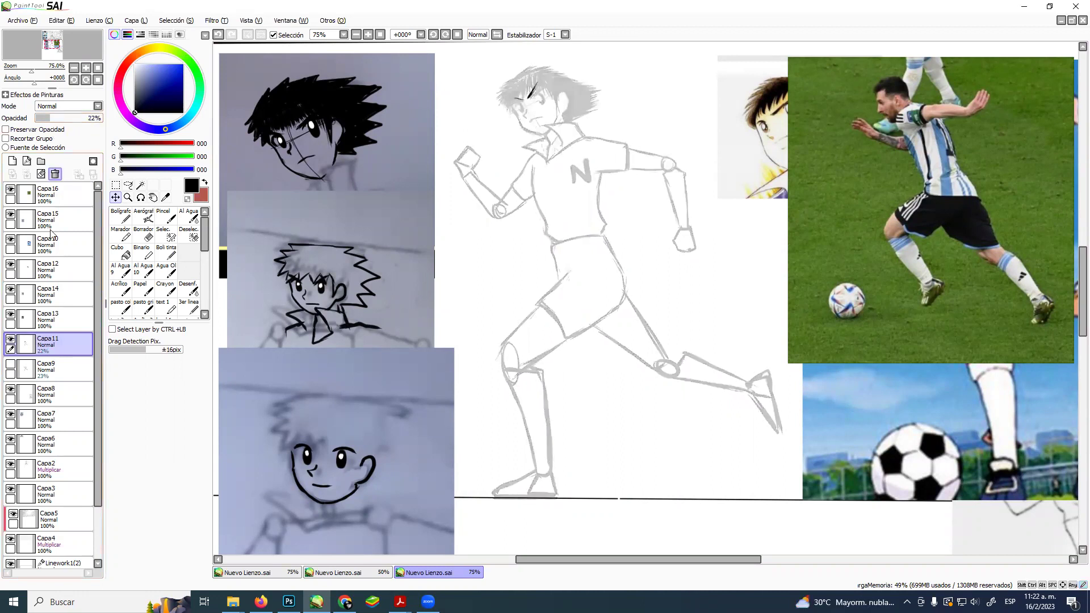
Erase the stray dark brow strokes over the runner's face on Capa13.
left_click(19, 315)
left_click(12, 314)
left_click(12, 314)
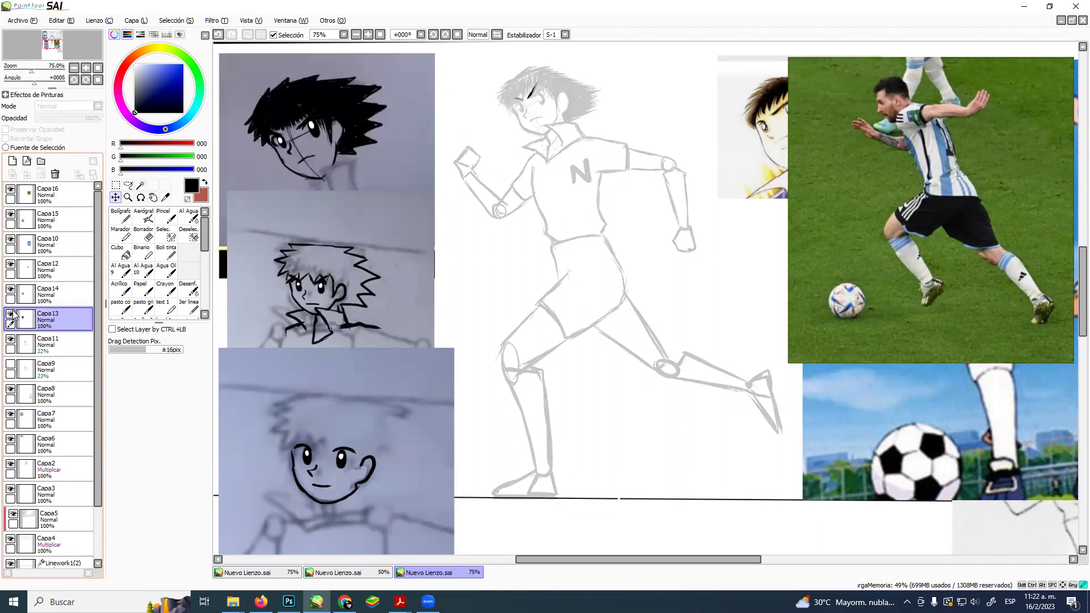
left_click(148, 233)
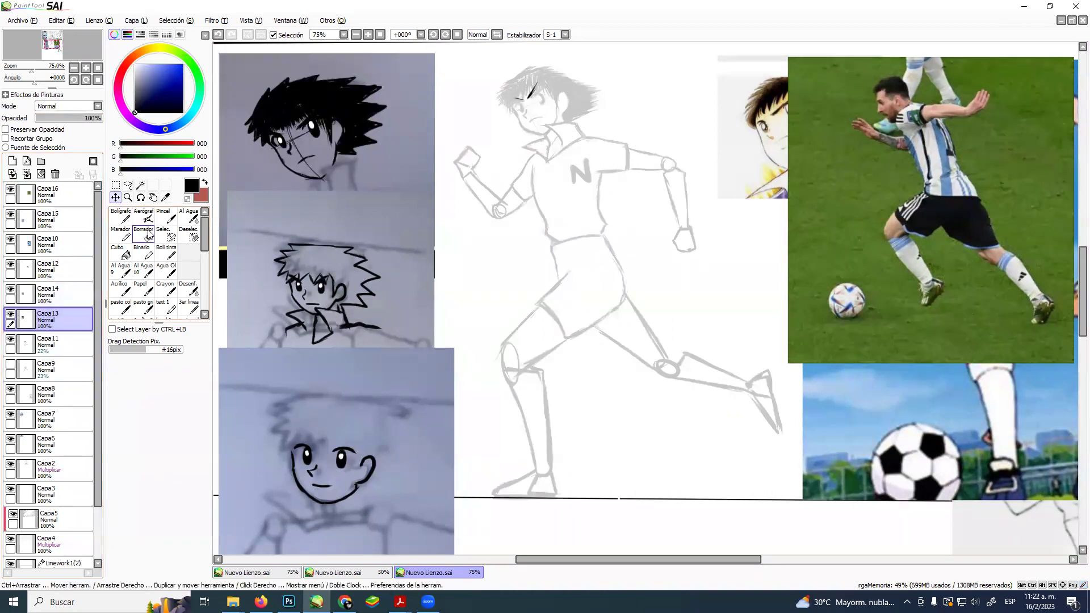
mouse_move(641, 151)
left_mouse_down()
mouse_move(617, 148)
mouse_move(621, 208)
left_mouse_up()
mouse_move(551, 90)
left_mouse_down()
mouse_move(548, 100)
mouse_move(512, 98)
left_mouse_up()
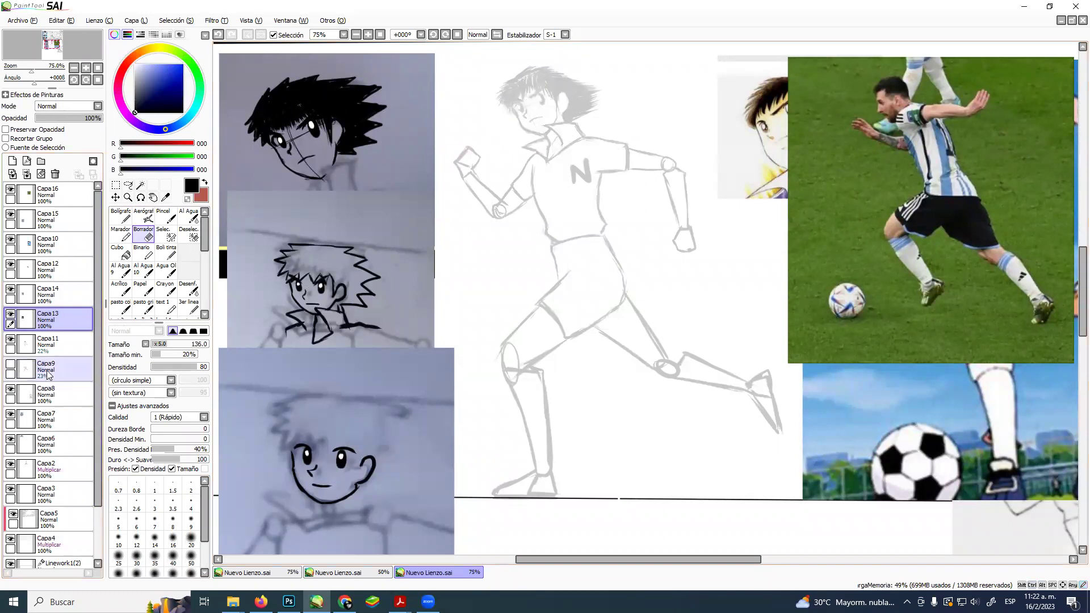
Compare the sketch with the Capa9 guide, set Capa11's opacity to 37%, and add a new layer above it.
left_click(20, 366)
left_click(10, 365)
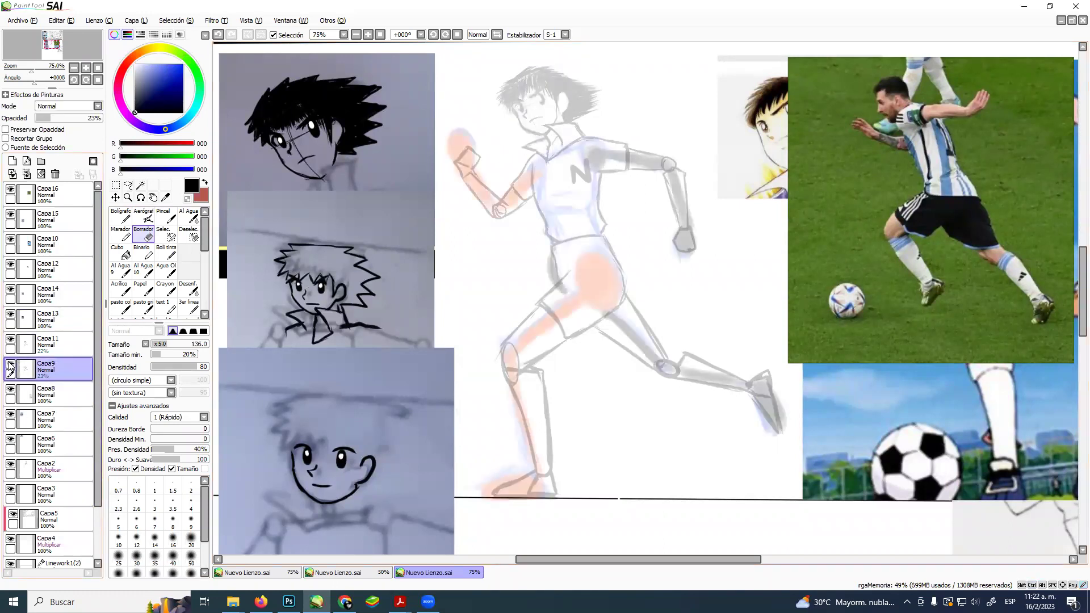
left_click(10, 365)
left_click(34, 343)
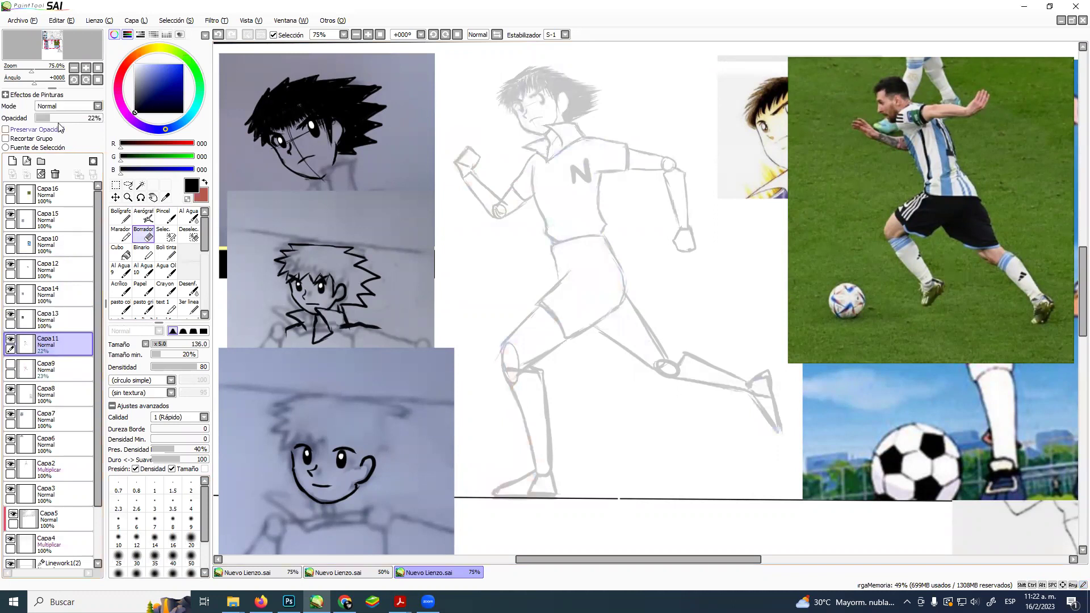
mouse_move(51, 118)
left_mouse_down()
mouse_move(89, 123)
mouse_move(62, 129)
left_mouse_up()
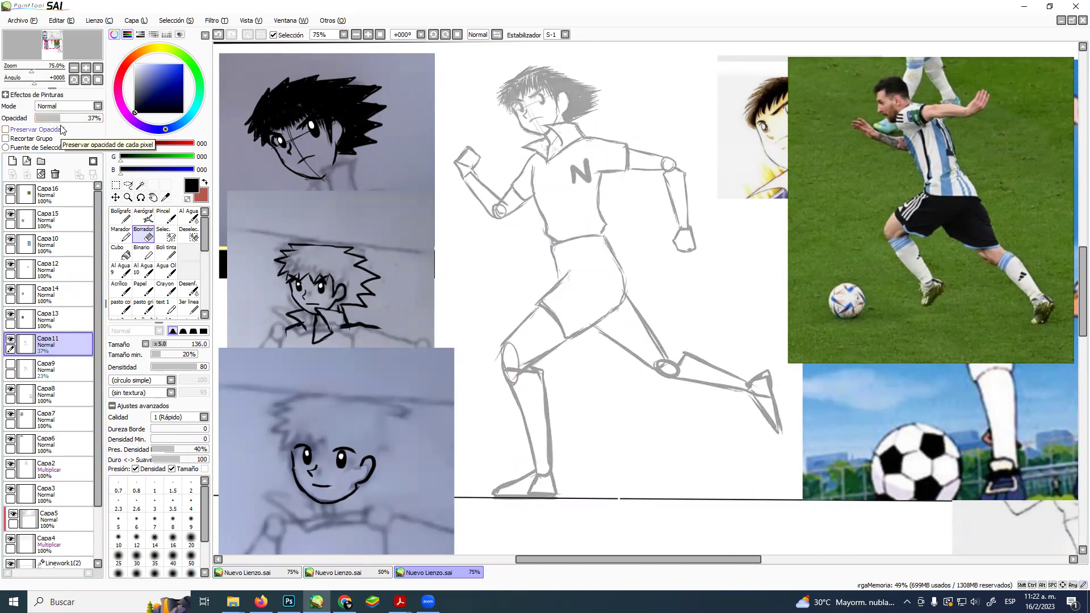
left_click(12, 161)
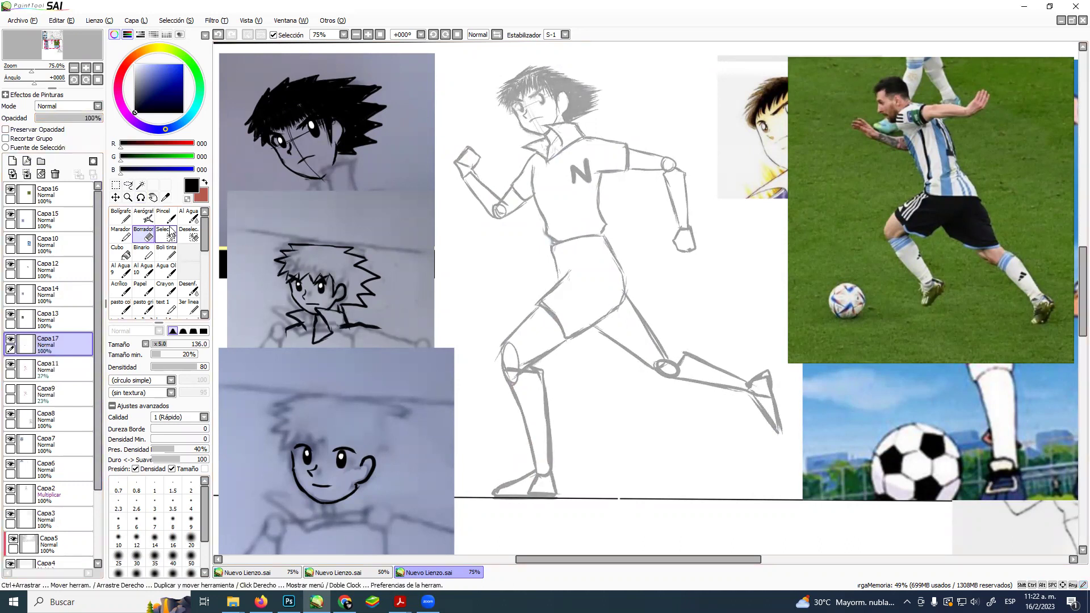
Ink the runner's shirt on Capa17 with the size 16 Boli tinta brush: shoulder, back sleeve, both sides and flared hem.
left_click(168, 253)
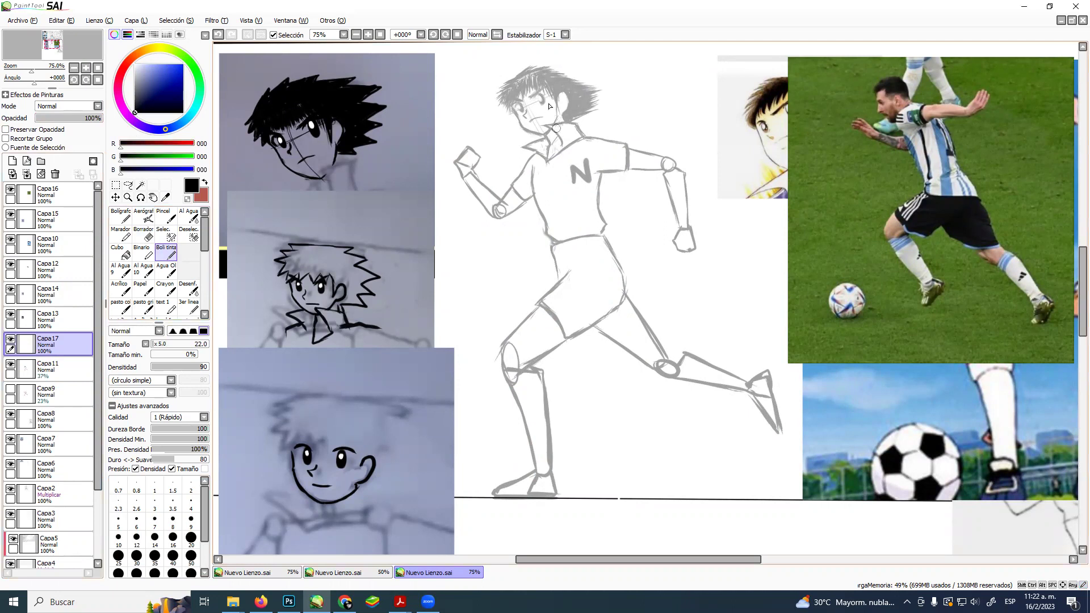
left_click_drag(566, 184, 565, 189, "ctrl+alt")
mouse_move(603, 138)
left_mouse_down()
mouse_move(620, 141)
mouse_move(633, 165)
mouse_move(629, 177)
mouse_move(600, 170)
mouse_move(606, 224)
mouse_move(598, 237)
mouse_move(605, 224)
mouse_move(572, 233)
left_mouse_up()
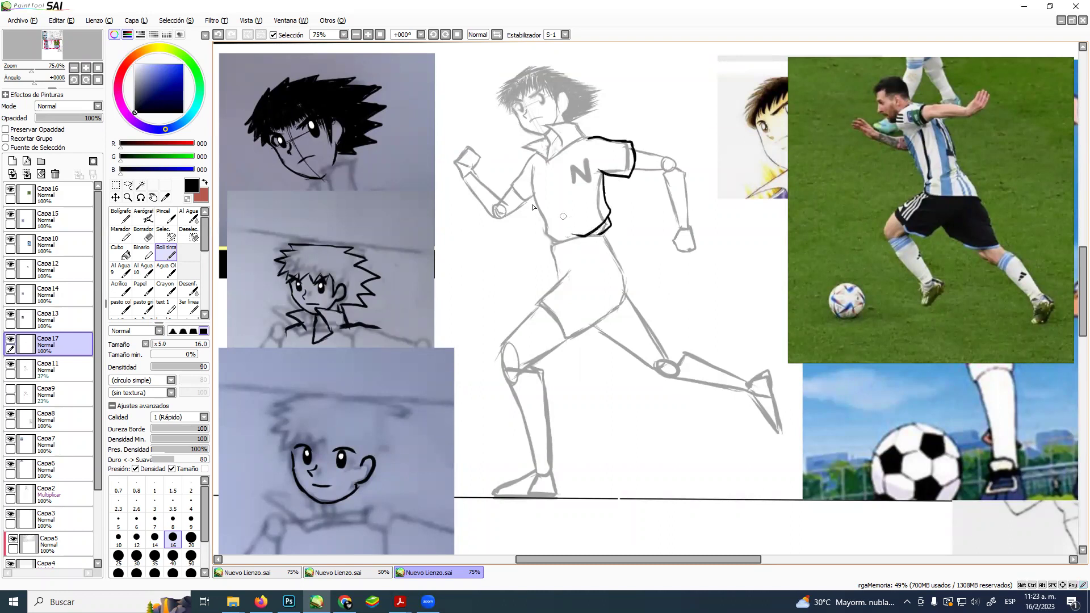
left_click_drag(532, 169, 553, 247)
mouse_move(615, 251)
left_mouse_down()
mouse_move(638, 248)
mouse_move(625, 250)
left_mouse_up()
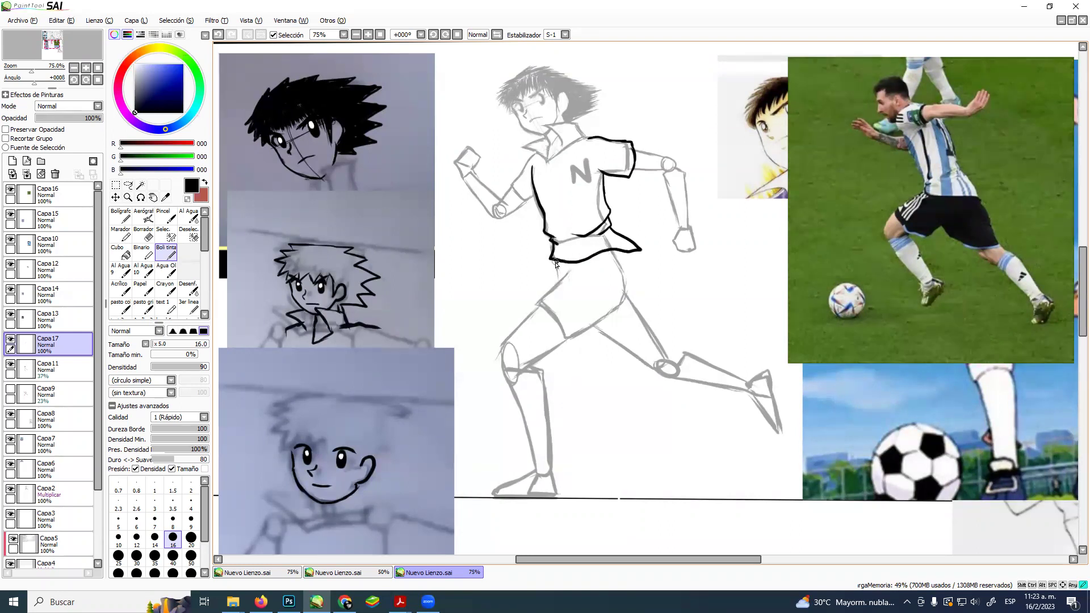
Ink the shorts' front leg from below the shirt hem to its angled opening above the knee.
mouse_move(613, 250)
left_mouse_down()
mouse_move(624, 280)
mouse_move(598, 307)
left_mouse_up()
mouse_move(565, 271)
left_mouse_down()
mouse_move(529, 308)
mouse_move(547, 332)
mouse_move(533, 317)
mouse_move(557, 338)
mouse_move(585, 319)
mouse_move(566, 340)
mouse_move(619, 290)
mouse_move(610, 316)
left_mouse_up()
key("ctrl+z")
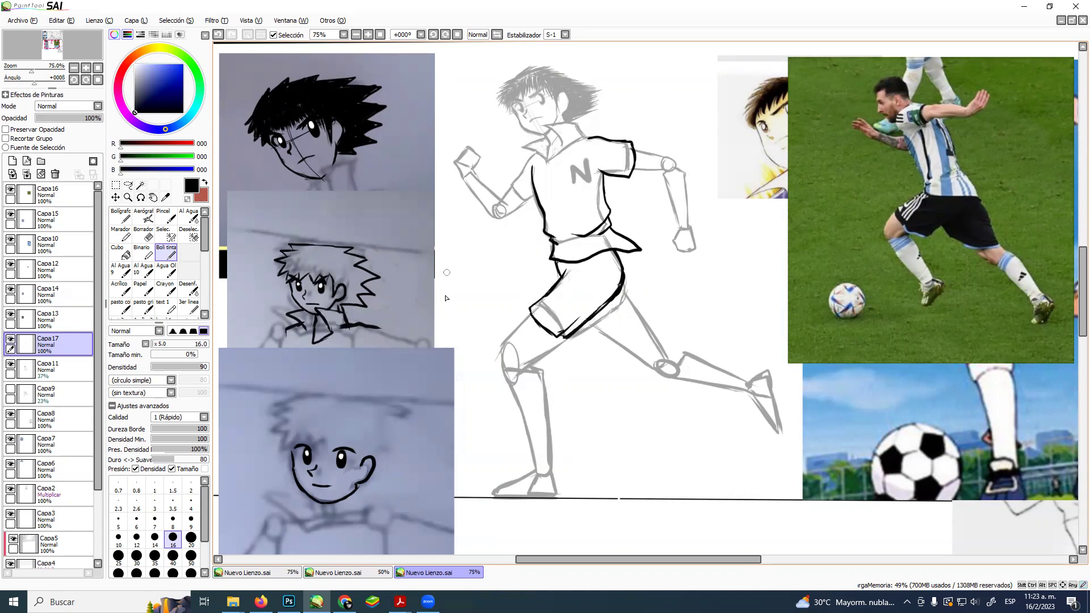
Erase the gray Capa11 sketch lines beneath the inked sleeve, shirt and shorts.
left_click(48, 369)
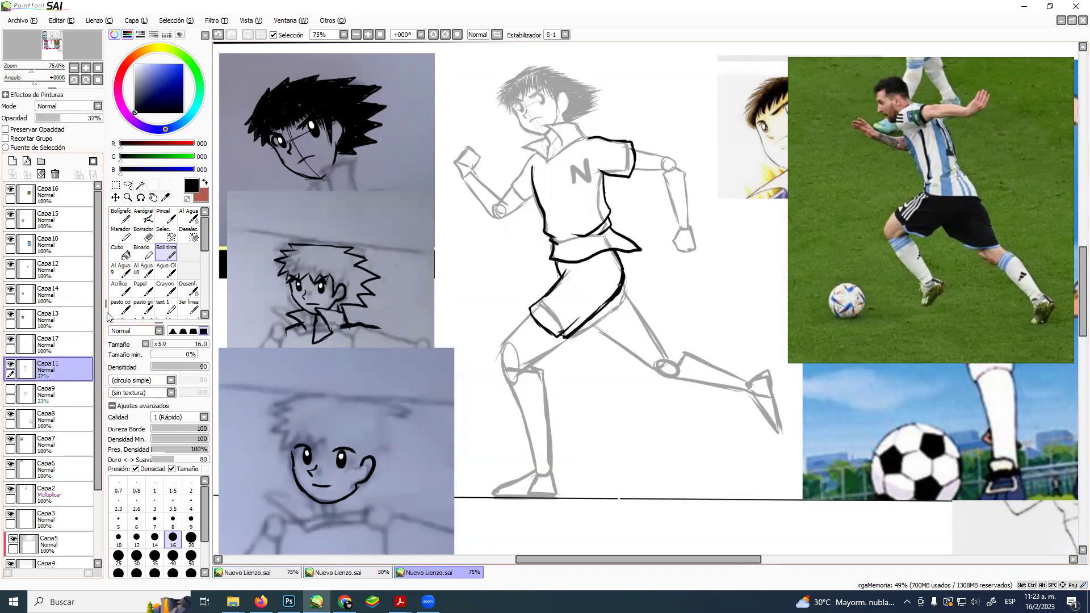
left_click(144, 233)
mouse_move(610, 266)
left_mouse_down("ctrl+alt")
mouse_move(584, 265)
mouse_move(605, 237)
mouse_move(578, 231)
left_mouse_up("ctrl+alt")
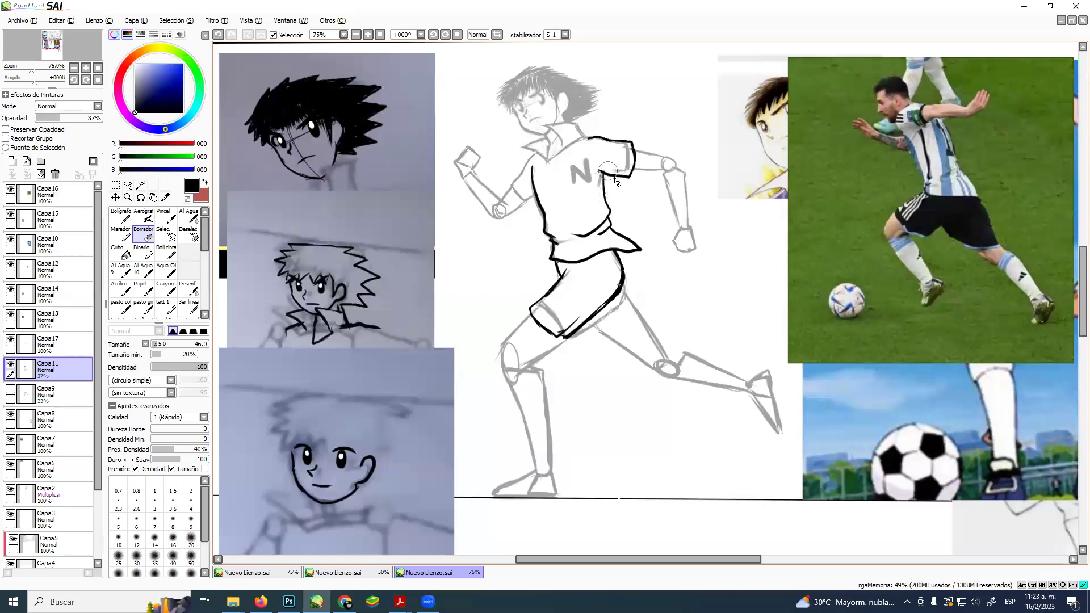
mouse_move(614, 147)
left_mouse_down()
mouse_move(626, 165)
mouse_move(625, 152)
left_mouse_up()
left_click_drag(614, 256, 616, 311)
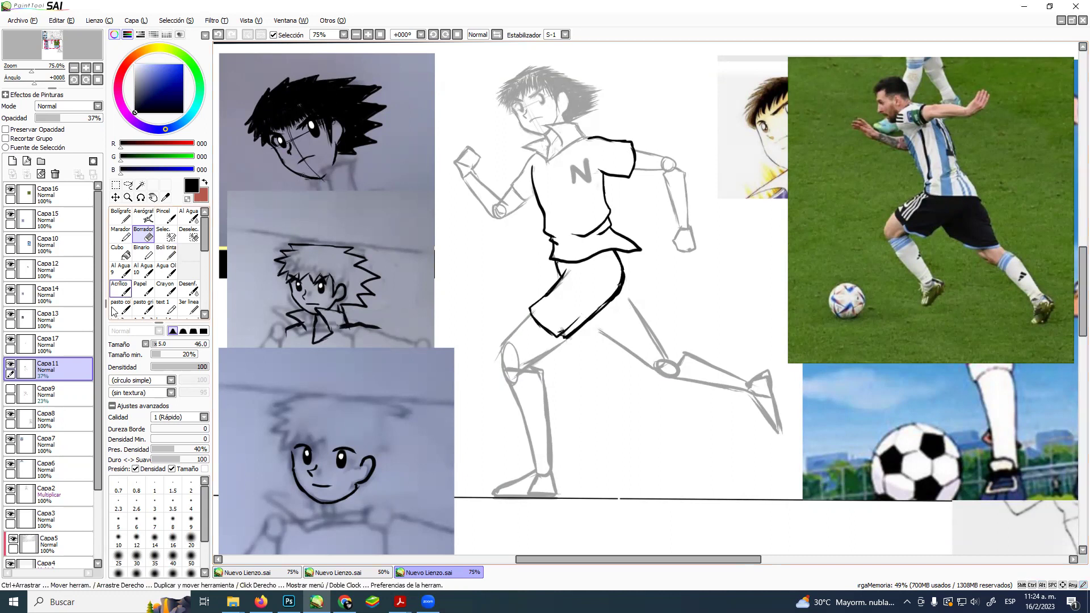
Ink the front leg on Capa17 with its thigh, bent knee, curved sock cuff and calf outlines.
left_click(51, 344)
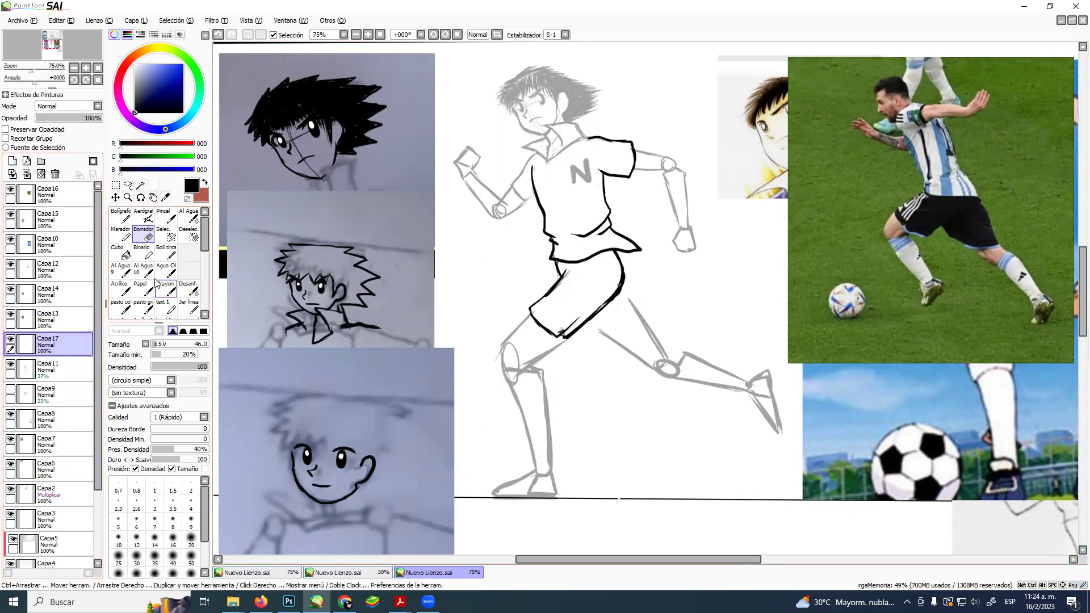
left_click(166, 253)
left_click(11, 340)
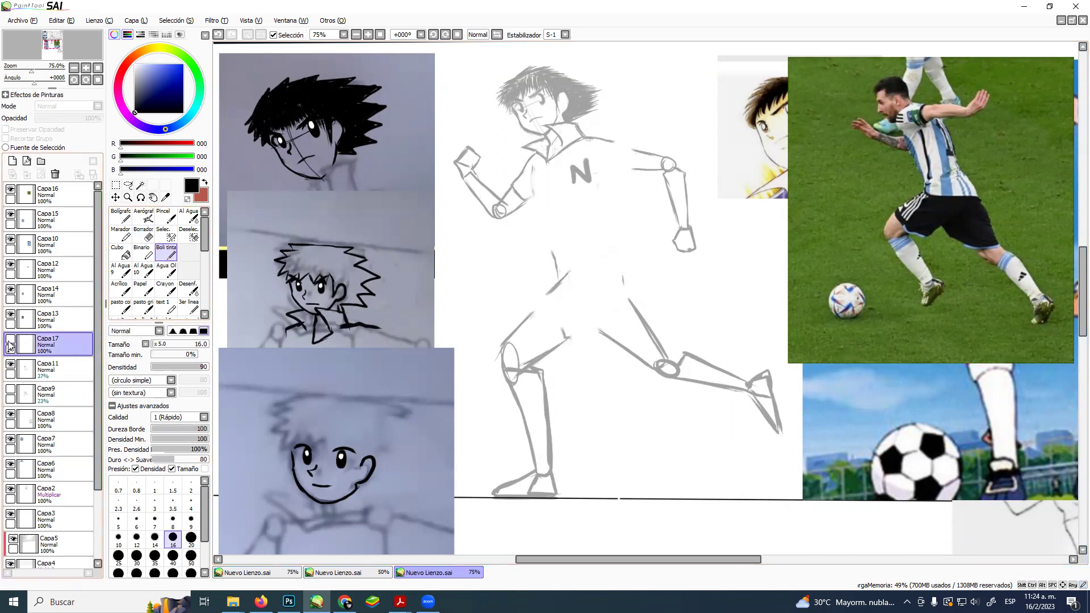
left_click(10, 341)
left_click_drag(529, 312, 520, 323)
left_click_drag(530, 311, 512, 332)
mouse_move(531, 311)
left_mouse_down()
mouse_move(504, 341)
mouse_move(502, 365)
mouse_move(543, 357)
mouse_move(567, 340)
mouse_move(569, 322)
left_mouse_up()
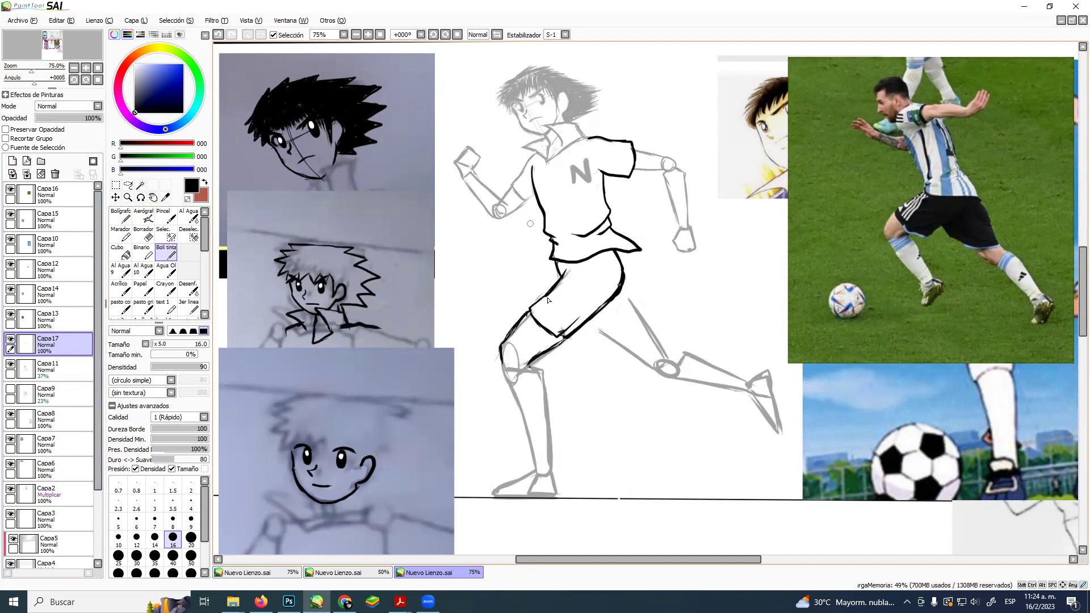
mouse_move(500, 348)
left_mouse_down()
mouse_move(543, 359)
mouse_move(502, 350)
mouse_move(502, 363)
mouse_move(531, 374)
mouse_move(506, 368)
mouse_move(546, 365)
mouse_move(516, 378)
mouse_move(501, 361)
mouse_move(524, 435)
mouse_move(532, 460)
left_mouse_up()
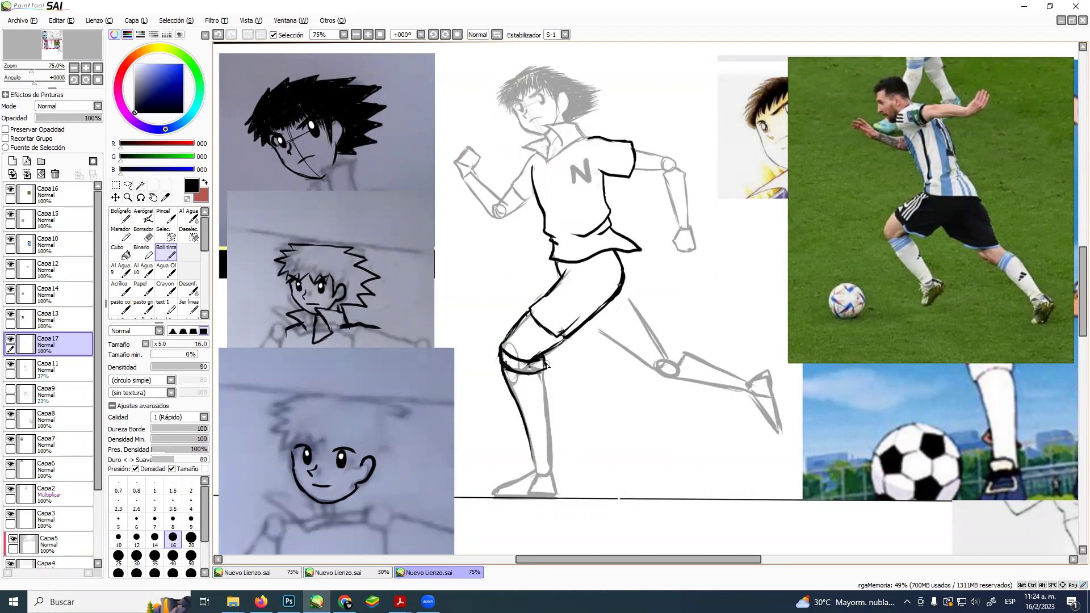
mouse_move(542, 363)
left_mouse_down()
mouse_move(549, 369)
mouse_move(556, 461)
left_mouse_up()
Erase the gray knee and shin guide lines inside the inked front leg on Capa11.
left_click(47, 368)
left_click(148, 234)
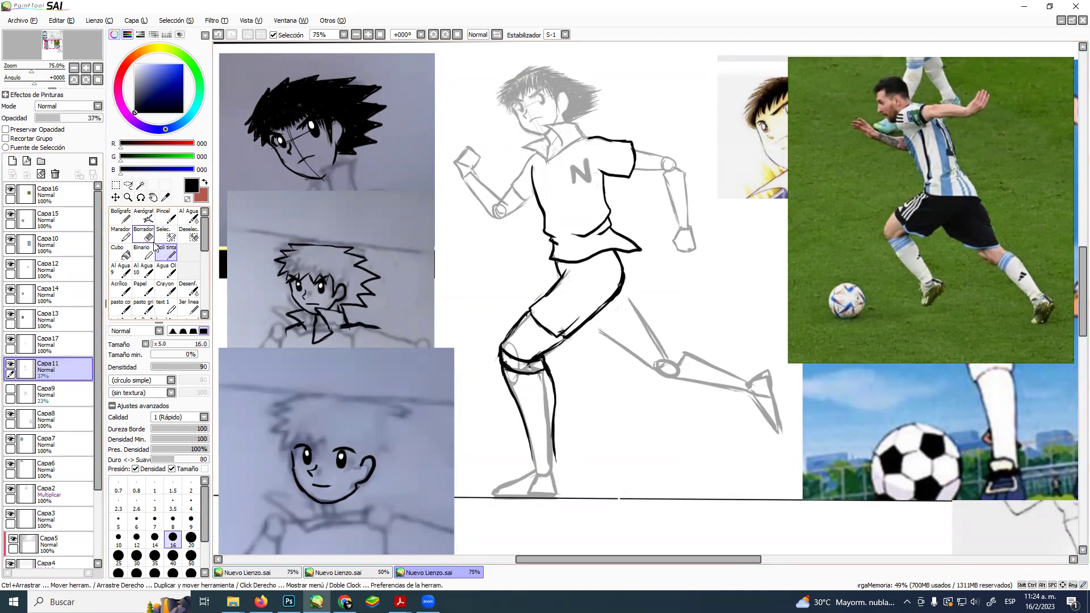
mouse_move(550, 404)
left_mouse_down()
mouse_move(526, 383)
mouse_move(516, 341)
mouse_move(549, 450)
left_mouse_up()
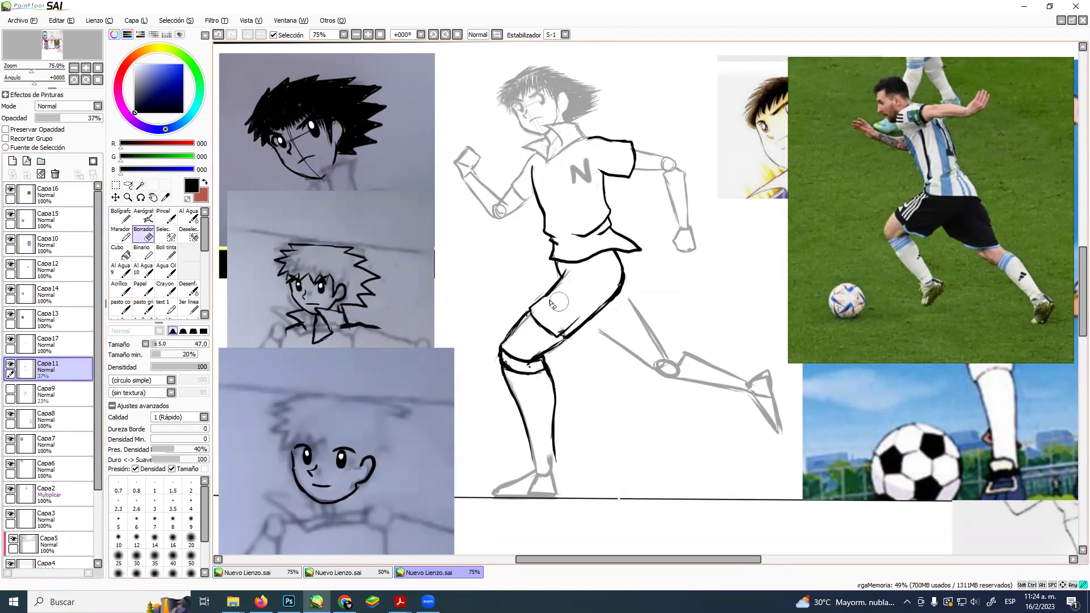
Ink the front leg's inner shin line, ankle and rounded soccer shoe on the ground line in Capa17.
left_click(64, 347)
left_click(166, 253)
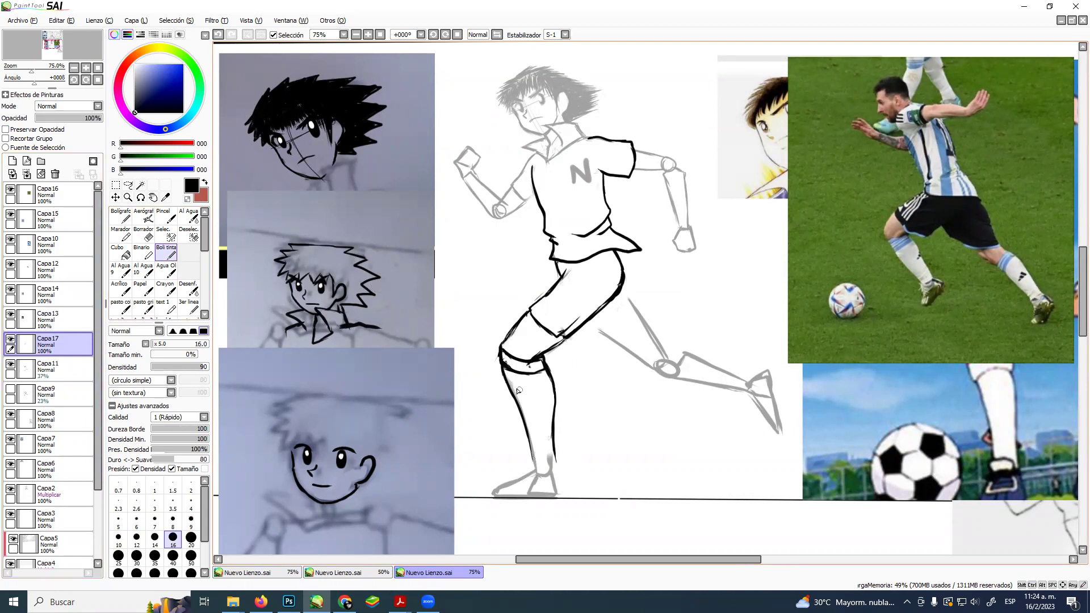
mouse_move(515, 389)
left_mouse_down()
mouse_move(532, 399)
mouse_move(542, 447)
left_mouse_up()
key("ctrl+z")
mouse_move(515, 388)
left_mouse_down()
mouse_move(534, 411)
mouse_move(543, 481)
left_mouse_up()
mouse_move(534, 469)
left_mouse_down()
mouse_move(548, 475)
mouse_move(554, 465)
left_mouse_up()
key("ctrl+z")
mouse_move(510, 487)
left_mouse_down()
mouse_move(496, 493)
mouse_move(563, 491)
left_mouse_up()
left_click_drag(558, 475, 564, 496)
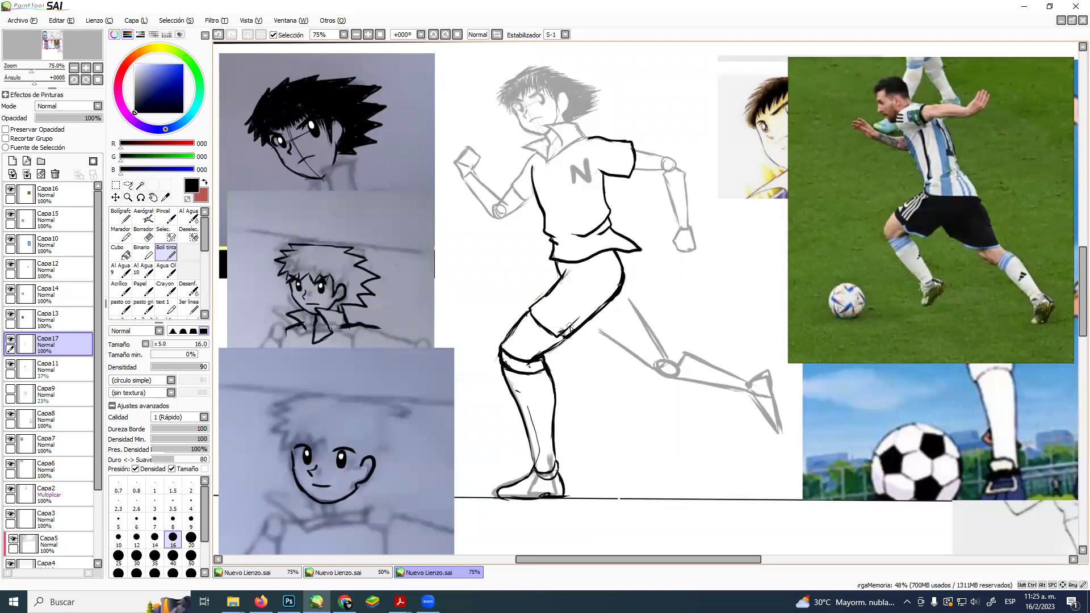
Erase the gray ankle and foot sketch beneath the inked front shoe on Capa11.
left_click(57, 369)
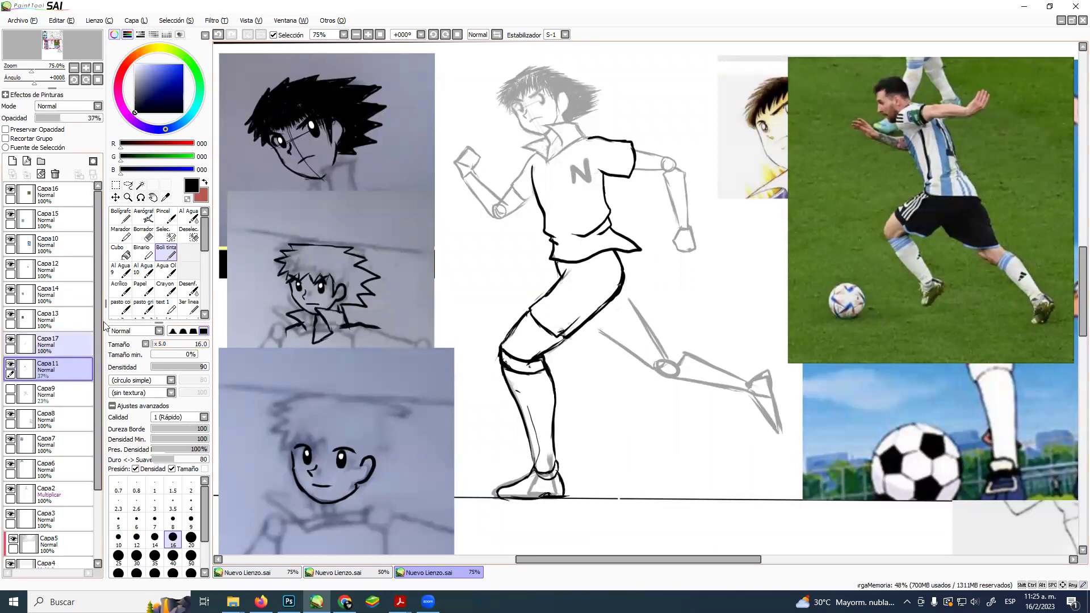
left_click(148, 234)
mouse_move(531, 453)
left_mouse_down()
mouse_move(548, 464)
mouse_move(542, 478)
mouse_move(568, 478)
mouse_move(546, 448)
left_mouse_up()
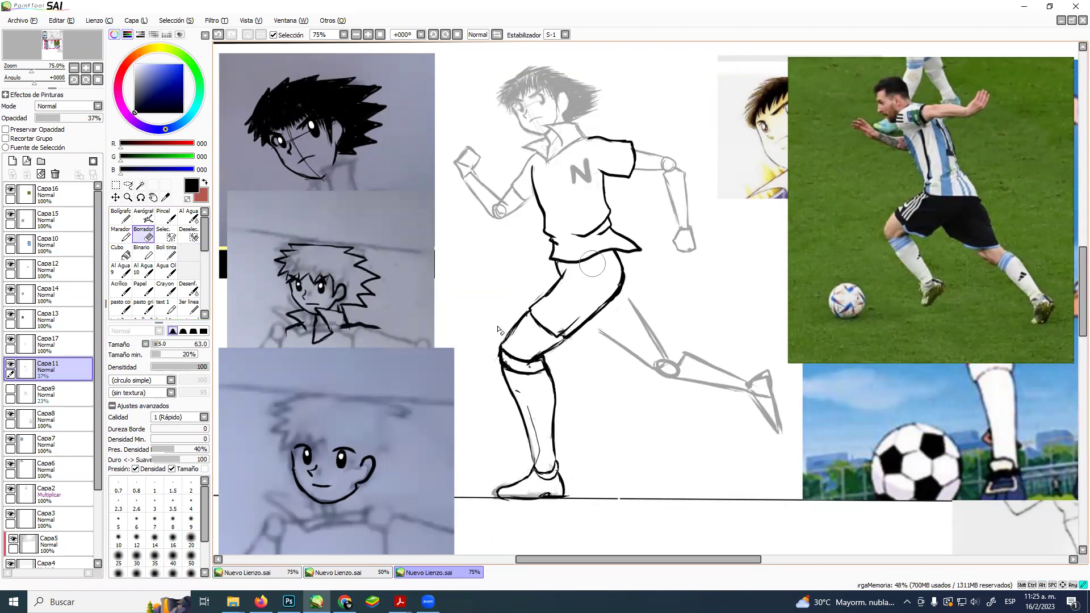
Ink the trailing leg on Capa17 with the rear shorts opening, thigh, knee, sock cuff and calf down to the ankle.
left_click(67, 345)
left_click(168, 253)
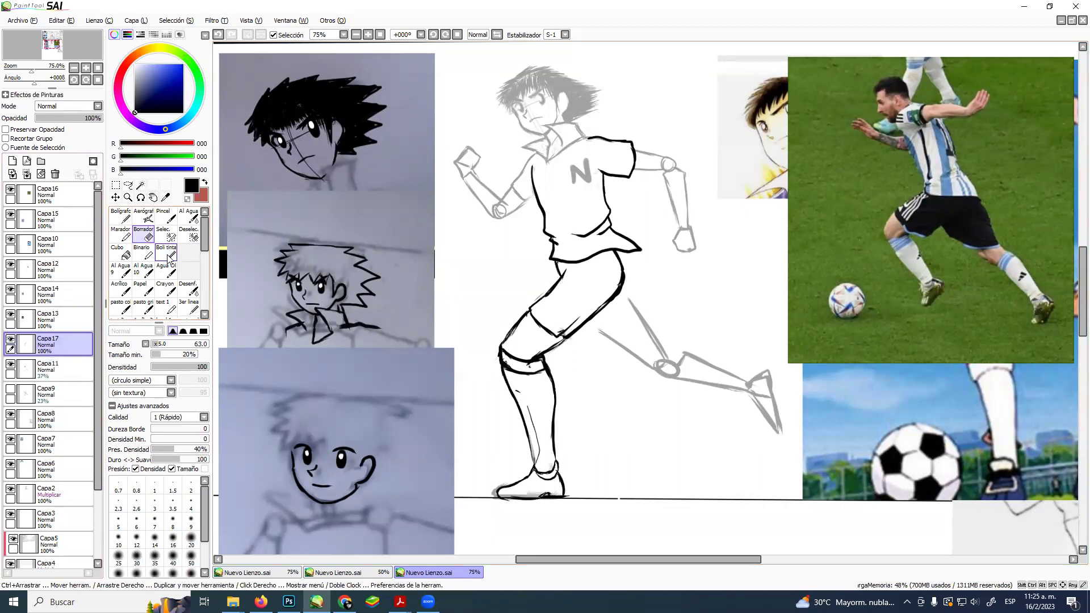
mouse_move(590, 319)
left_mouse_down()
mouse_move(607, 340)
mouse_move(645, 315)
mouse_move(624, 325)
mouse_move(641, 306)
mouse_move(625, 285)
mouse_move(653, 312)
mouse_move(641, 315)
mouse_move(654, 314)
mouse_move(648, 331)
mouse_move(612, 339)
mouse_move(657, 367)
left_mouse_up()
mouse_move(653, 322)
left_mouse_down()
mouse_move(643, 312)
mouse_move(657, 339)
left_mouse_up()
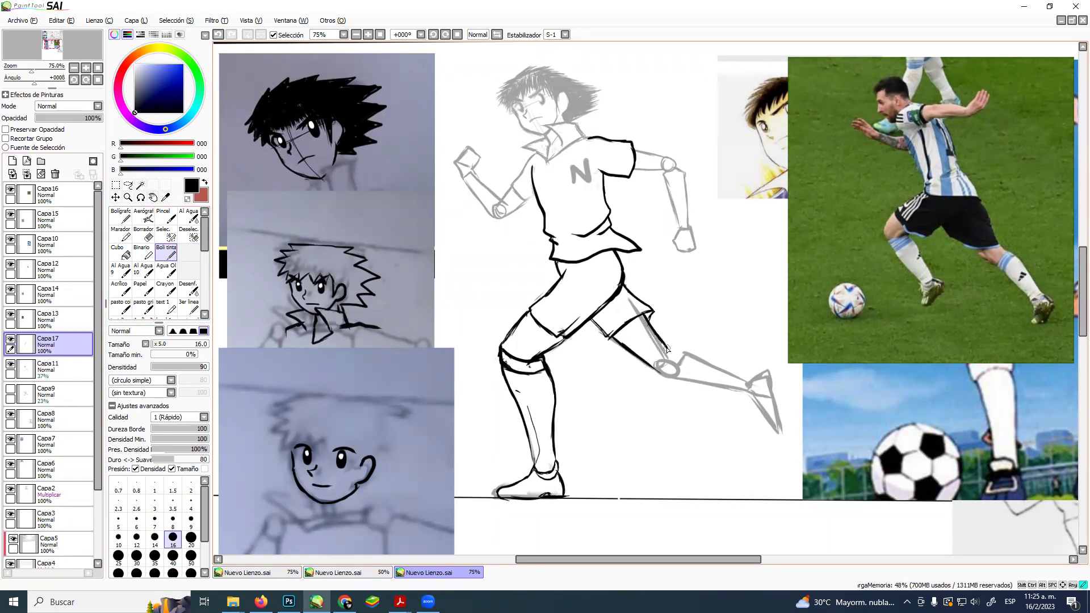
mouse_move(665, 349)
left_mouse_down()
mouse_move(674, 380)
mouse_move(683, 348)
mouse_move(690, 361)
mouse_move(672, 381)
mouse_move(681, 386)
mouse_move(665, 379)
mouse_move(690, 357)
left_mouse_up()
left_click_drag(691, 348, 711, 358)
left_click_drag(716, 365, 758, 379)
left_click_drag(683, 381, 749, 384)
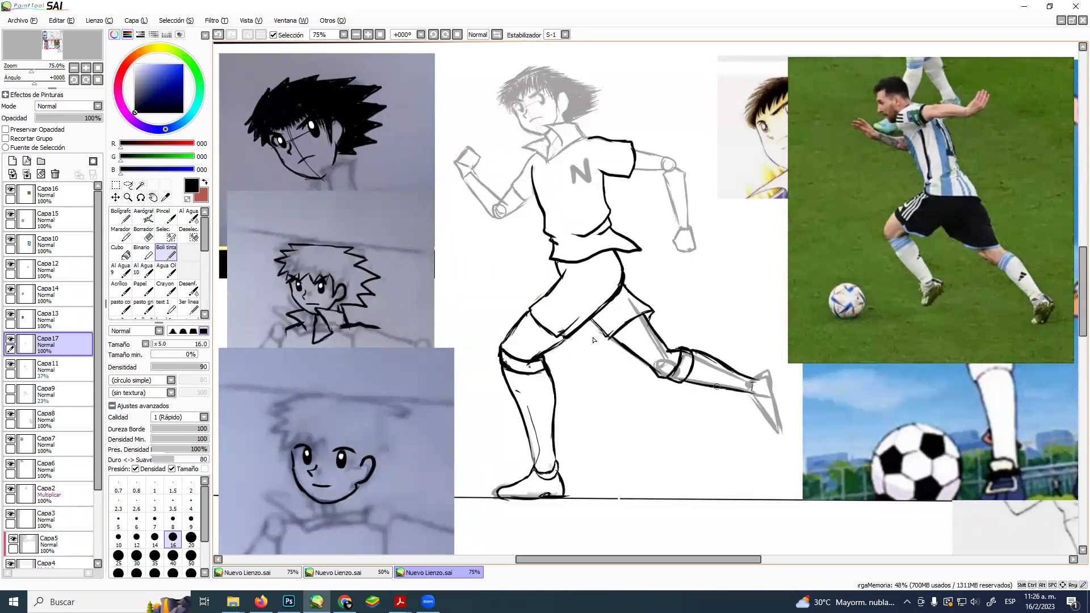
Erase the gray Capa11 guide lines inside the trailing thigh, knee and calf, plus remnants at the front ankle.
left_click(50, 372)
left_click(146, 235)
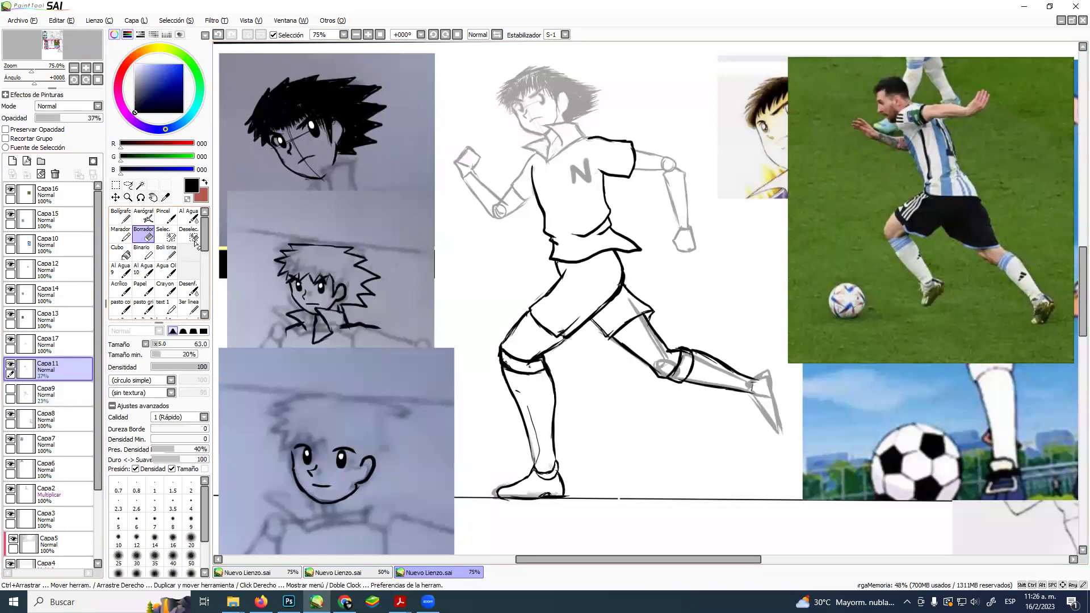
left_click_drag(623, 307, 606, 327)
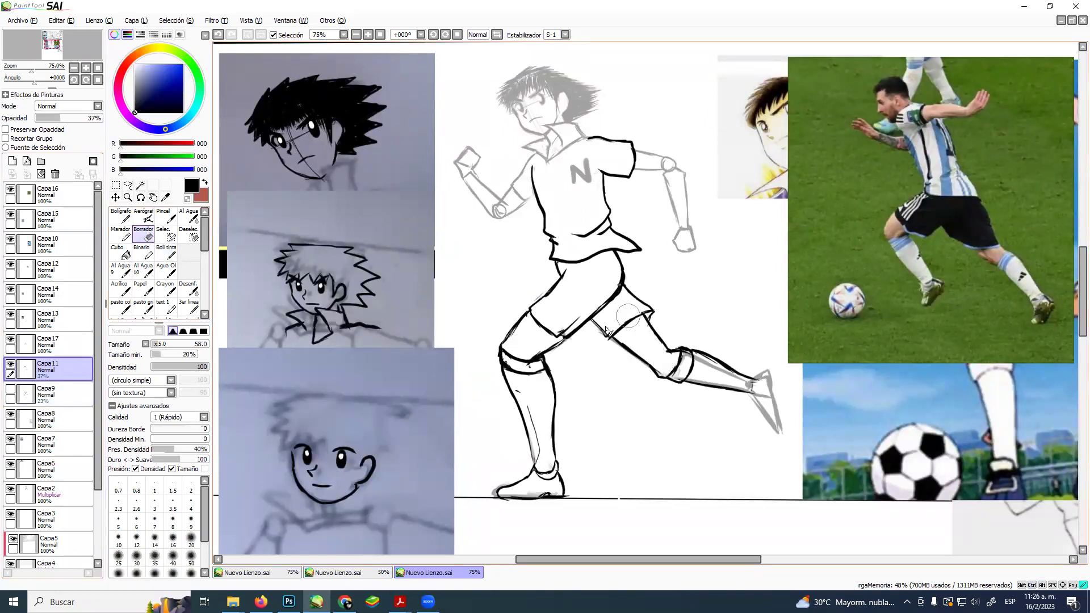
mouse_move(534, 434)
left_mouse_down()
mouse_move(487, 488)
mouse_move(544, 480)
left_mouse_up()
mouse_move(669, 385)
left_mouse_down()
mouse_move(710, 375)
mouse_move(716, 389)
mouse_move(730, 369)
mouse_move(729, 410)
left_mouse_up()
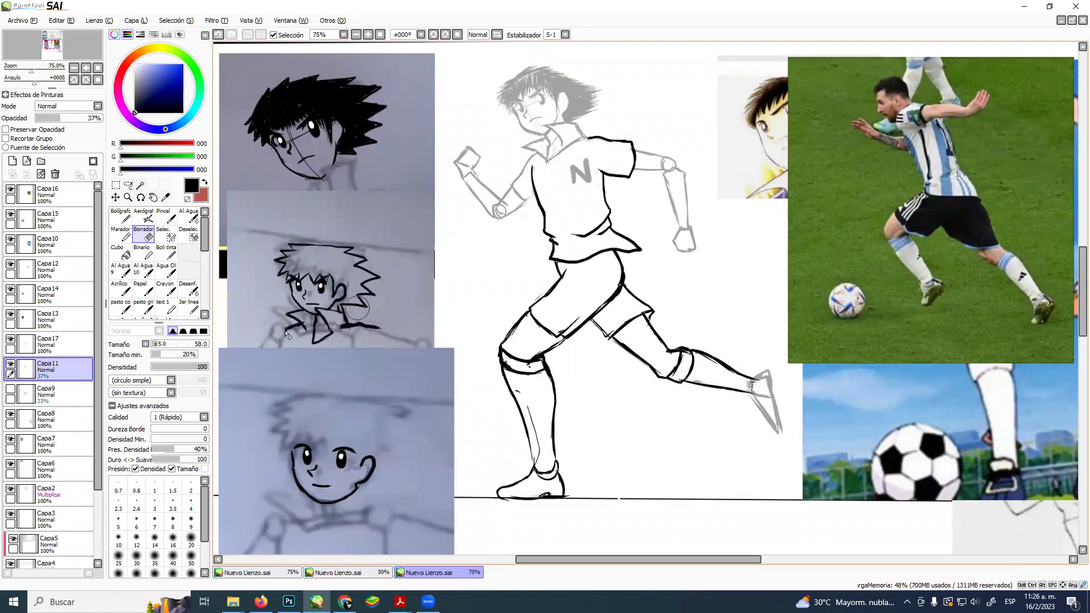
Ink the trailing leg's ankle and soccer shoe on Capa17 with the Boli tinta brush at size 16.
left_click(71, 340)
left_click(167, 253)
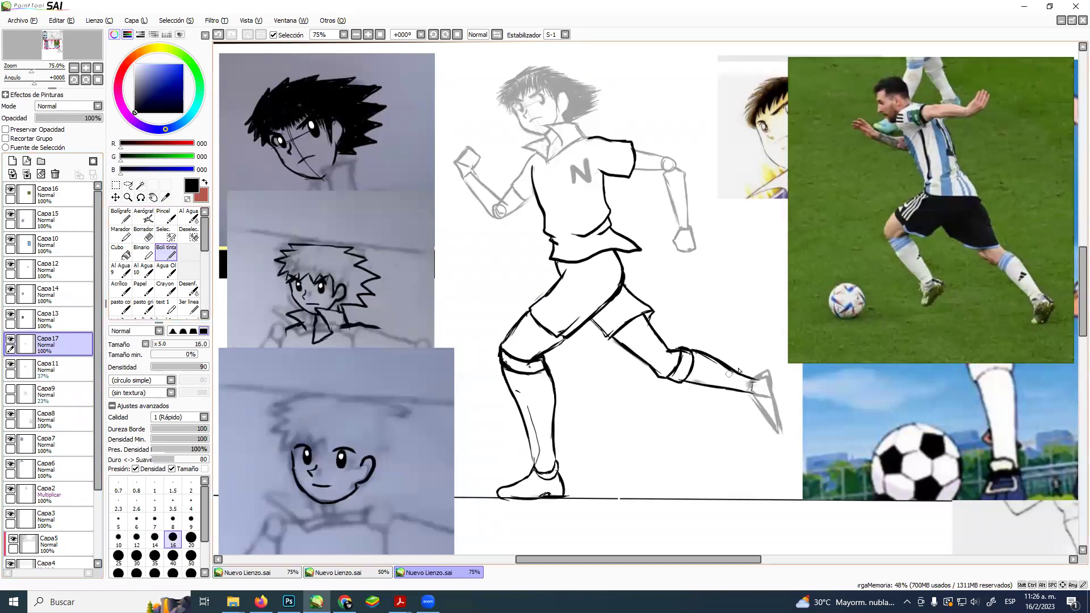
mouse_move(757, 378)
left_mouse_down()
mouse_move(776, 375)
mouse_move(760, 377)
mouse_move(776, 378)
mouse_move(759, 397)
mouse_move(758, 376)
mouse_move(753, 395)
mouse_move(776, 431)
mouse_move(778, 380)
left_mouse_up()
key("ctrl+z")
key("ctrl+z")
key("ctrl")
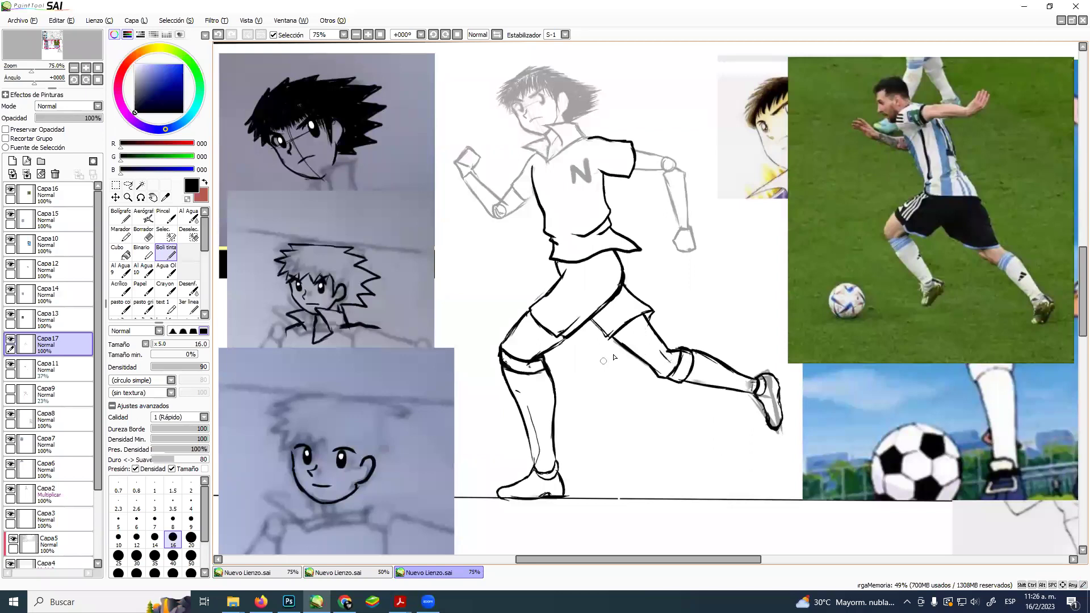
Ink the letter N on the shirt and the bent front arm with its clenched fist on Capa17.
left_click_drag(591, 321, 611, 339)
mouse_move(571, 174)
left_mouse_down()
mouse_move(573, 186)
mouse_move(568, 166)
mouse_move(587, 180)
mouse_move(590, 160)
left_mouse_up()
mouse_move(536, 156)
left_mouse_down()
mouse_move(518, 194)
mouse_move(542, 193)
mouse_move(502, 197)
mouse_move(511, 215)
mouse_move(525, 195)
mouse_move(490, 216)
mouse_move(464, 182)
mouse_move(471, 173)
mouse_move(505, 202)
left_mouse_up()
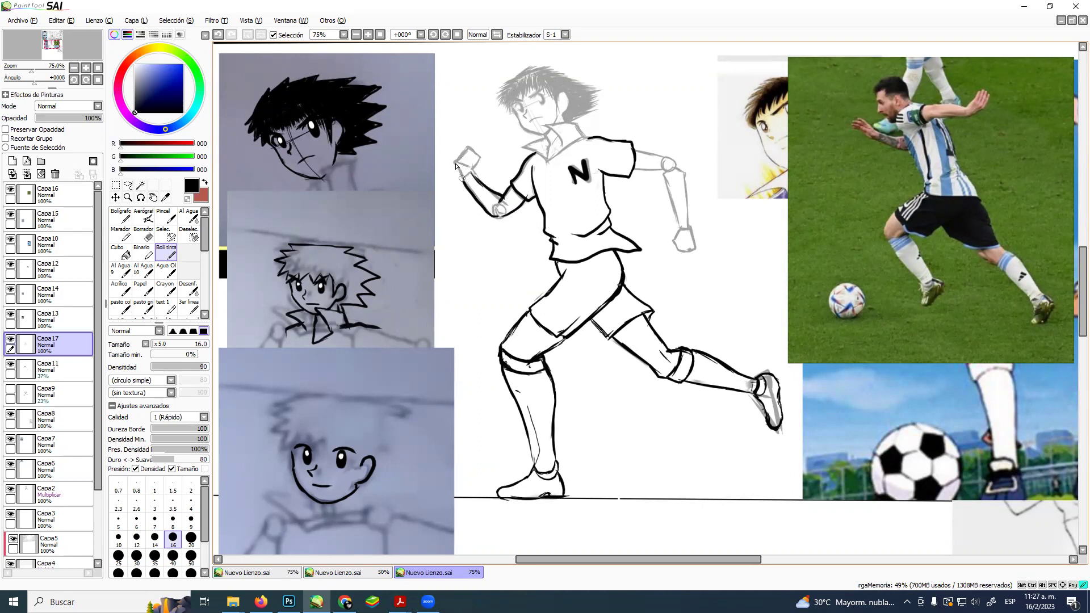
left_click_drag(459, 156, 479, 153)
left_click_drag(474, 160, 475, 175)
Ink the rear arm from sleeve to hand and the shirt's open collar on Capa17.
mouse_move(632, 147)
left_mouse_down()
mouse_move(670, 158)
mouse_move(630, 173)
mouse_move(661, 173)
mouse_move(677, 226)
left_mouse_up()
mouse_move(668, 155)
left_mouse_down()
mouse_move(691, 216)
mouse_move(671, 237)
mouse_move(691, 252)
mouse_move(688, 220)
mouse_move(690, 250)
left_mouse_up()
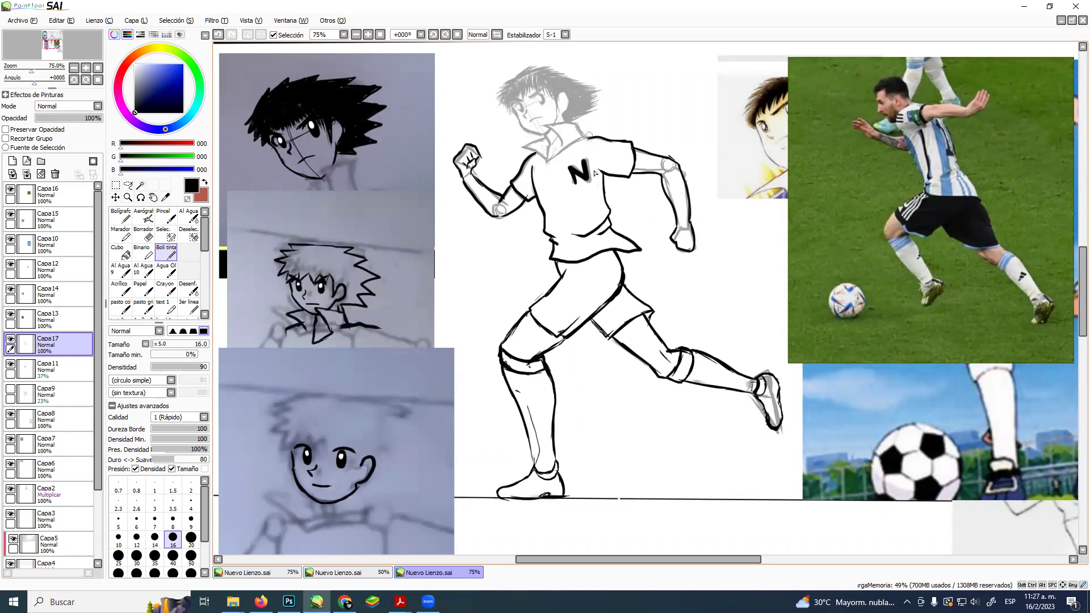
mouse_move(541, 139)
left_mouse_down()
mouse_move(546, 165)
mouse_move(560, 145)
mouse_move(547, 124)
mouse_move(576, 123)
mouse_move(584, 136)
mouse_move(568, 145)
mouse_move(594, 144)
left_mouse_up()
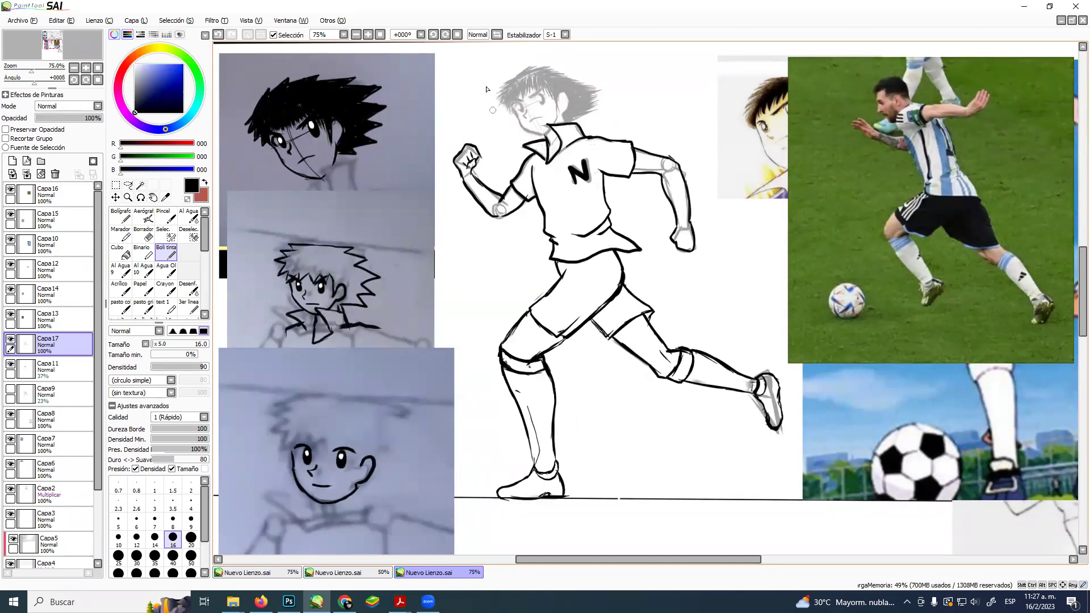
Raise the opacity of the sketch layer Capa11 to 100% and return to Capa17.
left_click(55, 373)
left_click_drag(59, 118, 110, 130)
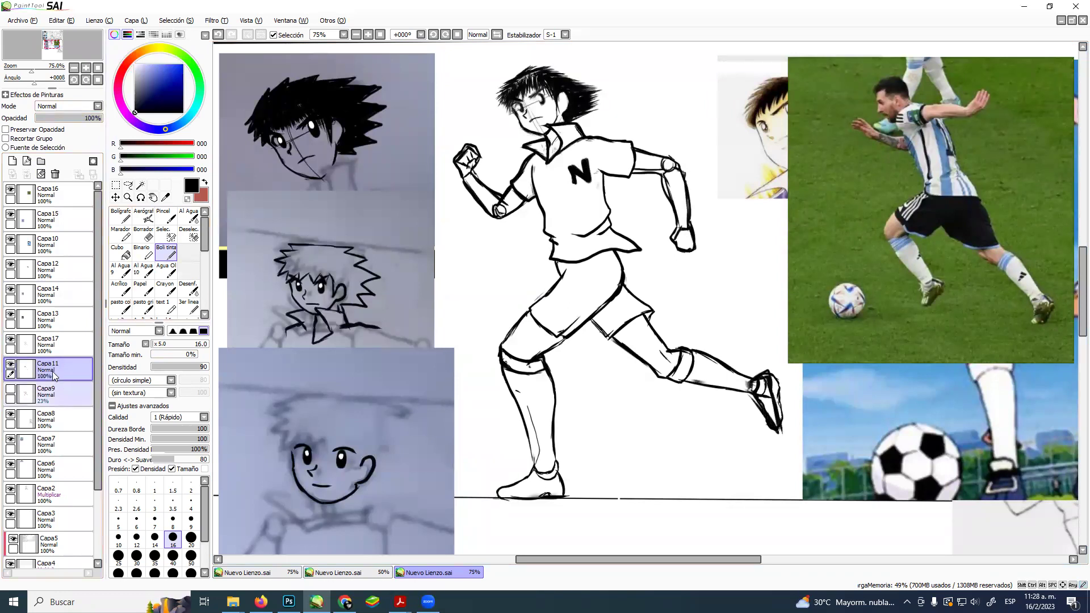
left_click(63, 348)
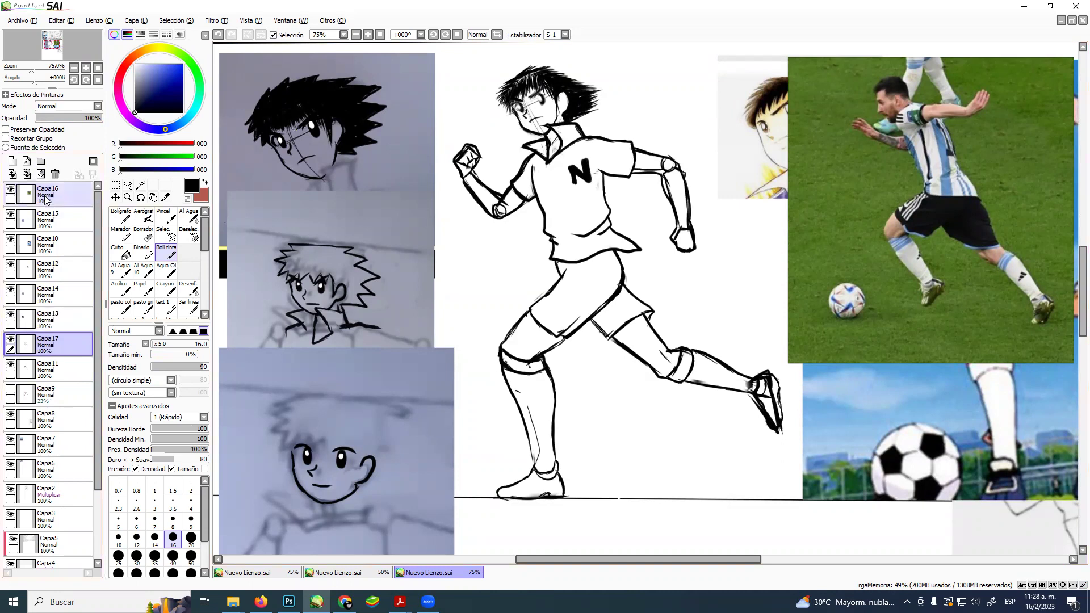
Erase the sketch guide lines of the front arm and fist on Capa11.
left_click(44, 371)
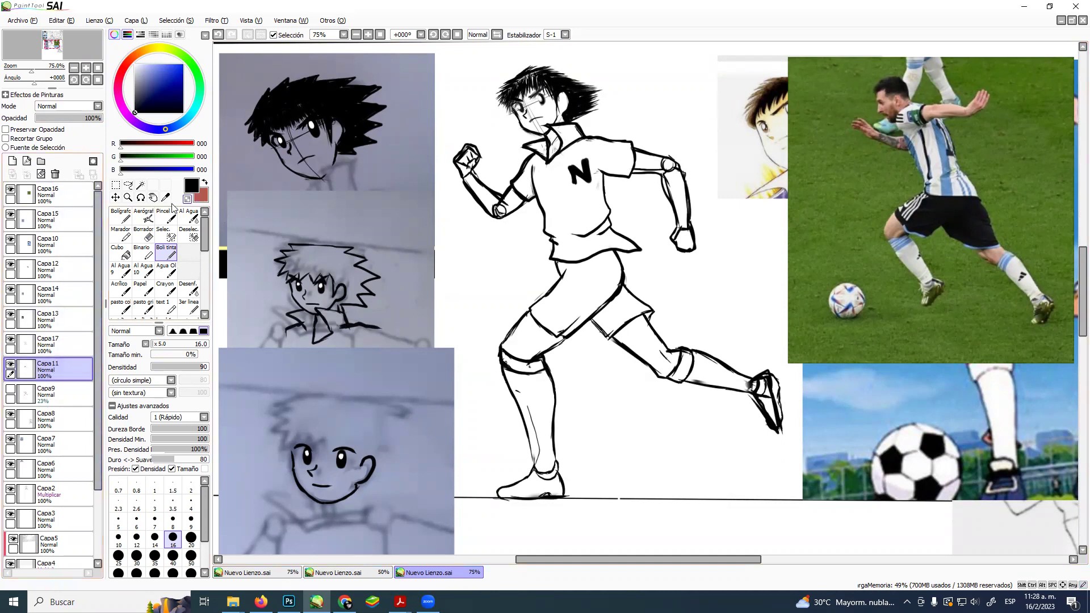
left_click(148, 234)
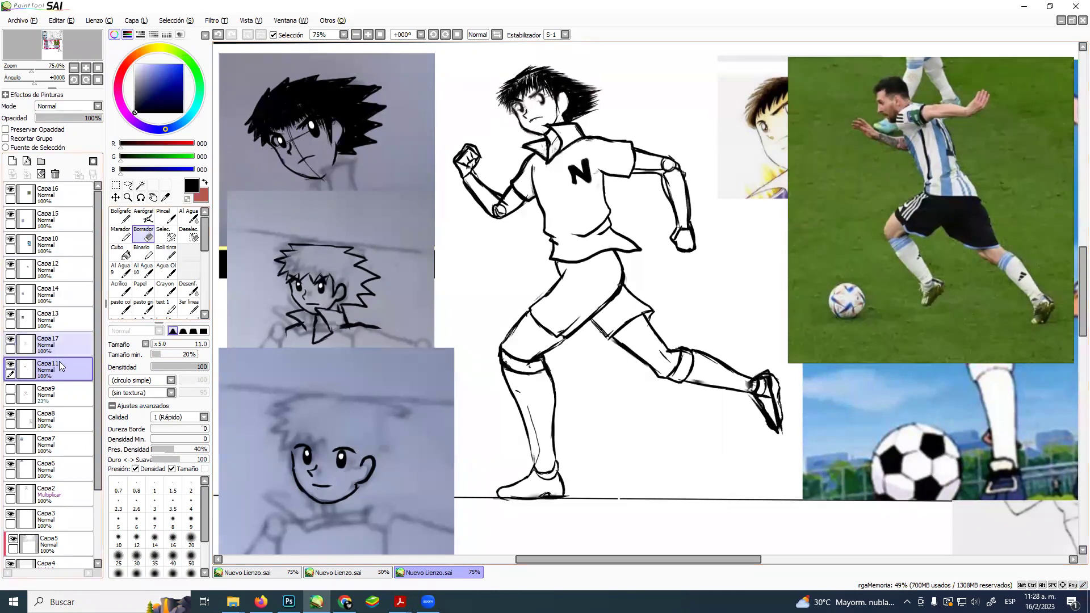
left_click_drag(554, 230, 590, 230, "ctrl+alt")
mouse_move(496, 201)
left_mouse_down()
mouse_move(464, 168)
mouse_move(487, 156)
left_mouse_up()
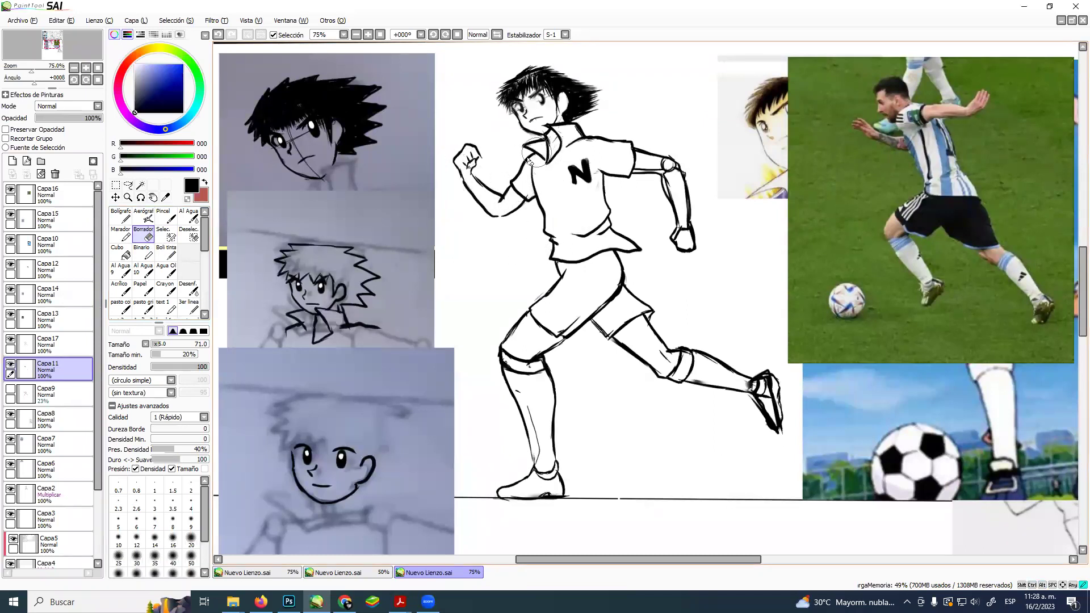
mouse_move(620, 161)
left_mouse_down()
mouse_move(661, 165)
mouse_move(682, 204)
mouse_move(646, 186)
left_mouse_up()
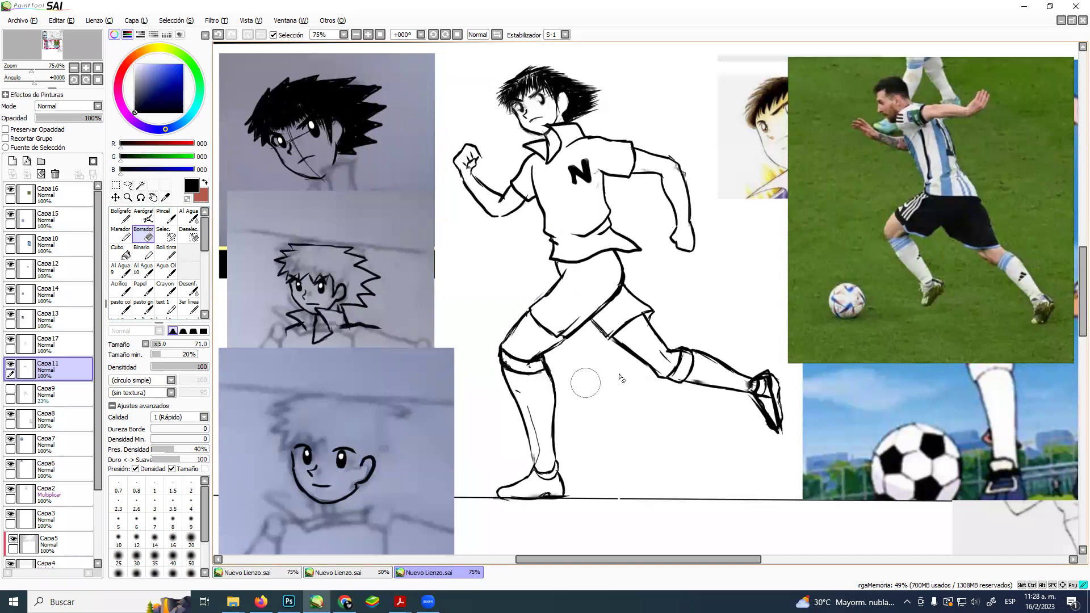
left_click_drag(769, 434, 762, 362)
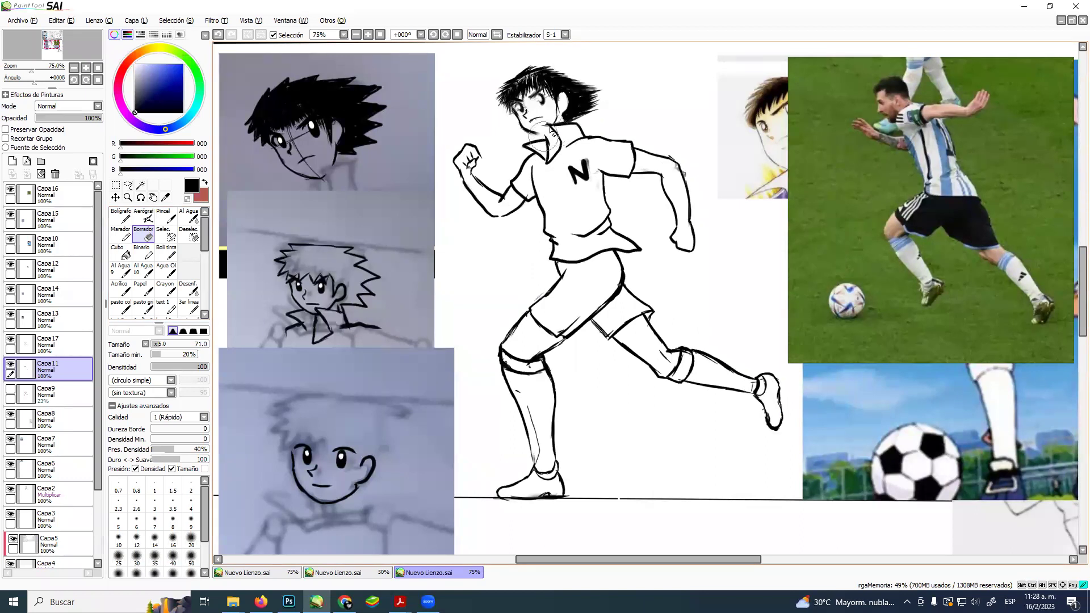
key("ctrl+z")
key("ctrl+z")
key("ctrl+z")
mouse_move(498, 195)
left_mouse_down()
mouse_move(454, 188)
mouse_move(535, 180)
mouse_move(557, 192)
mouse_move(505, 152)
mouse_move(574, 190)
mouse_move(559, 151)
mouse_move(541, 165)
mouse_move(584, 125)
mouse_move(609, 155)
mouse_move(588, 132)
mouse_move(595, 99)
mouse_move(619, 107)
left_mouse_up()
key("ctrl+z")
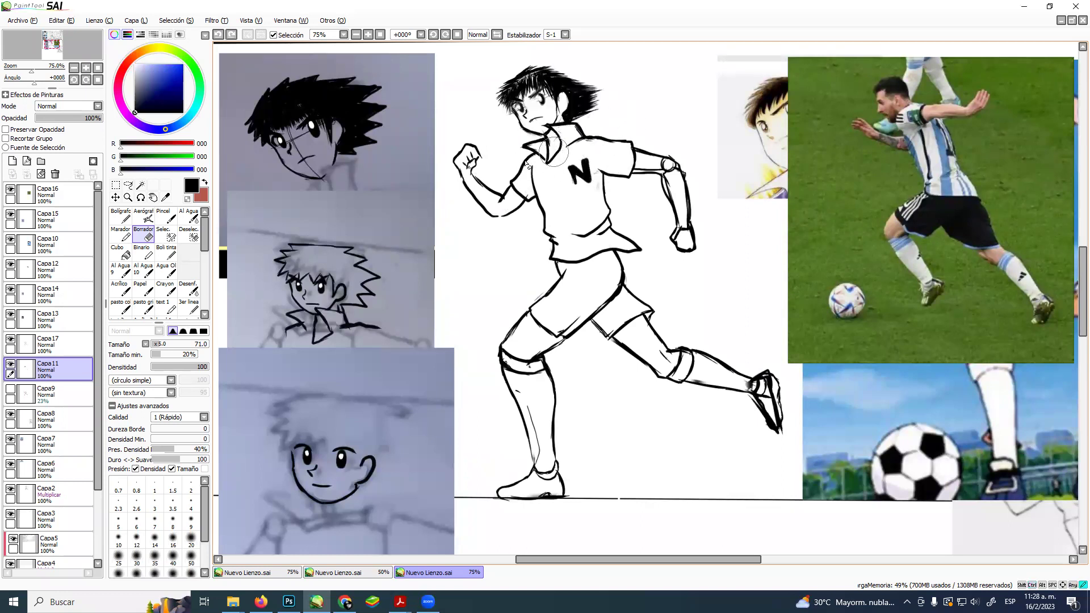
Erase the sketch guide lines around the rear arm and the trailing shoe on Capa11.
mouse_move(636, 153)
left_mouse_down()
mouse_move(650, 196)
mouse_move(674, 194)
mouse_move(687, 255)
left_mouse_up()
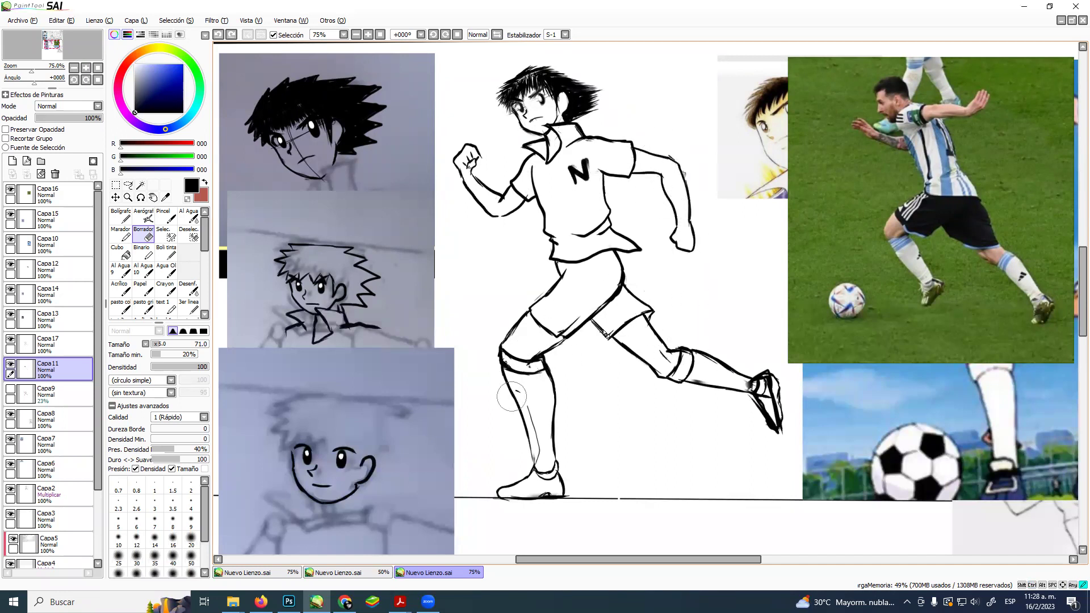
left_click_drag(758, 402, 762, 377)
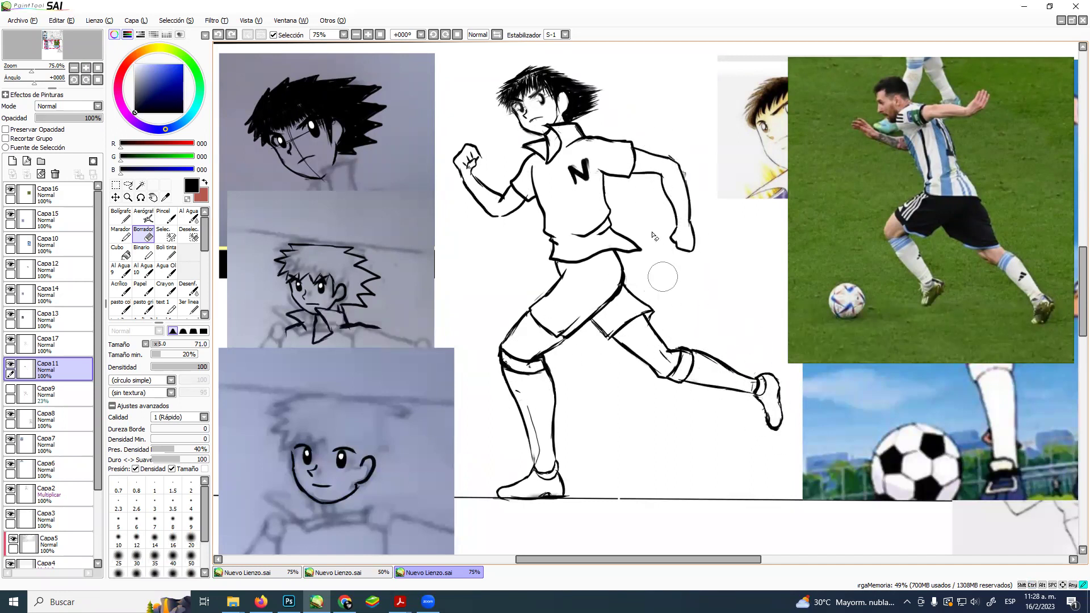
Merge the inked Capa17 down into Capa11 and check the merged line art by hiding and showing it.
left_click(72, 344)
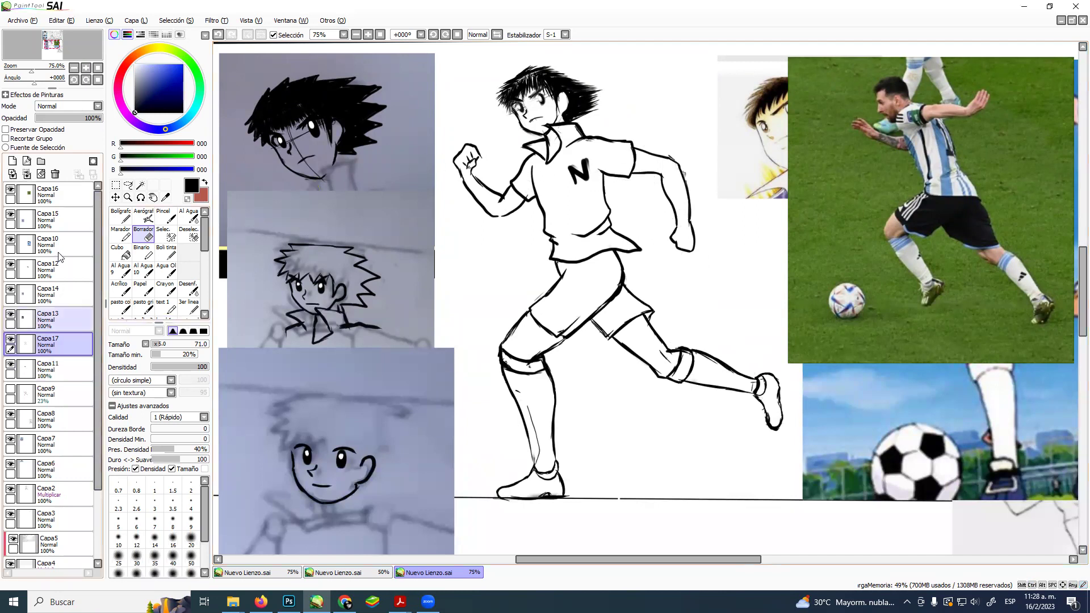
left_click(26, 176)
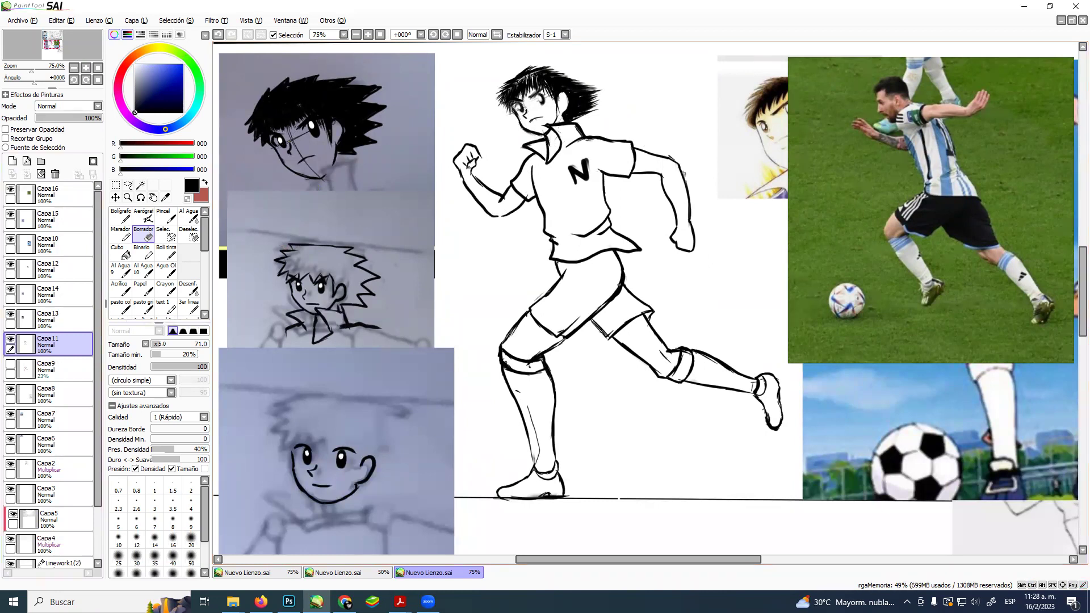
left_click(847, 33)
left_click(10, 339)
left_click(10, 339)
left_click(140, 185)
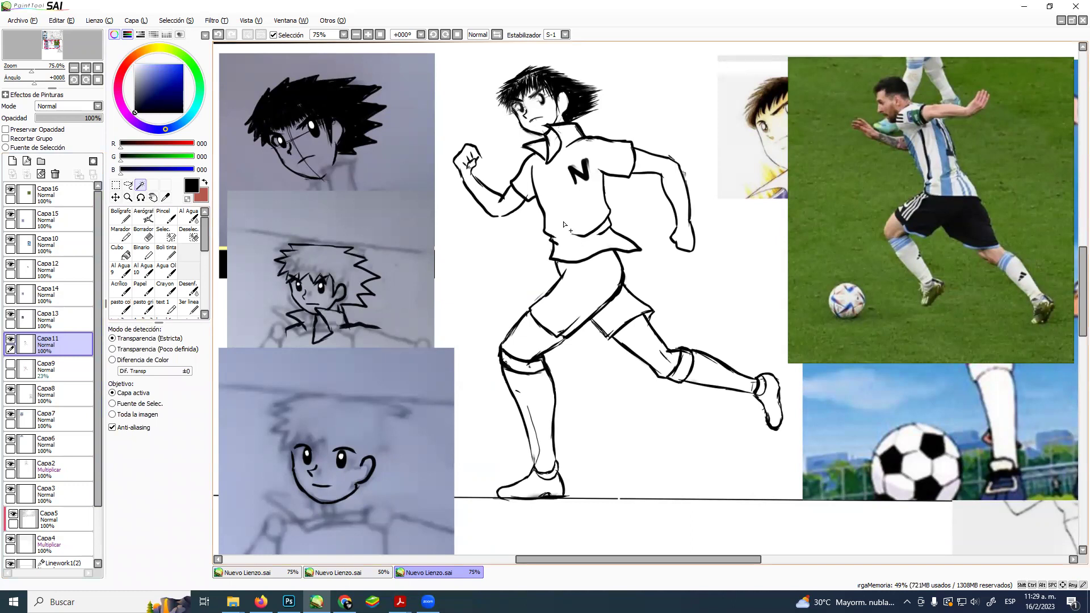
left_click(581, 299)
left_click(613, 314)
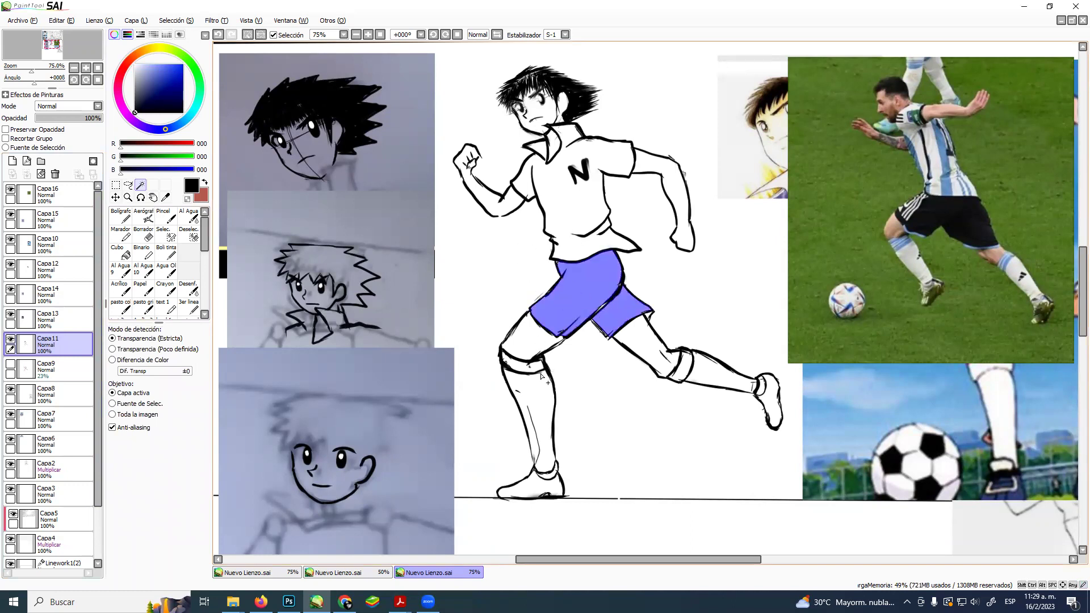
left_click(550, 486)
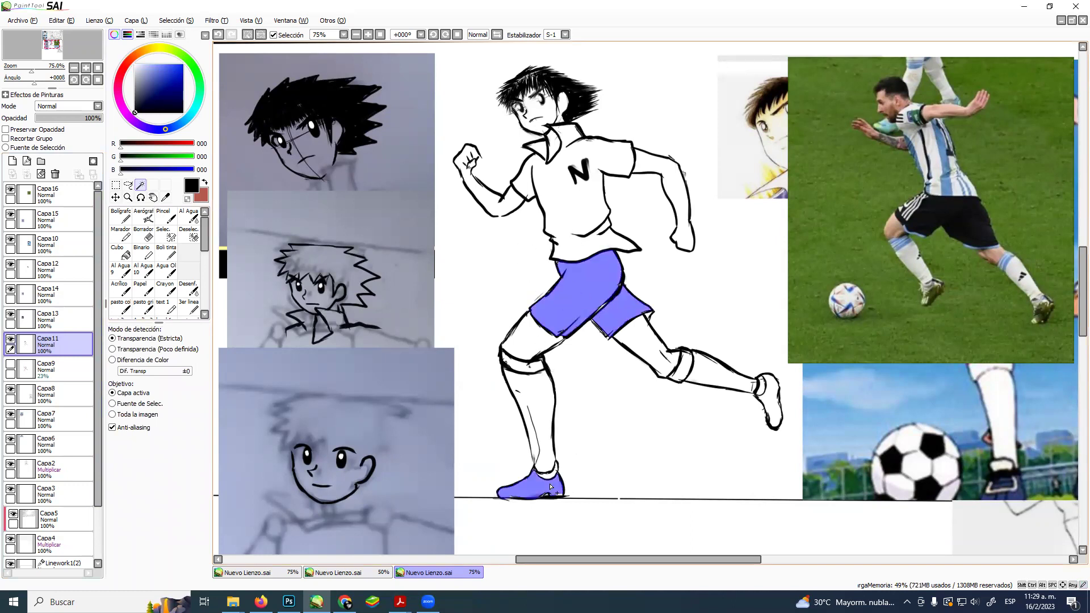
left_click(767, 406)
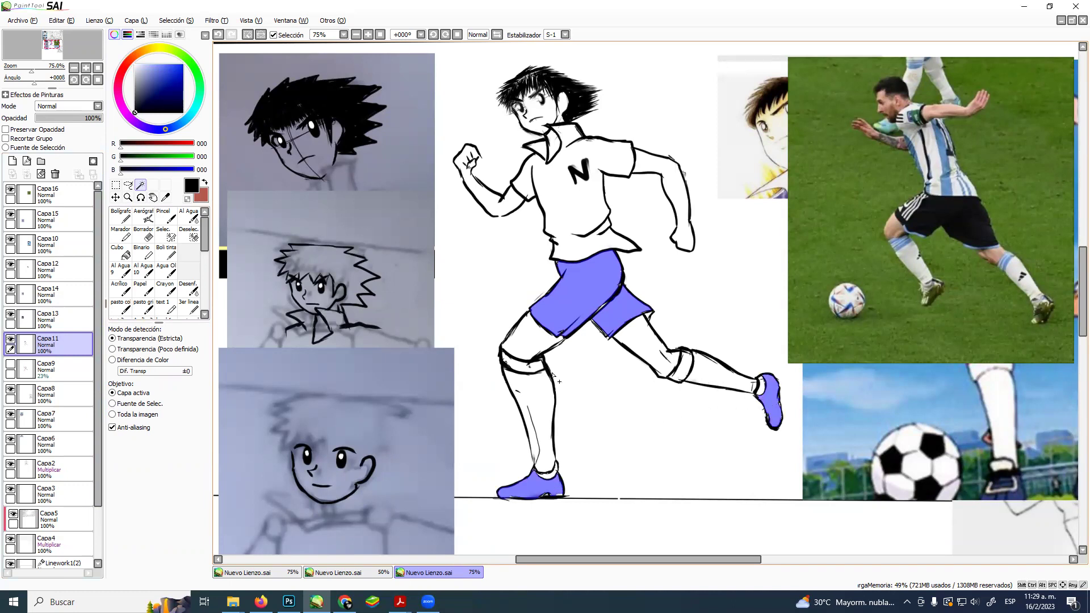
left_click(683, 377)
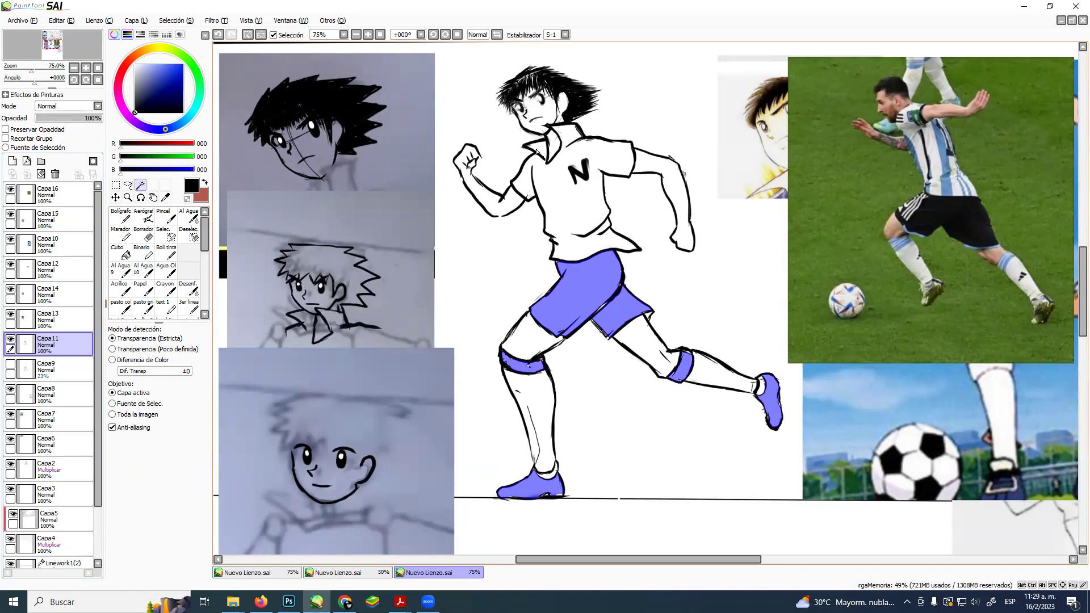
left_click(577, 154)
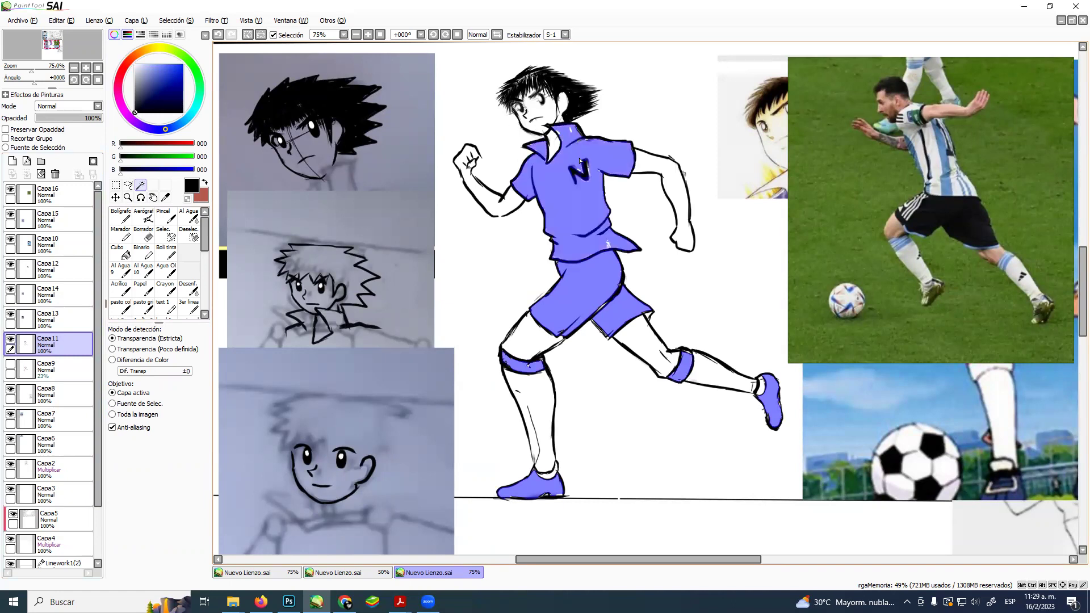
key("ctrl+z")
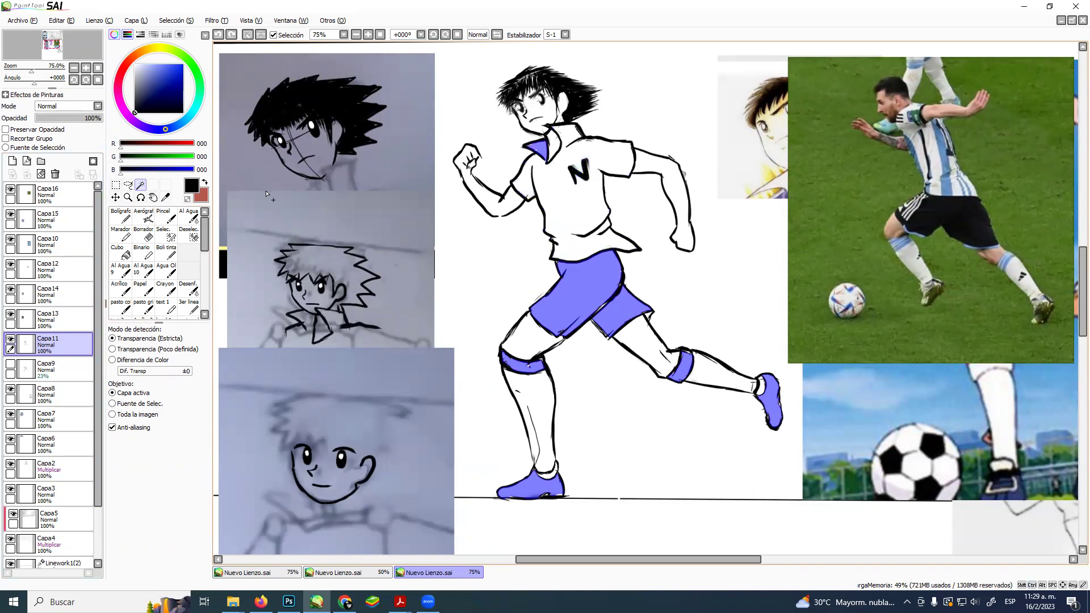
Clear the selection and ink a cuff line across both shirt sleeves on Capa11 with Boli tinta.
left_click(166, 252)
key("Delete")
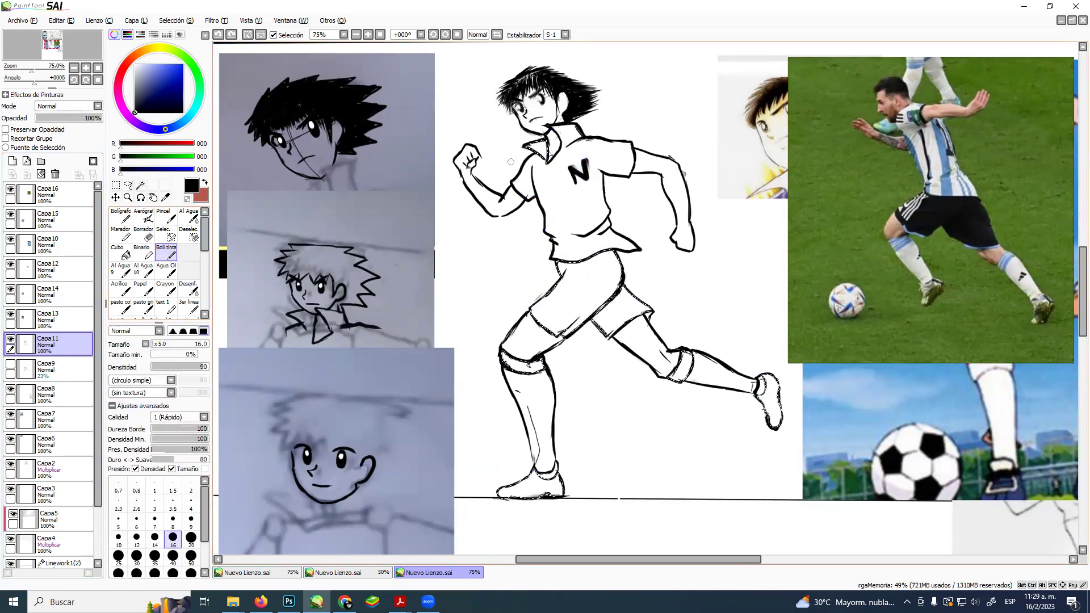
key("ctrl+d")
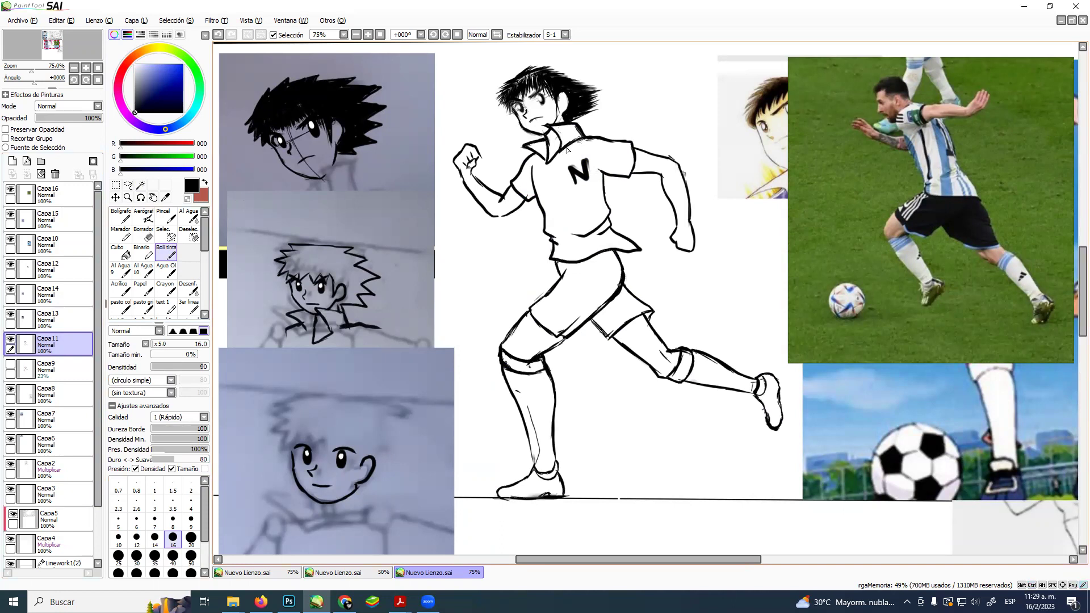
left_click_drag(518, 177, 530, 195)
left_click_drag(619, 175, 625, 140)
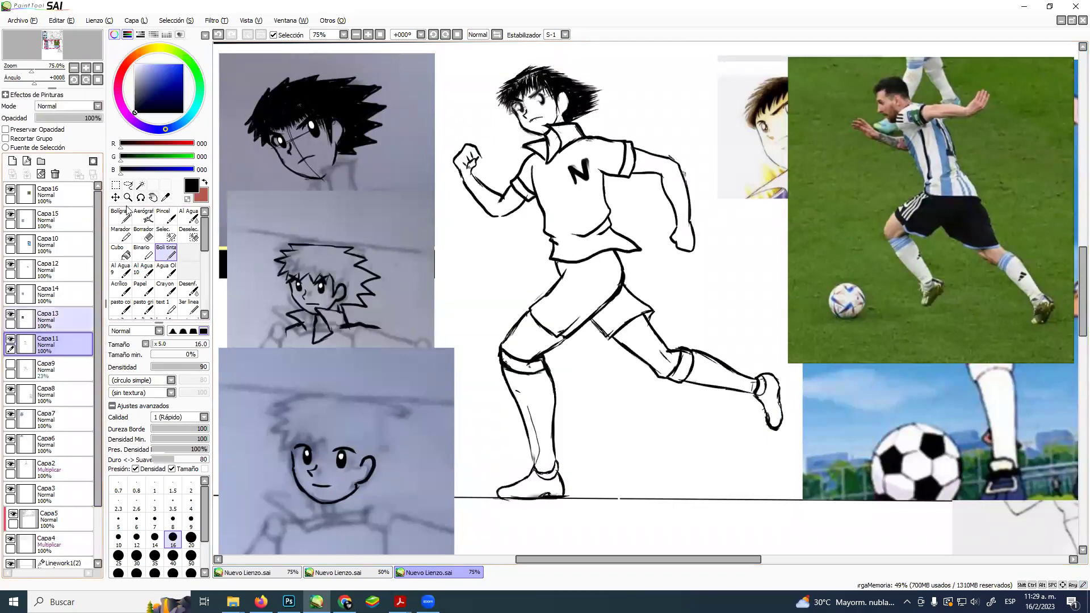
Select the collar, both sleeve cuffs and the shorts with the Magic Wand on Capa11.
left_click(141, 184)
left_click(561, 130)
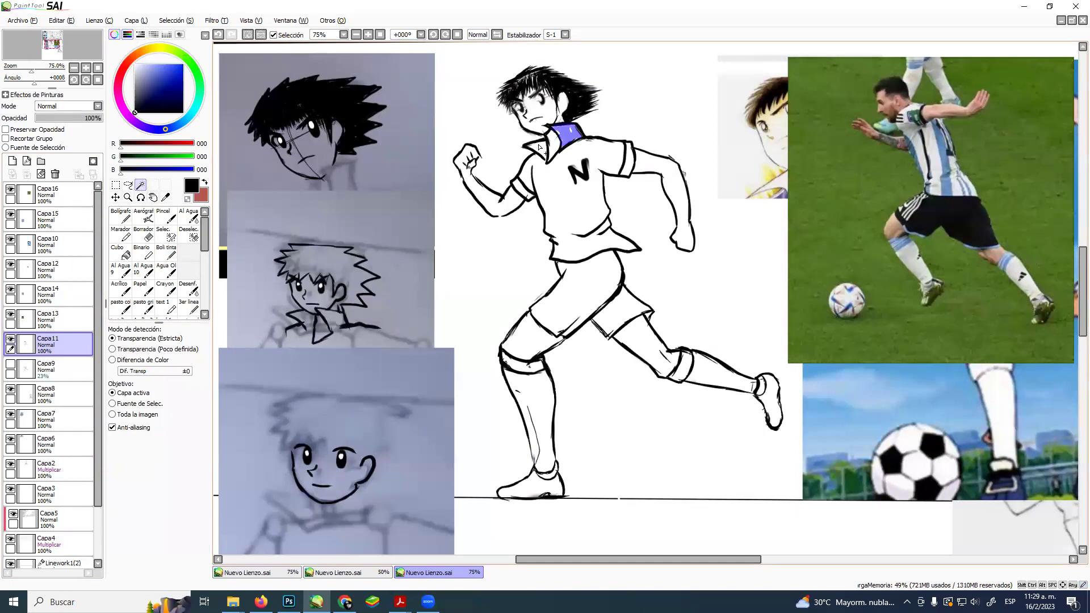
left_click(538, 152)
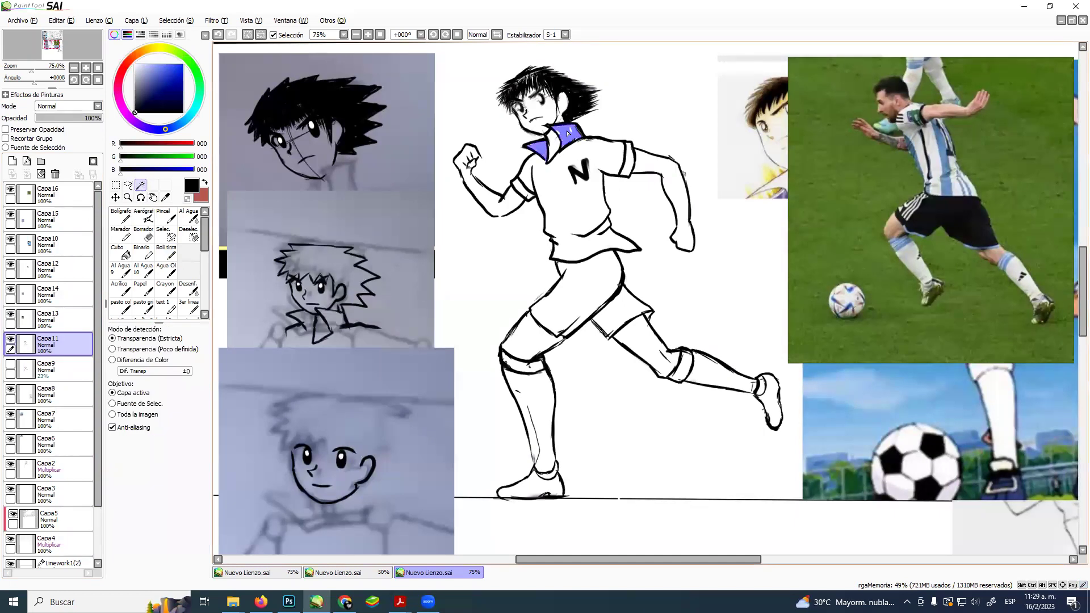
left_click(521, 191)
left_click(628, 170)
left_click(604, 282)
left_click(629, 319)
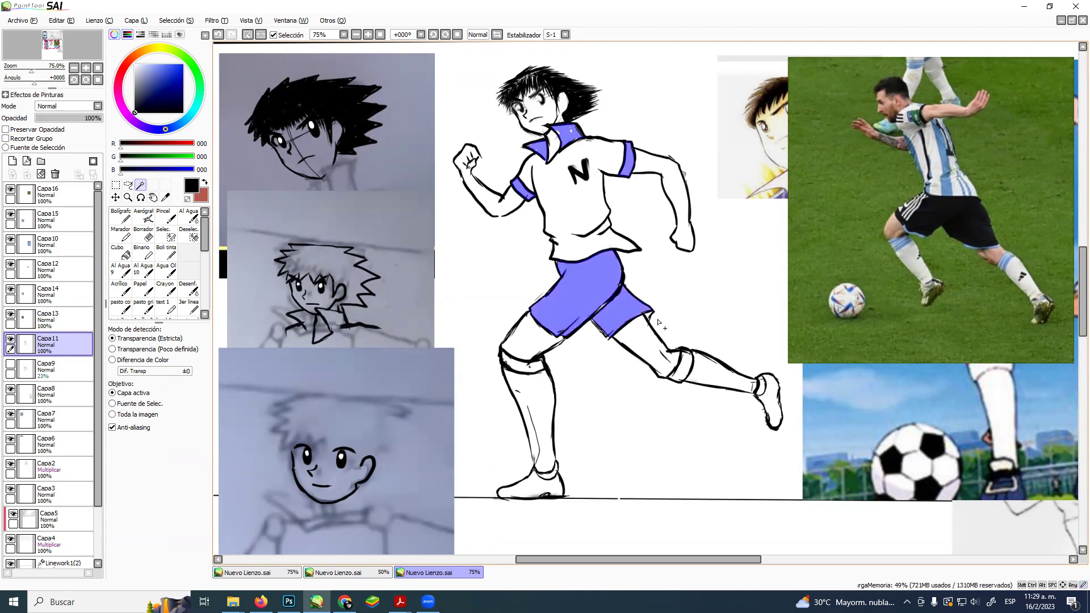
Add both sock cuffs and both shoes to the Magic Wand selection.
left_click(684, 371)
left_click(525, 372)
left_click(555, 483)
left_click(552, 479)
left_click(767, 397)
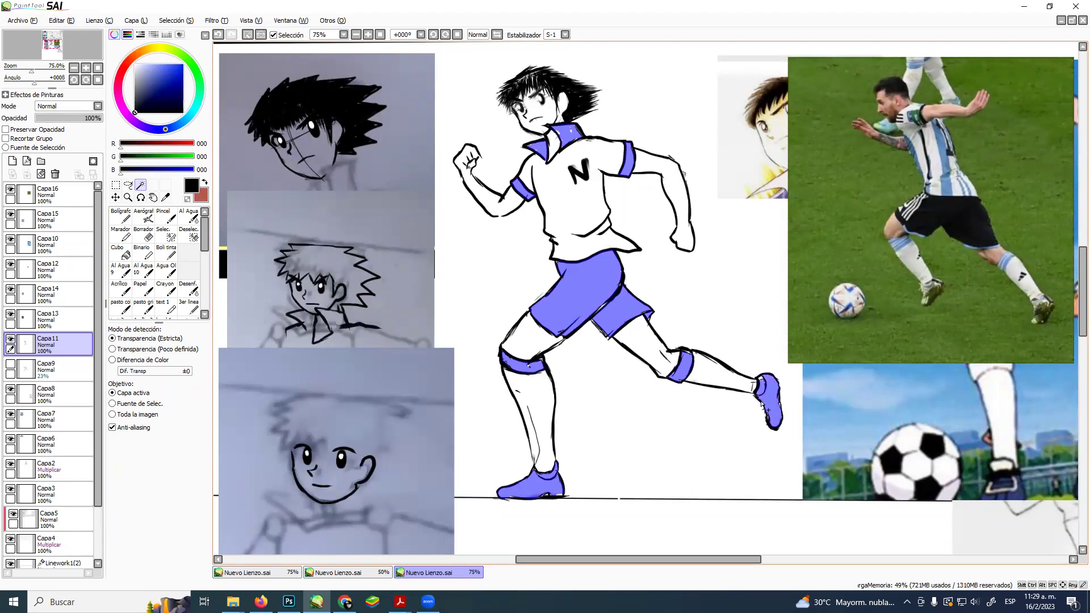
Paint in the small unselected gaps in the collar, shorts, sock cuff and shoes with the Selec. brush.
left_click(167, 233)
left_click_drag(564, 134, 610, 161)
left_click_drag(620, 290, 607, 302)
left_click(688, 353)
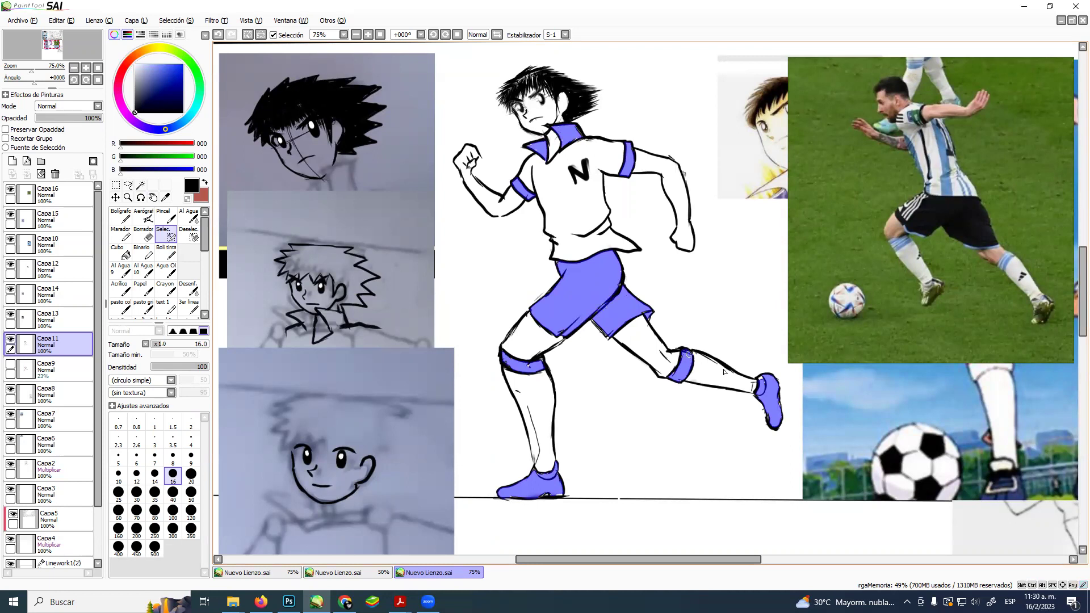
left_click_drag(766, 385, 764, 391)
left_click_drag(548, 491, 559, 489)
Add a new layer between Capa11 and Capa9 and bucket-fill the selected collar and sleeve cuffs with black.
left_click(57, 368)
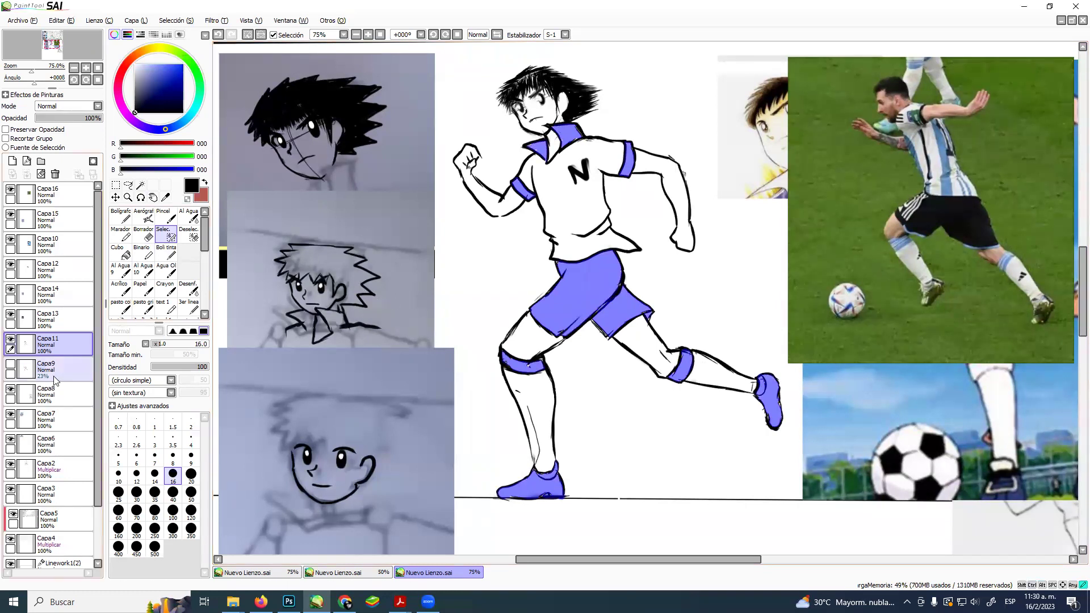
left_click(12, 161)
left_click(121, 251)
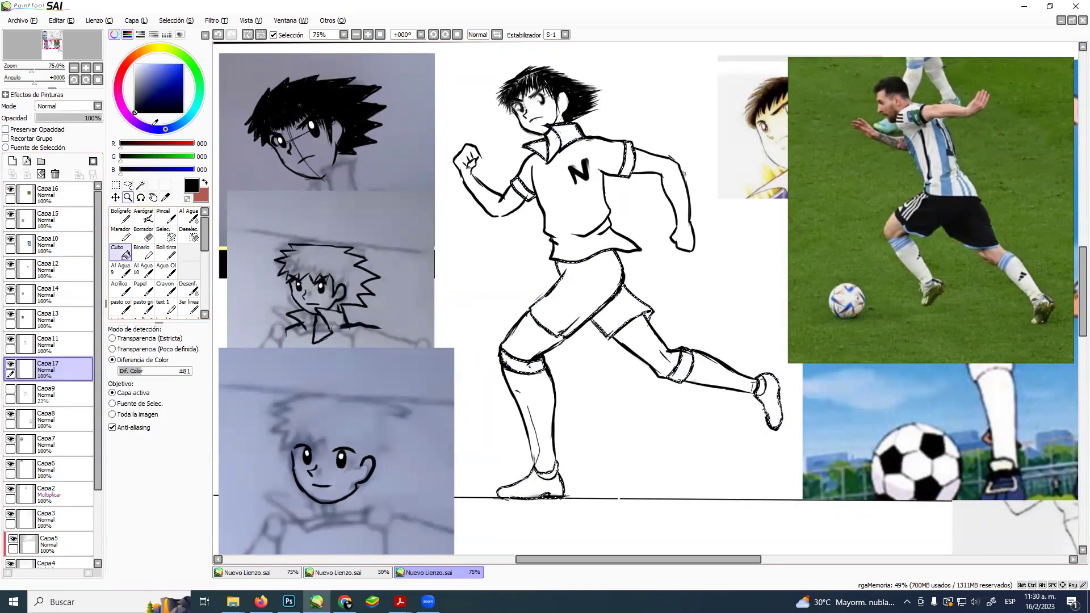
left_click(569, 138)
left_click(537, 151)
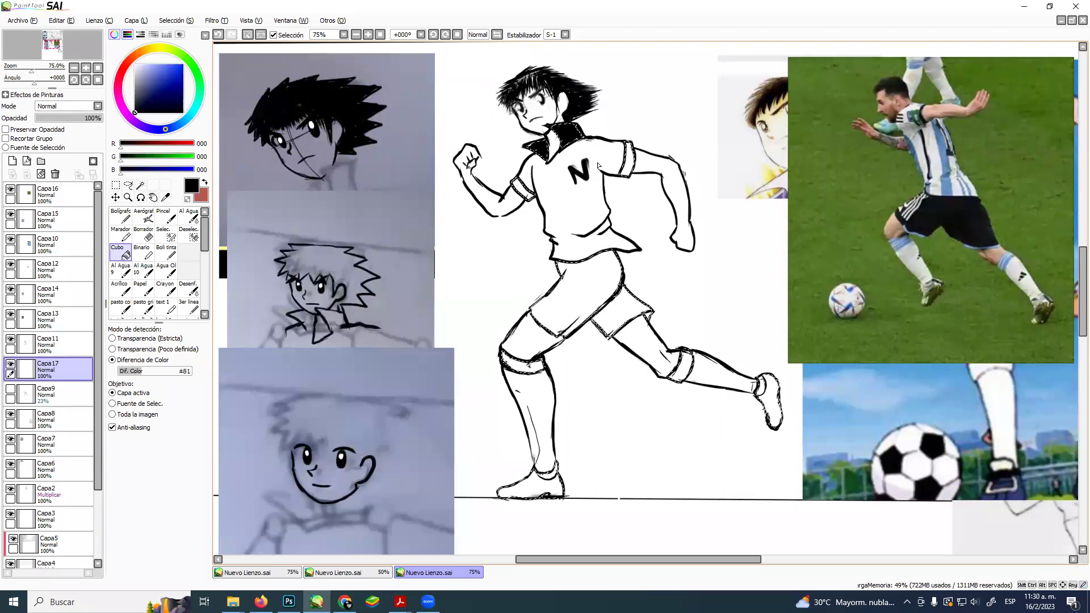
left_click(626, 159)
left_click(528, 192)
left_click(519, 185)
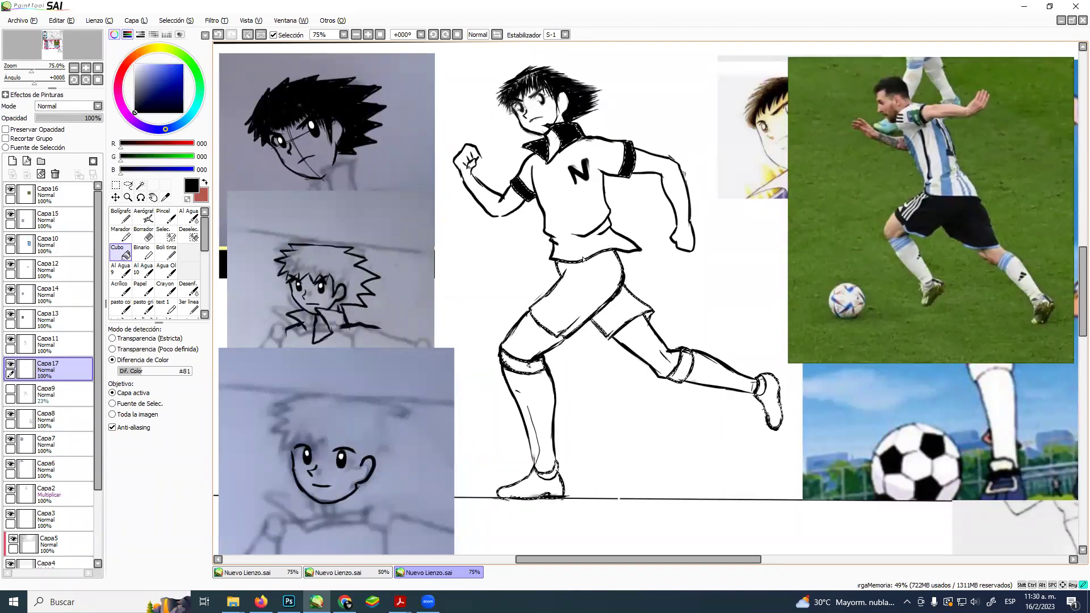
Bucket-fill the selected shorts, sock cuffs and shoes with black, deselect, and add a new layer between Capa17 and Capa9.
left_click(596, 292)
left_click(531, 488)
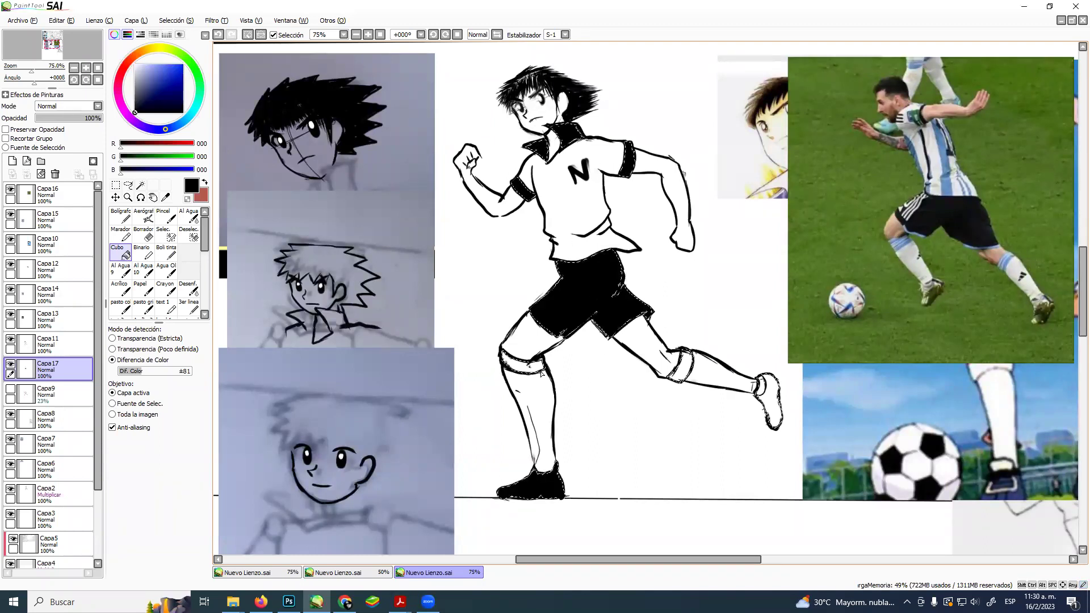
left_click(522, 364)
left_click(679, 368)
left_click(768, 404)
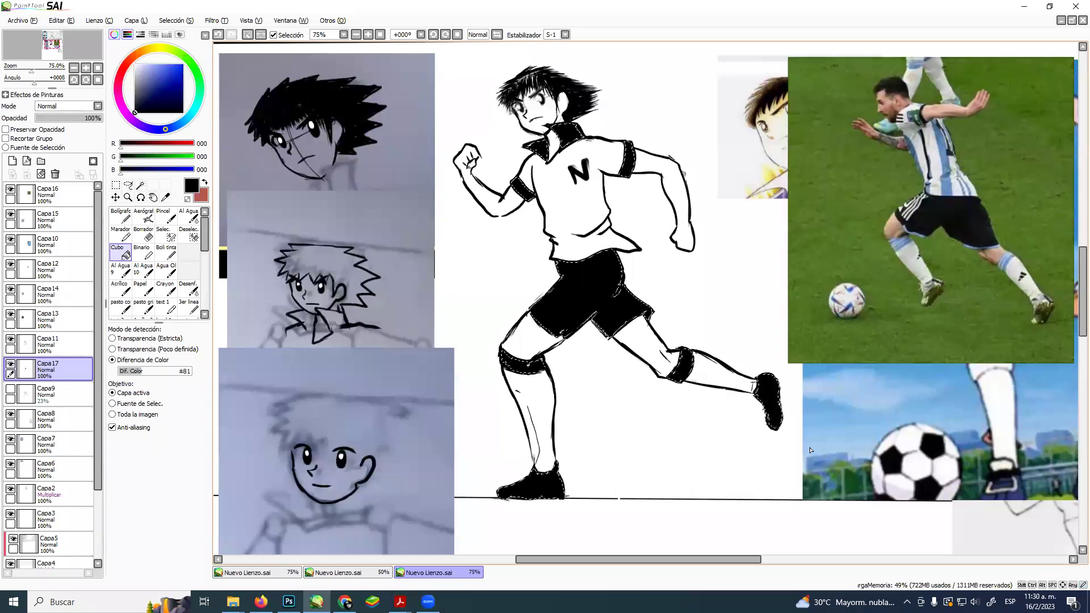
key("ctrl+d")
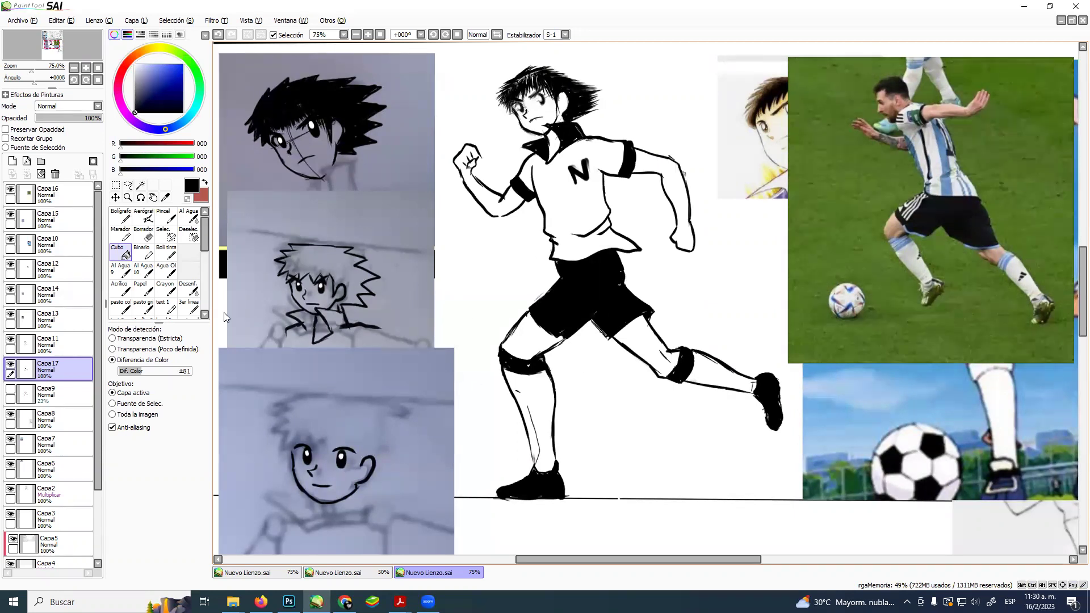
left_click(12, 161)
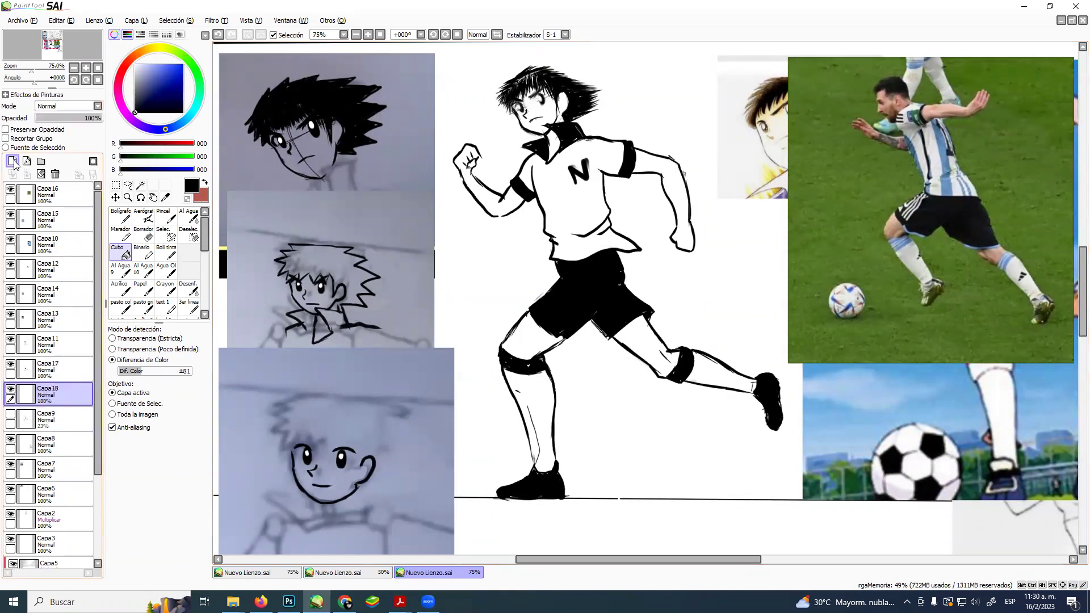
left_click(51, 370)
left_click(141, 184)
left_click(646, 165)
key("ctrl+z")
left_click(57, 345)
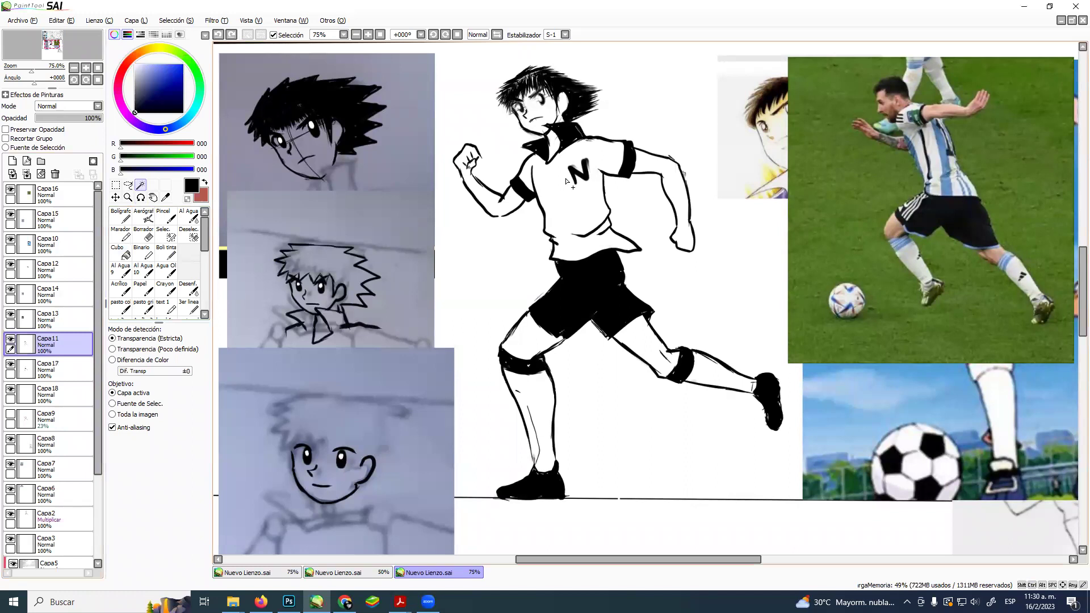
left_click(615, 192)
left_click(646, 165)
left_click(536, 186)
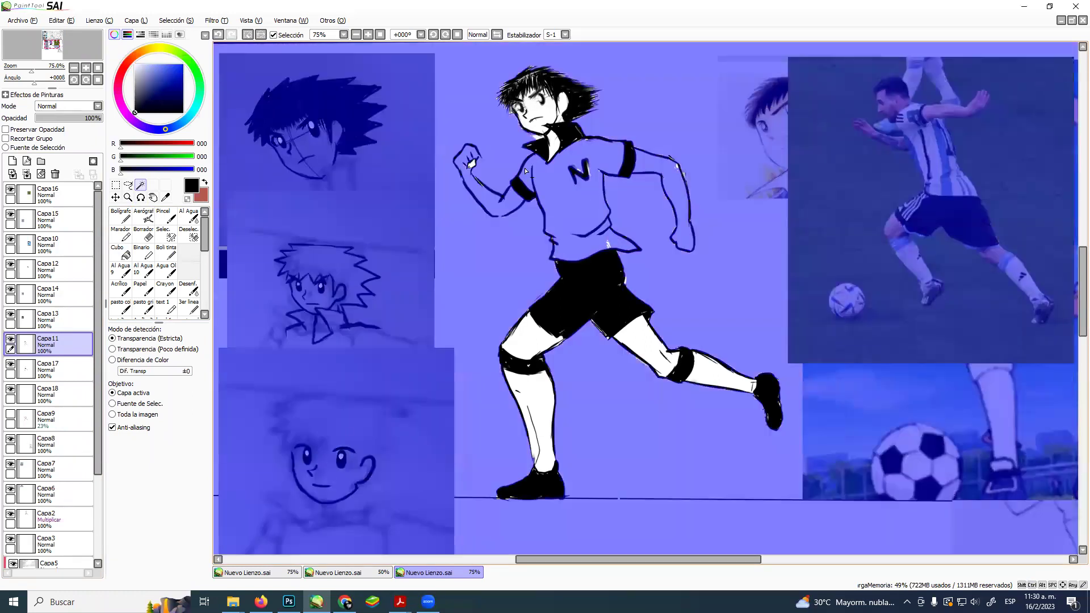
key("ctrl+z")
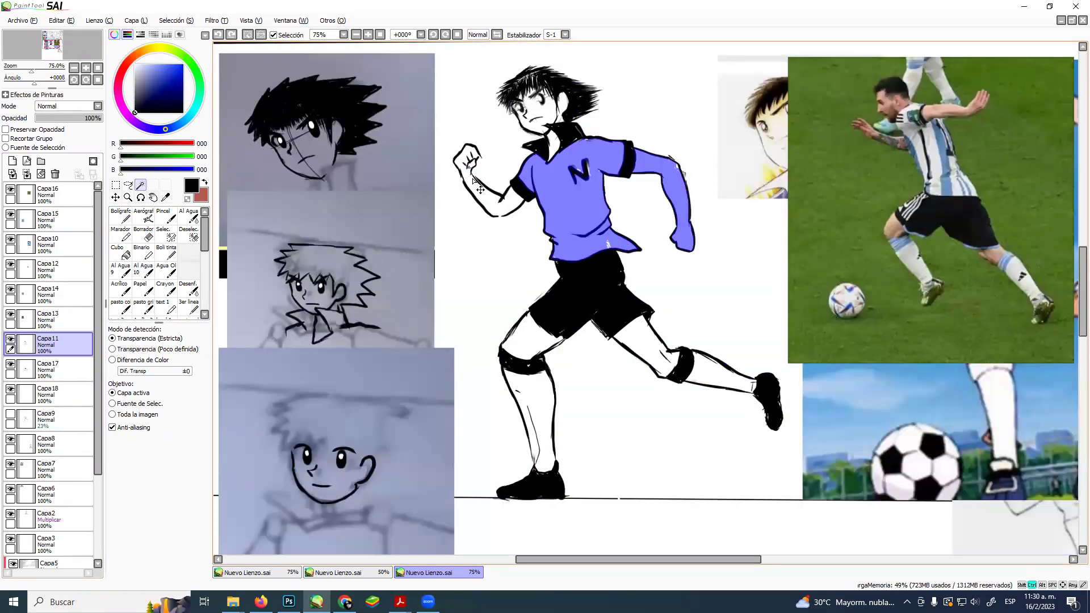
key("ctrl+d")
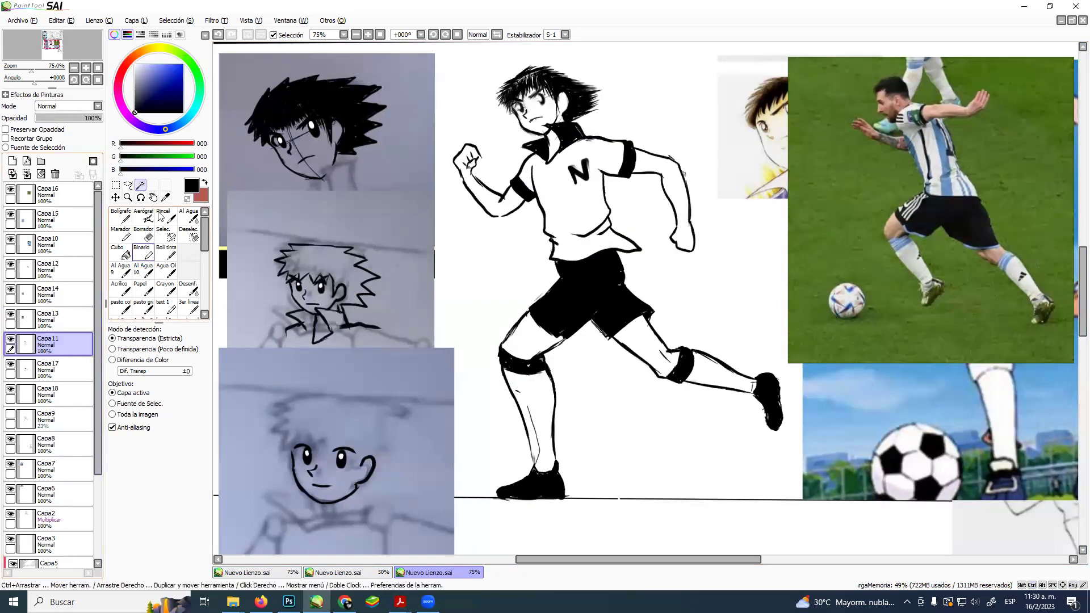
On Capa11, close the small gaps in the shirt and front thigh outlines with Boli tinta and letter a white 10 on the shorts.
left_click(9, 340)
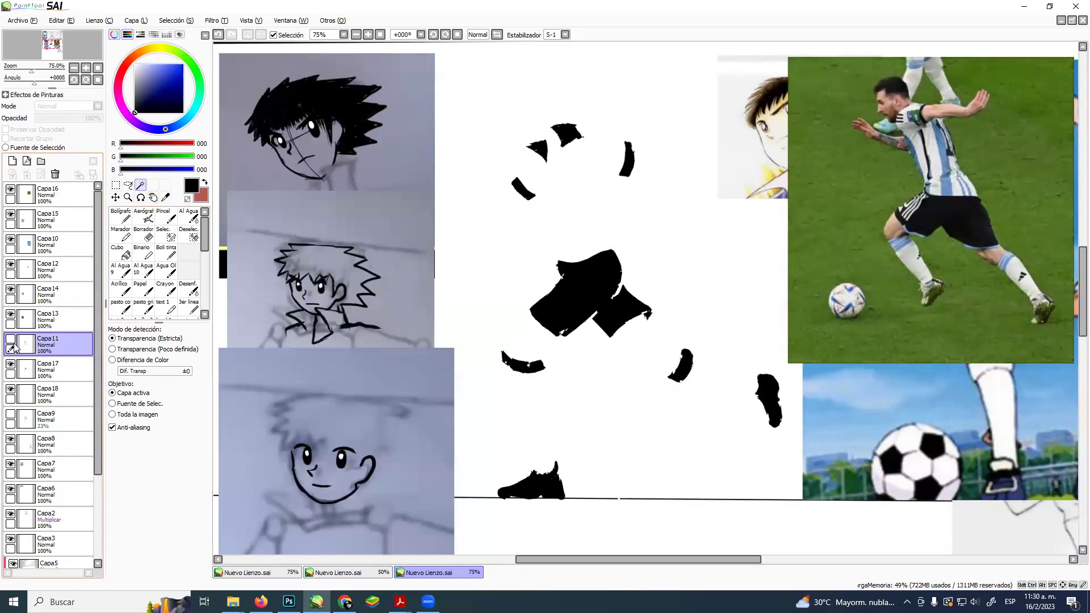
left_click(10, 340)
left_click(170, 254)
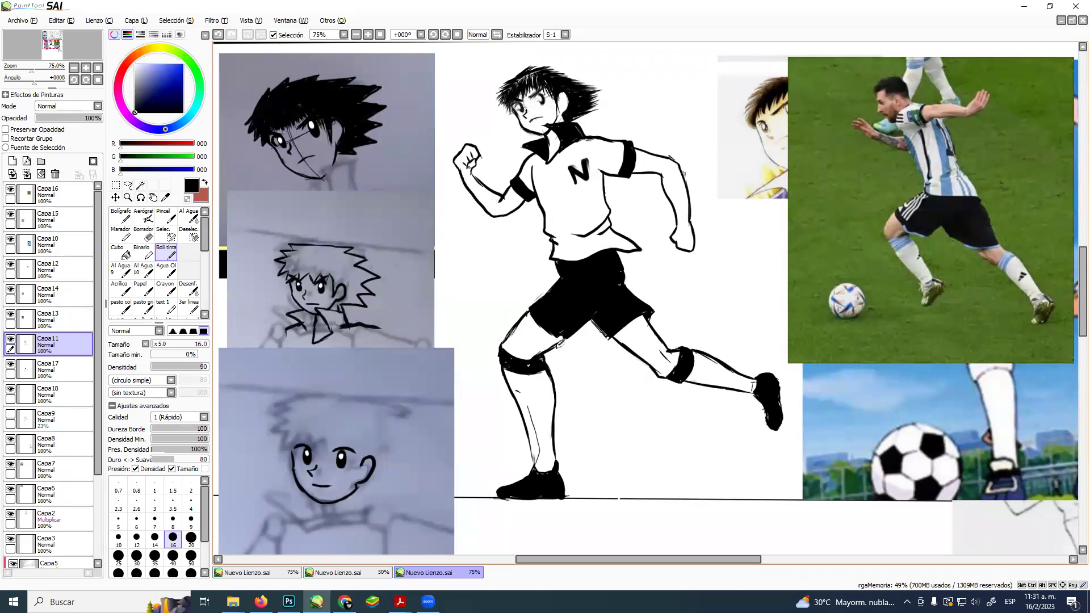
left_click_drag(548, 348, 565, 340)
left_click(550, 224, "alt")
mouse_move(548, 296)
left_mouse_down()
mouse_move(542, 310)
mouse_move(554, 316)
mouse_move(561, 302)
left_mouse_up()
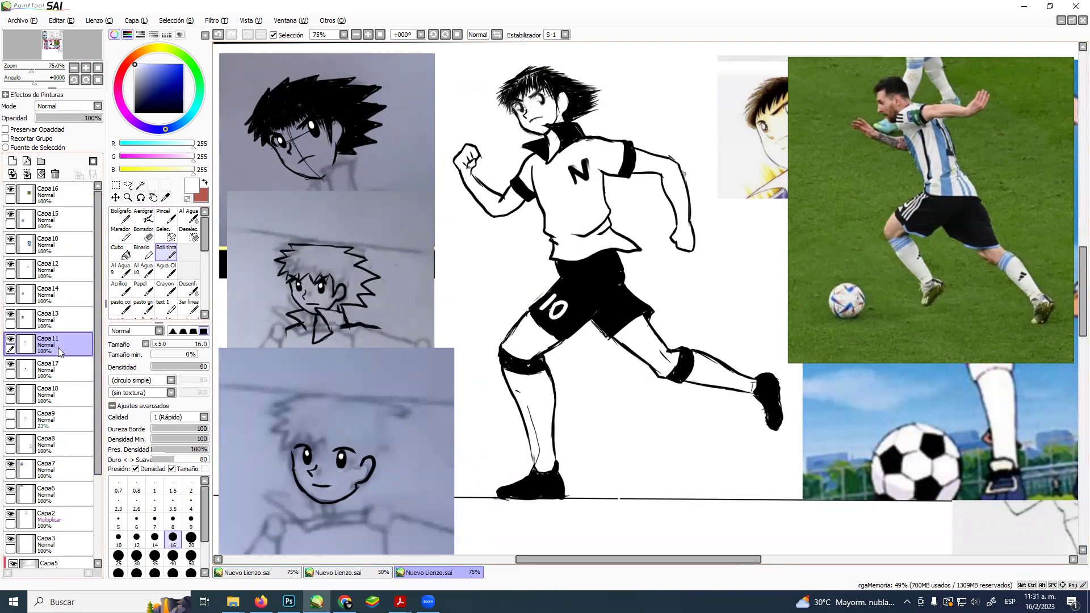
Select the shirt, both arms, the face, ear and neck with the Magic Wand on Capa11.
left_click(140, 184)
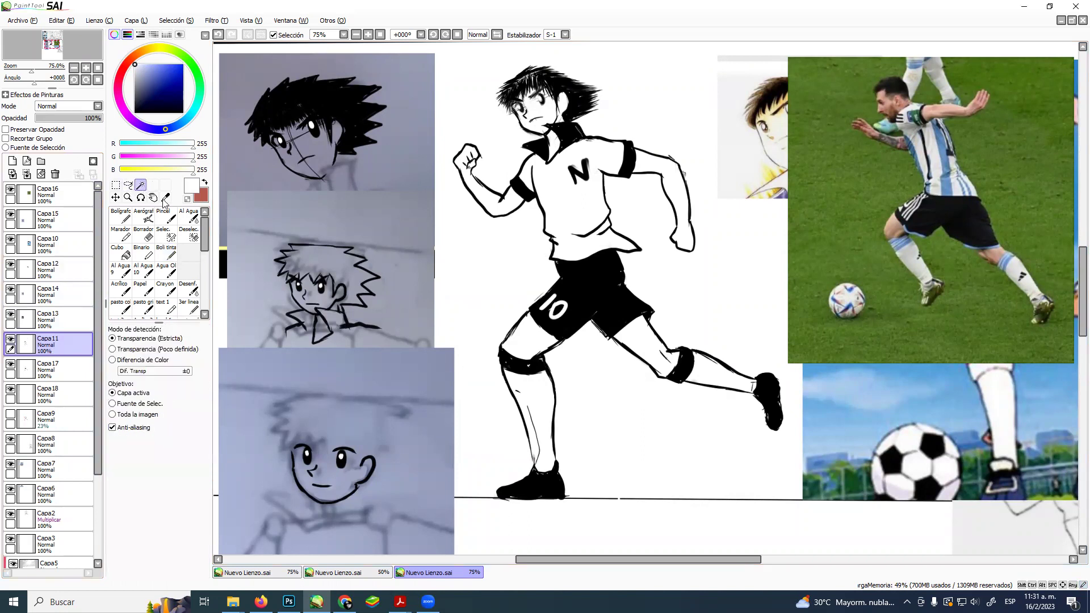
left_click(522, 196)
left_click(486, 199)
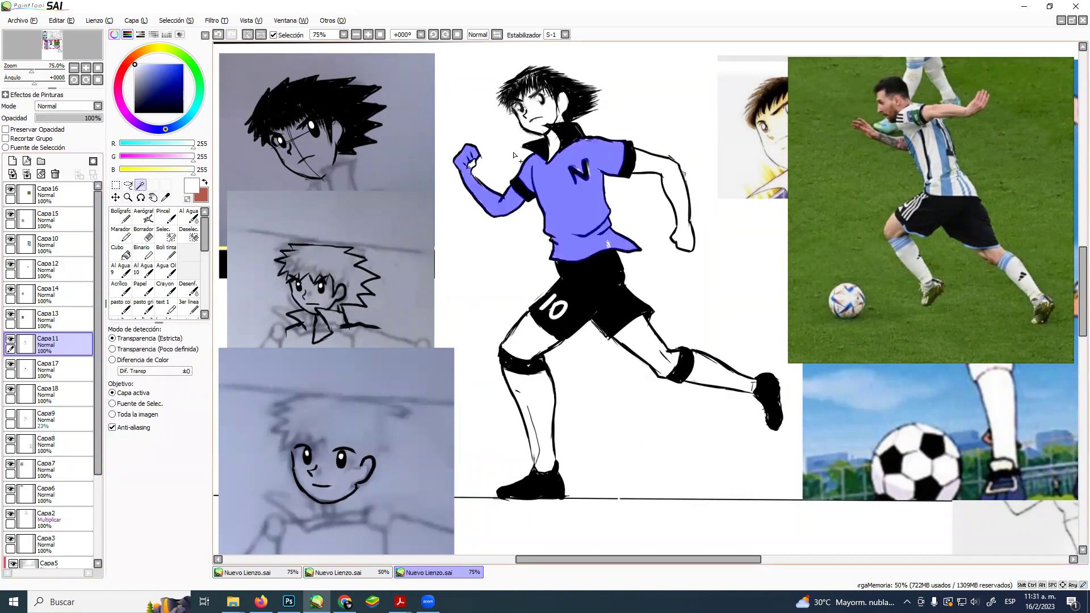
left_click(550, 111)
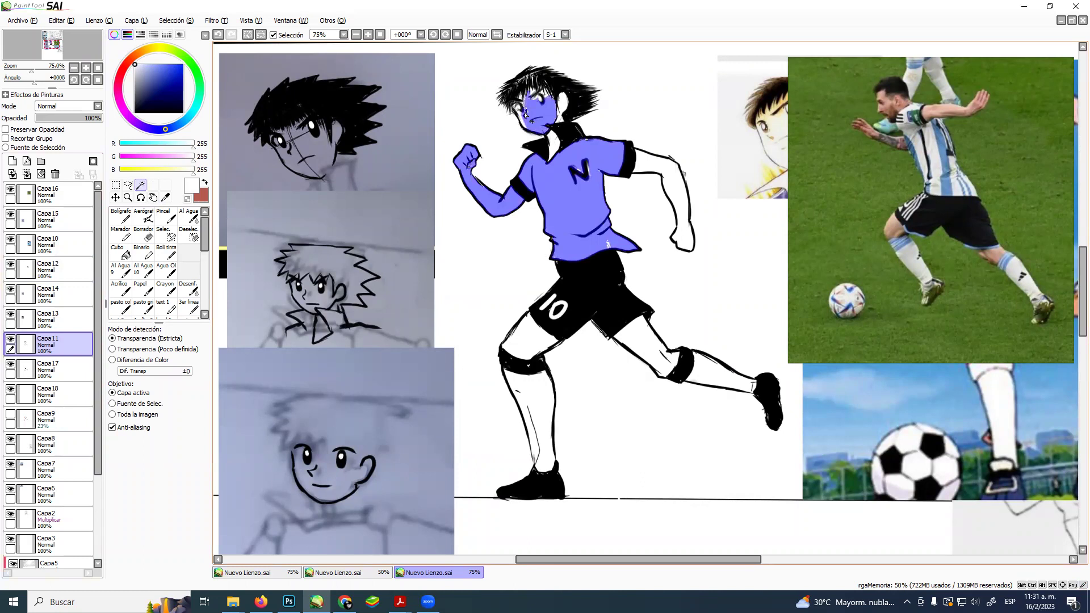
left_click(564, 103)
left_click(553, 142)
left_click(656, 165)
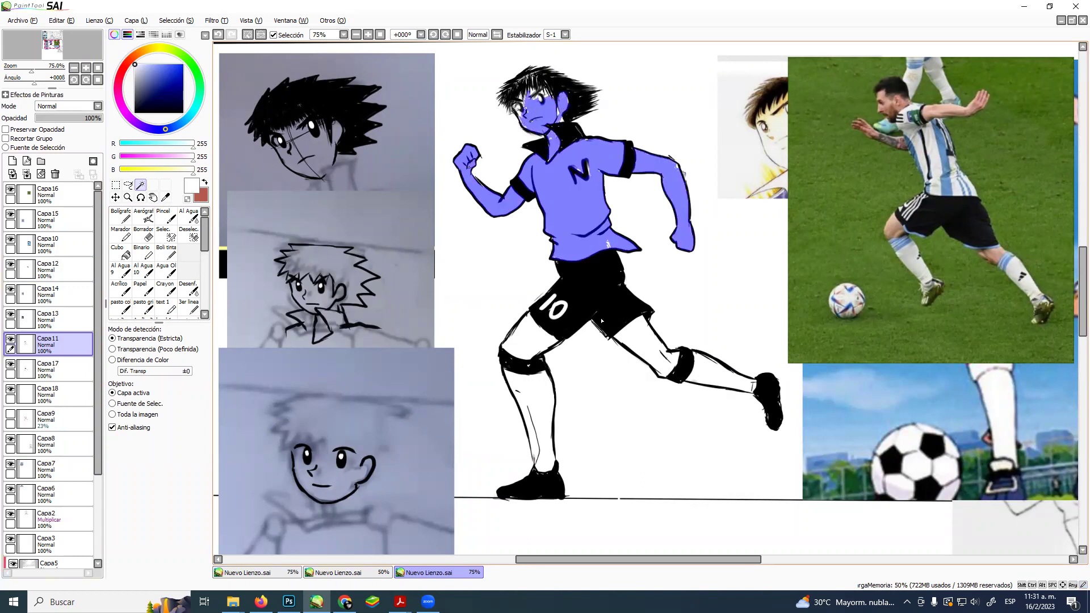
Add both thighs and both lower legs to the Magic Wand selection.
left_click(536, 339)
left_click(545, 407)
left_click(647, 353)
left_click(718, 372)
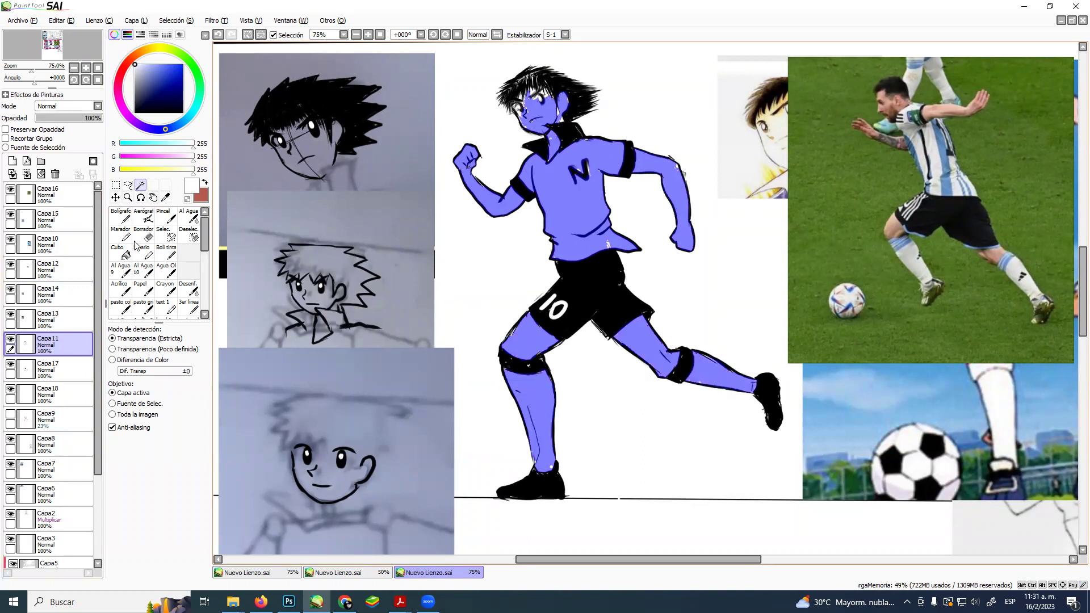
Paint the missed areas of the face and hair, shirt hem, sock cuffs and front ankle into the selection with the Selec. brush at size 22.
left_click(166, 233)
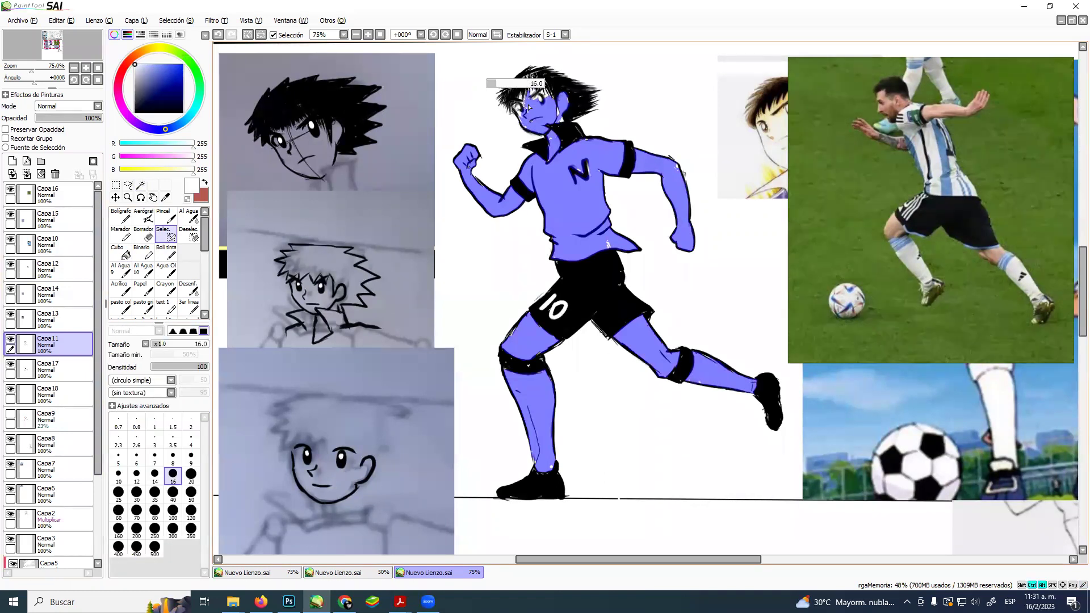
mouse_move(521, 112)
left_mouse_down()
mouse_move(528, 87)
mouse_move(531, 104)
mouse_move(549, 94)
mouse_move(559, 114)
mouse_move(570, 101)
mouse_move(555, 136)
mouse_move(523, 111)
left_mouse_up()
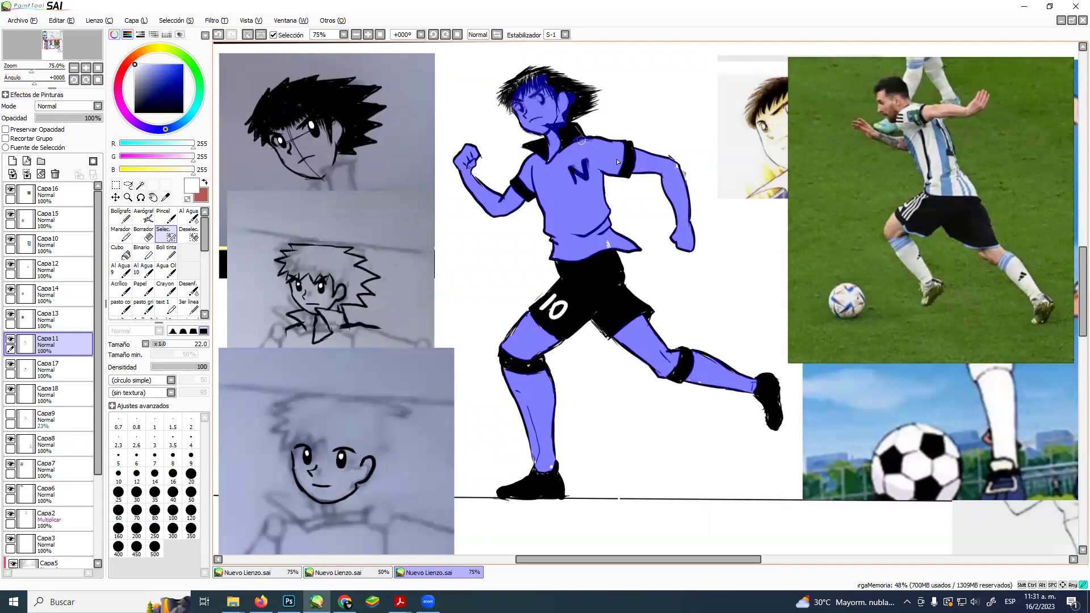
left_click_drag(604, 244, 628, 307)
left_click_drag(533, 369, 511, 366)
mouse_move(545, 434)
left_mouse_down()
mouse_move(553, 482)
mouse_move(545, 469)
left_mouse_up()
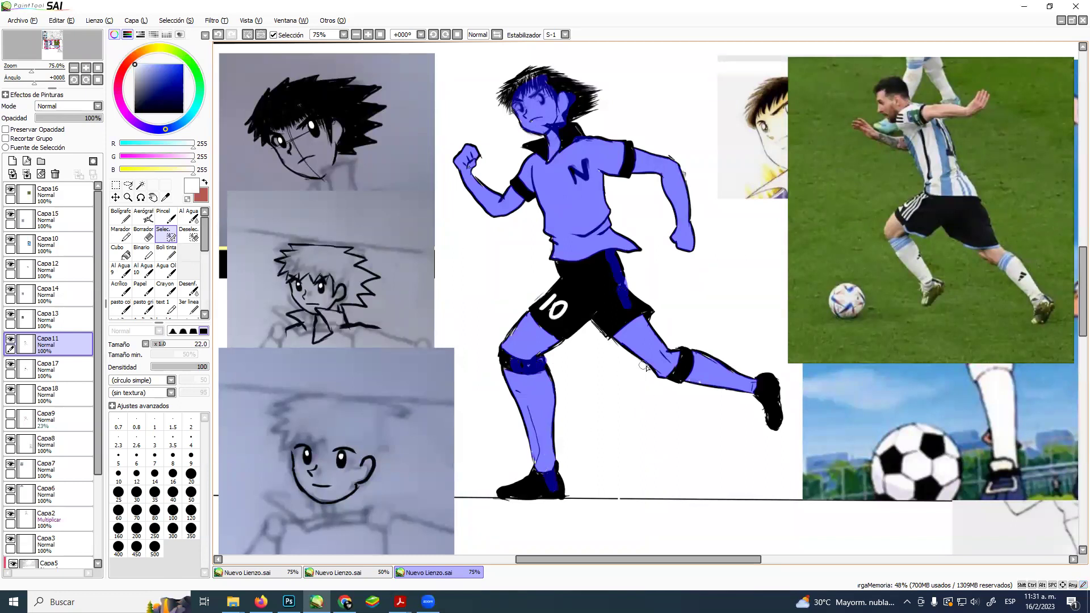
Add a new layer between Capa11 and Capa17 and set up the Boli tinta brush with a neutral grey of RGB 153.
left_click(65, 370)
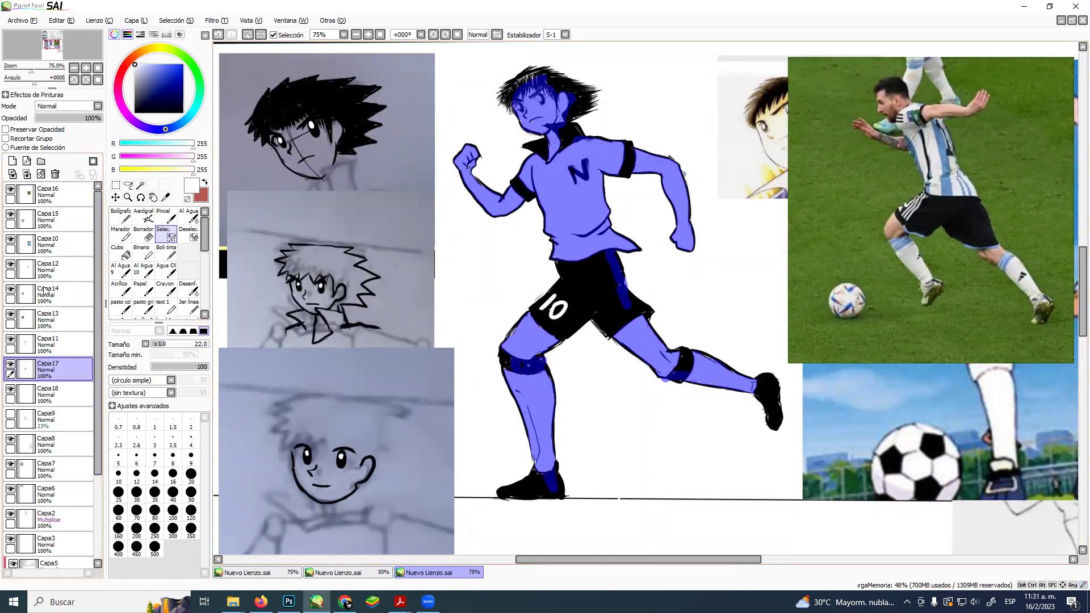
left_click(12, 161)
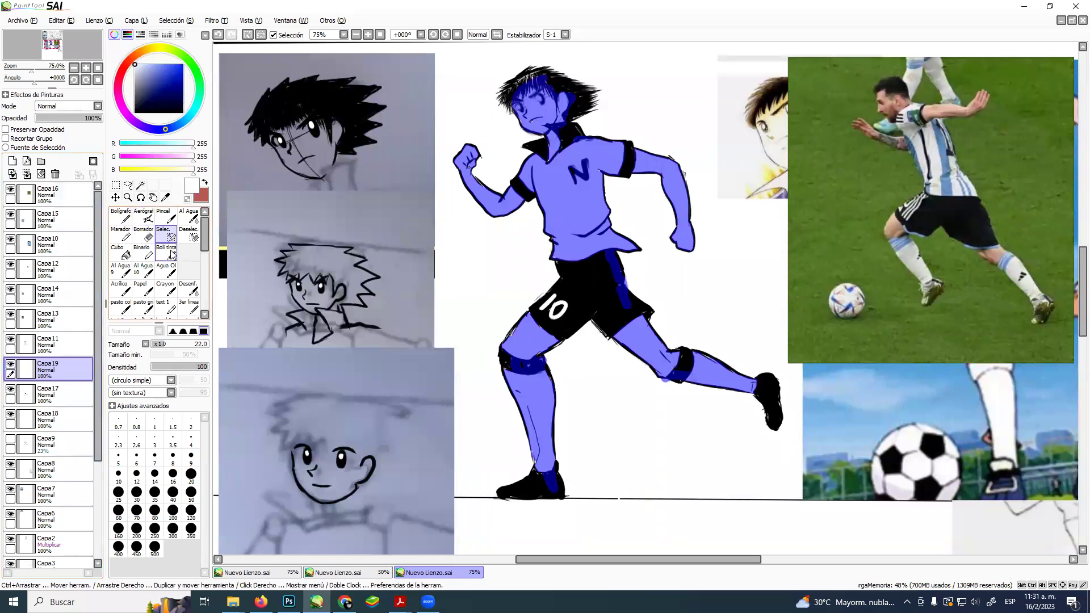
left_click(166, 251)
left_click(137, 82)
left_click(135, 80)
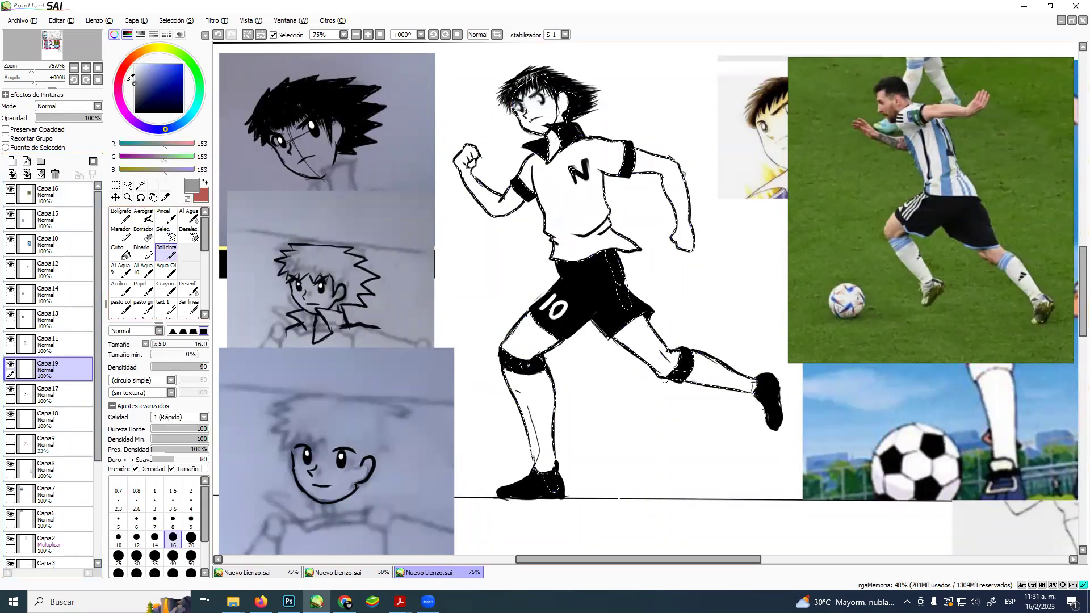
Shade the neck, ear and face with Boli tinta at size 29 in grey RGB 174, undoing the unwanted strokes.
mouse_move(585, 139)
left_mouse_down("ctrl+alt")
mouse_move(554, 138)
mouse_move(545, 145)
mouse_move(561, 116)
mouse_move(562, 159)
left_mouse_up("ctrl+alt")
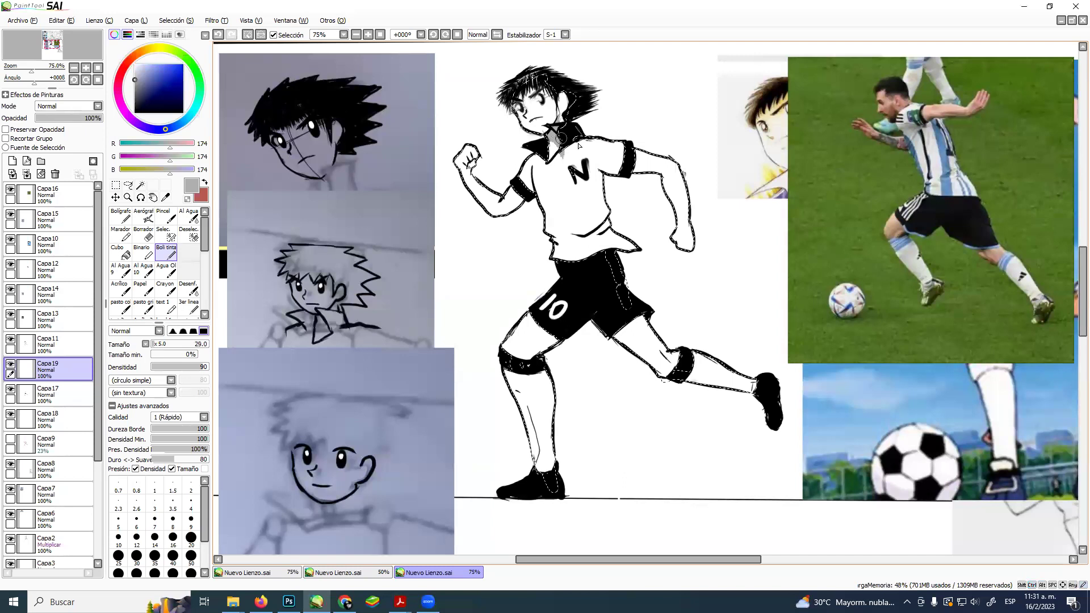
key("ctrl+z")
key("ctrl+z")
key("ctrl+z")
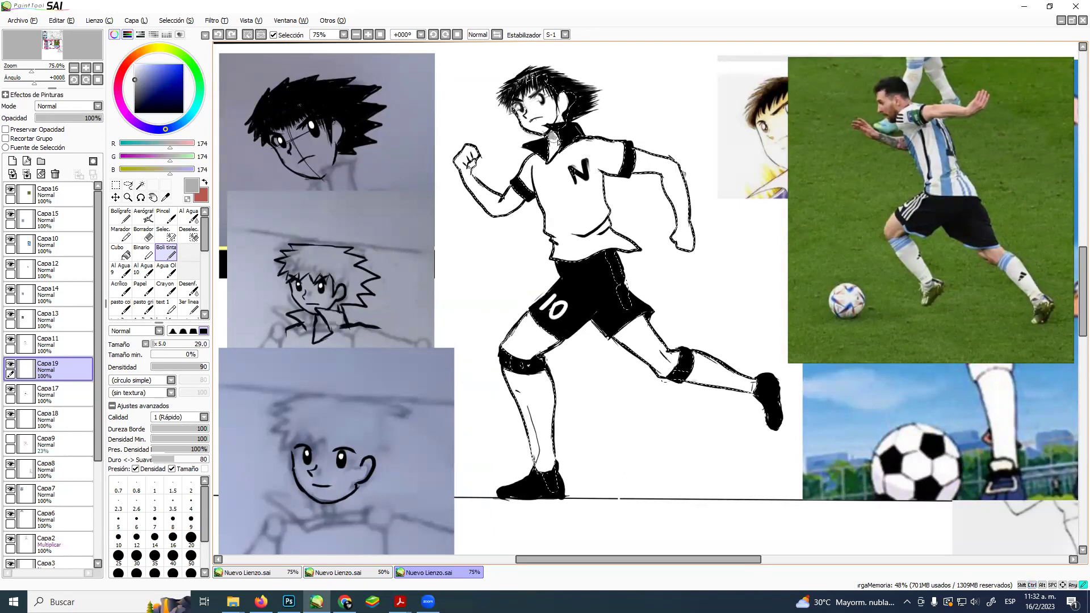
left_click_drag(554, 133, 559, 120)
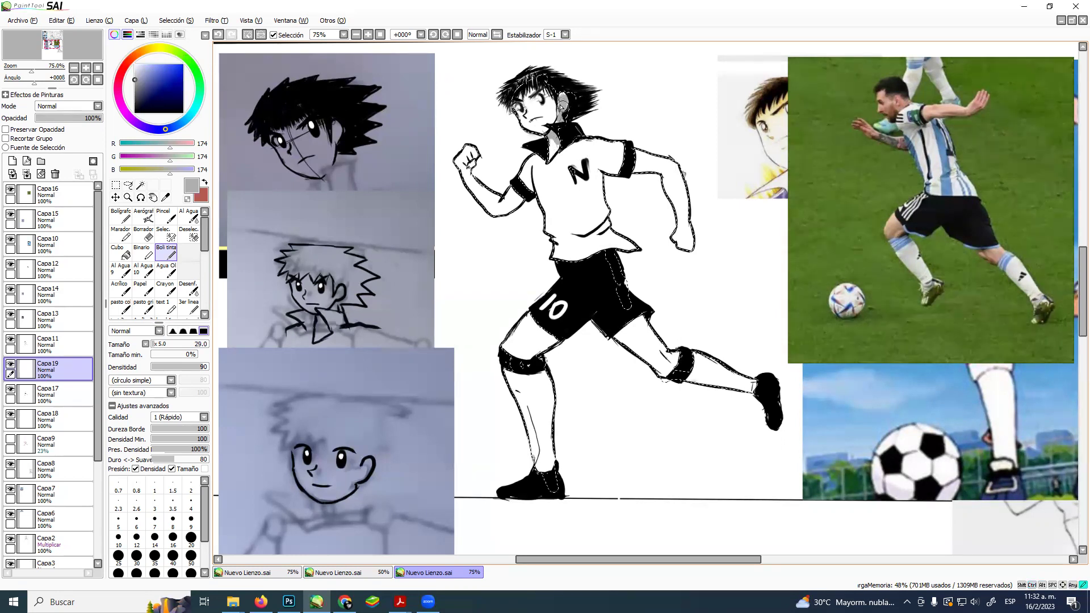
mouse_move(565, 100)
left_mouse_down()
mouse_move(553, 124)
mouse_move(542, 92)
mouse_move(515, 96)
mouse_move(528, 117)
mouse_move(524, 107)
left_mouse_up()
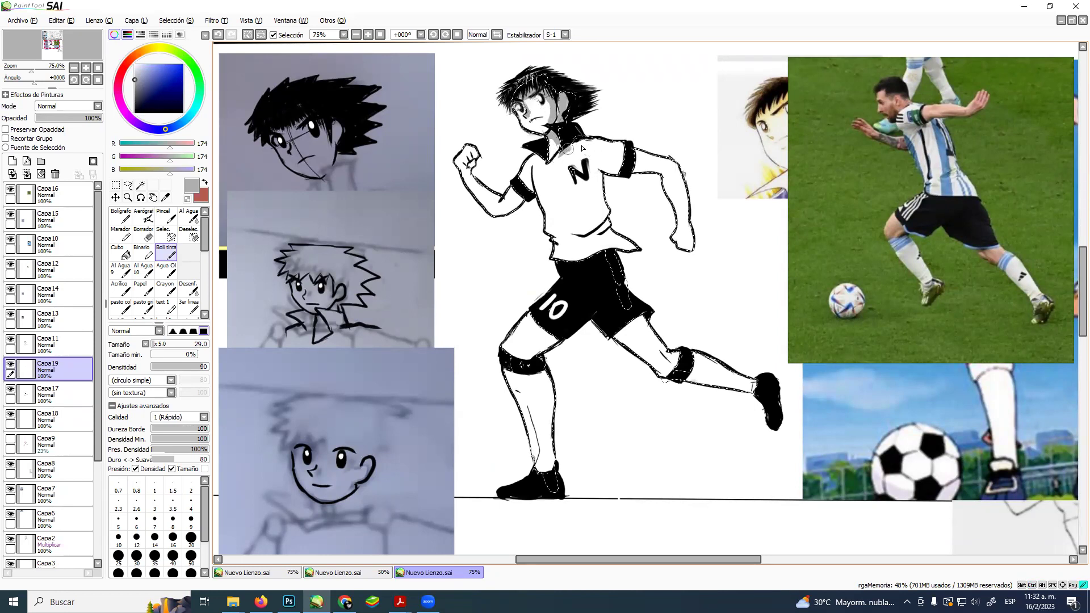
key("ctrl+z")
Paint grey shadows on the shirt's rear sleeve, side folds and hem, and along both arms.
mouse_move(569, 148)
left_mouse_down()
mouse_move(643, 149)
mouse_move(610, 151)
mouse_move(614, 166)
mouse_move(600, 165)
mouse_move(613, 172)
mouse_move(620, 144)
mouse_move(613, 171)
mouse_move(618, 145)
mouse_move(601, 172)
mouse_move(613, 142)
mouse_move(607, 166)
mouse_move(595, 165)
mouse_move(608, 174)
mouse_move(580, 159)
mouse_move(611, 170)
mouse_move(591, 163)
mouse_move(618, 159)
mouse_move(596, 159)
mouse_move(623, 136)
mouse_move(655, 173)
mouse_move(639, 154)
mouse_move(630, 190)
mouse_move(649, 171)
mouse_move(638, 155)
mouse_move(674, 160)
mouse_move(637, 155)
mouse_move(681, 168)
mouse_move(686, 200)
mouse_move(672, 160)
mouse_move(689, 250)
left_mouse_up()
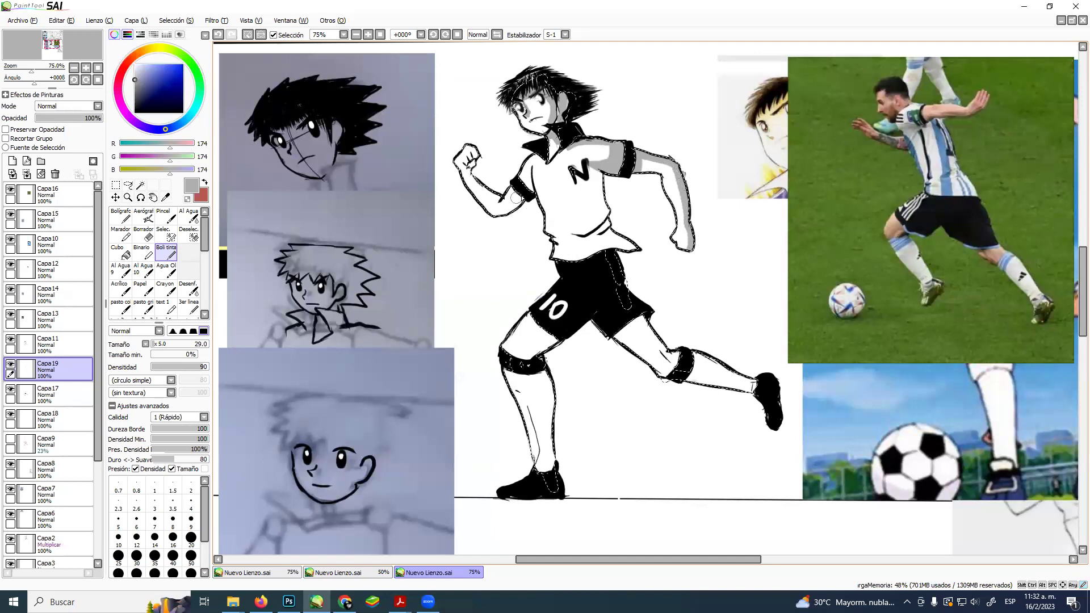
mouse_move(527, 191)
left_mouse_down()
mouse_move(483, 223)
mouse_move(534, 207)
mouse_move(531, 169)
mouse_move(527, 193)
left_mouse_up()
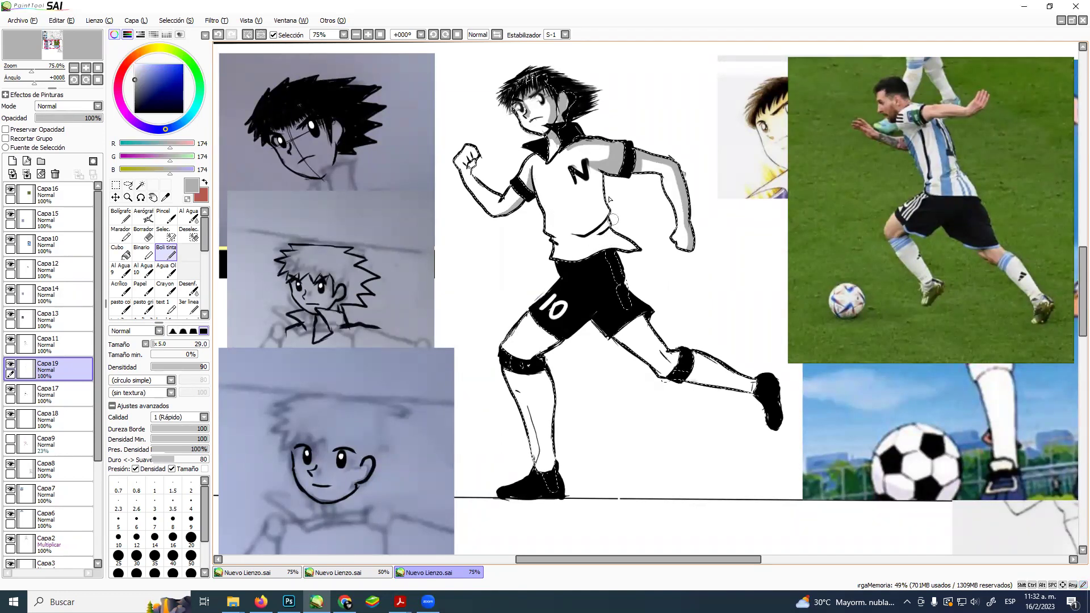
left_click_drag(603, 210, 573, 235)
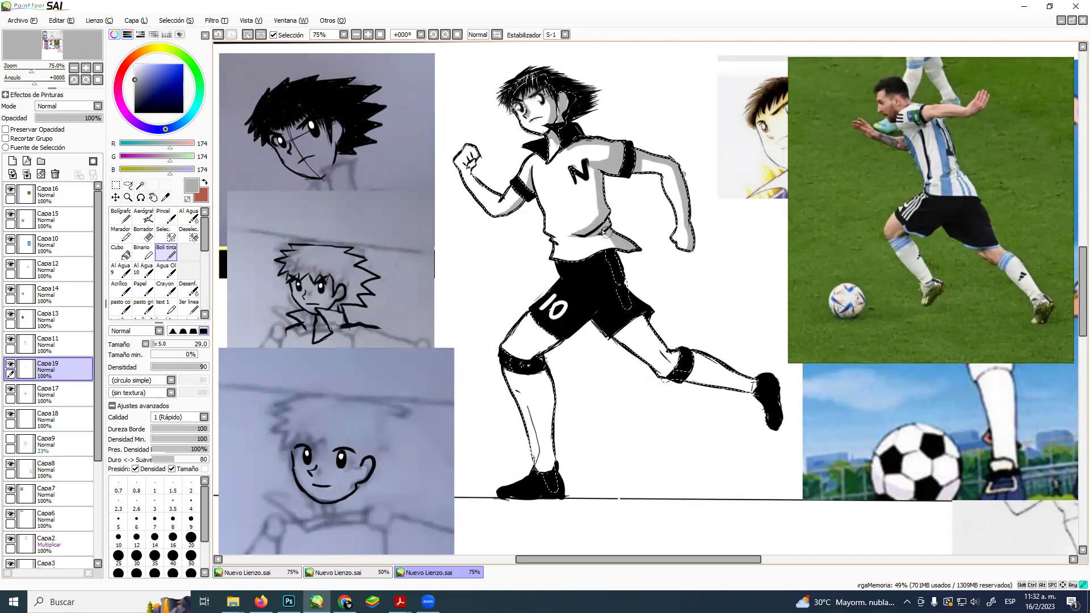
key("ctrl+z")
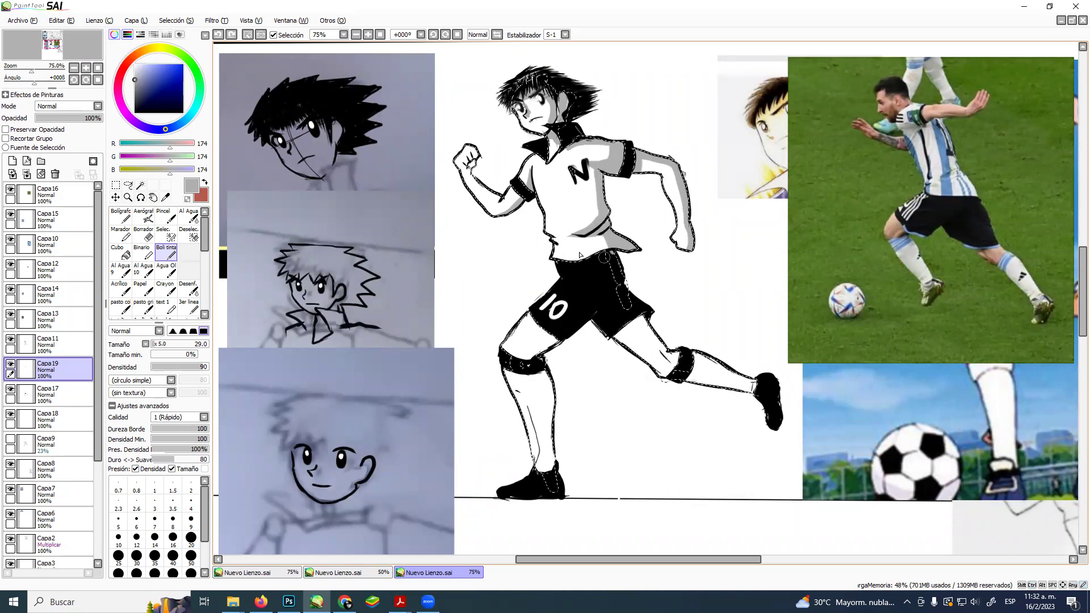
mouse_move(550, 246)
left_mouse_down()
mouse_move(588, 246)
mouse_move(543, 242)
mouse_move(568, 245)
mouse_move(539, 221)
mouse_move(579, 241)
left_mouse_up()
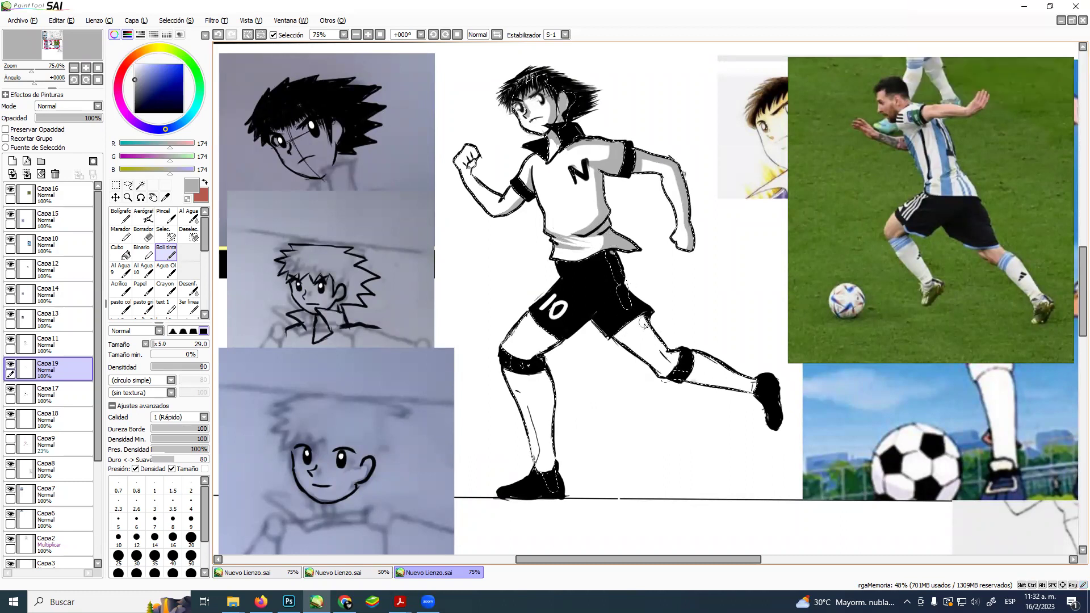
Paint grey shadows along the thigh and lower leg of both the rear and front legs.
mouse_move(637, 323)
left_mouse_down()
mouse_move(621, 337)
mouse_move(657, 322)
mouse_move(641, 320)
mouse_move(661, 341)
mouse_move(640, 323)
mouse_move(672, 355)
mouse_move(699, 362)
mouse_move(688, 349)
mouse_move(756, 384)
left_mouse_up()
left_click_drag(693, 359, 738, 377)
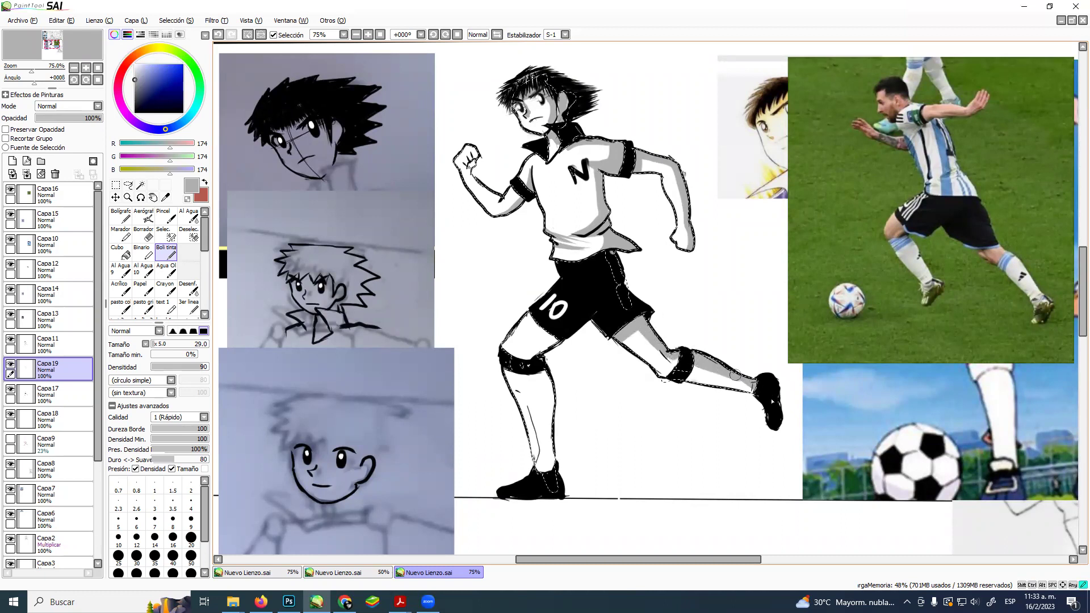
mouse_move(562, 347)
left_mouse_down()
mouse_move(528, 361)
mouse_move(550, 341)
mouse_move(568, 350)
mouse_move(559, 324)
mouse_move(526, 355)
mouse_move(557, 332)
mouse_move(525, 312)
mouse_move(548, 341)
mouse_move(525, 303)
mouse_move(545, 347)
left_mouse_up()
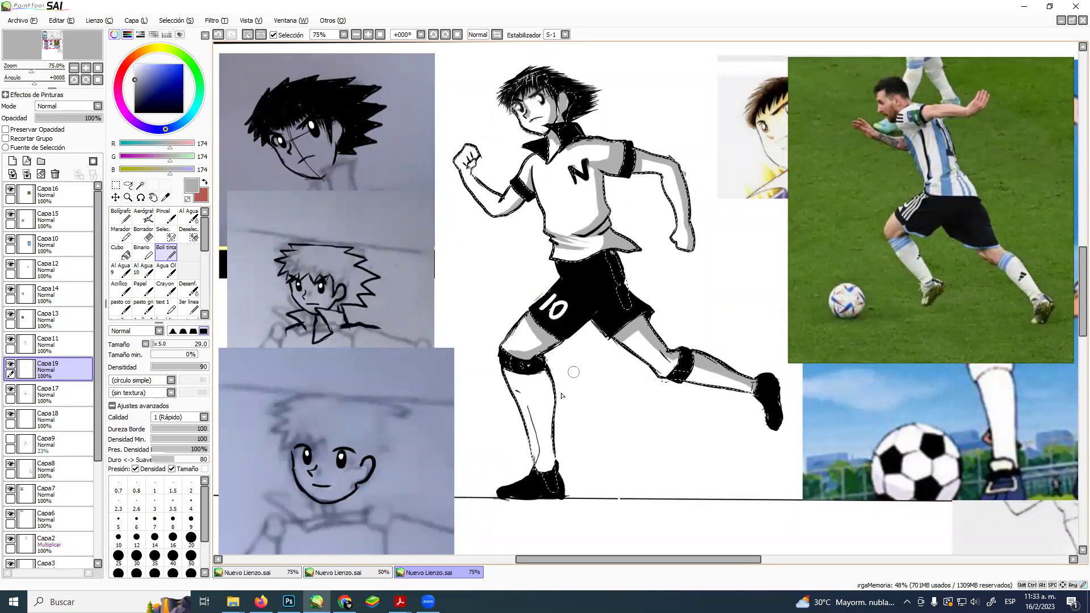
left_click_drag(537, 374, 552, 465)
key("ctrl+z")
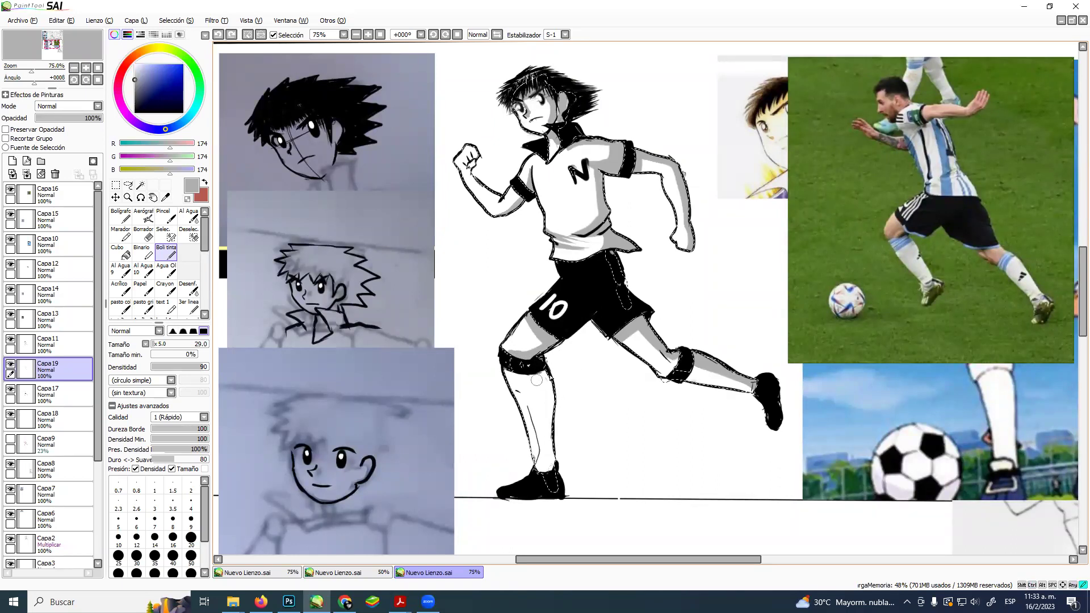
mouse_move(539, 383)
left_mouse_down()
mouse_move(551, 445)
mouse_move(552, 384)
mouse_move(544, 394)
mouse_move(527, 379)
mouse_move(546, 433)
left_mouse_up()
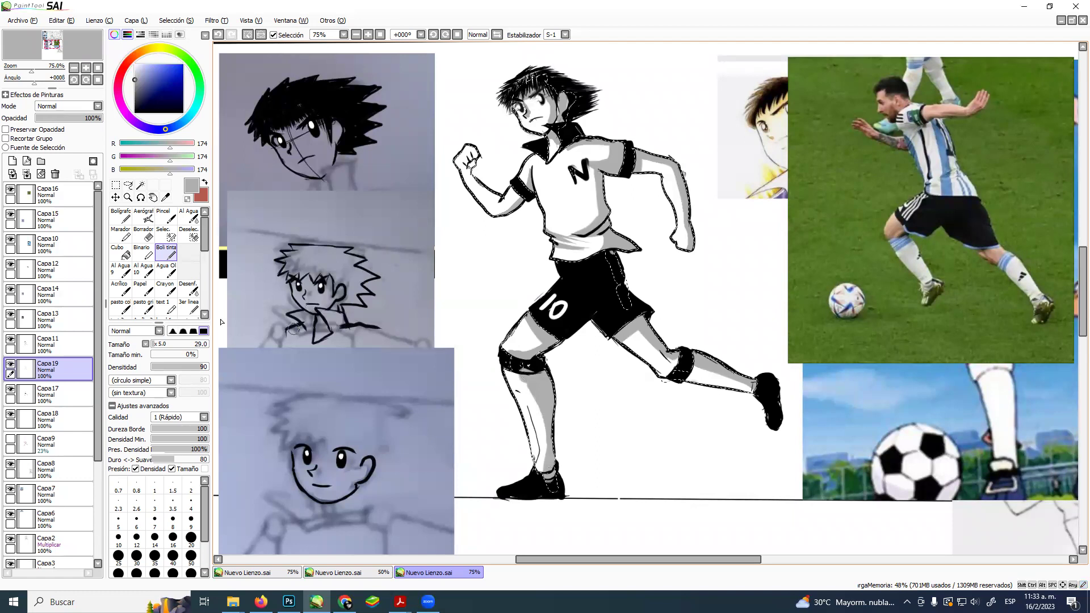
Erase the stray grey around the front ankle and shoe on Capa19 and clear the selection.
left_click(143, 234)
left_click_drag(567, 470, 572, 470)
left_click_drag(541, 466, 554, 489)
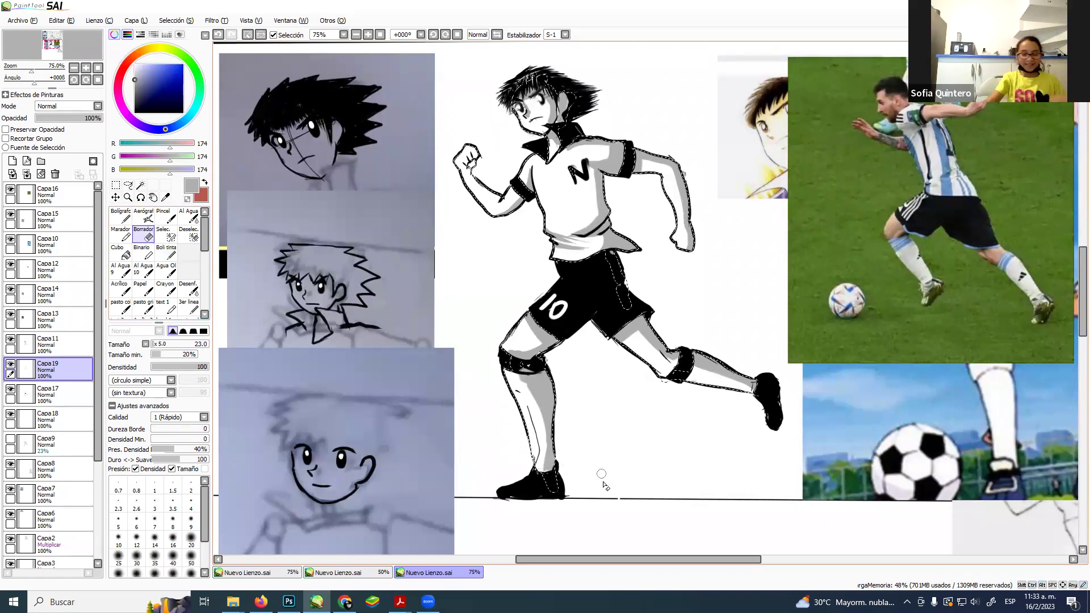
key("ctrl+d")
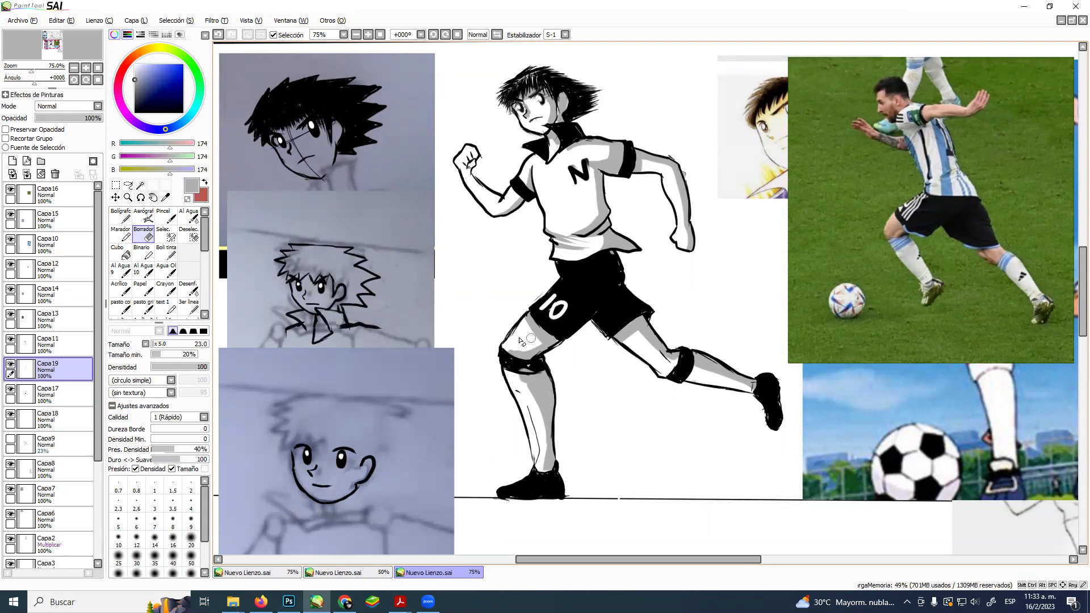
Check Capa10 and Capa15 by toggling their visibility, and delete the running footballer photo layer Capa16.
left_click(17, 245)
left_click(11, 239)
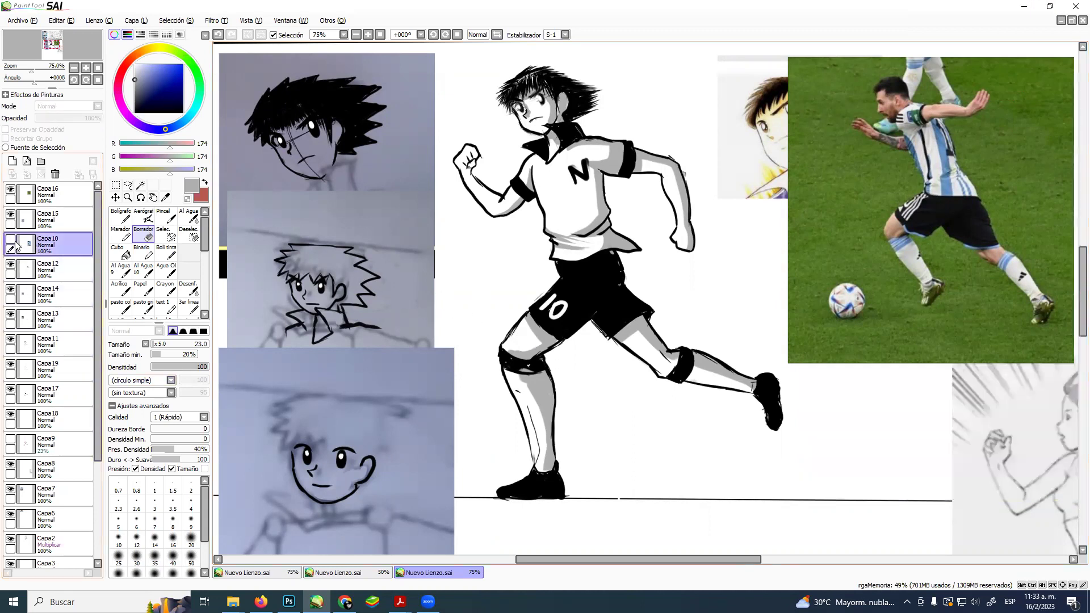
left_click(15, 242)
left_click(13, 216)
left_click(14, 216)
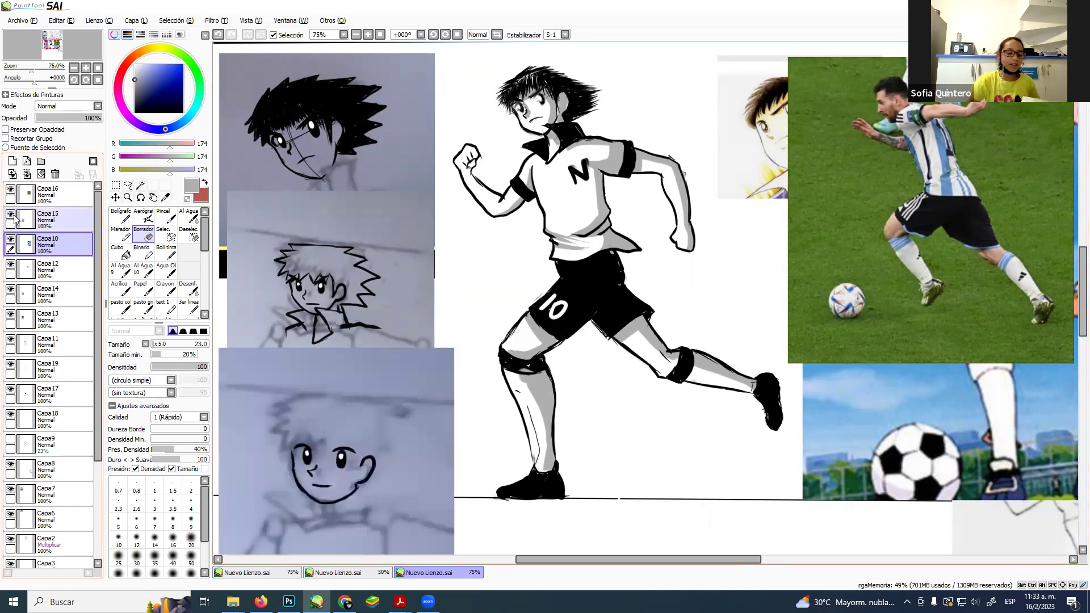
left_click(54, 219)
left_click(59, 197)
left_click(57, 174)
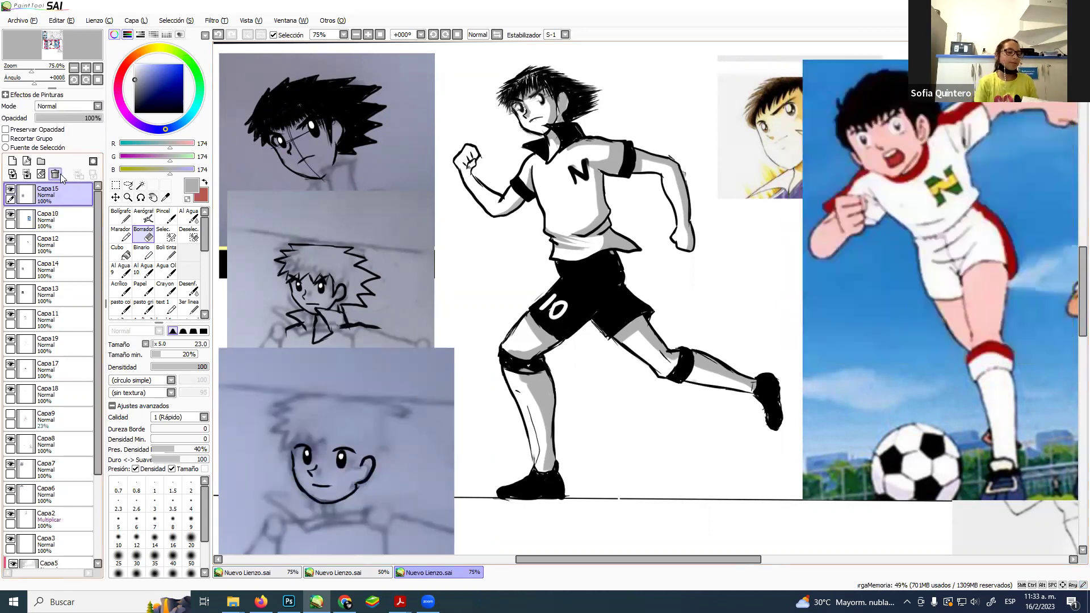
Delete the reference layers Capa15, Capa10 and Capa12, and undo the deletion of Capa12.
left_click(56, 174)
left_click(55, 174)
left_click(56, 174)
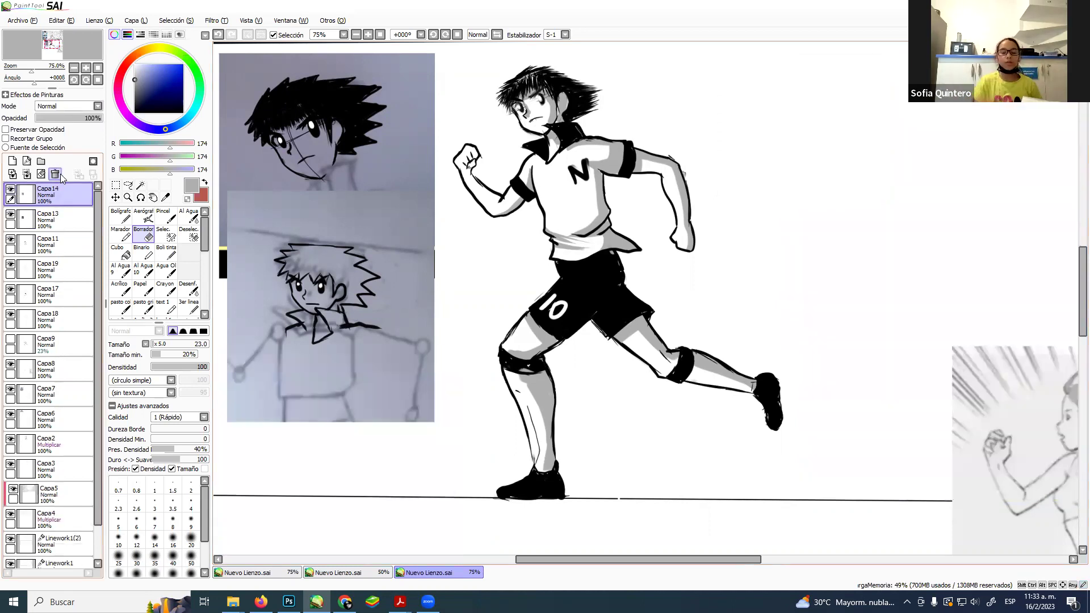
key("ctrl+z")
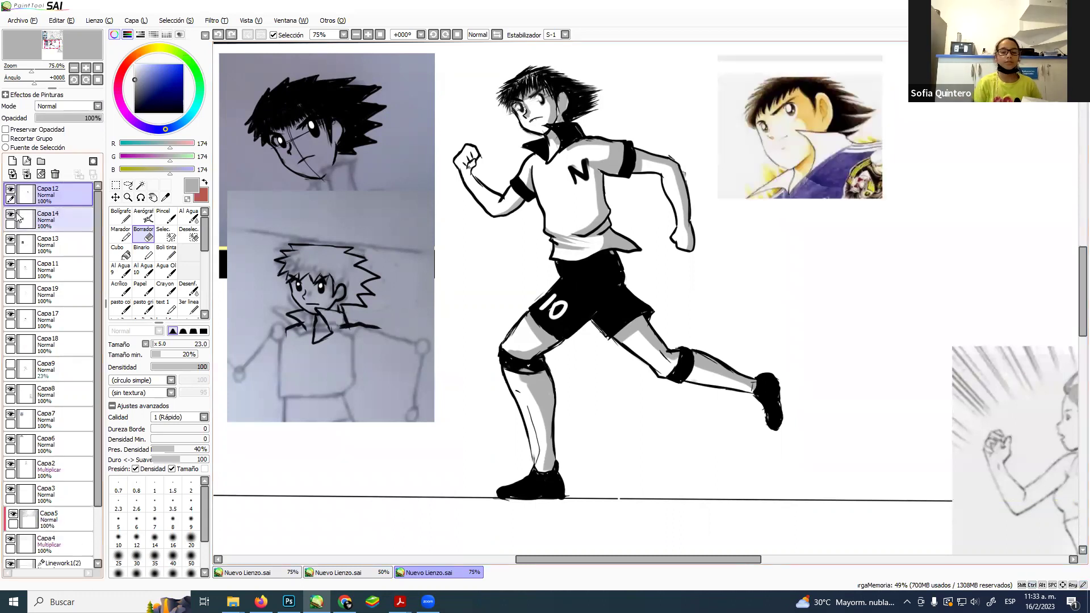
Delete the head sketch reference layers Capa14 and Capa13, checking their contents by toggling visibility.
left_click(10, 214)
left_click(11, 215)
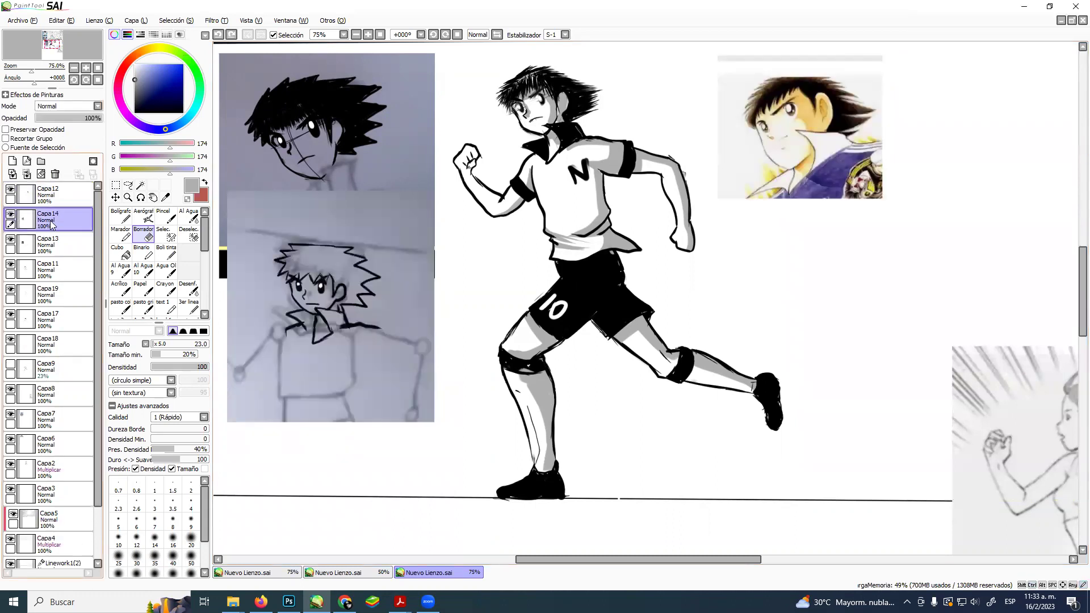
left_click(55, 174)
left_click(10, 217)
left_click(10, 217)
left_click(55, 175)
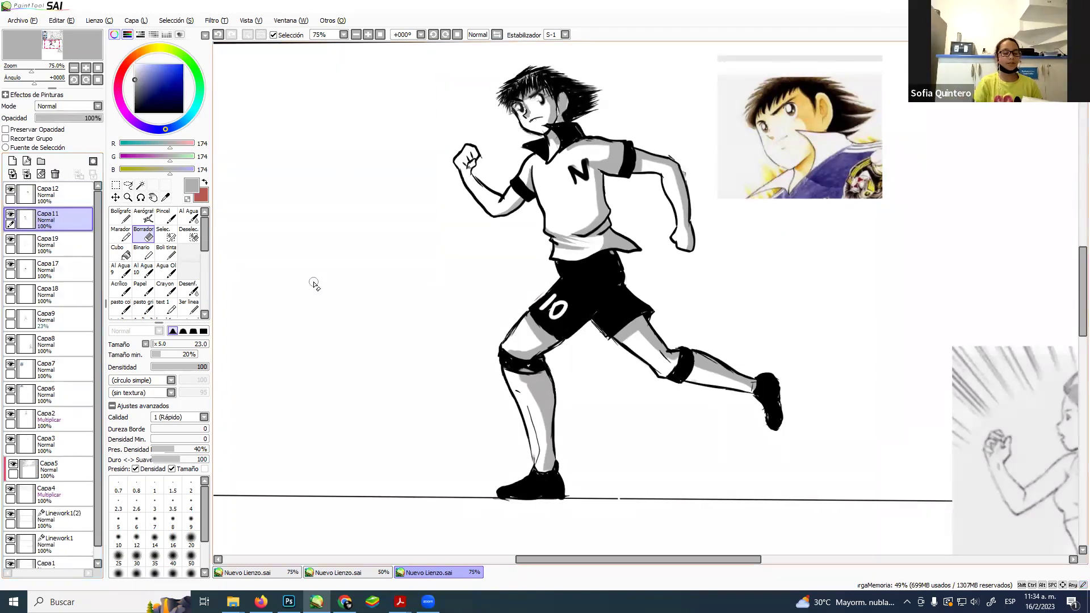
Identify the pencil sketch reference on Capa8 by toggling its visibility and delete that layer.
left_click(12, 338)
left_click(12, 338)
left_click(12, 338)
left_click(12, 338)
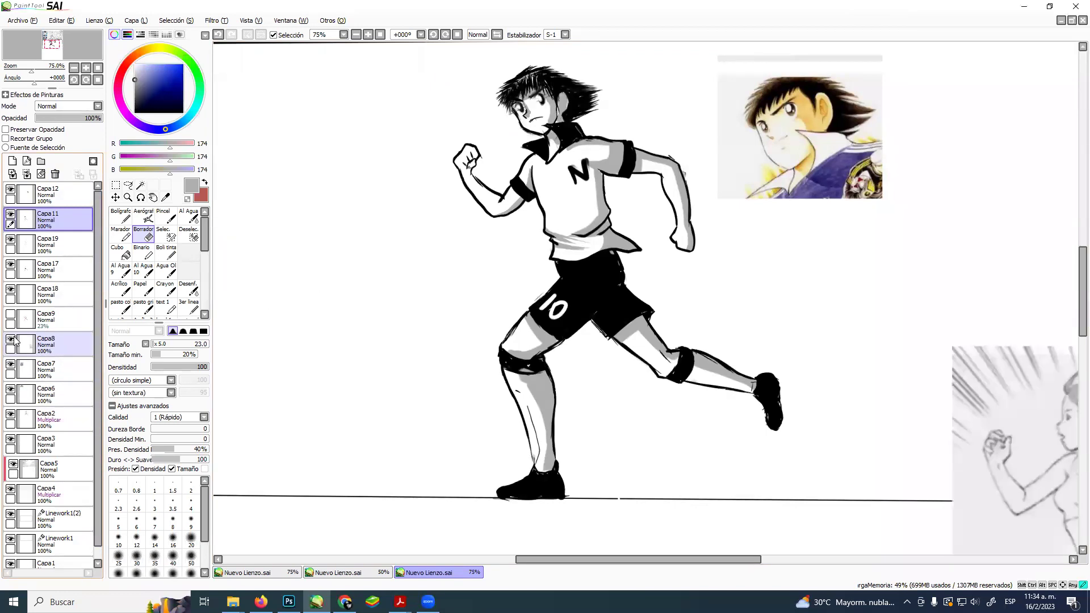
left_click(51, 344)
left_click(55, 174)
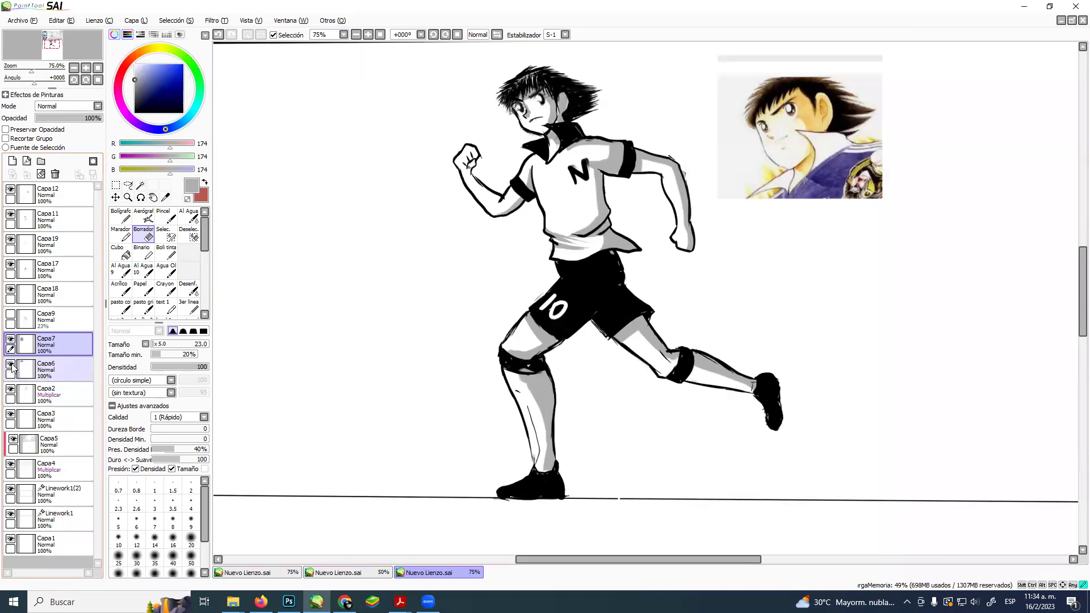
Check the upper layers by toggling their visibility and delete the coloured face reference layer Capa12.
left_click(10, 265)
left_click(10, 265)
left_click(10, 216)
left_click(11, 216)
left_click(9, 191)
left_click(9, 191)
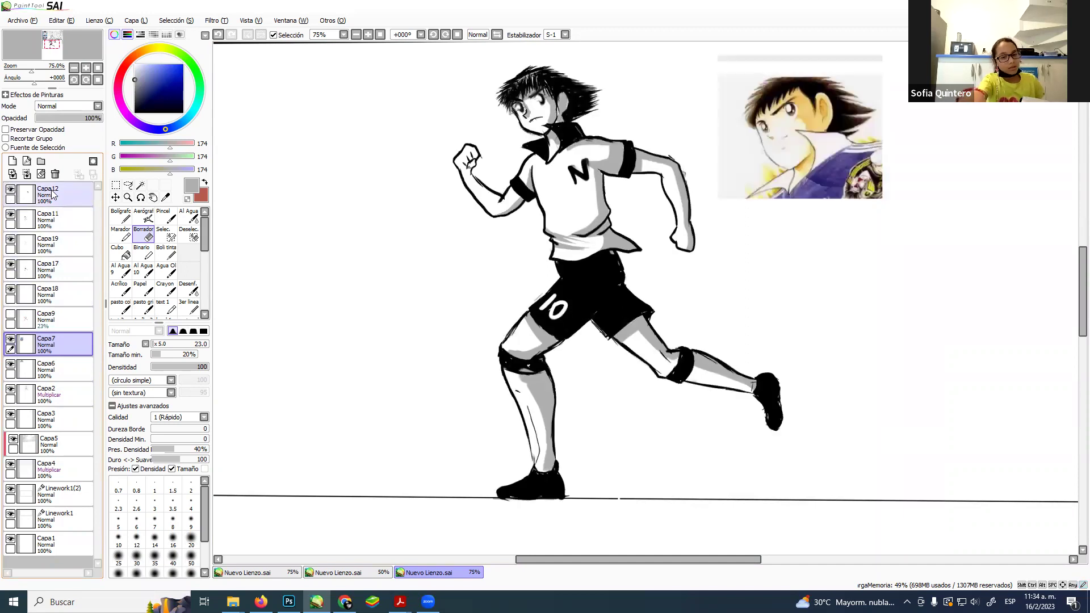
left_click(47, 195)
left_click(55, 174)
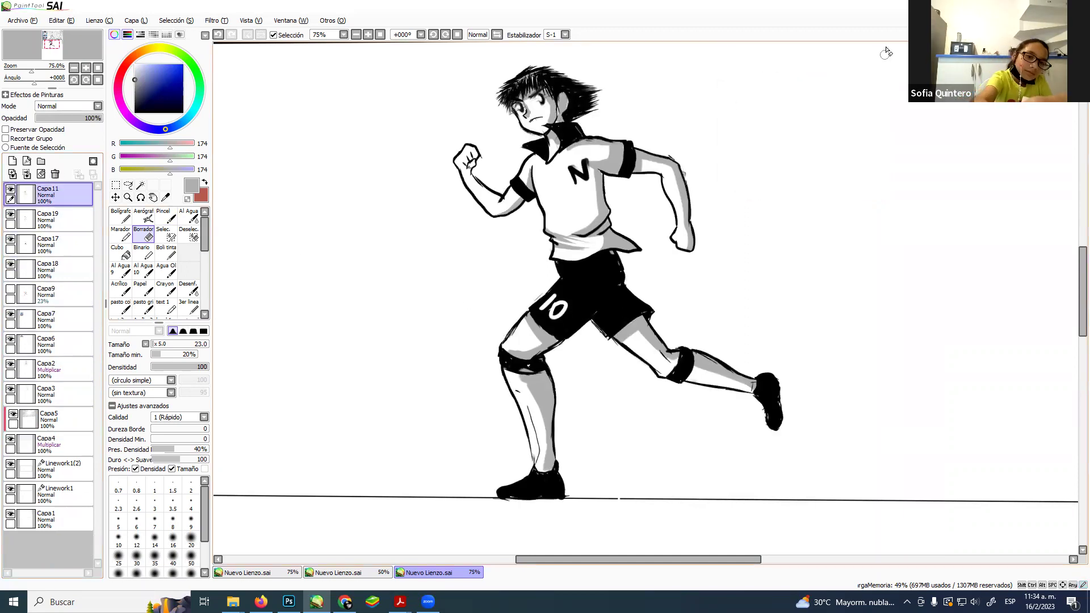
Check Capa17 and Capa11 by toggling their visibility, and make Capa11 active with the Boli tinta brush in black.
mouse_move(829, 207)
left_mouse_down()
mouse_move(872, 221)
mouse_move(842, 202)
mouse_move(836, 211)
mouse_move(874, 204)
mouse_move(861, 216)
left_mouse_up()
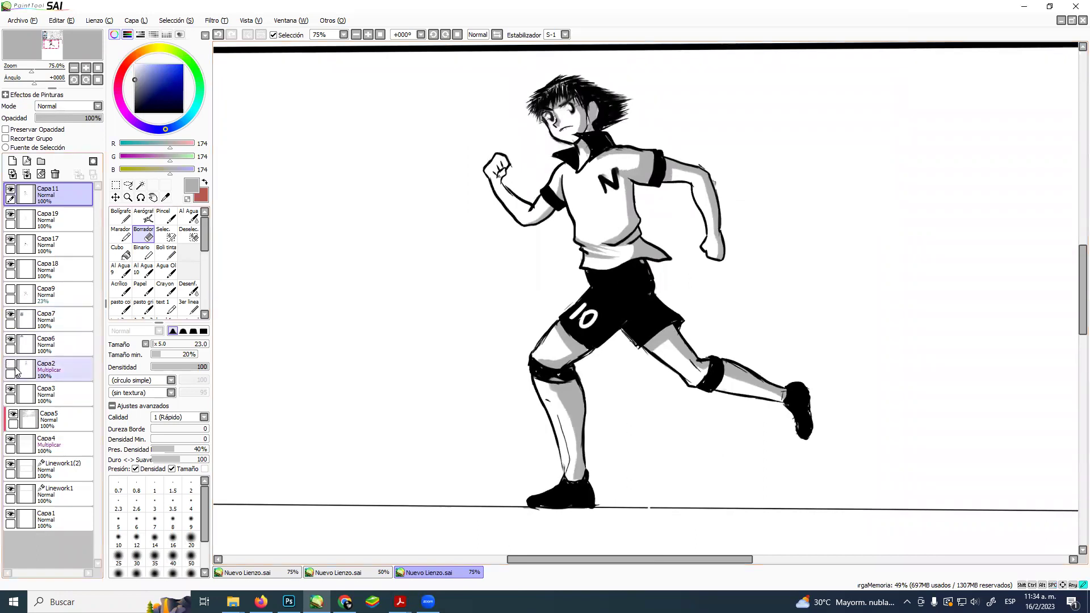
left_click(10, 239)
left_click(10, 239)
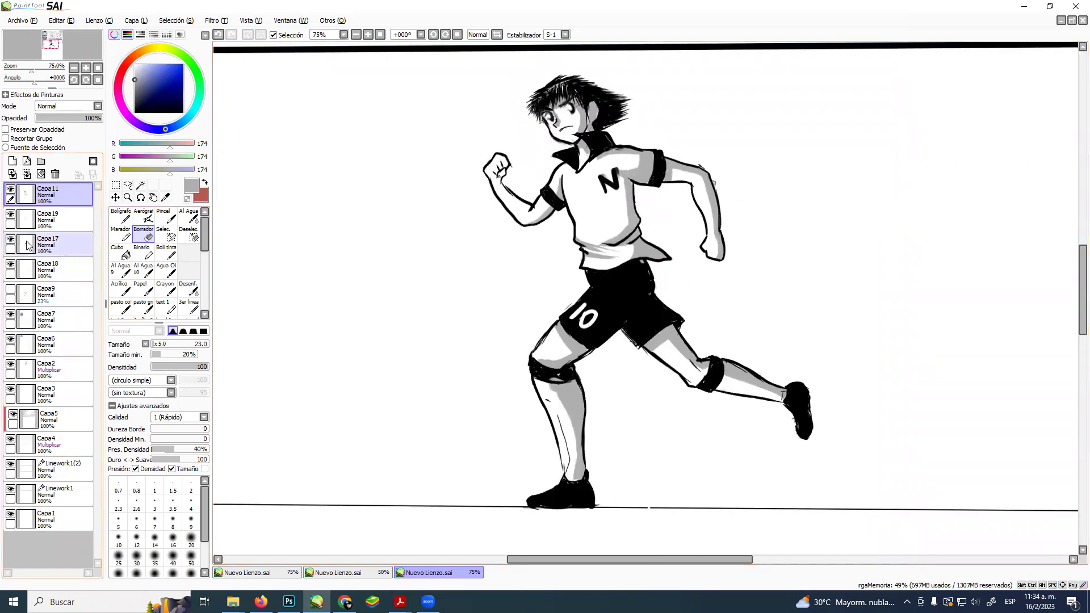
left_click(11, 239)
left_click(10, 239)
left_click(55, 244)
left_click(10, 190)
left_click(11, 189)
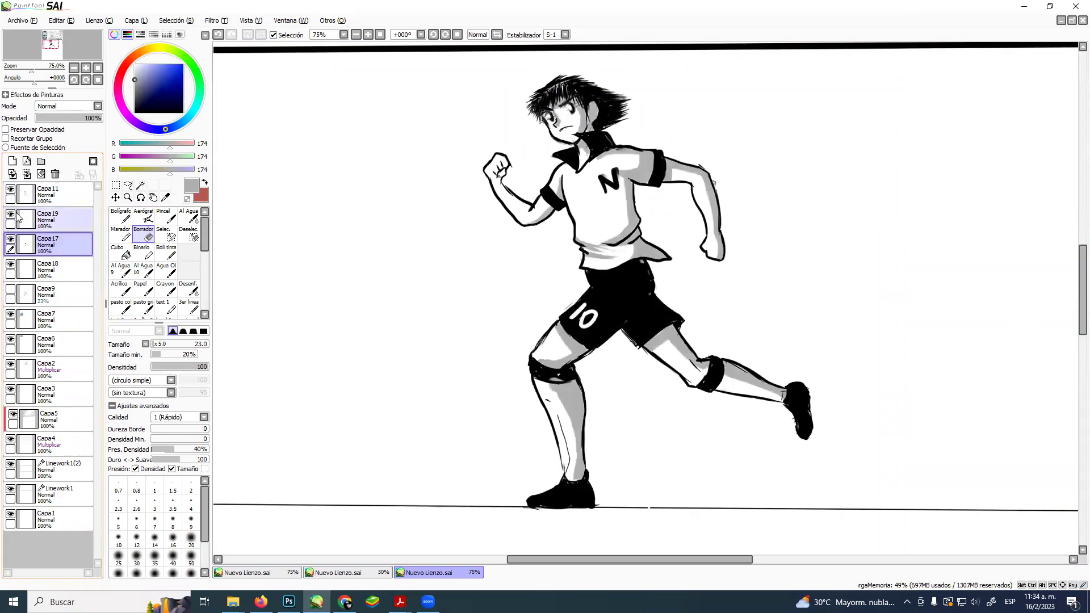
left_click(11, 190)
left_click(10, 190)
left_click(70, 196)
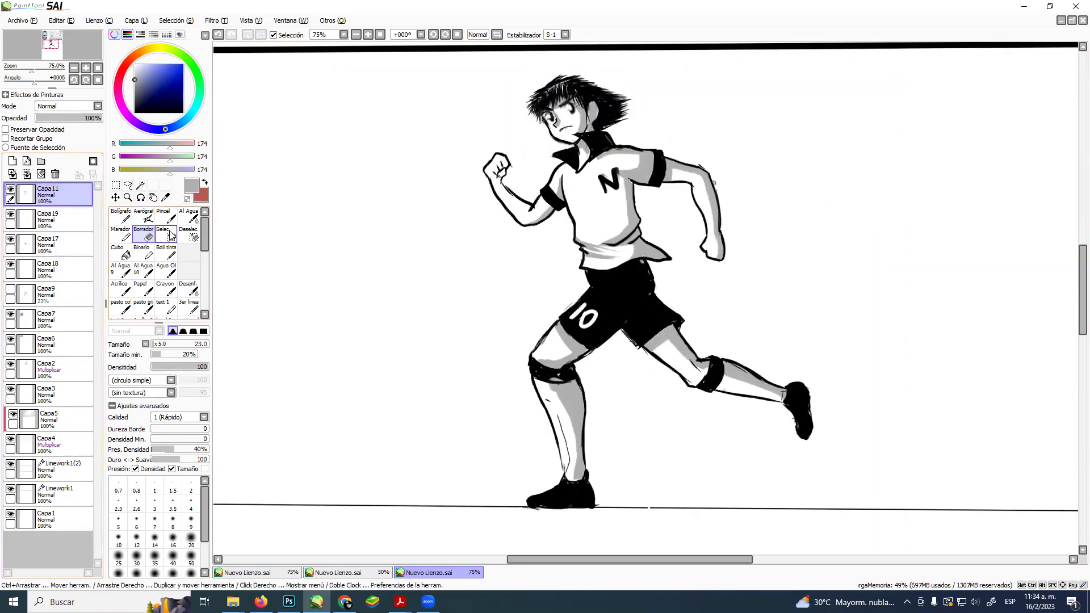
left_click(167, 255)
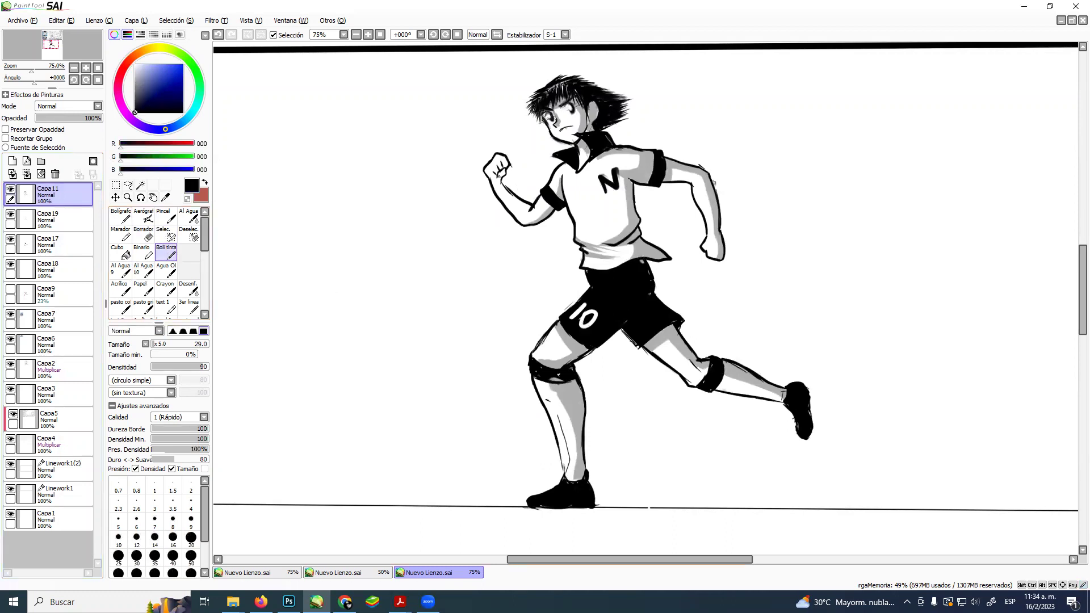
Paste the copied soccer ball image as a new layer above Capa11 and scale it down in front of the player.
left_click(345, 603)
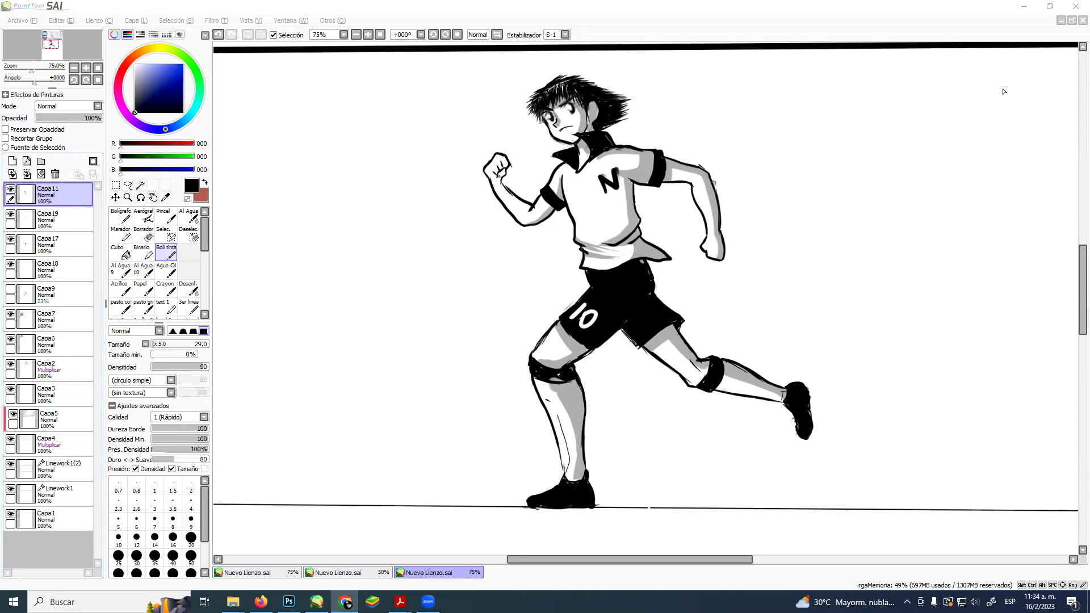
left_click(807, 20)
key("ctrl+v")
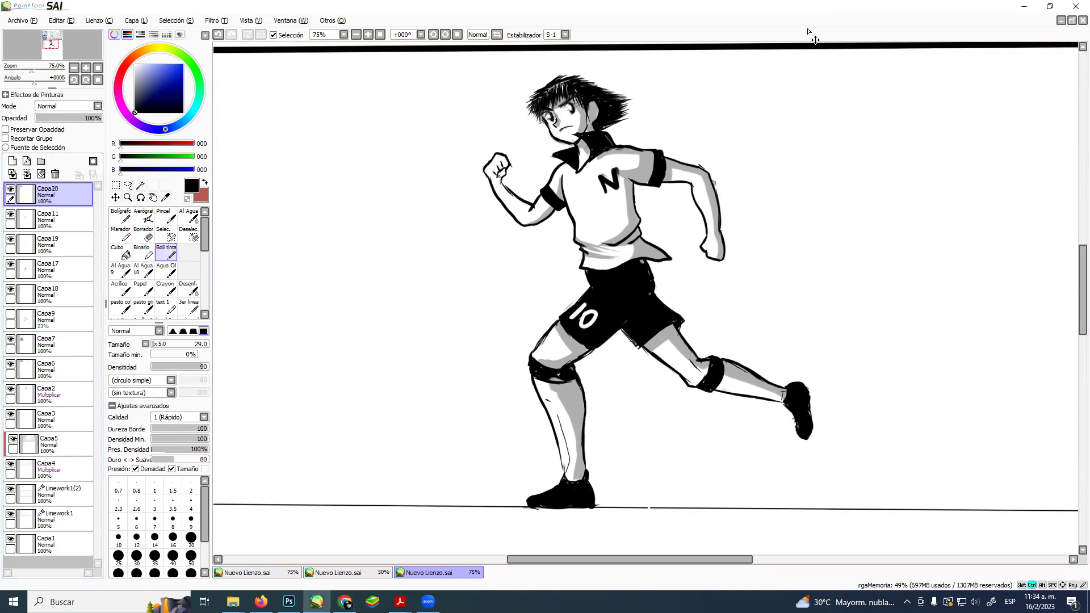
key("ctrl+t")
left_click_drag(547, 112, 695, 522)
left_click_drag(458, 179, 407, 117)
left_click_drag(397, 114, 493, 490)
left_click_drag(621, 471, 527, 329)
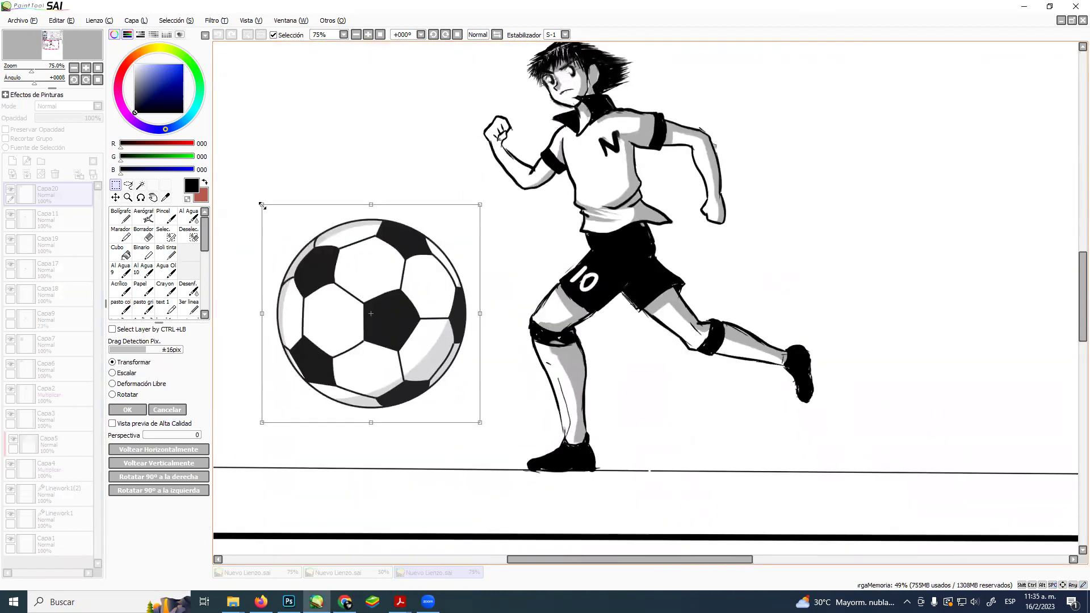
Shrink the soccer ball further, place it just above the ground line ahead of the front foot, and apply the transform.
left_click_drag(262, 204, 280, 223)
left_click_drag(319, 281, 402, 353)
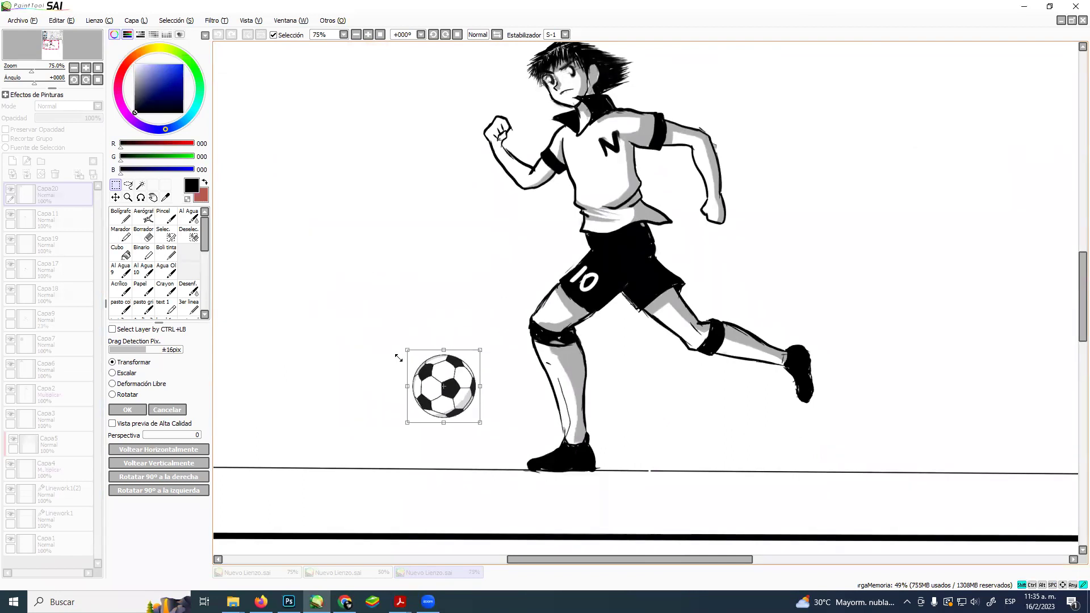
left_click_drag(453, 407, 480, 435)
left_click_drag(434, 378, 428, 371)
left_click_drag(459, 411, 448, 409)
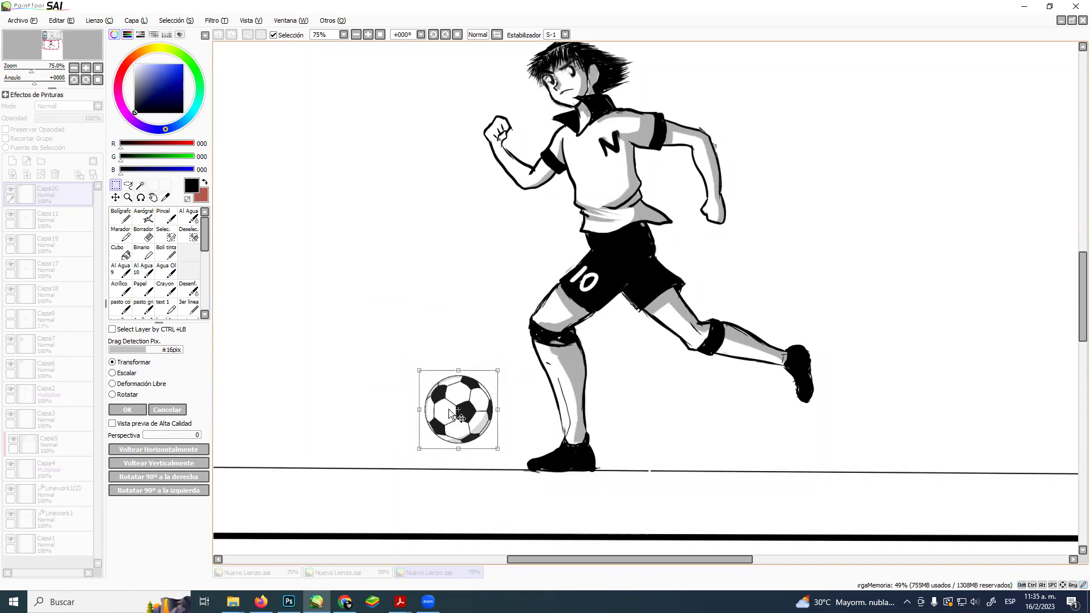
key("Return")
left_click_drag(642, 348, 647, 389)
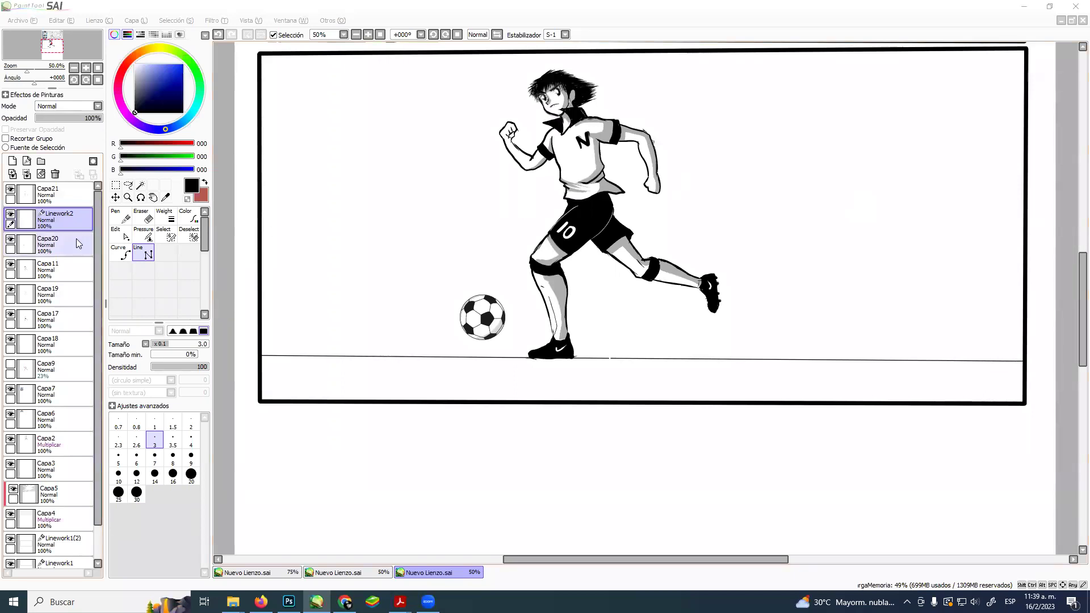
With the size 3 Line tool on Linework2, draw six horizontal speed lines from the panel's left border toward the player.
left_click(143, 252)
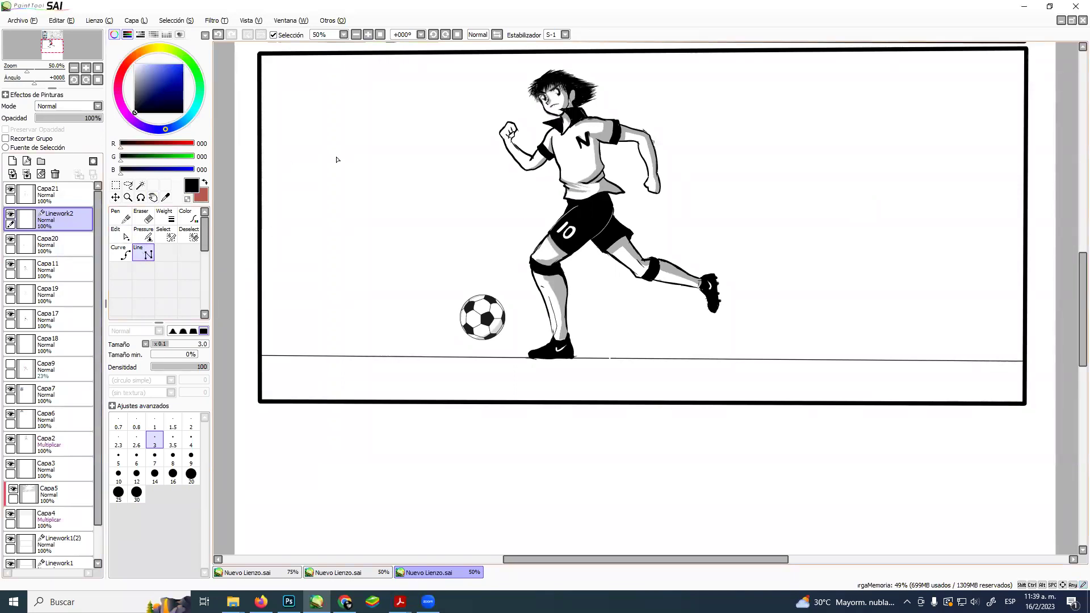
left_click(478, 192)
key("Return")
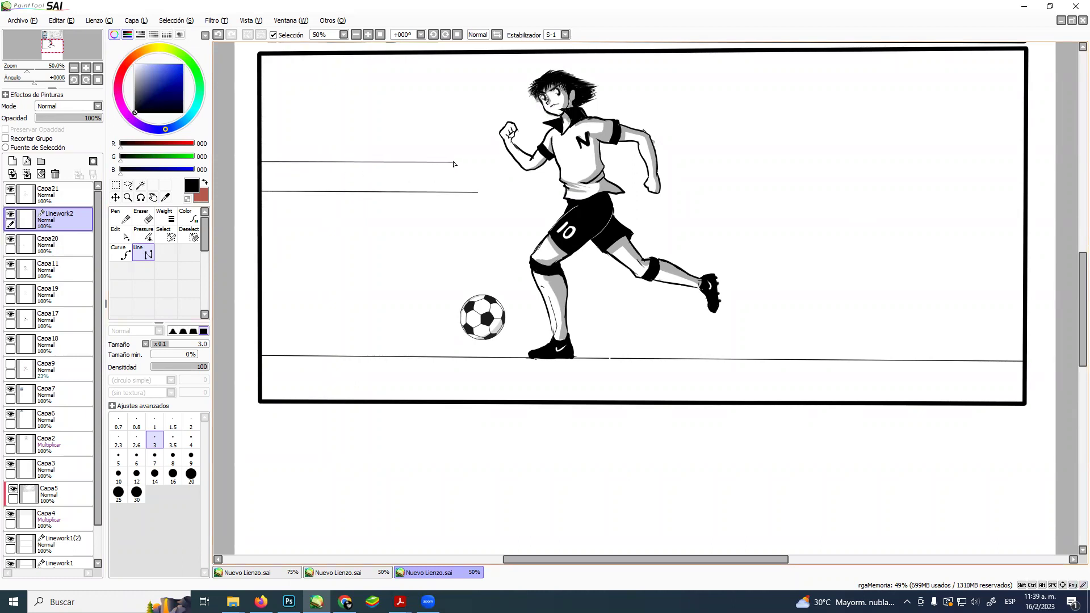
left_click(263, 133)
left_click(479, 132)
left_click(261, 100)
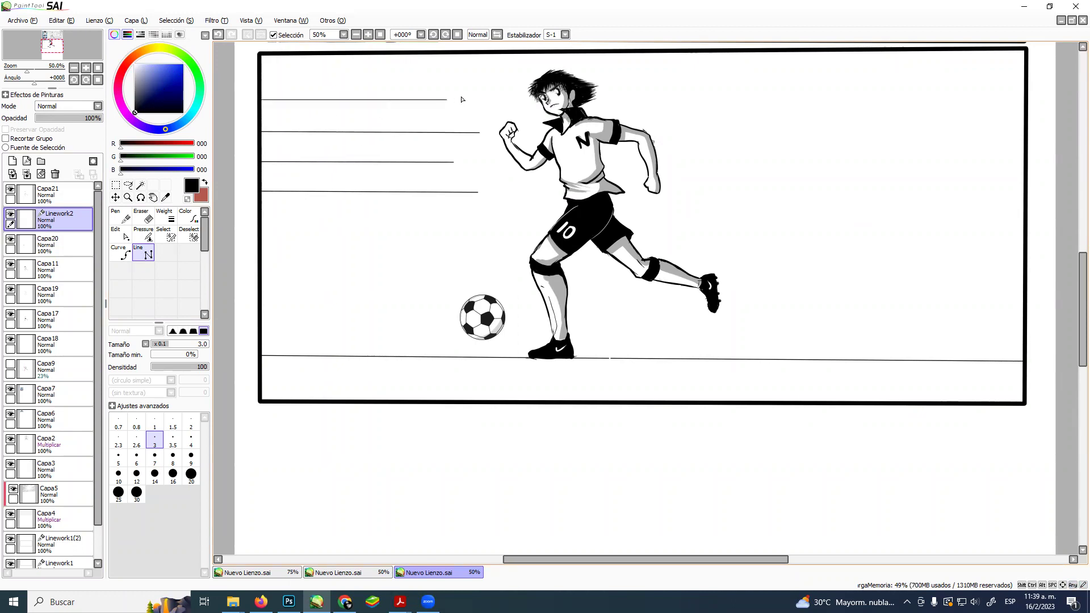
left_click(261, 75)
left_click(517, 75)
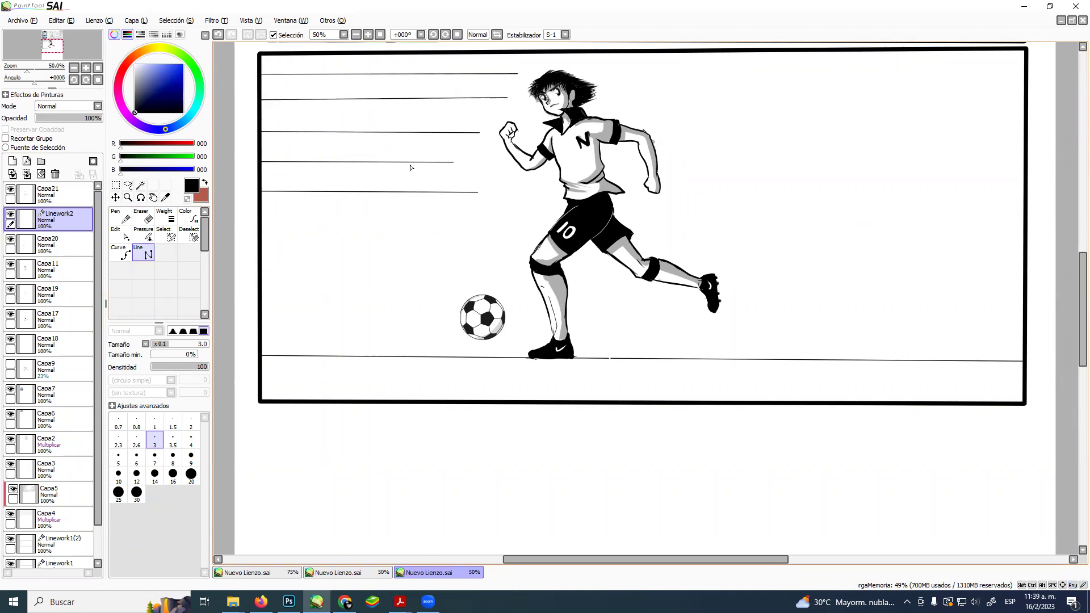
left_click(261, 178)
Draw five speed lines behind the player, from head to forearm height, out to the panel's right border.
left_click(691, 177)
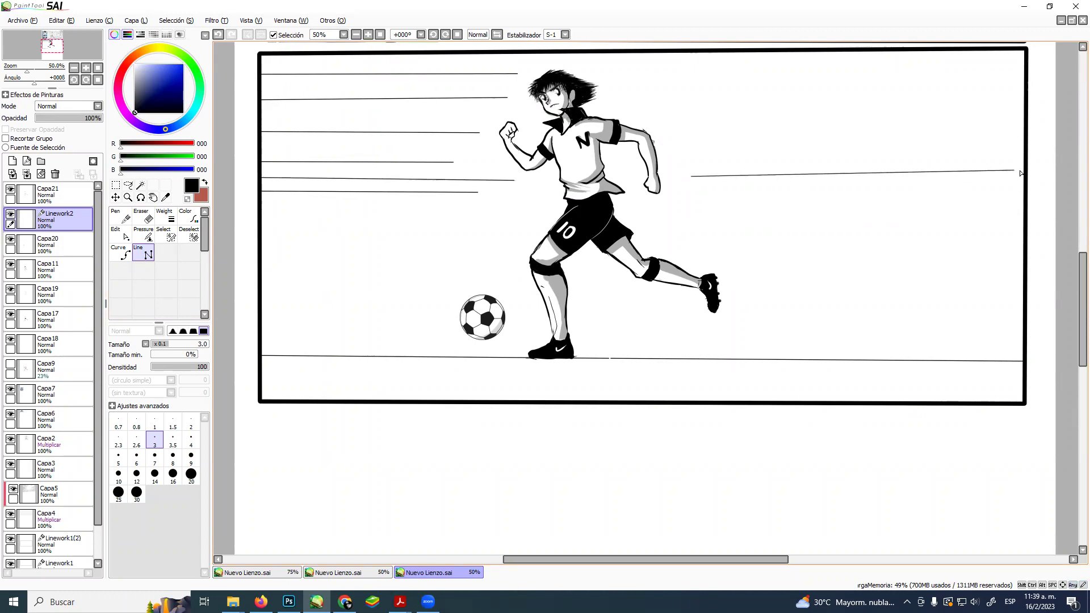
left_click(1025, 174)
left_click(692, 141)
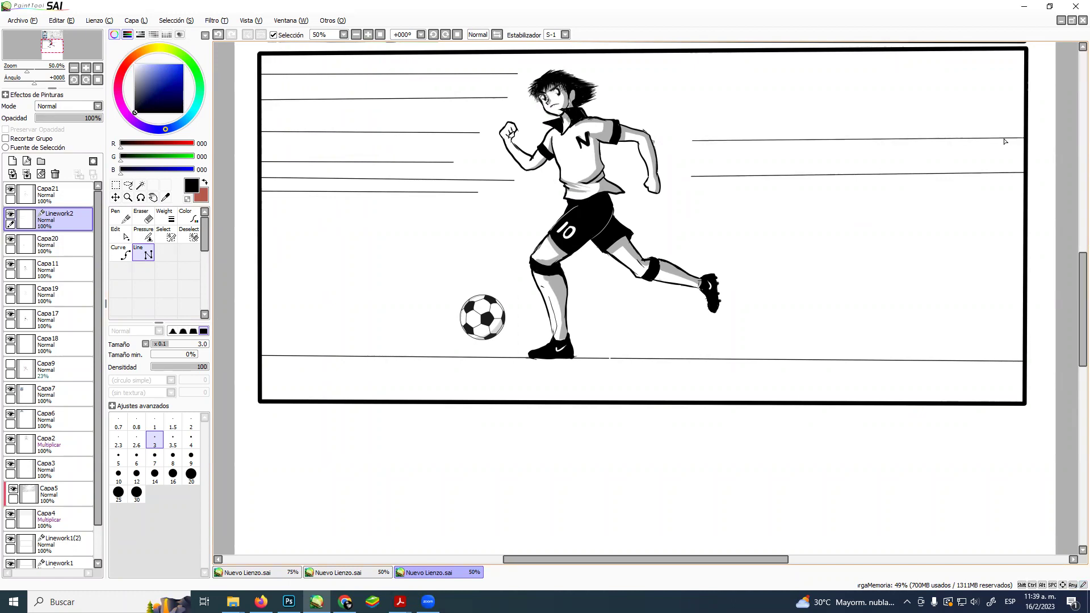
left_click(675, 158)
left_click(622, 99)
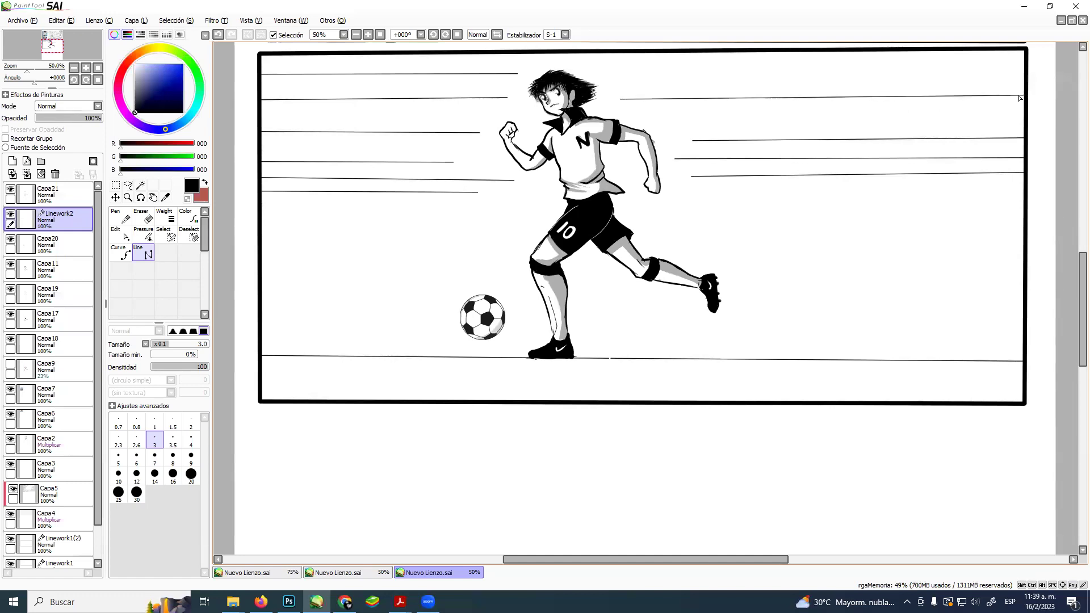
left_click(658, 119)
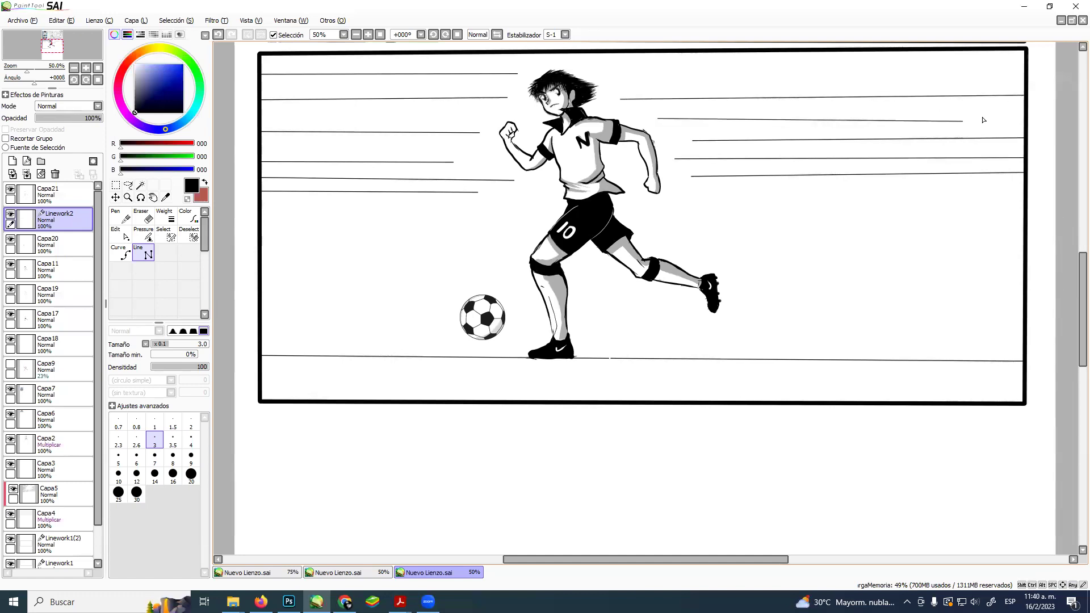
left_click(1023, 115)
key("Escape")
Draw three speed lines behind the player's shorts and rear leg, reaching the panel's right border.
left_click(659, 226)
left_click(1023, 223)
key("Escape")
left_click(640, 204)
left_click(1022, 203)
key("Escape")
left_click(691, 258)
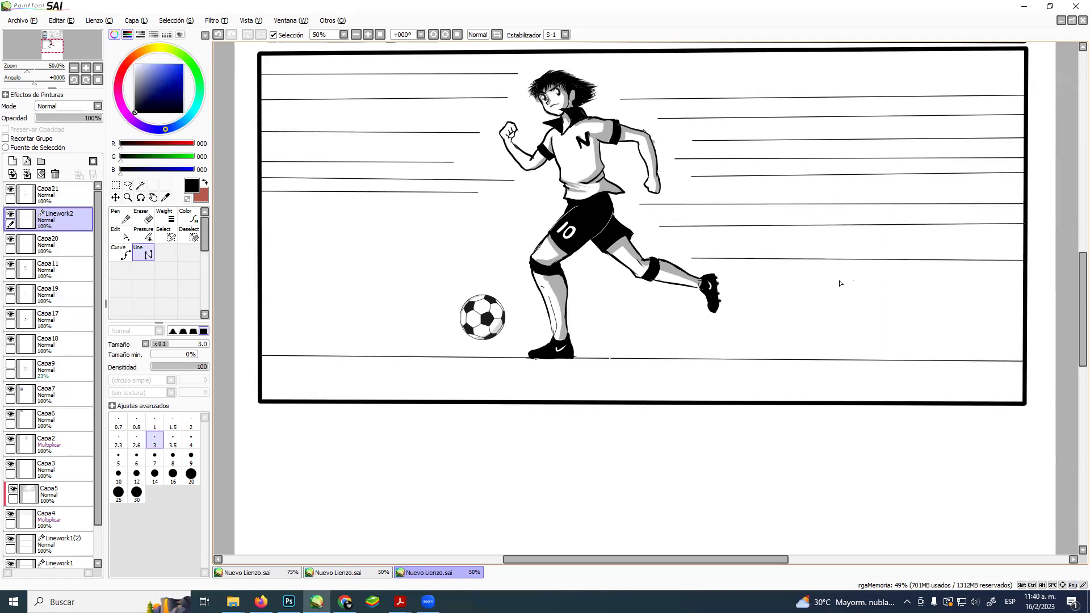
Draw three more speed lines between the rear shoe and the ground line, ending at the panel's right border.
left_click(751, 294)
left_click(1026, 295)
key("Escape")
left_click(674, 320)
left_click(1021, 324)
key("Escape")
left_click(610, 337)
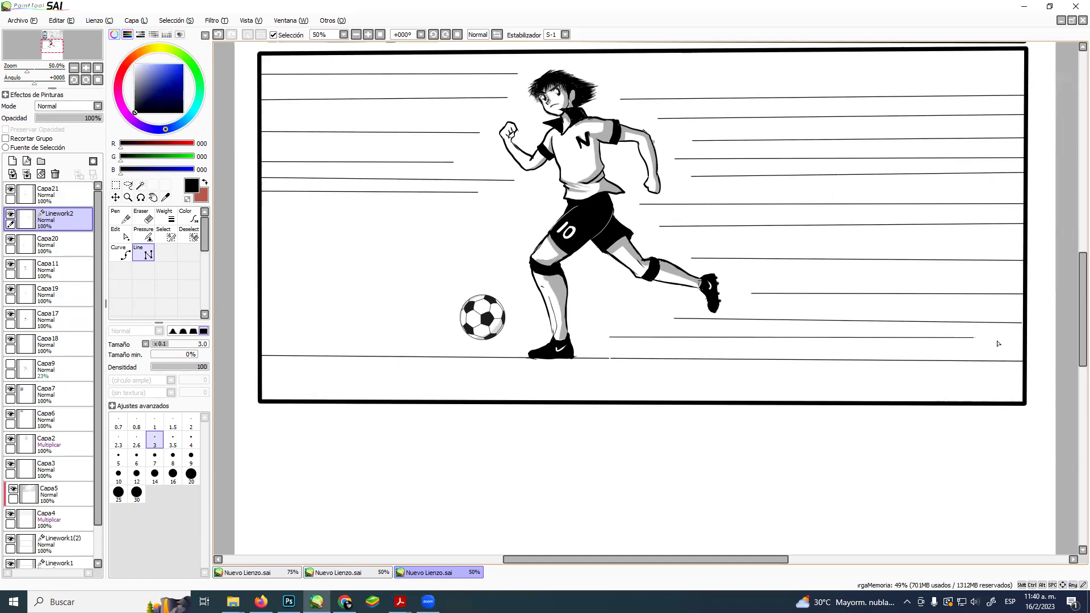
left_click(1023, 343)
key("Escape")
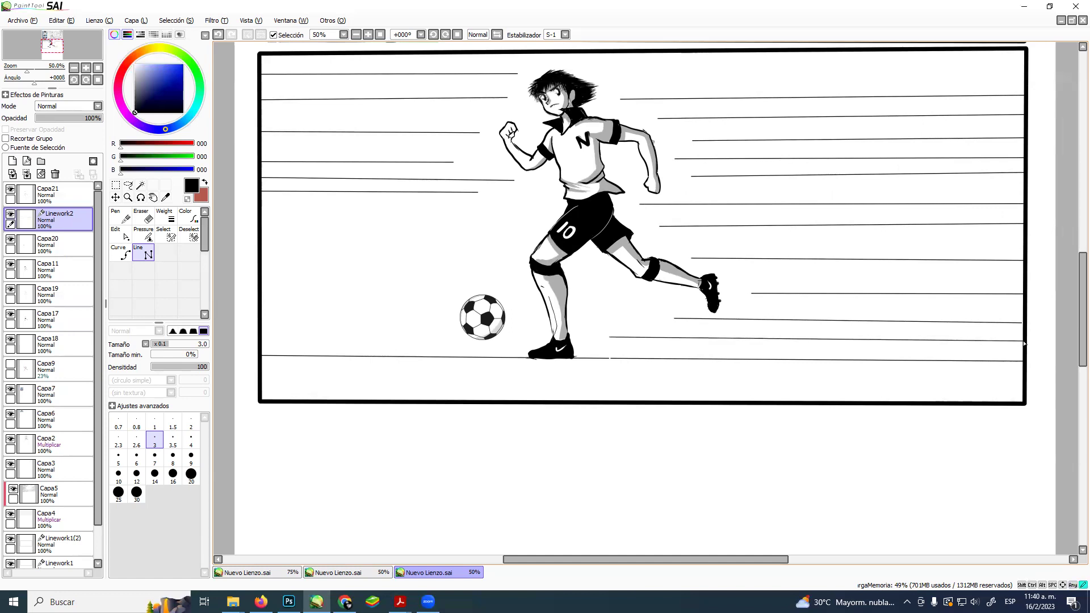
Draw three horizontal speed lines from the panel's left border toward the player's front thigh and knee, above the ball.
left_click(479, 236)
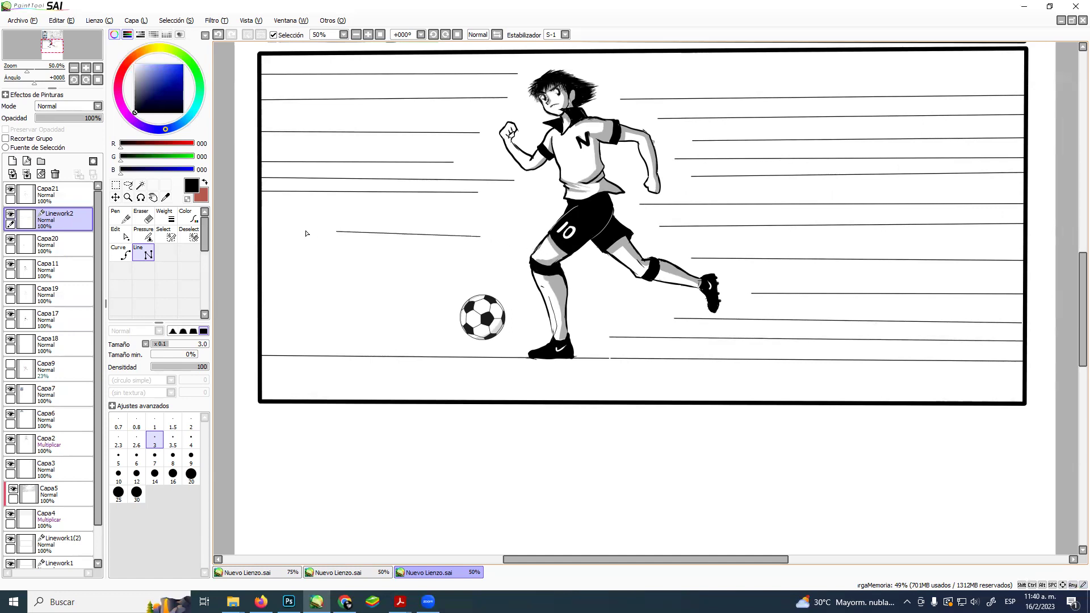
left_click(261, 239)
left_click(261, 265)
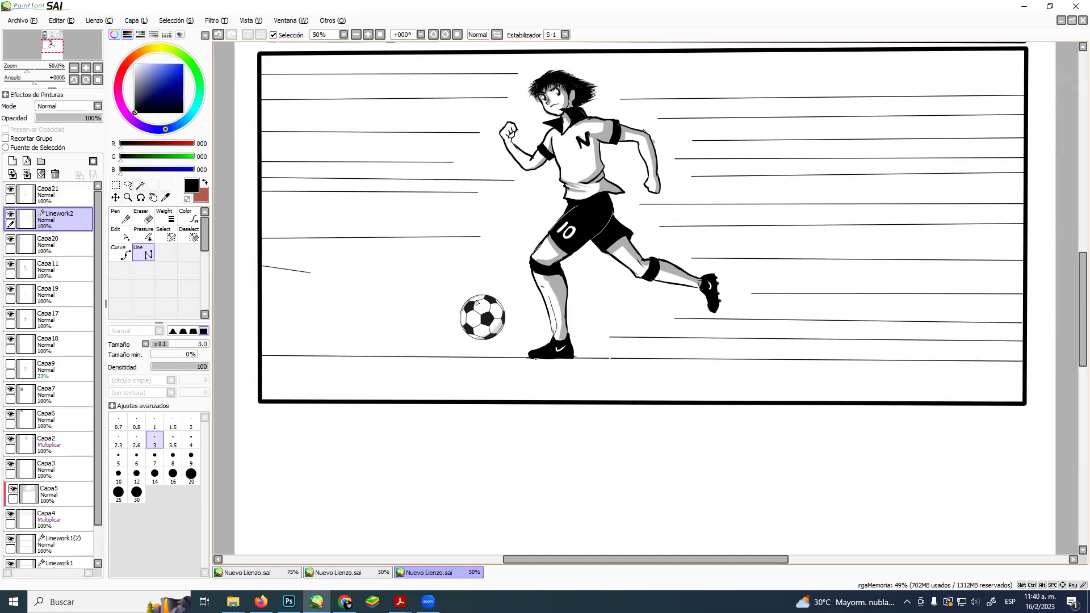
left_click(521, 265)
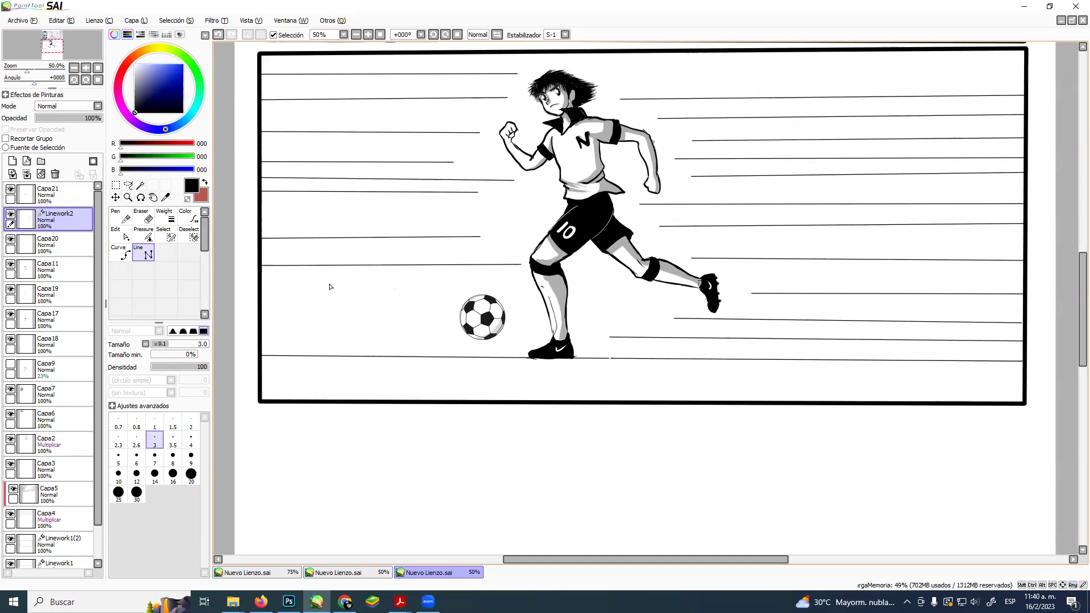
left_click(262, 279)
Draw three more speed lines from the left border toward the ball, one at mid-ball height and two just above the ground line.
left_click(262, 307)
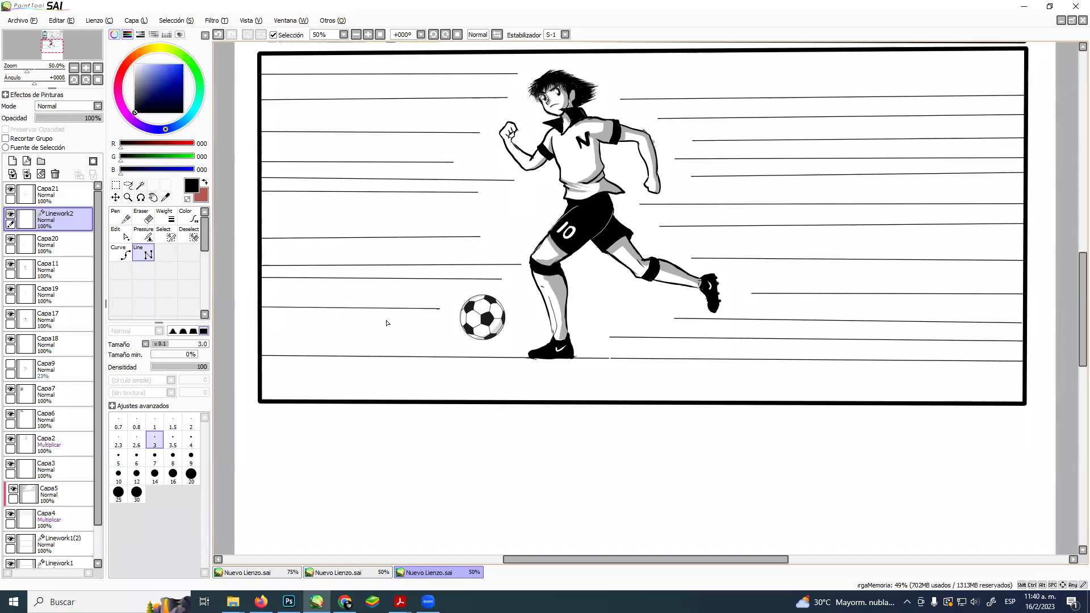
left_click(262, 336)
left_click(460, 337)
left_click(262, 347)
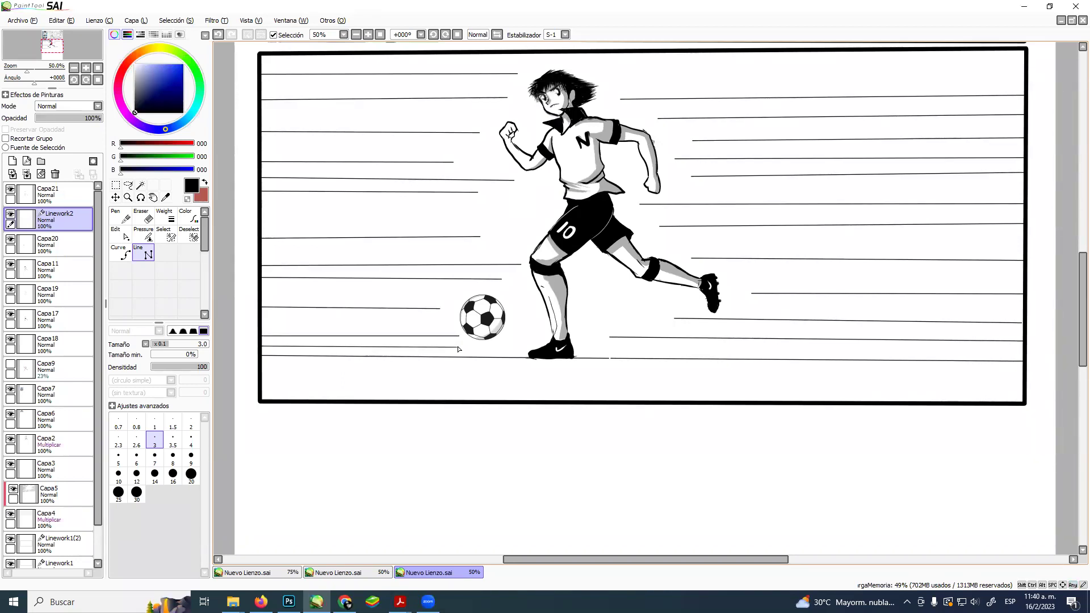
left_click(458, 348)
With the Pressure tool, taper the player-side ends of the upper six speed lines in front of the player to 0% pressure.
left_click(143, 234)
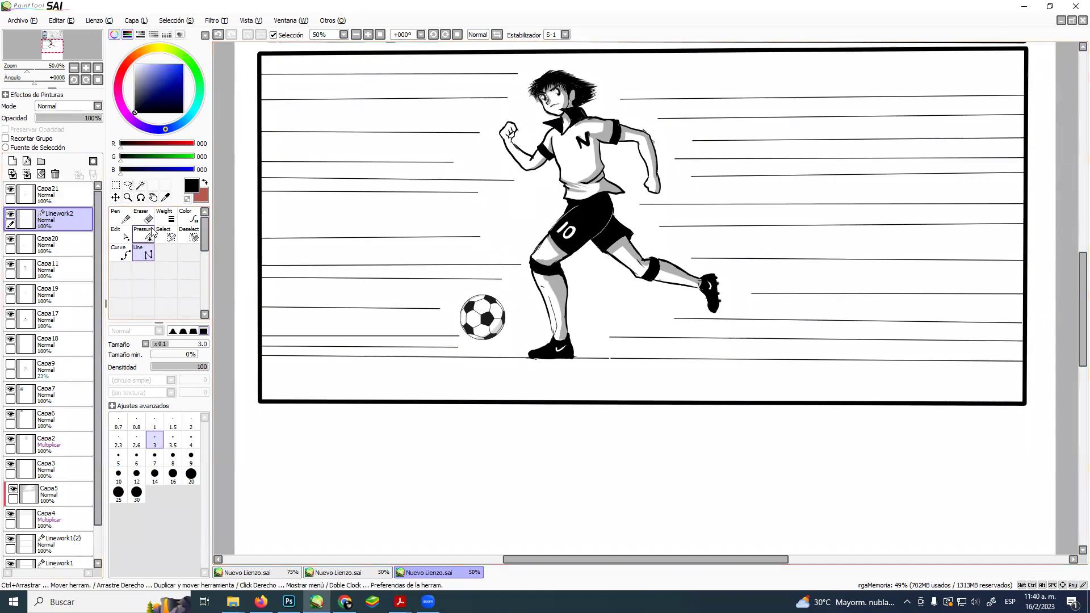
left_click_drag(507, 97, 358, 48)
left_click_drag(517, 73, 341, 42)
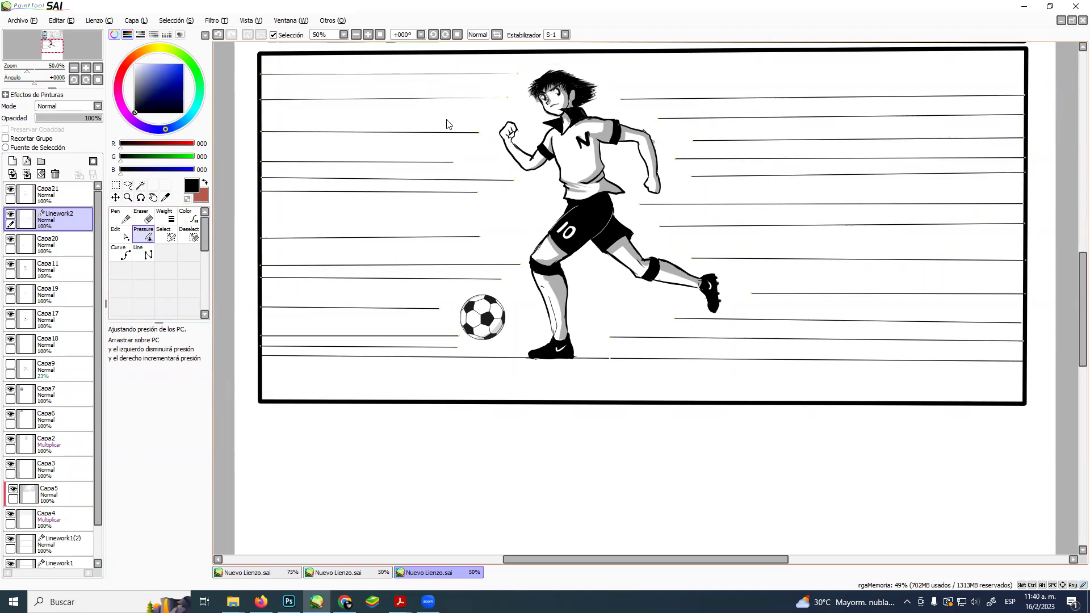
left_click_drag(477, 134, 305, 97)
left_click_drag(453, 163, 333, 139)
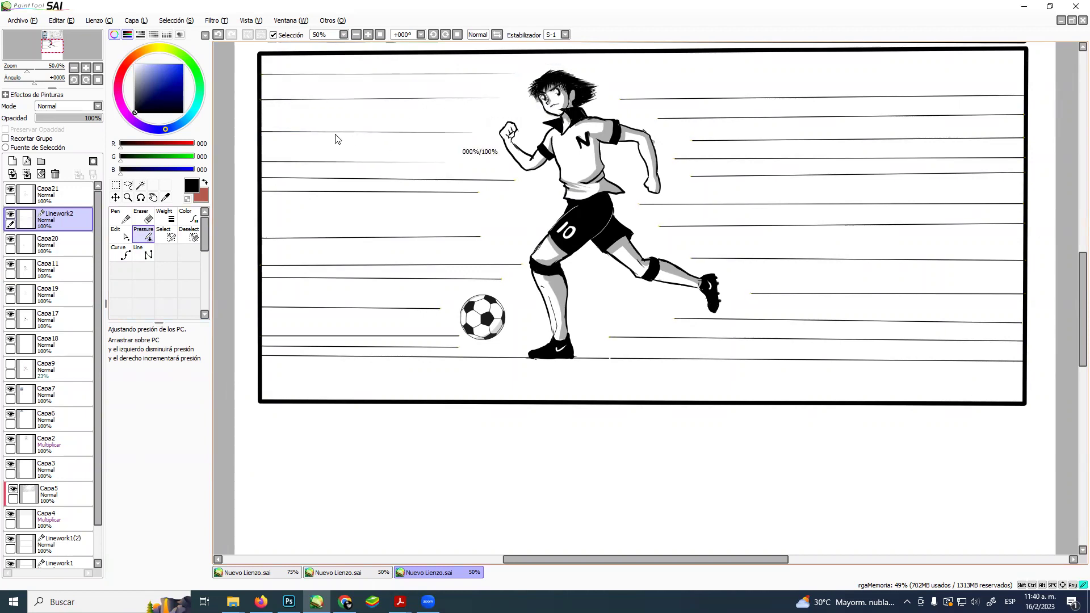
left_click_drag(514, 180, 345, 151)
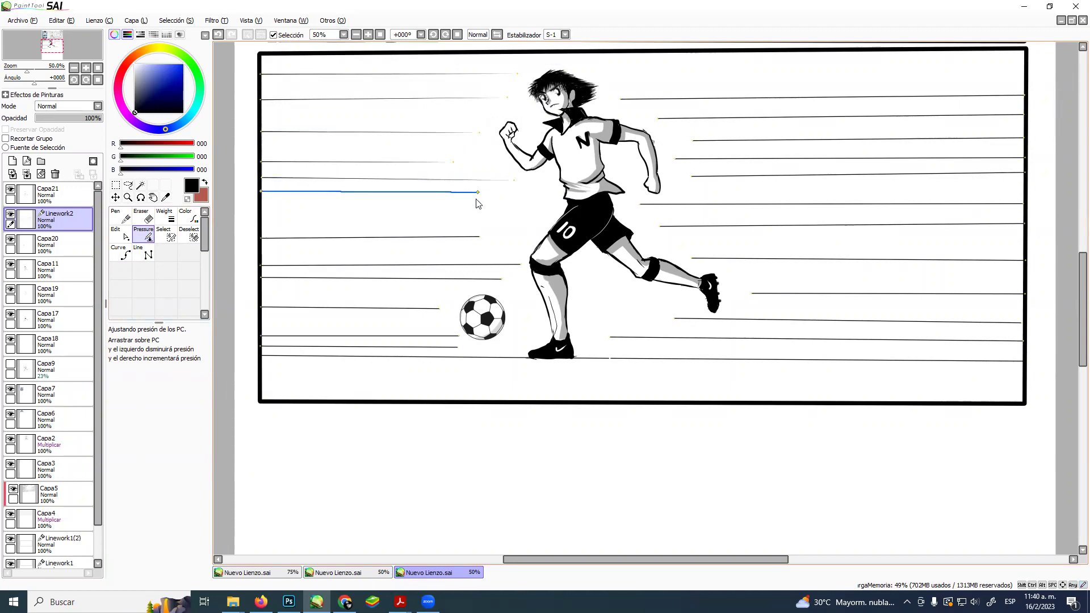
left_click_drag(476, 193, 331, 170)
Taper the inner ends of the remaining speed lines in front of the player, from waist height down to the ball, by lowering their pressure.
left_click_drag(479, 238, 370, 206)
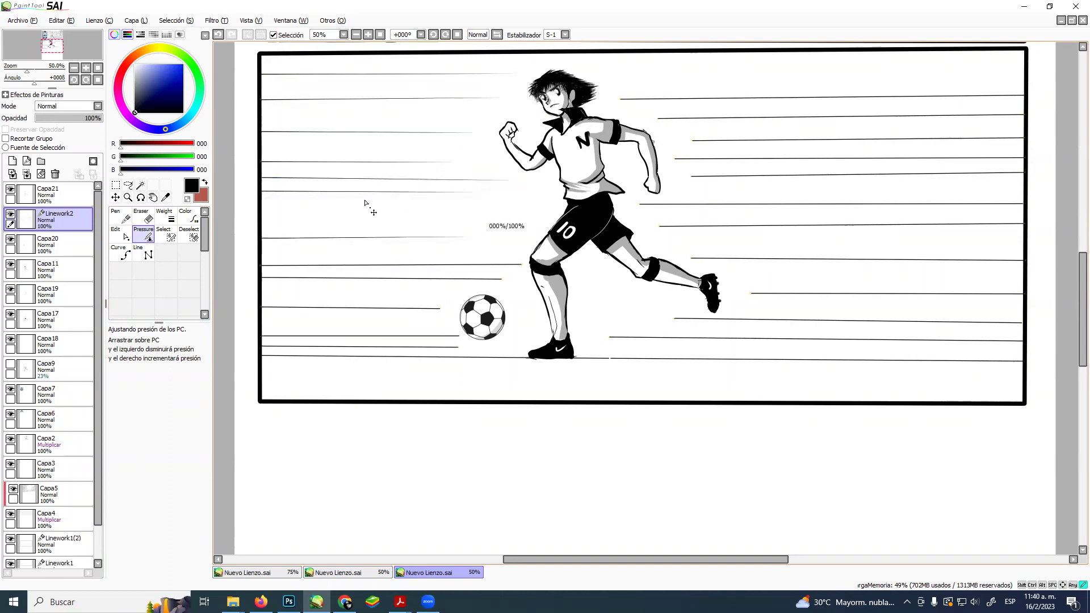
left_click_drag(502, 279, 356, 247)
left_click_drag(441, 309, 324, 268)
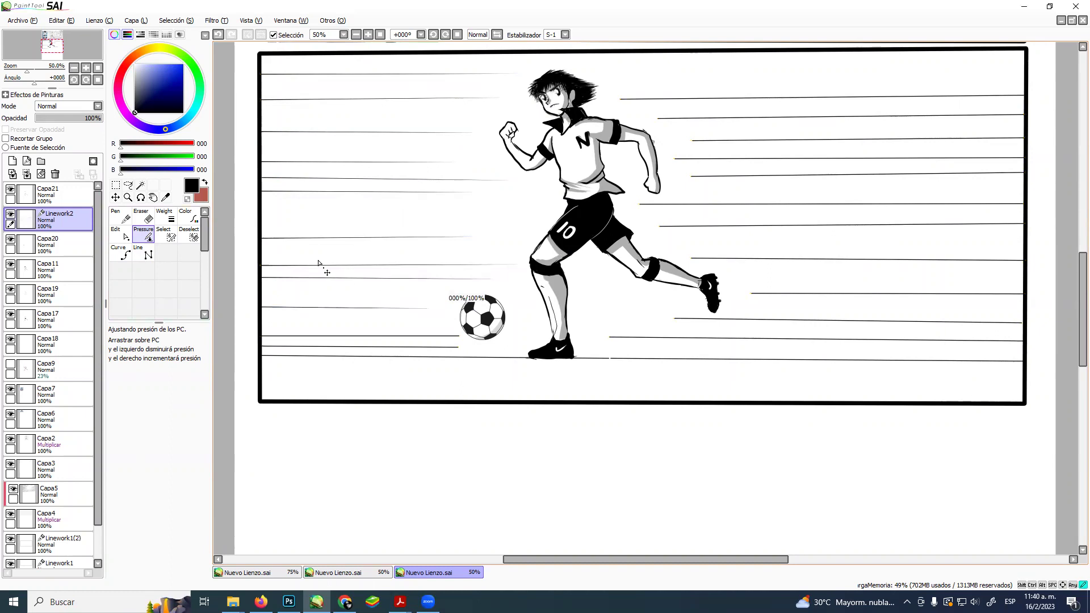
left_click_drag(459, 336, 365, 305)
left_click_drag(457, 346, 370, 309)
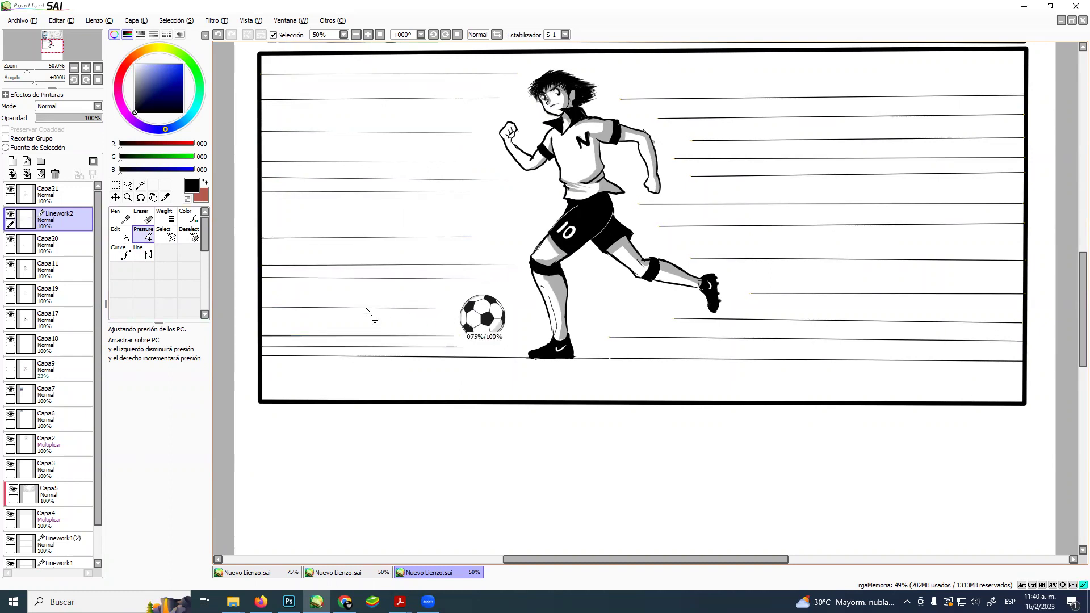
Taper the player-side ends of the speed lines behind the player, from head height down to above the ground line, to 0% pressure.
left_click_drag(622, 98, 437, 69)
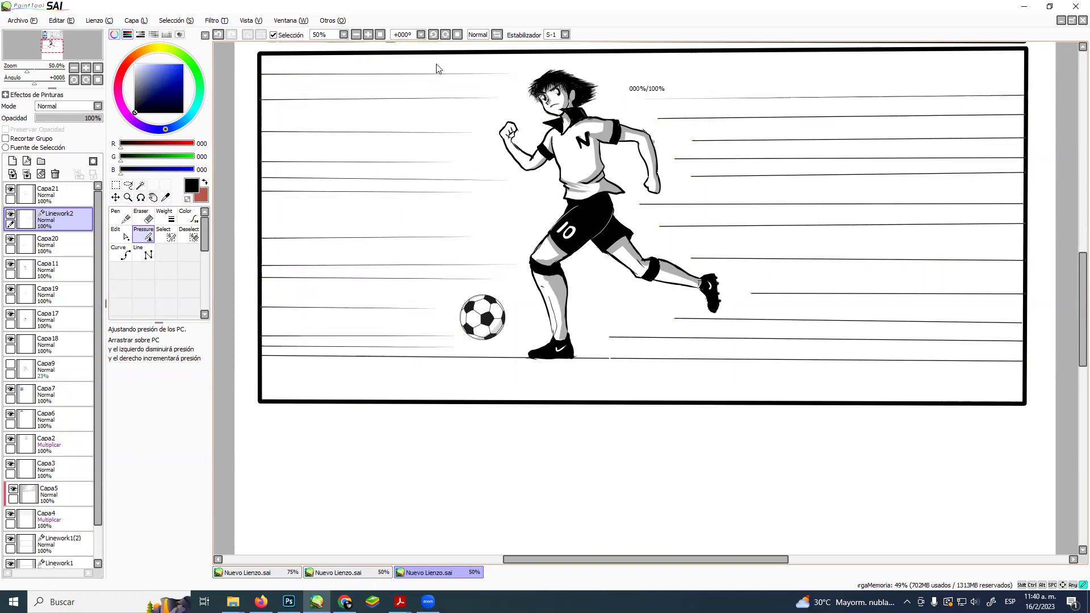
left_click_drag(658, 118, 545, 97)
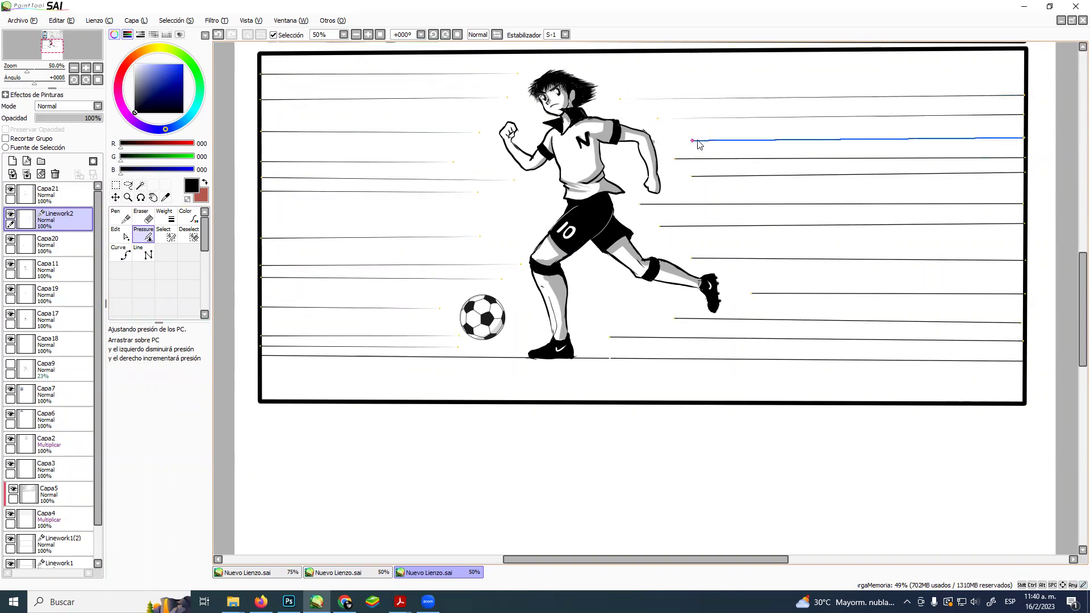
left_click_drag(695, 142, 477, 187)
left_click_drag(660, 227, 585, 212)
left_click_drag(691, 258, 594, 243)
left_click_drag(753, 295, 724, 294)
left_click_drag(674, 318, 560, 300)
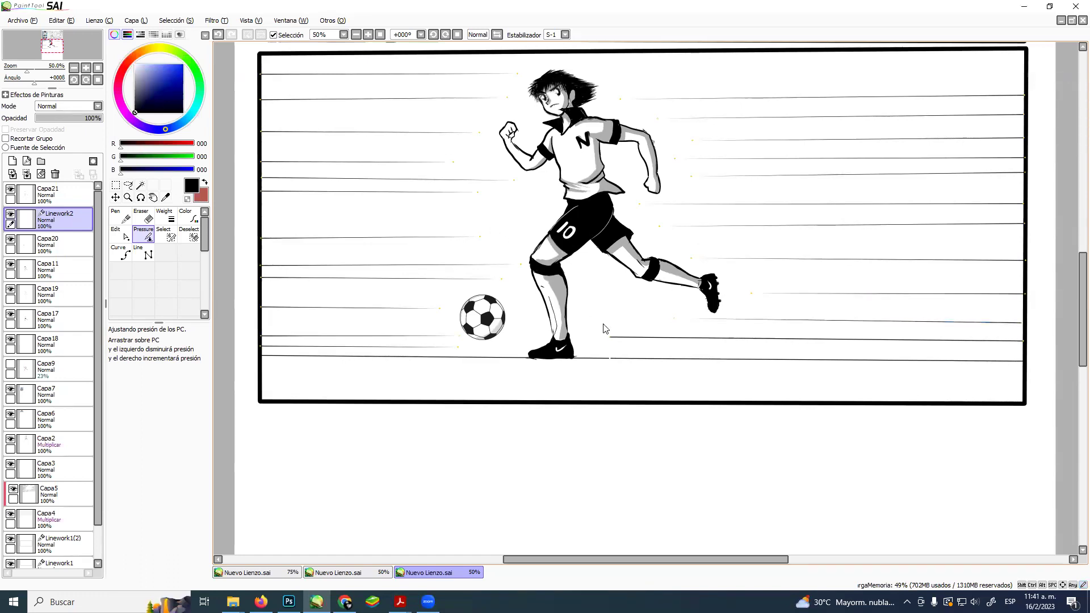
left_click_drag(616, 341, 457, 307)
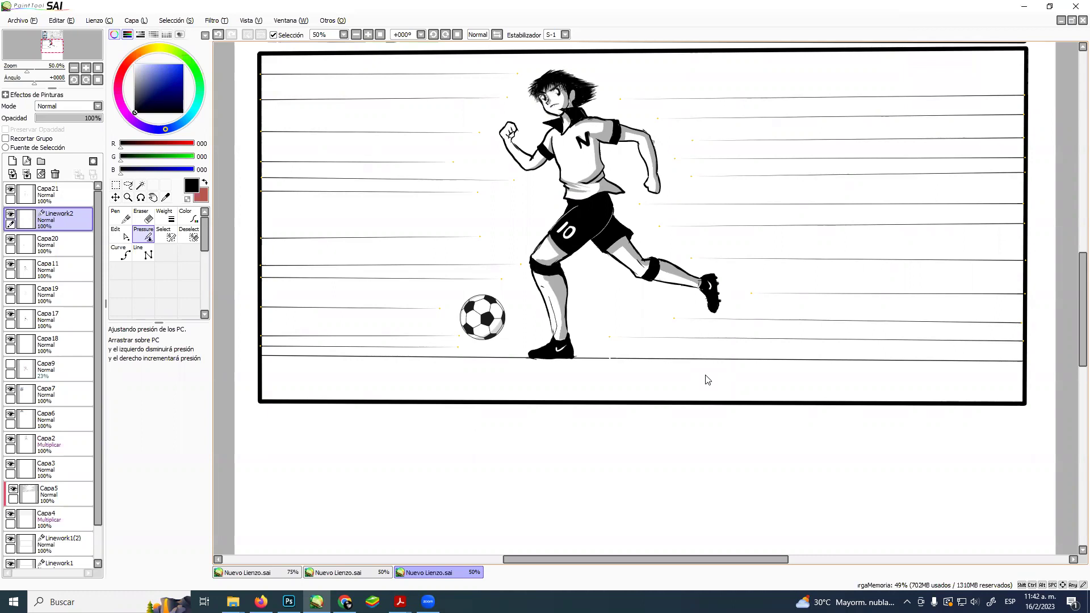
Capture a screen snip of the entire lower panel including its border, and switch to Chrome.
key("shift")
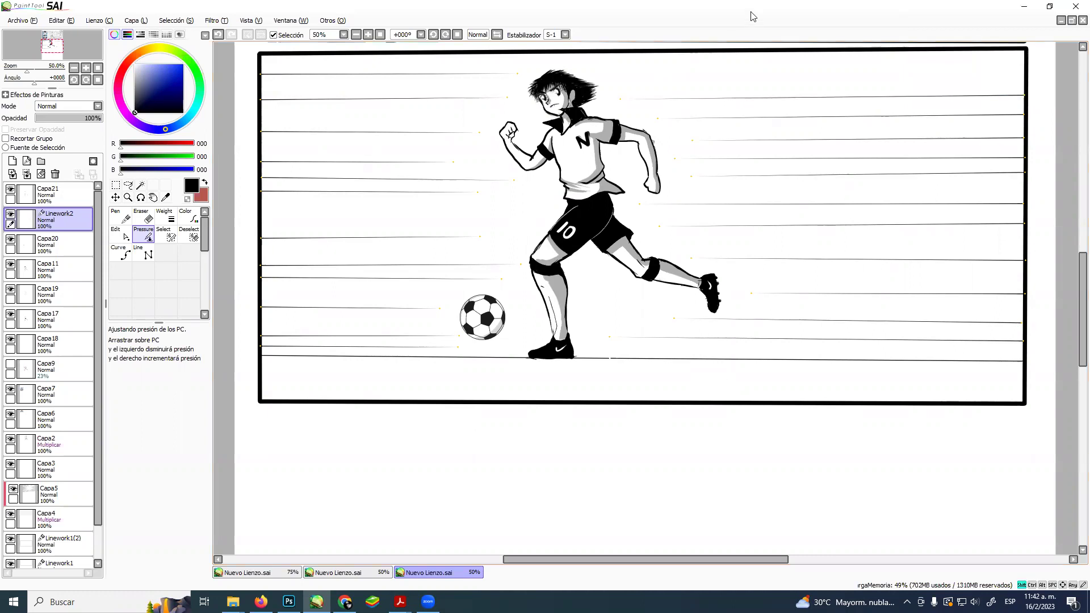
key("super+shift+s")
left_click_drag(247, 46, 1048, 421)
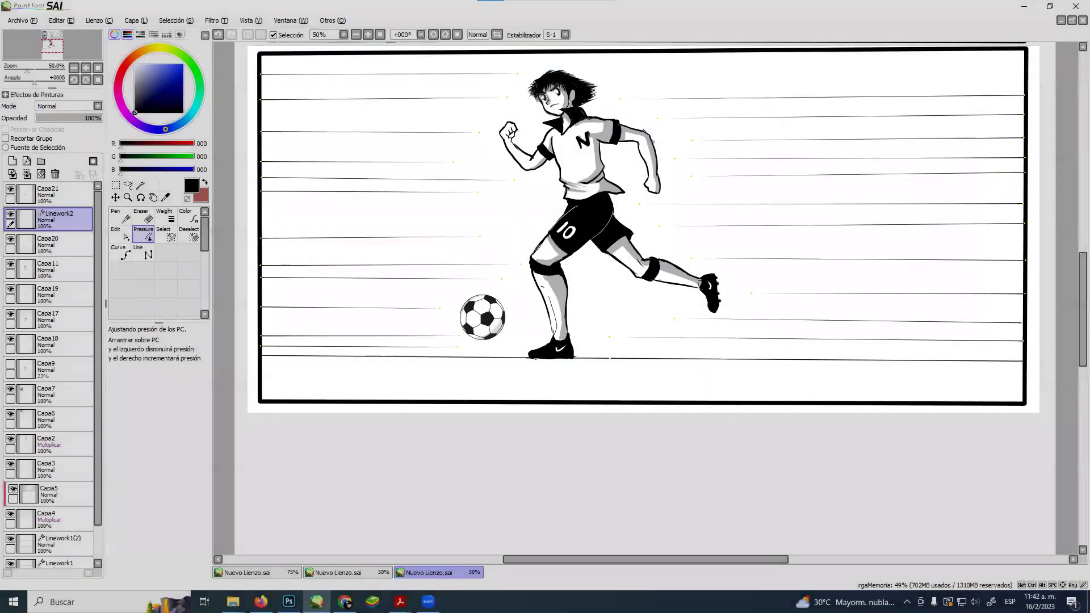
key("alt+Tab")
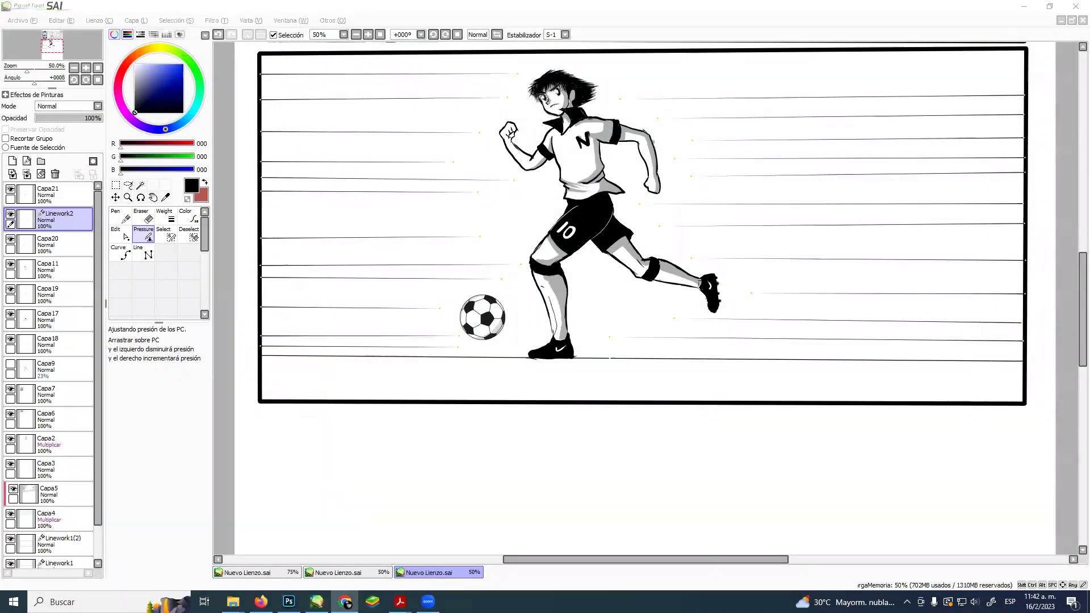